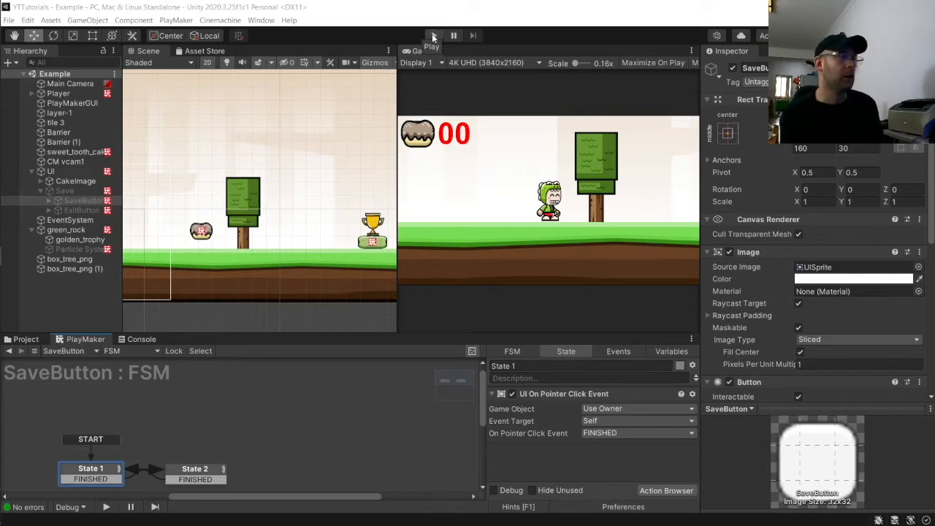
Start play mode in the Example scene and walk the player past the first tree, stopping short of the cake
scroll(284, 212, down, 1)
mouse_move(280, 214)
middle_down()
mouse_move(517, 235)
mouse_move(215, 202)
mouse_move(275, 231)
middle_up()
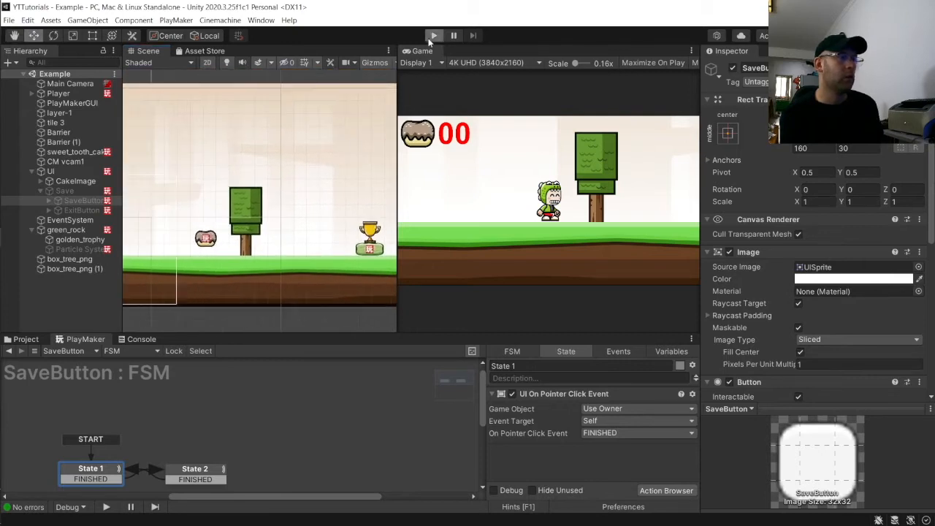
click(433, 36)
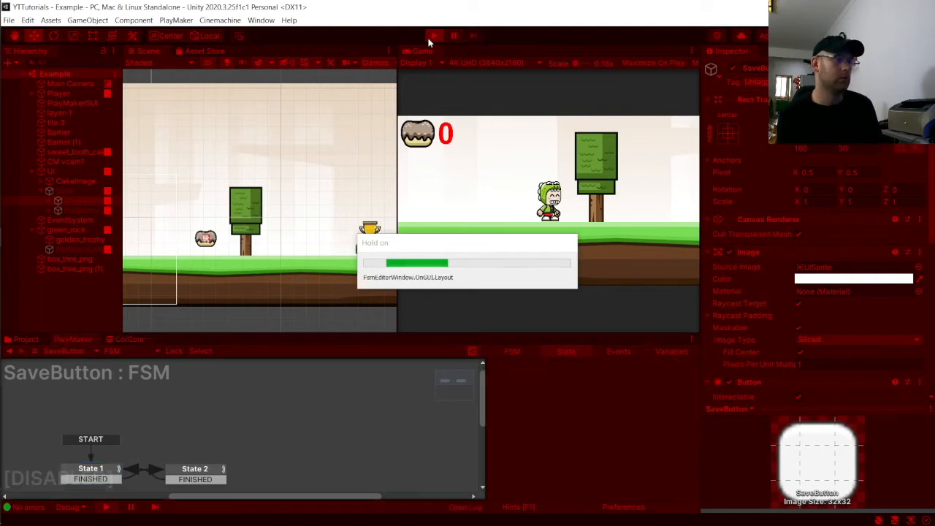
key(Right)
key(Left)
key(Right)
key(Left)
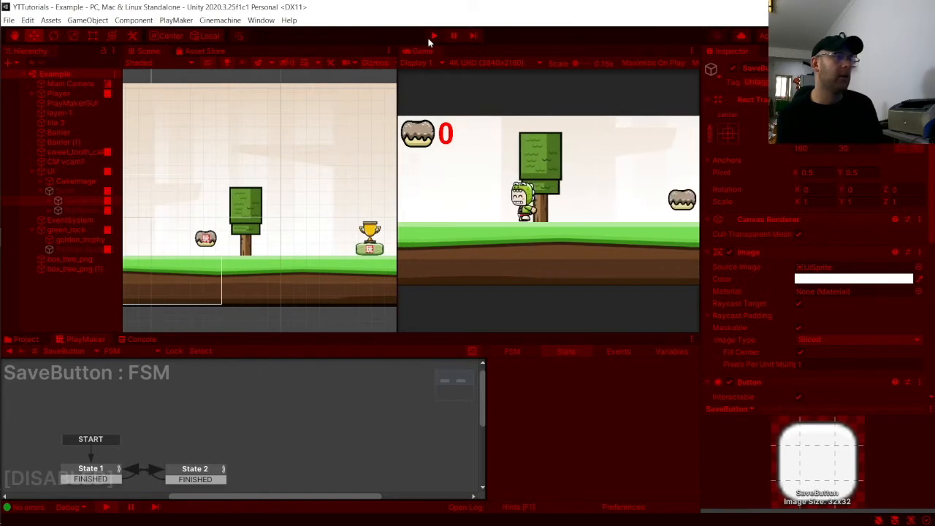
key(Right)
key(Left)
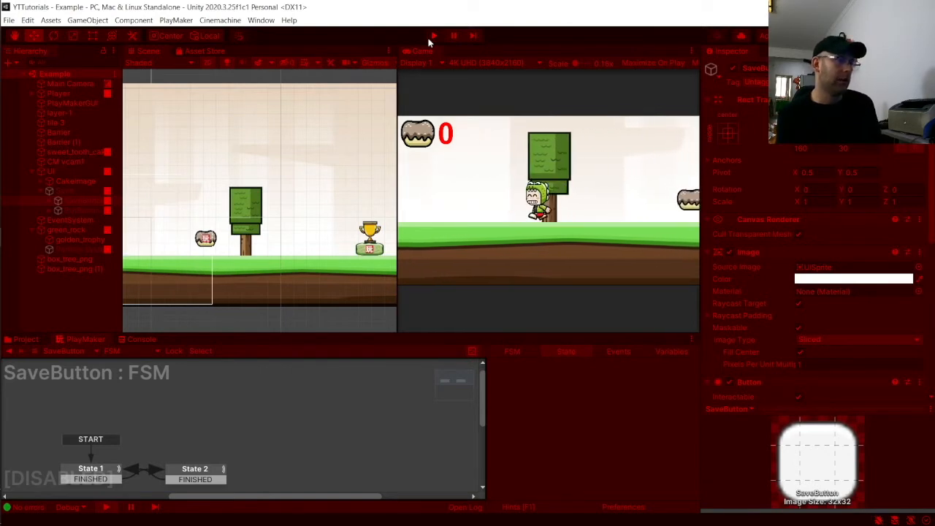
key(Right)
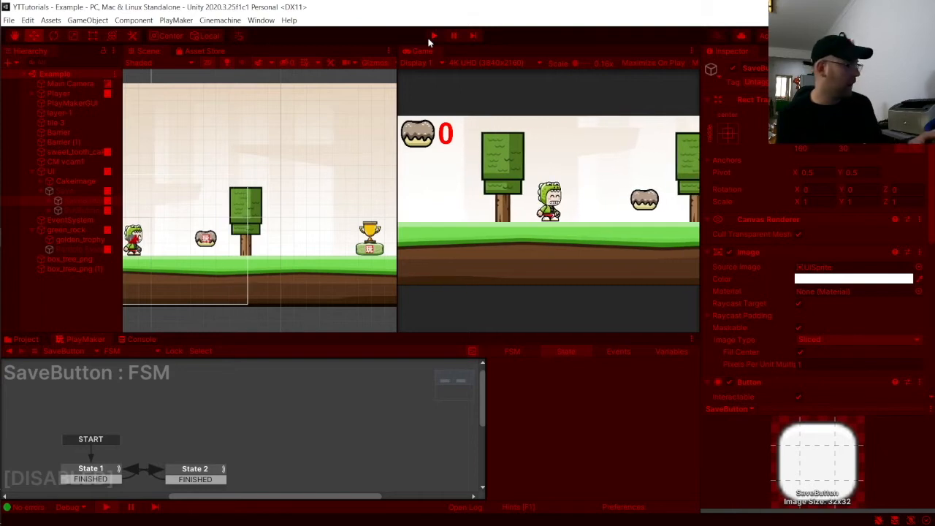
Save the game through the in-game save menu, close the menu, and load the saved game from the LoadExample scene
key(Escape)
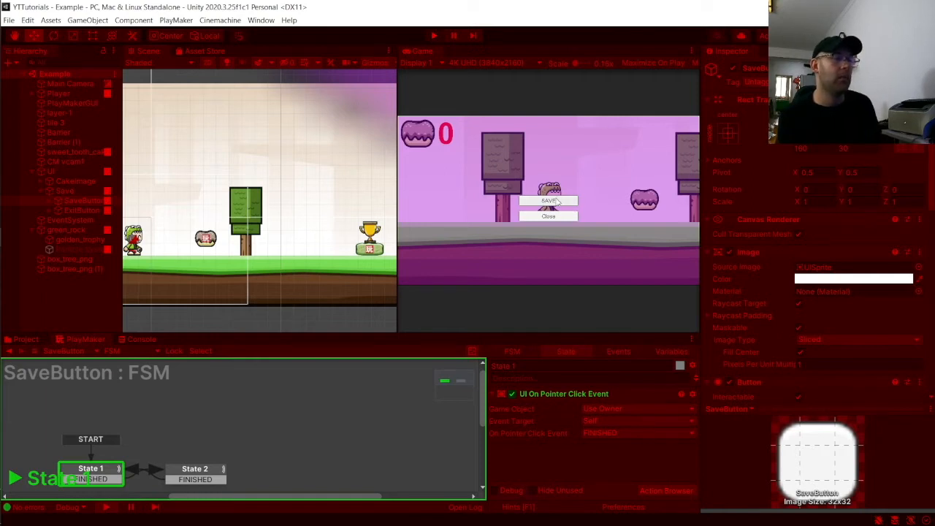
click(557, 203)
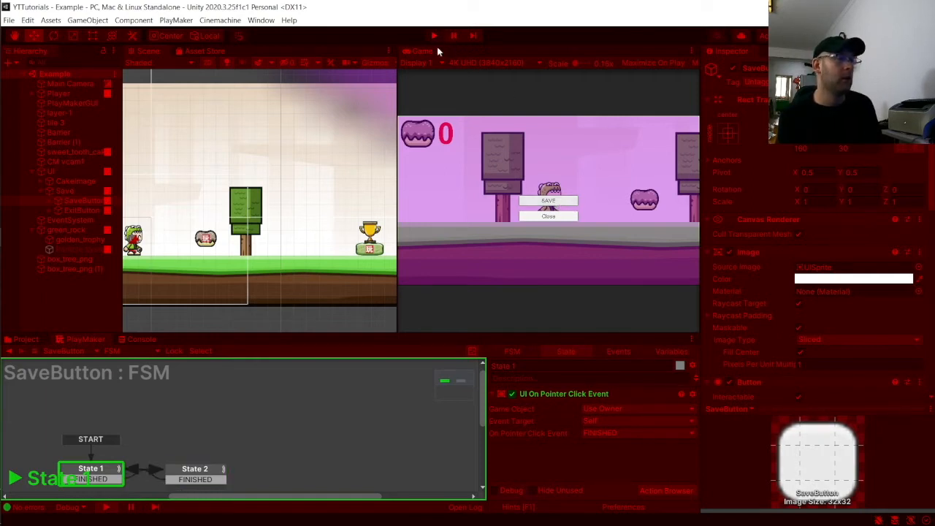
click(561, 216)
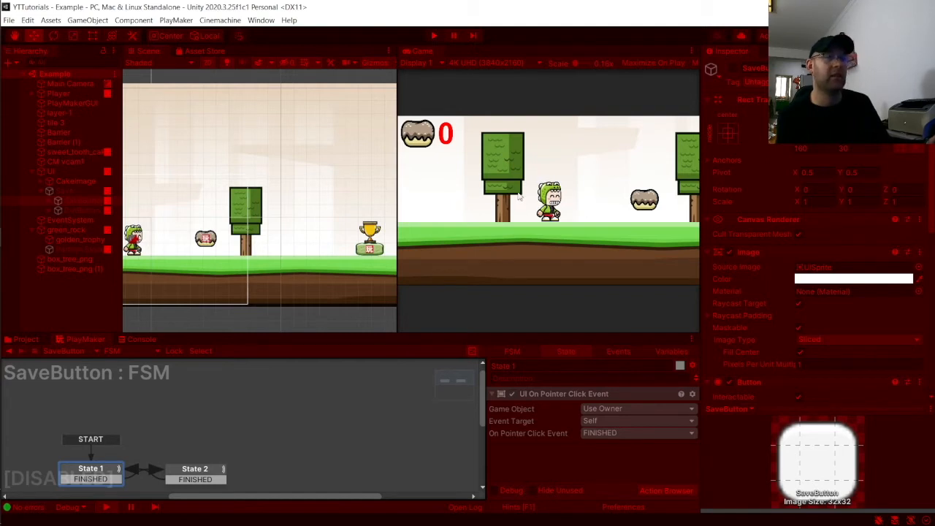
click(572, 221)
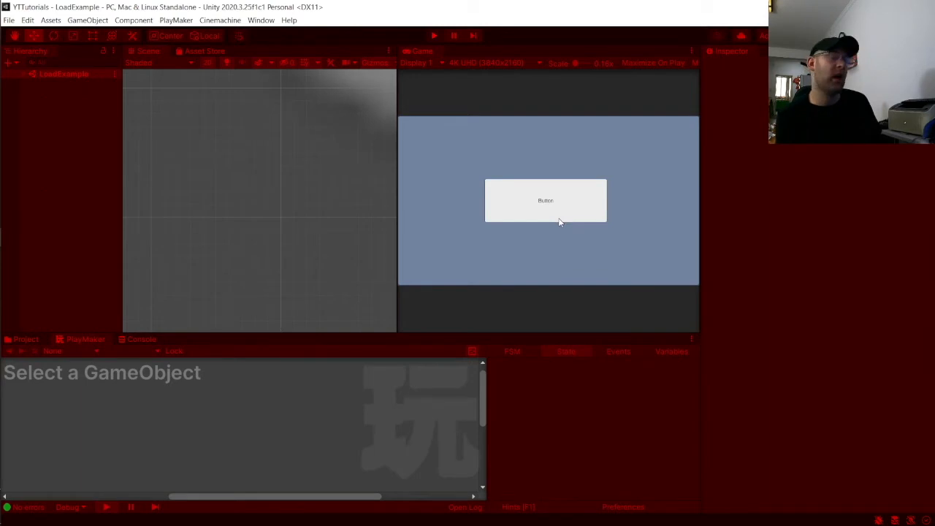
click(560, 220)
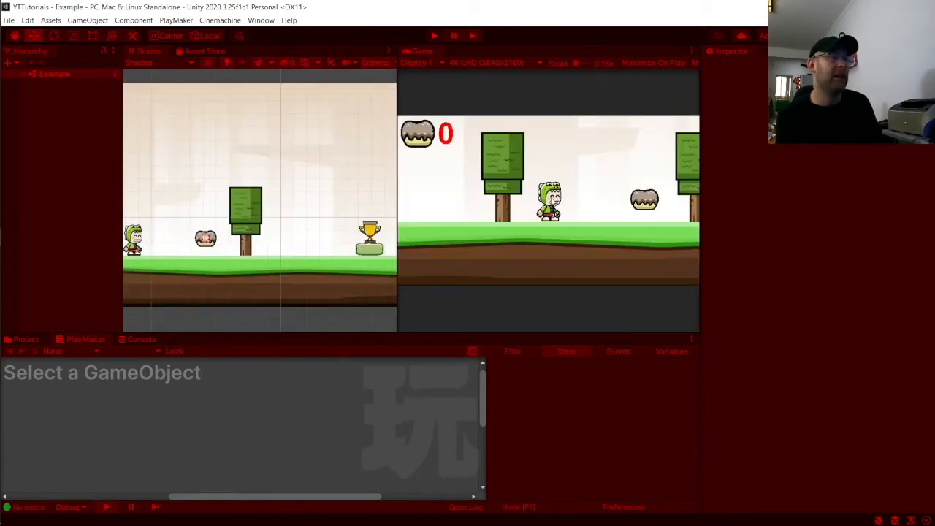
Walk the player back to the first tree and test saving and reloading the game from that position
key(Left)
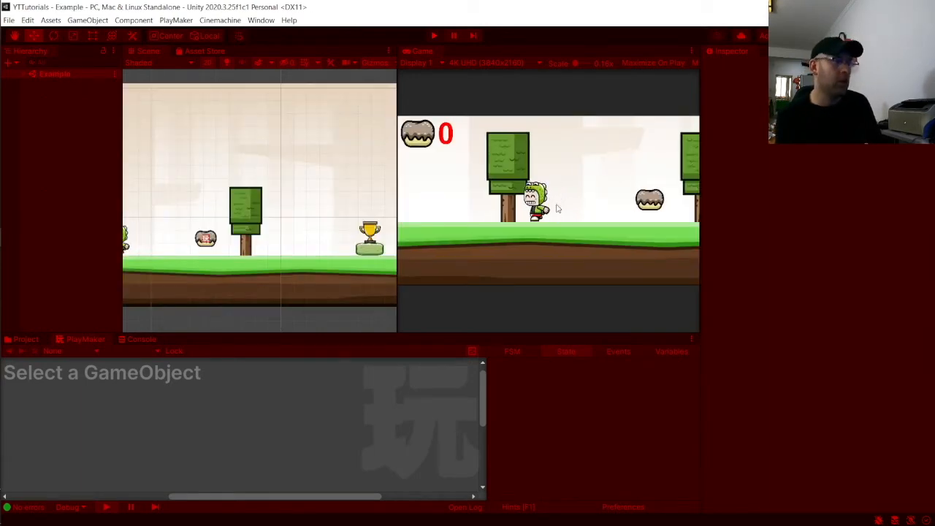
key(Right)
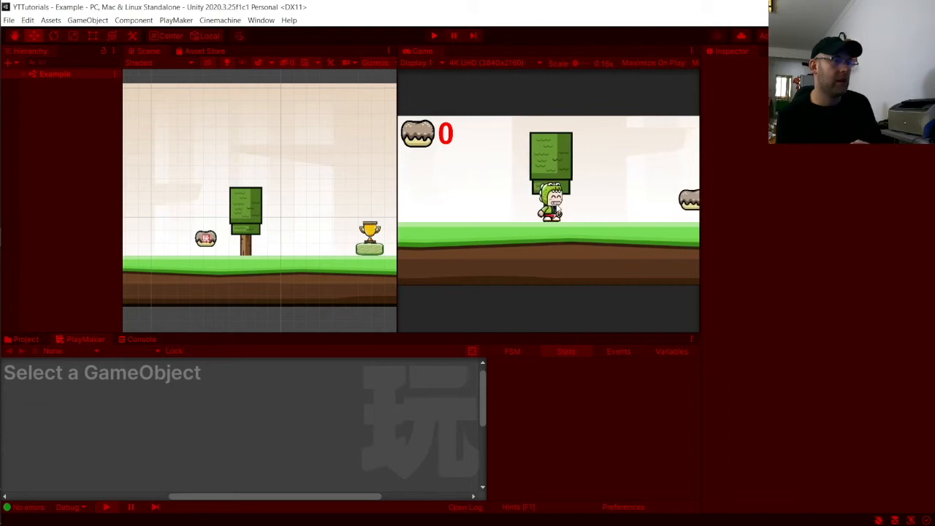
key(Escape)
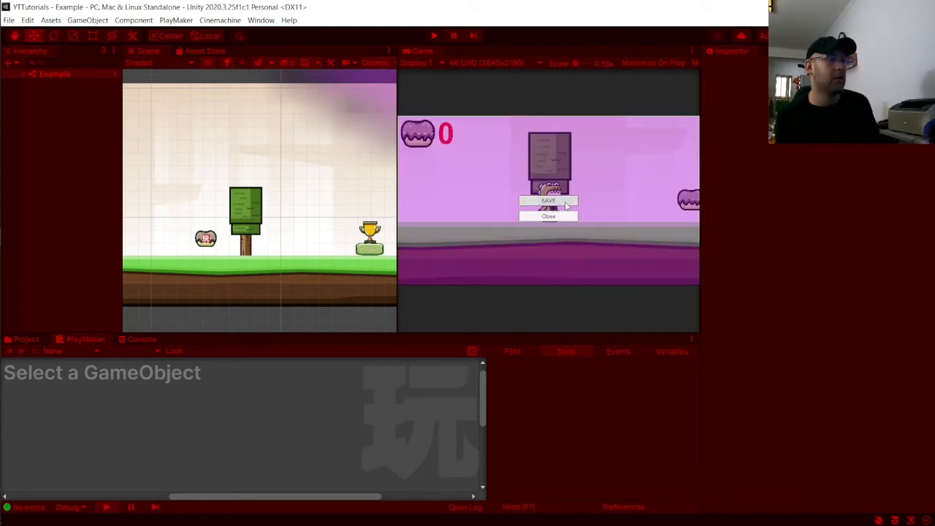
click(549, 216)
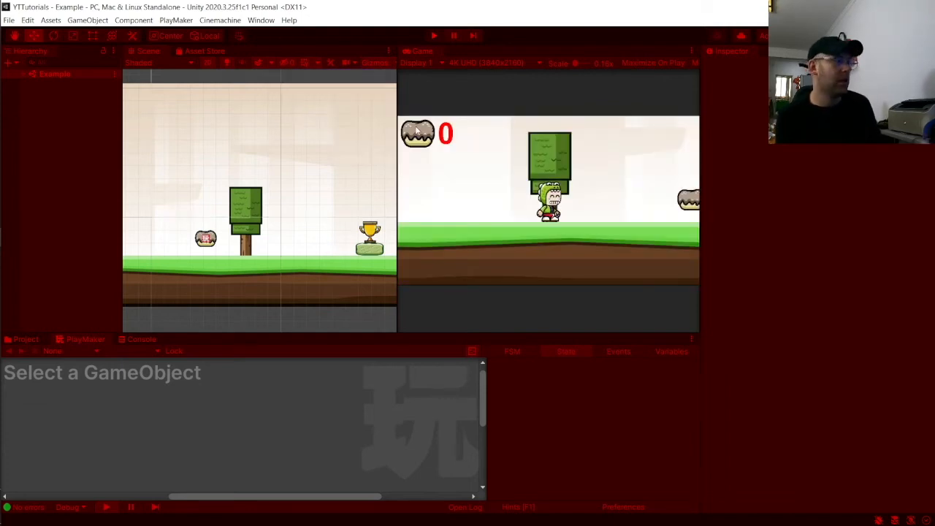
click(526, 184)
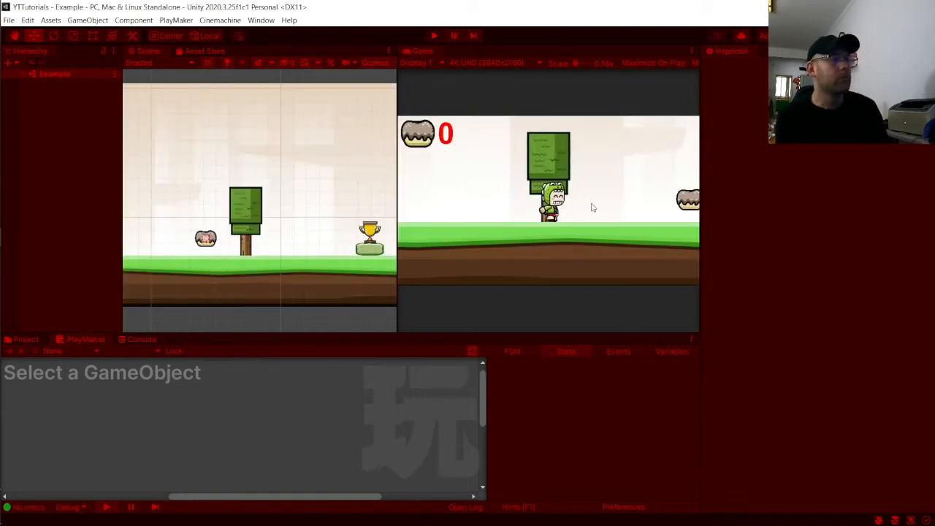
Collect the cake with the player and test saving and reloading the game with the new score
key(Right)
key(Left)
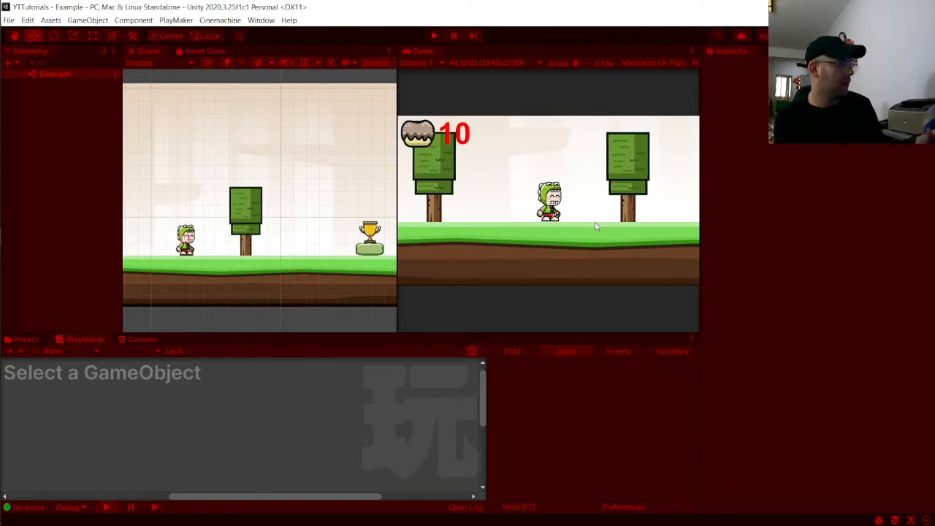
key(Escape)
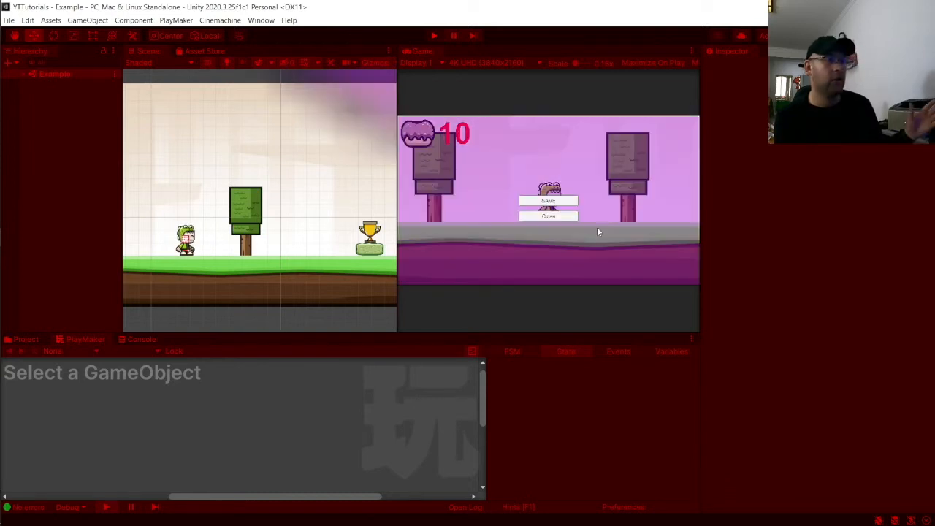
click(545, 200)
click(547, 216)
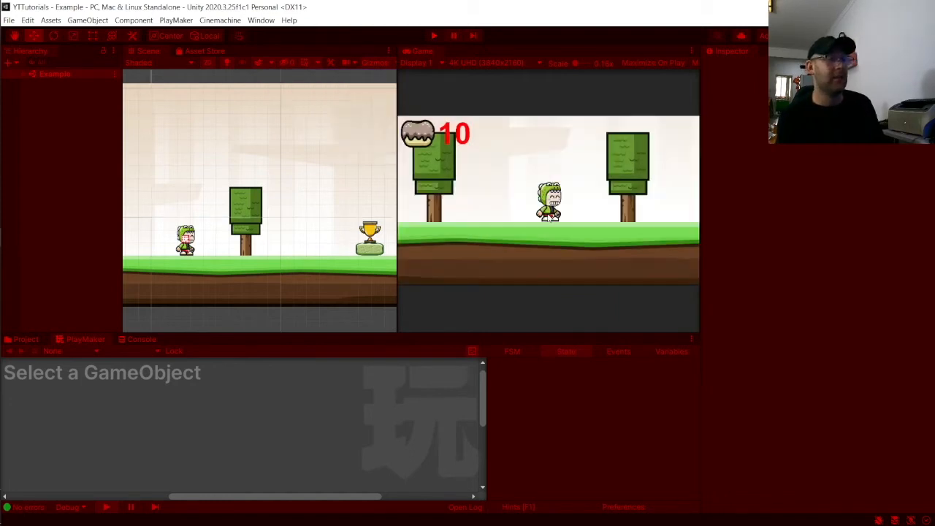
click(547, 214)
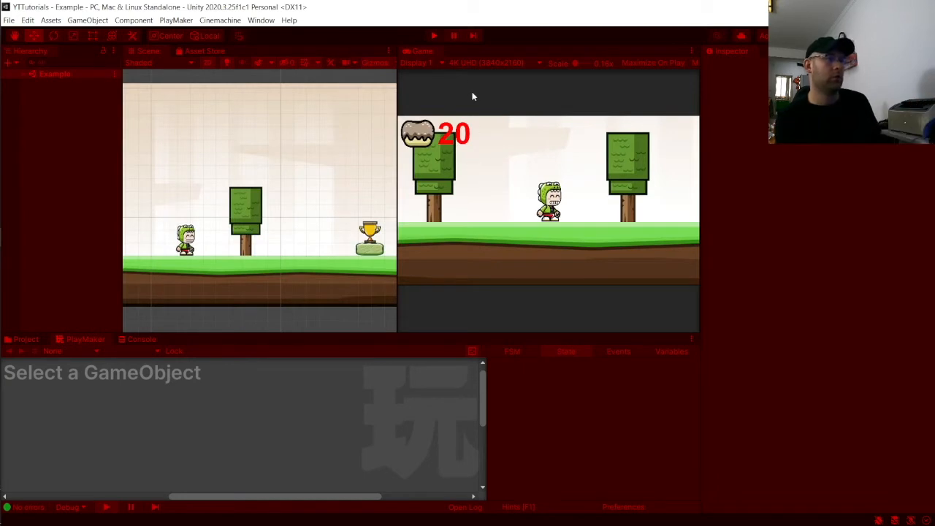
Stop play mode and clear all PlayerPrefs to erase the saved game data
click(434, 35)
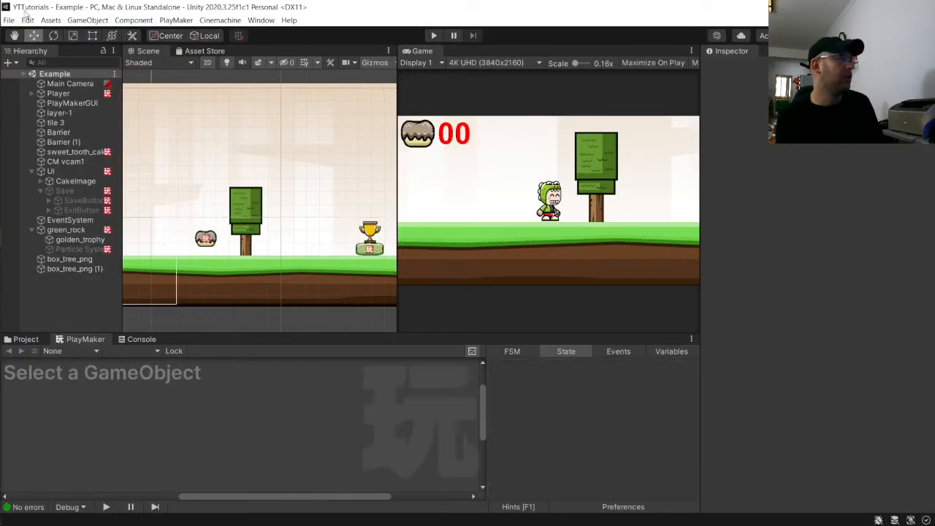
click(29, 19)
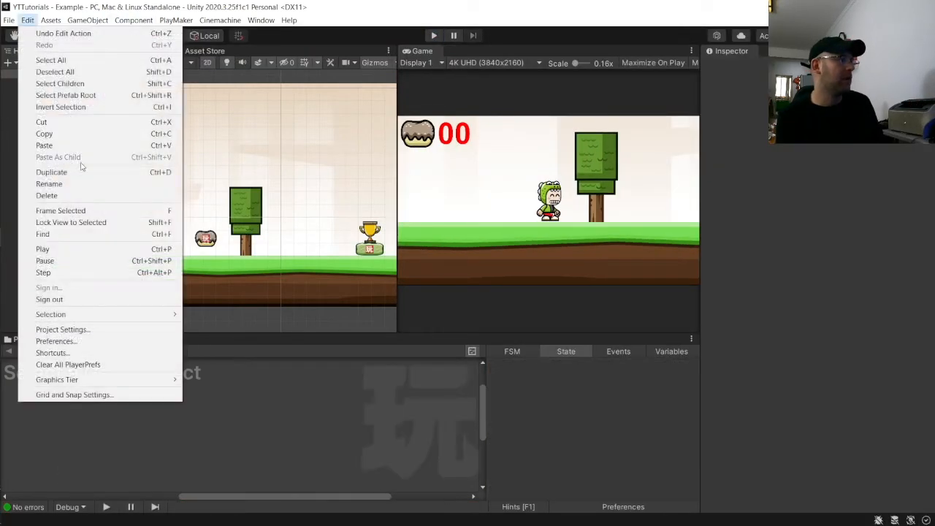
click(50, 365)
click(495, 290)
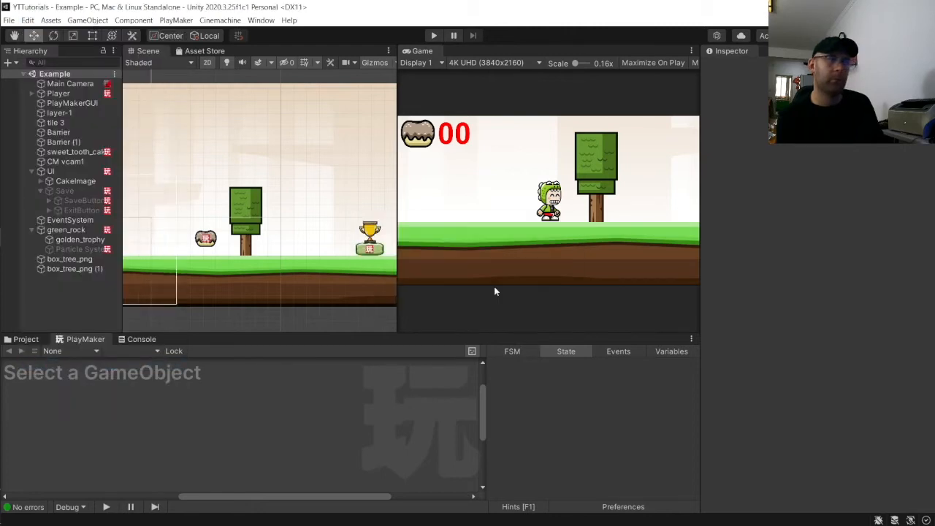
Restart play mode, collect the cake with the player, and walk back toward the first tree
click(439, 35)
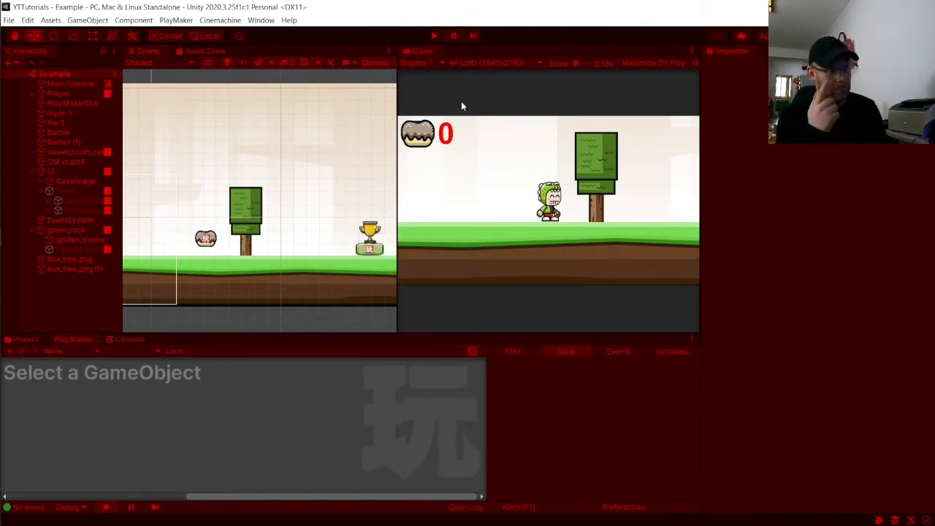
key(d)
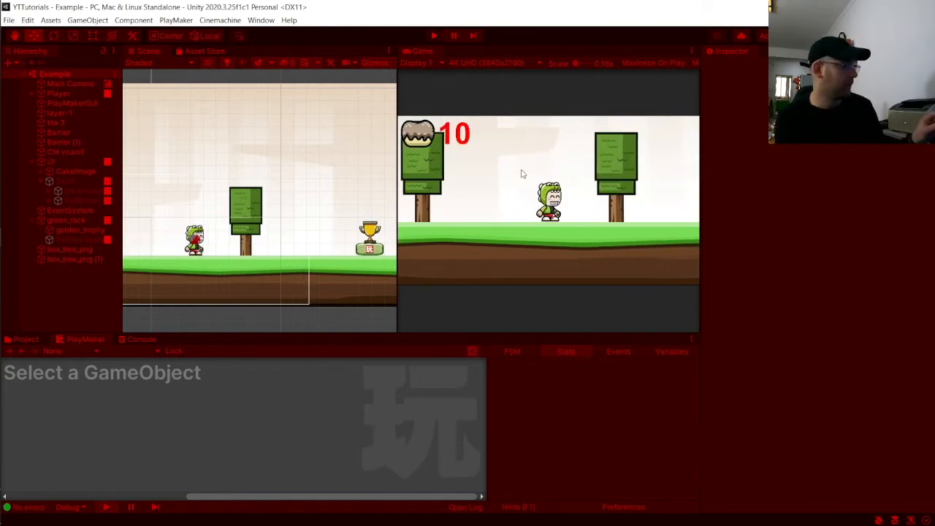
key(a)
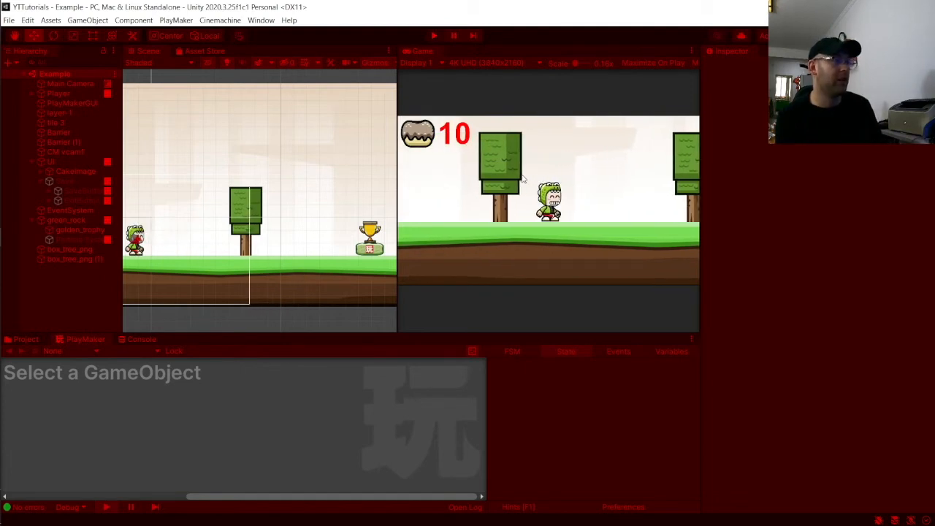
Save the game through the in-game save menu, close the menu, and reload the saved game
key(Escape)
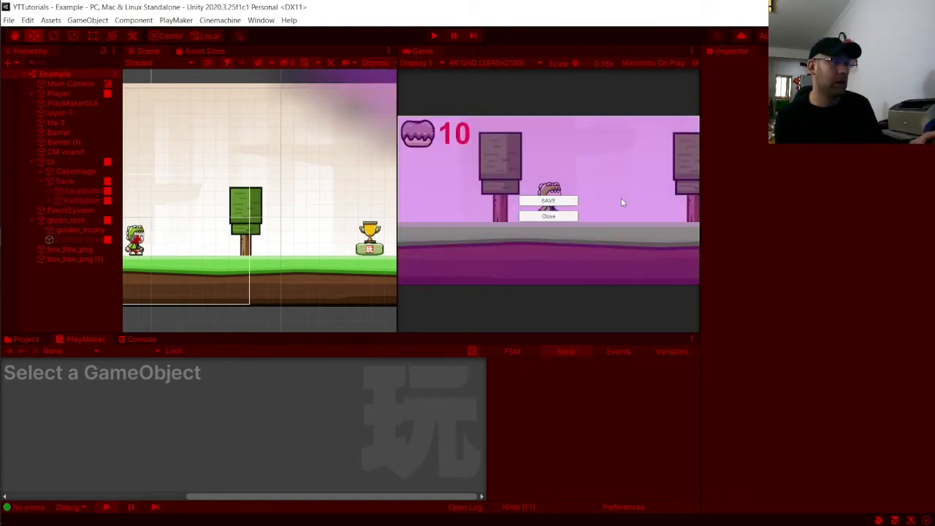
click(562, 201)
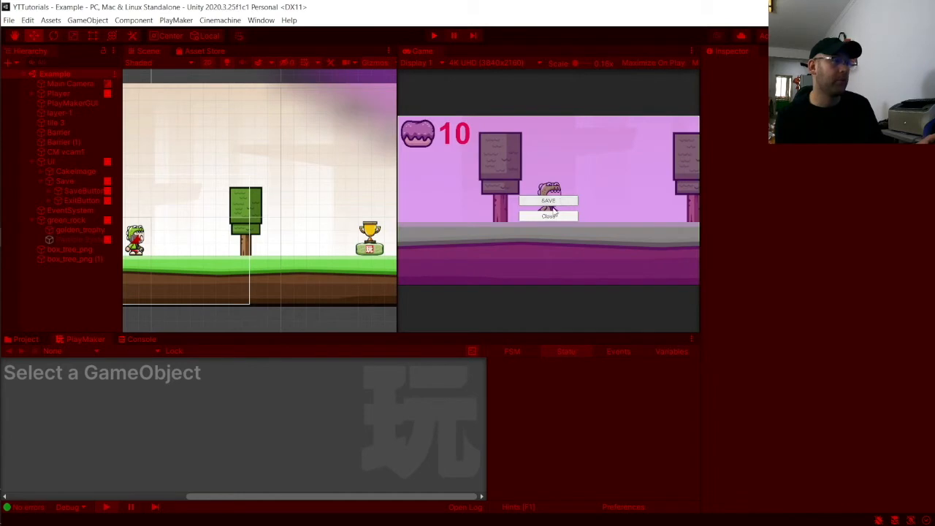
click(554, 215)
click(555, 214)
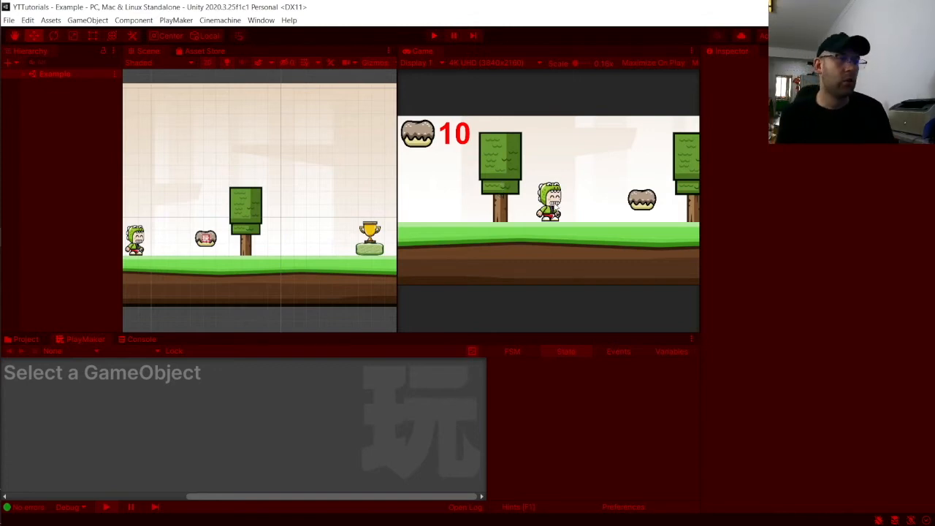
Collect the reappeared cake, walk the player to the trophy, and load the saved game from the LoadExample scene
key(Right)
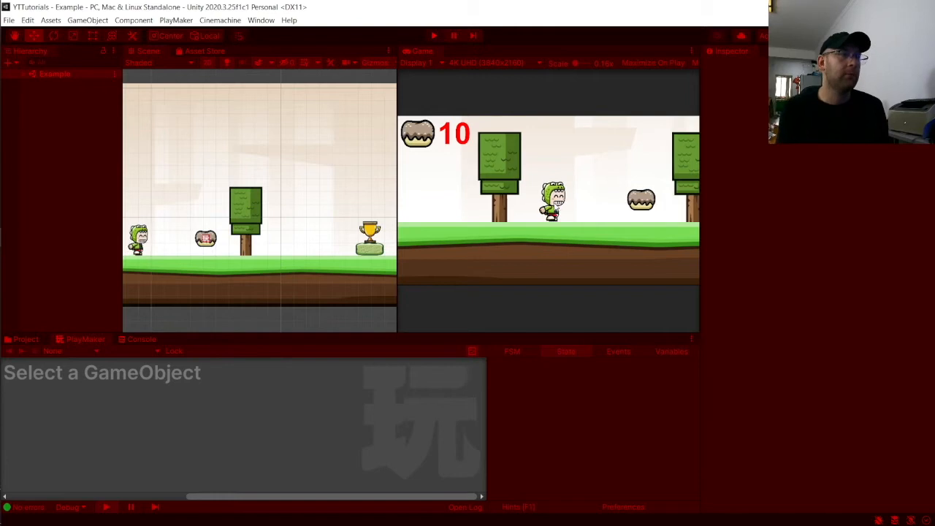
key(Right)
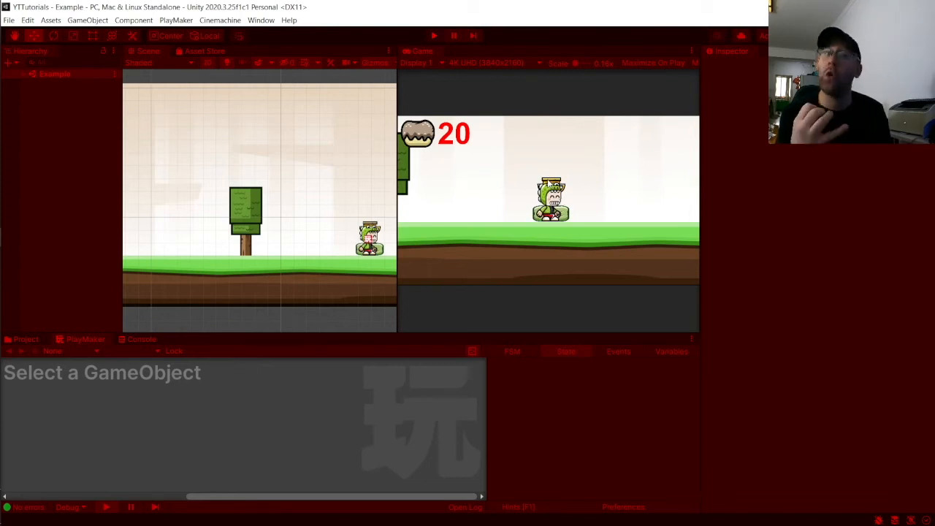
click(549, 183)
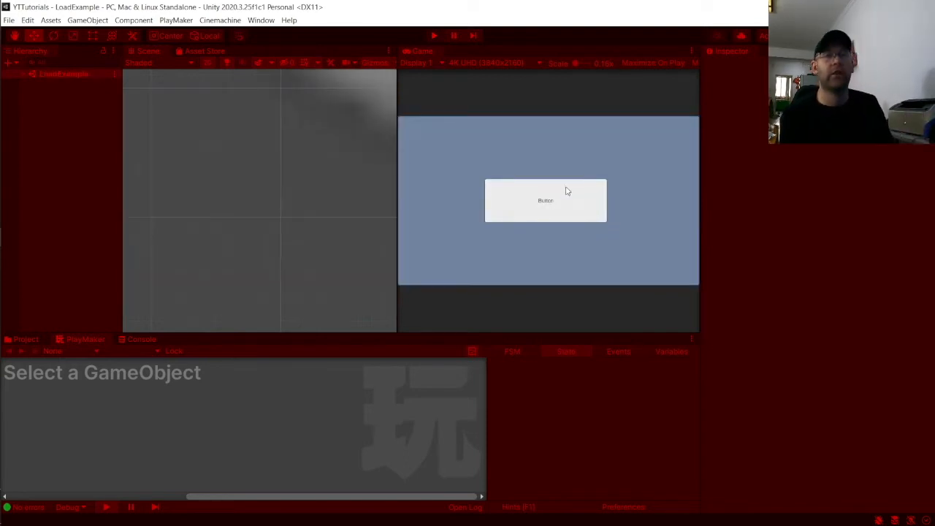
click(558, 197)
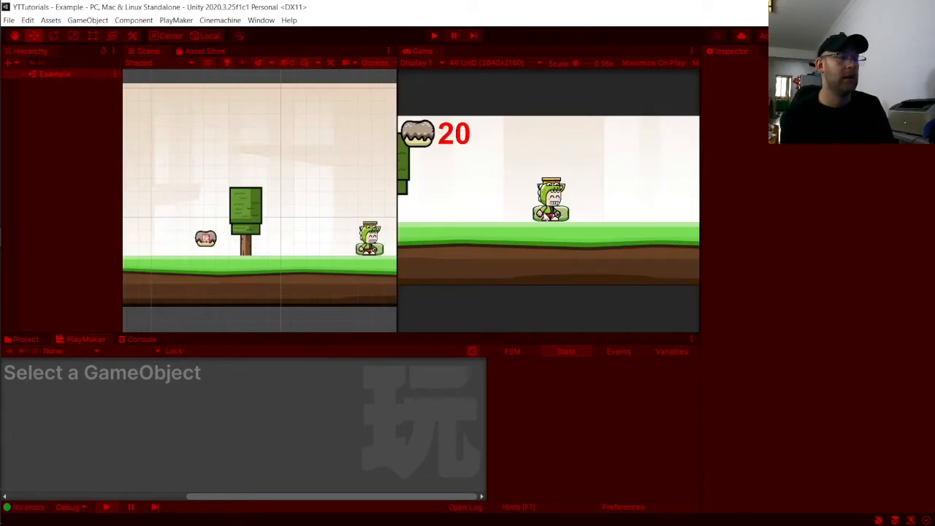
Stop play mode and open the Game scene from the project's Scenes folder
click(434, 35)
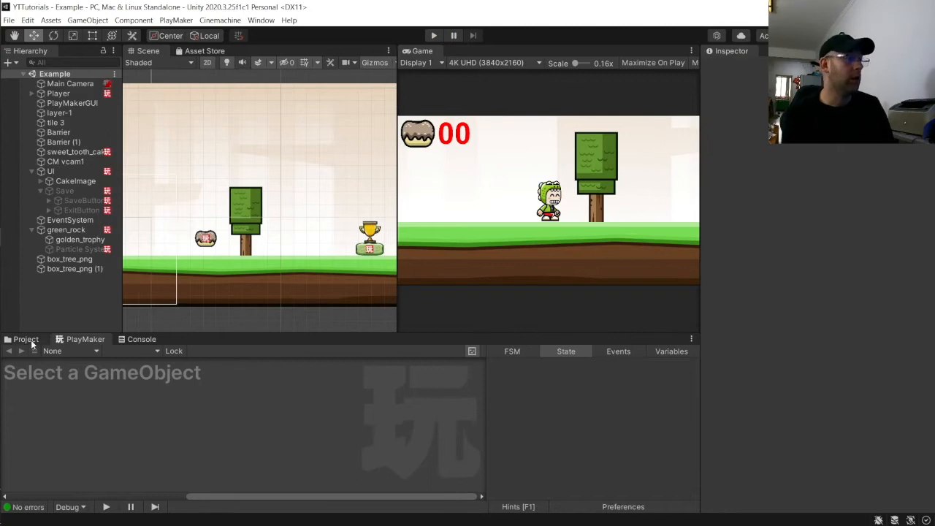
click(26, 339)
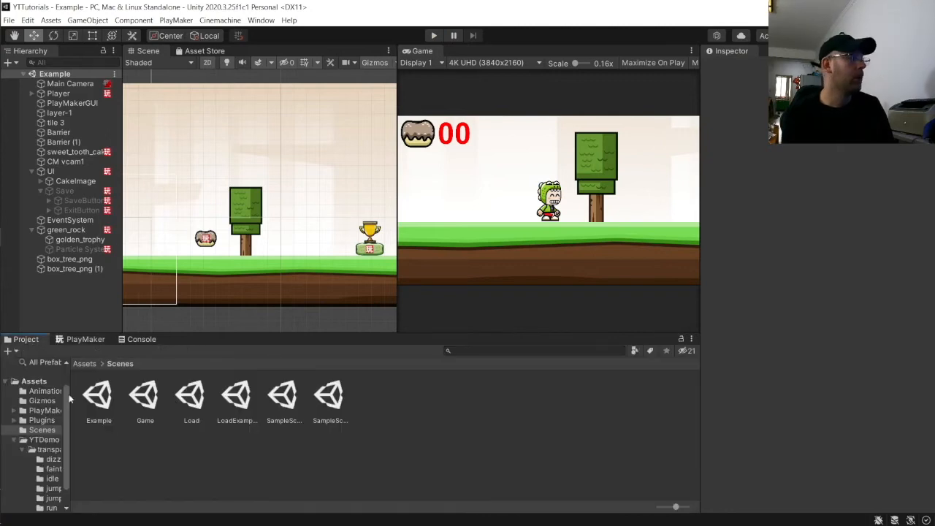
double_click(145, 398)
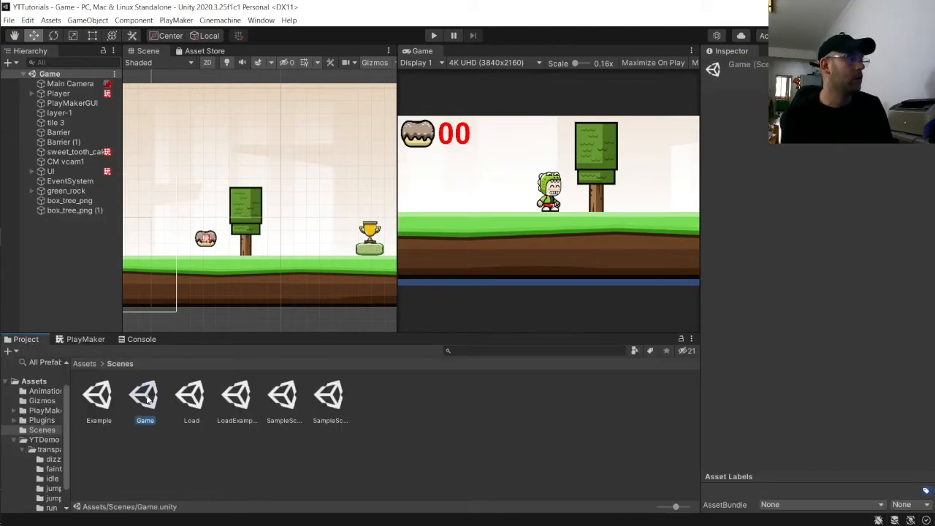
Add a UI panel as a child of the UI canvas
scroll(136, 215, down, 2)
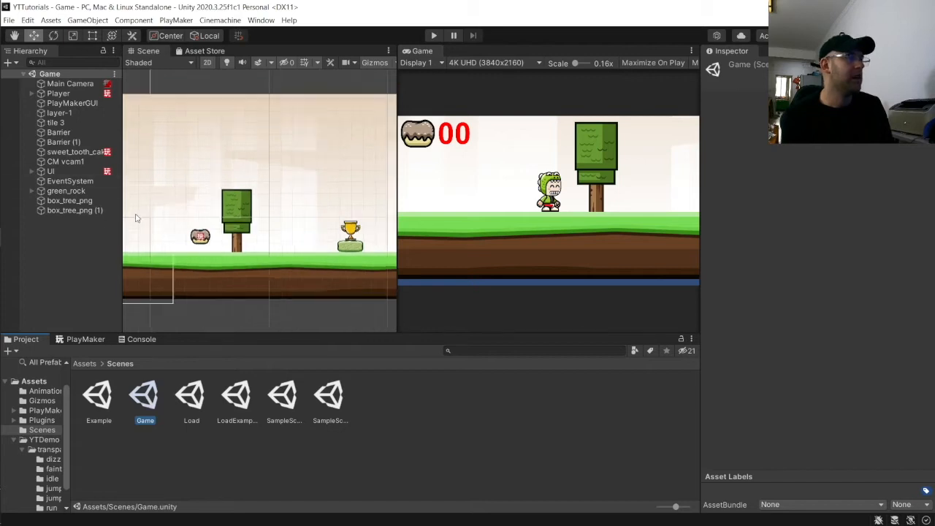
click(73, 94)
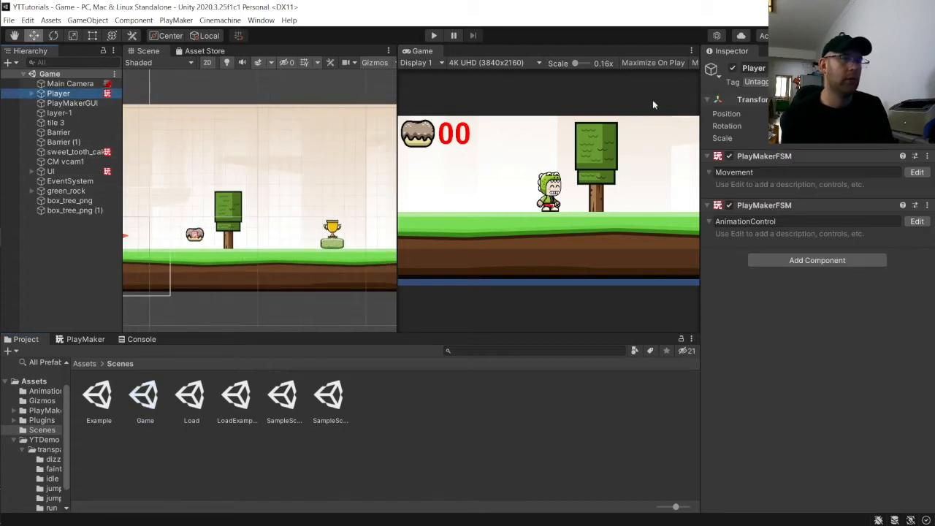
click(31, 172)
click(30, 172)
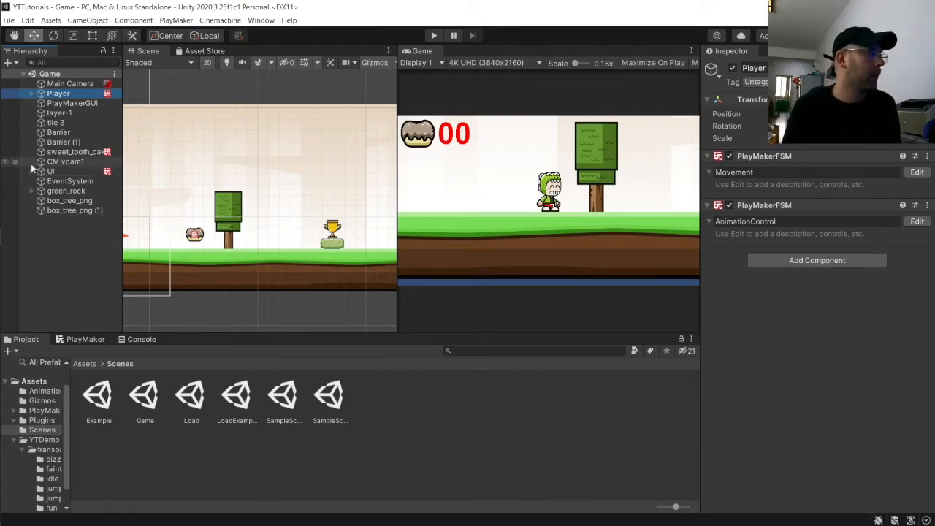
click(31, 171)
click(55, 174)
right_click(55, 174)
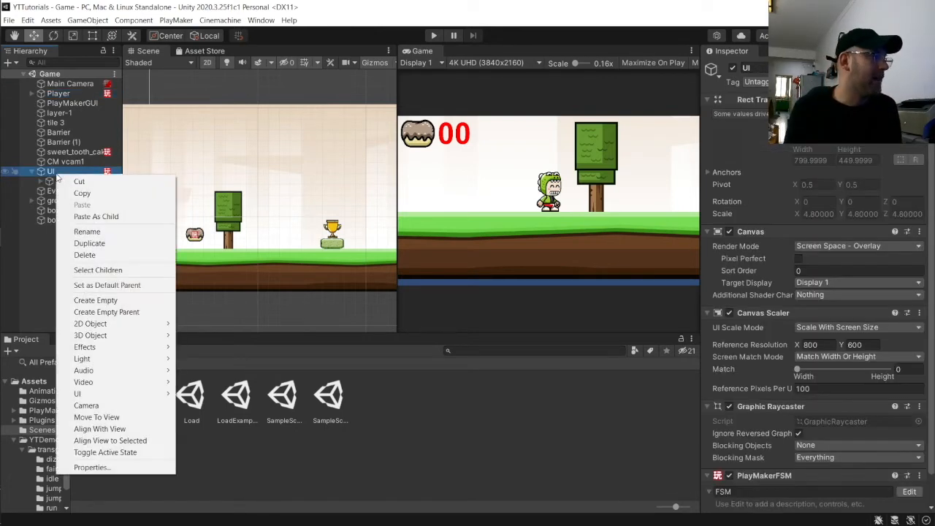
mouse_move(91, 395)
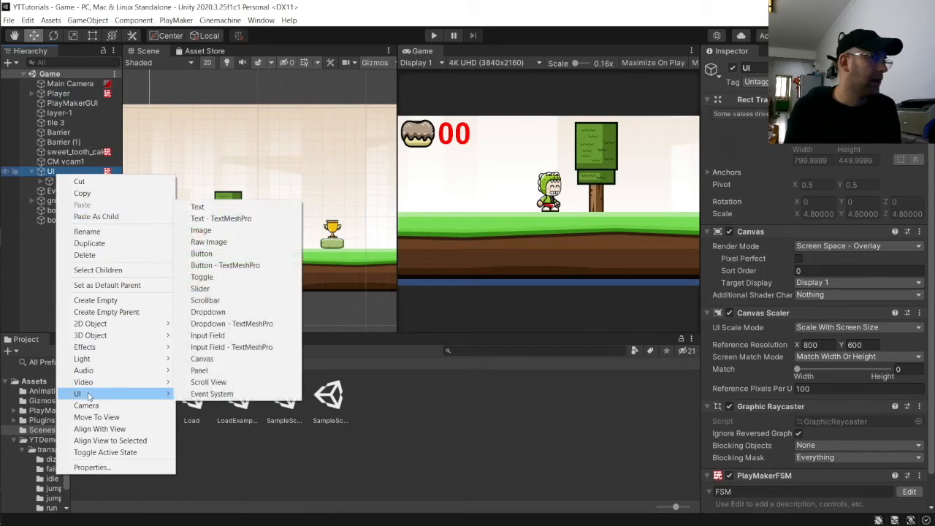
click(236, 370)
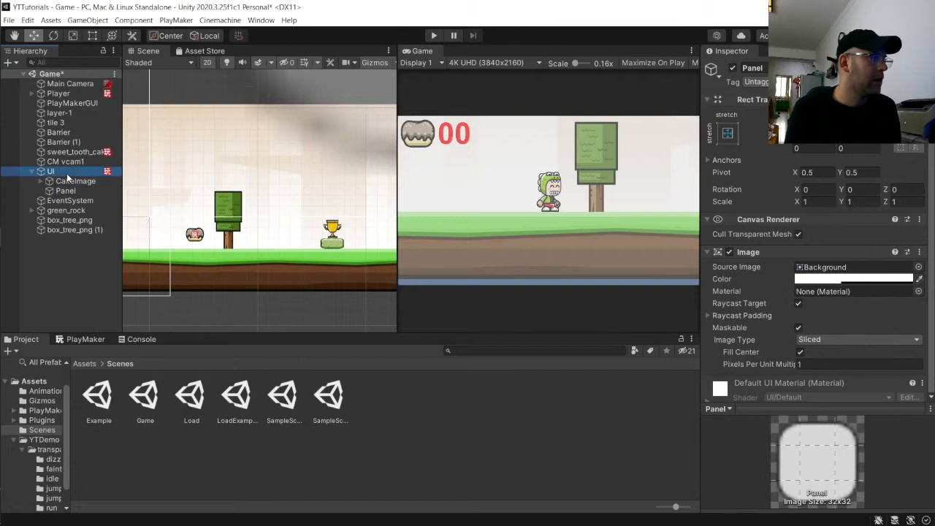
Check the UI Scale Mode in the UI canvas's Canvas Scaler
click(67, 173)
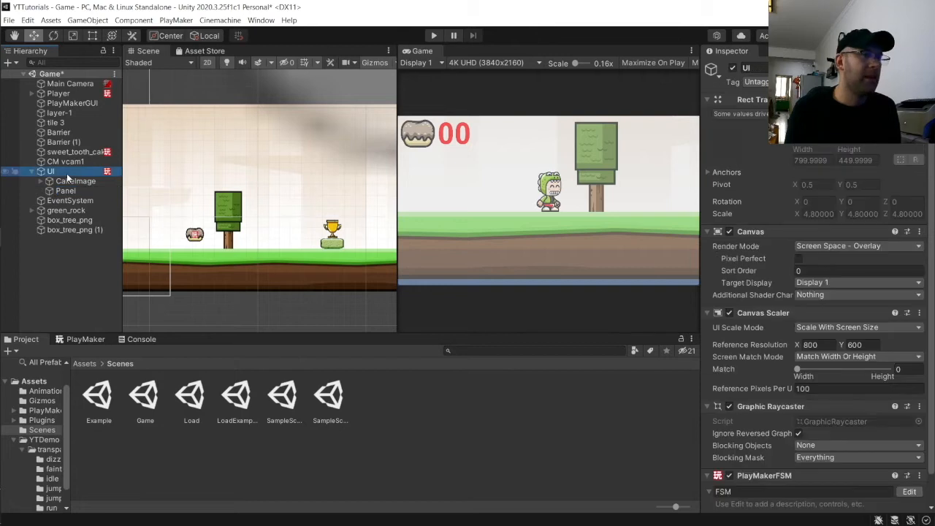
click(829, 328)
click(757, 332)
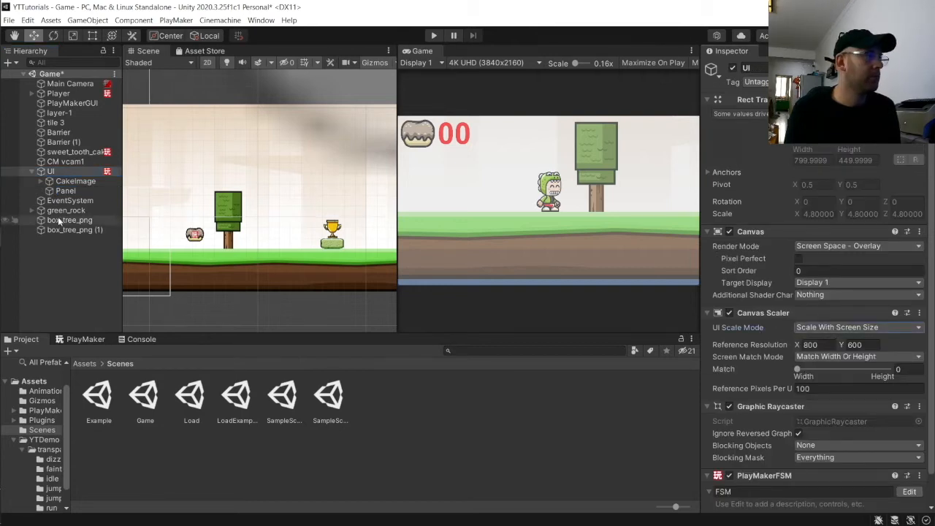
click(77, 191)
click(78, 192)
text(Save)
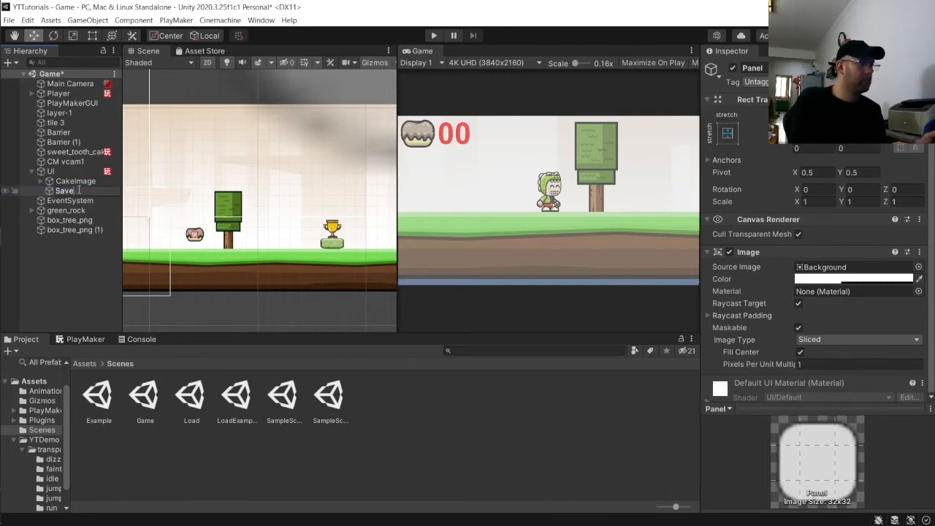
key(ctrl+p)
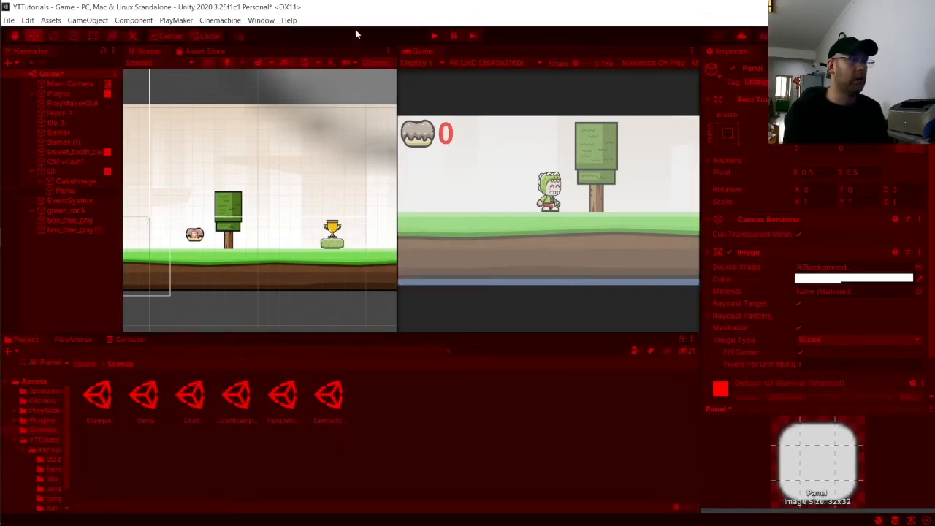
click(434, 35)
Rename the new panel under the UI canvas to SavePanel
click(73, 190)
text(Save)
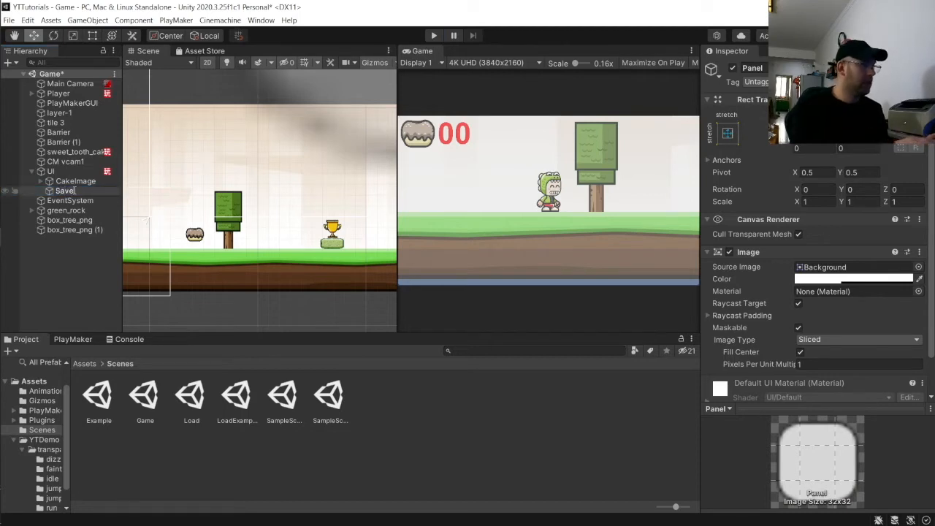
text(Panel)
key(Return)
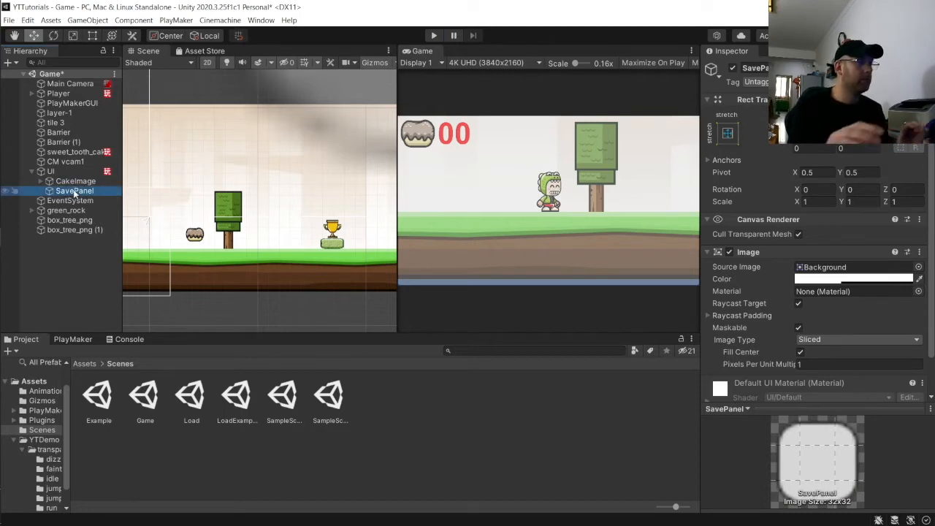
Set the SavePanel's image colour to red, hexadecimal FF0000
click(845, 279)
drag(845, 321, 928, 278)
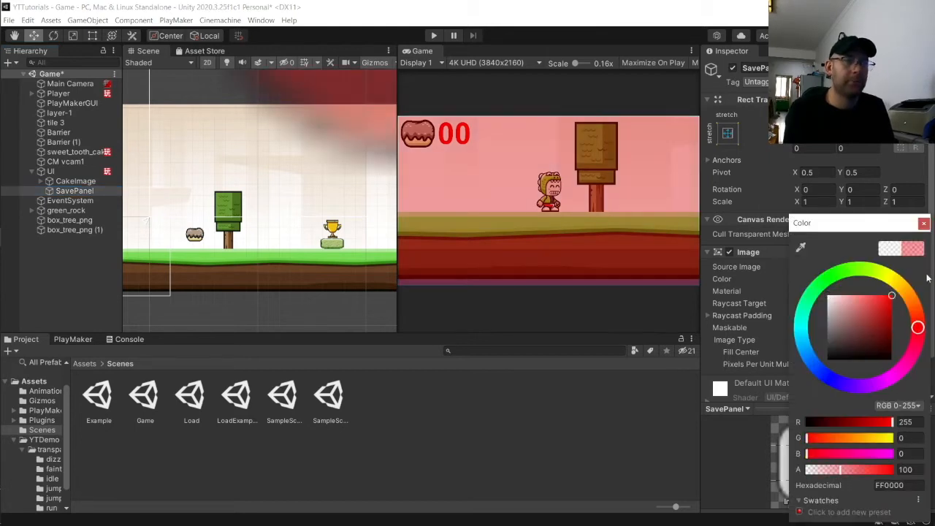
click(924, 224)
Add a PlayMaker FSM to SavePanel and name its start state FreezeTime
click(73, 191)
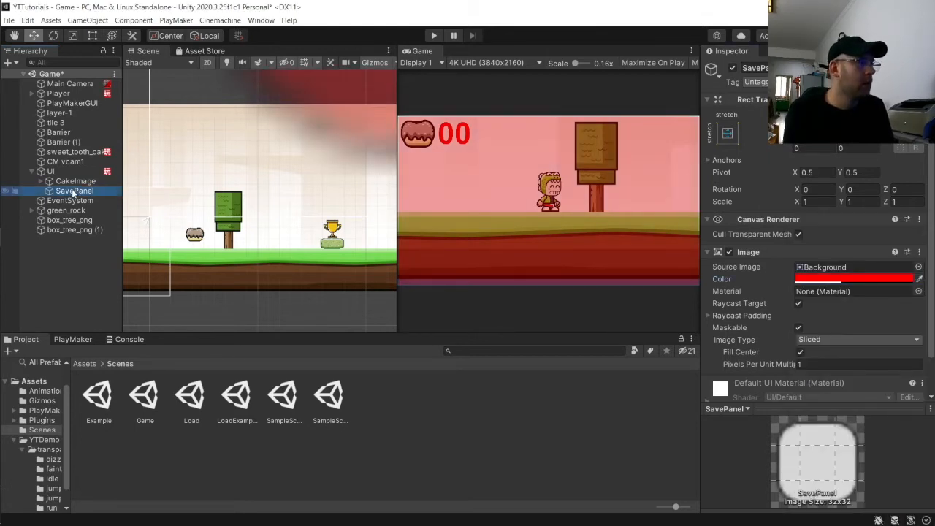
click(73, 339)
right_click(98, 398)
click(135, 403)
right_click(109, 391)
click(136, 394)
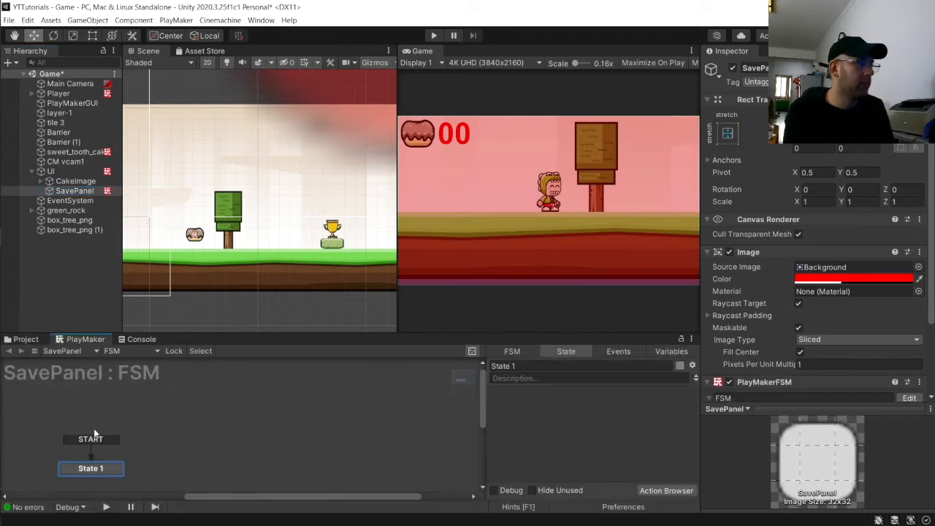
click(496, 367)
text(Fr)
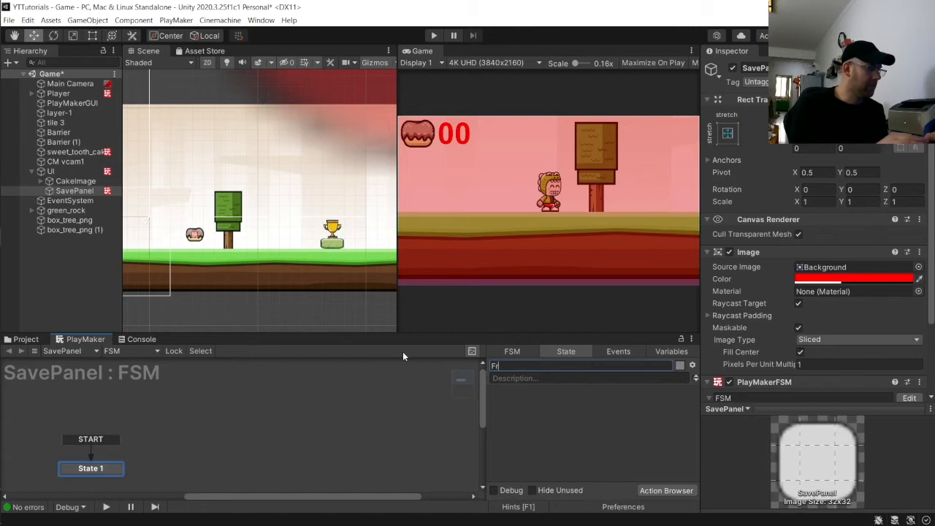
text(eezeTime)
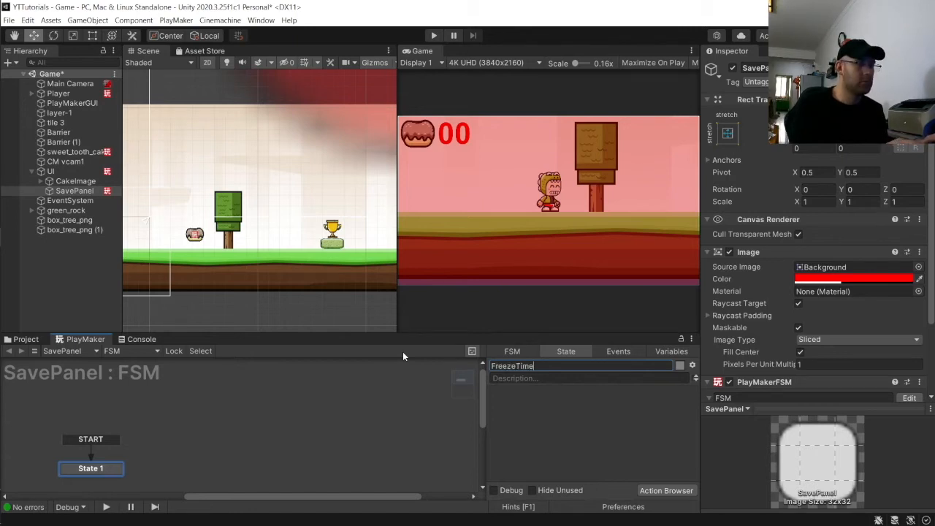
key(Return)
Rename the SavePanel's FSM to ScaleTime
scroll(734, 362, down, 3)
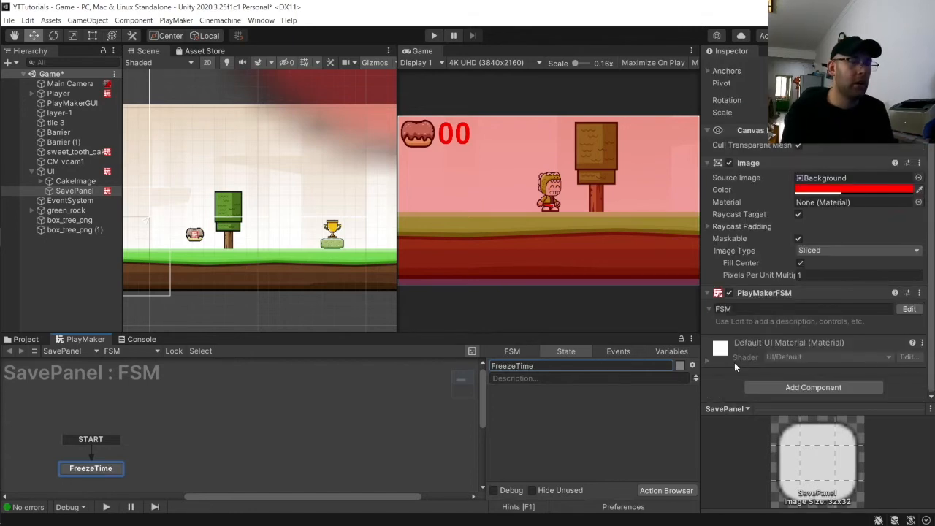
click(771, 309)
text(Sca)
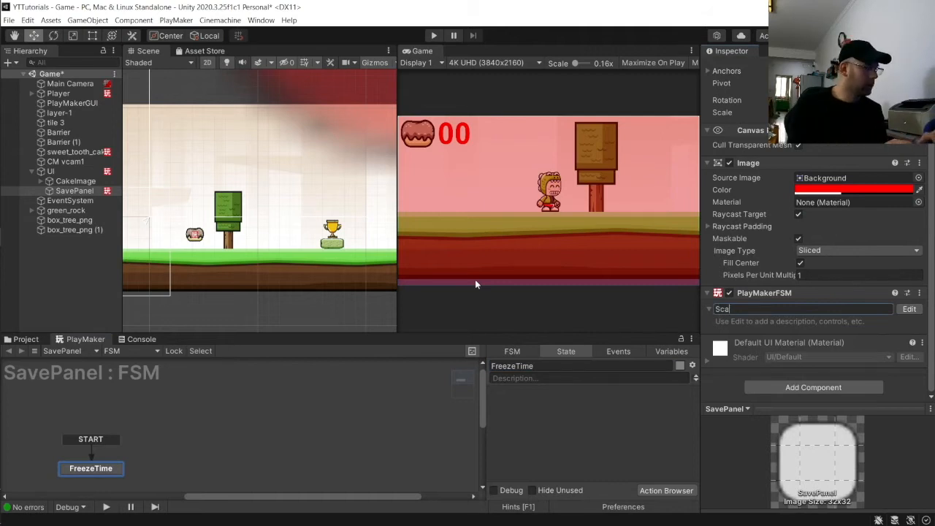
text(leTime)
key(Return)
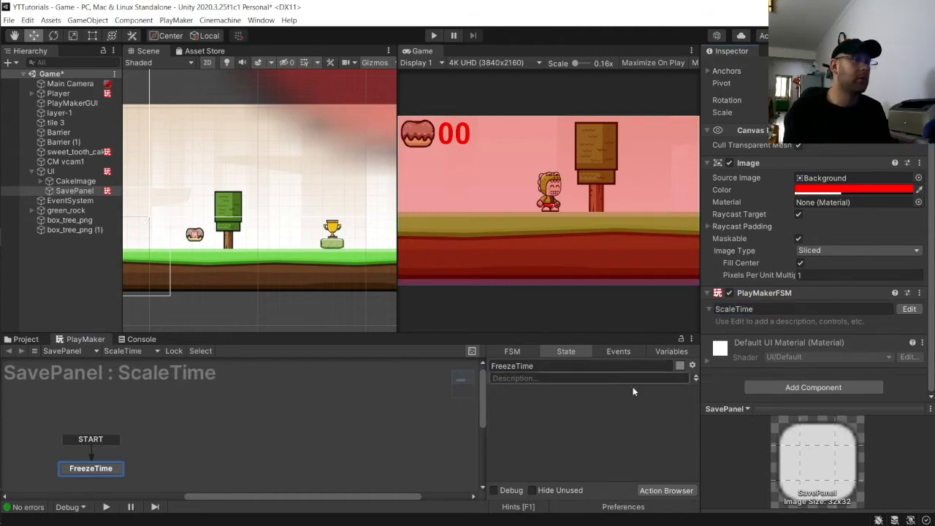
Add a Scale Time action to the FreezeTime state with its Time Scale set to 0
click(657, 490)
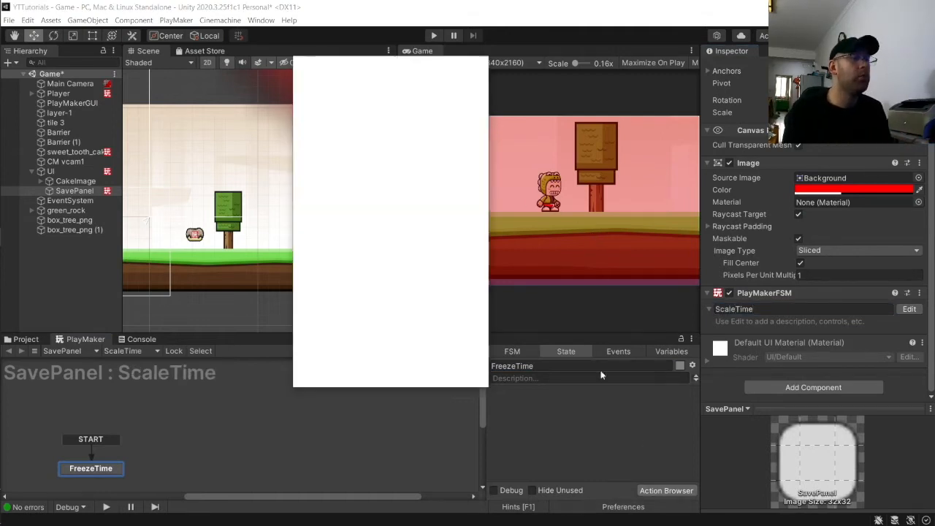
text(scal)
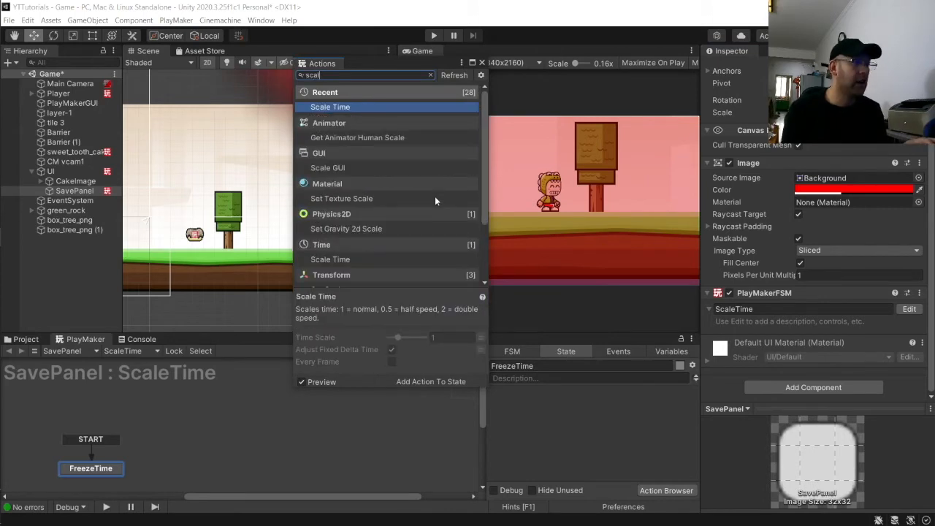
key(Return)
click(658, 412)
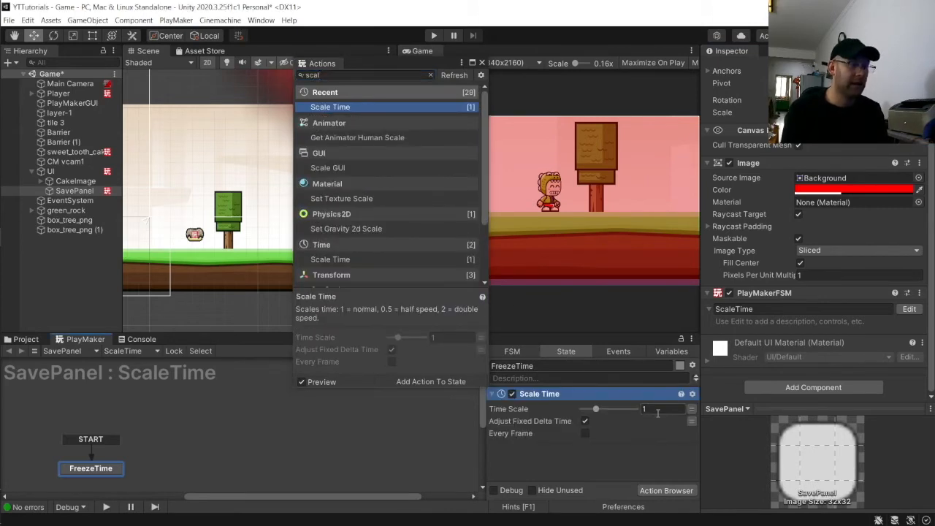
click(517, 118)
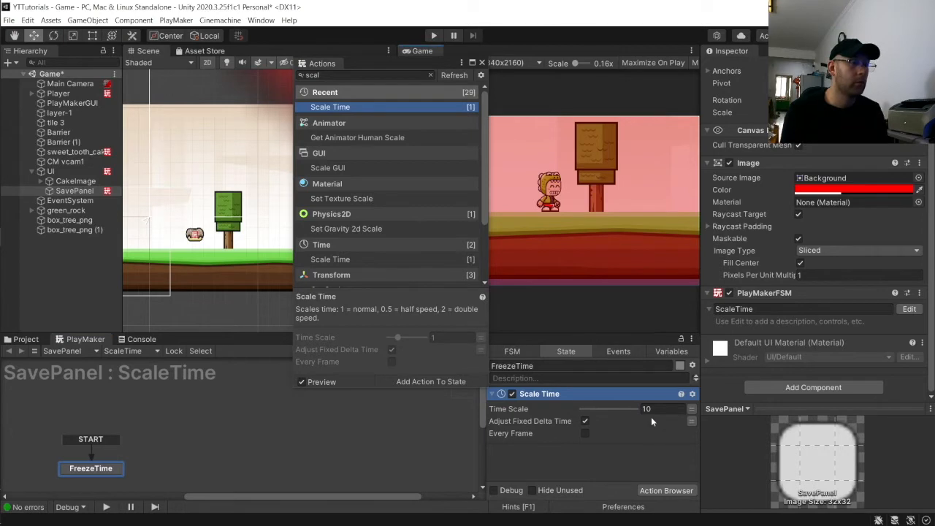
drag(668, 409, 578, 395)
text(0)
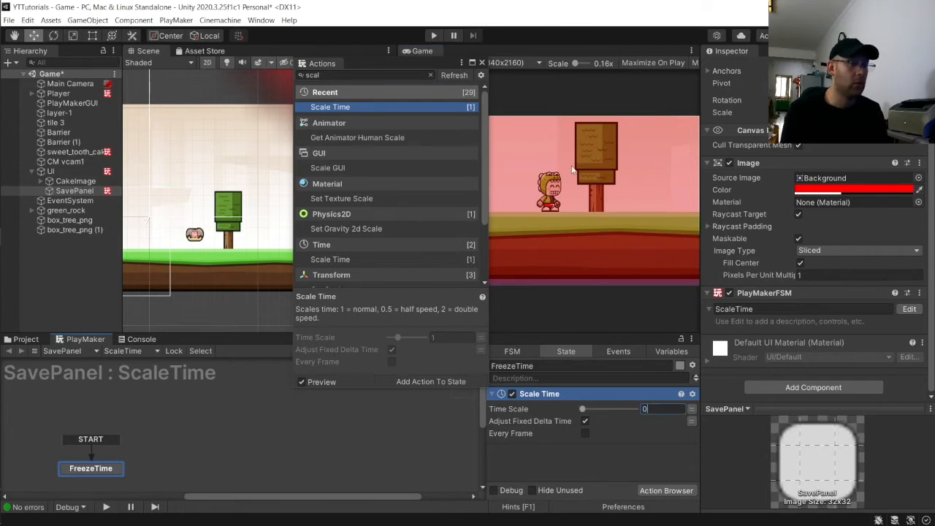
click(482, 62)
click(73, 273)
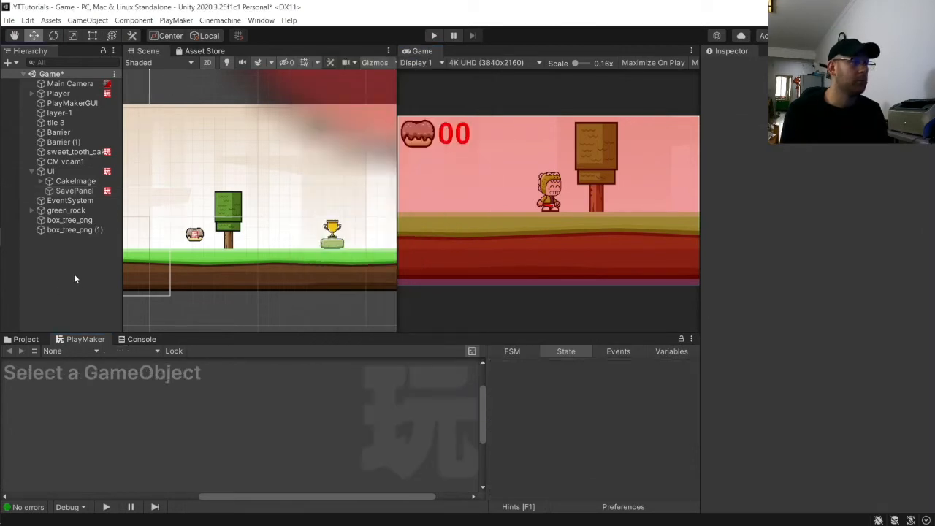
Add a UI button as a child of SavePanel and name it SaveButton
click(55, 193)
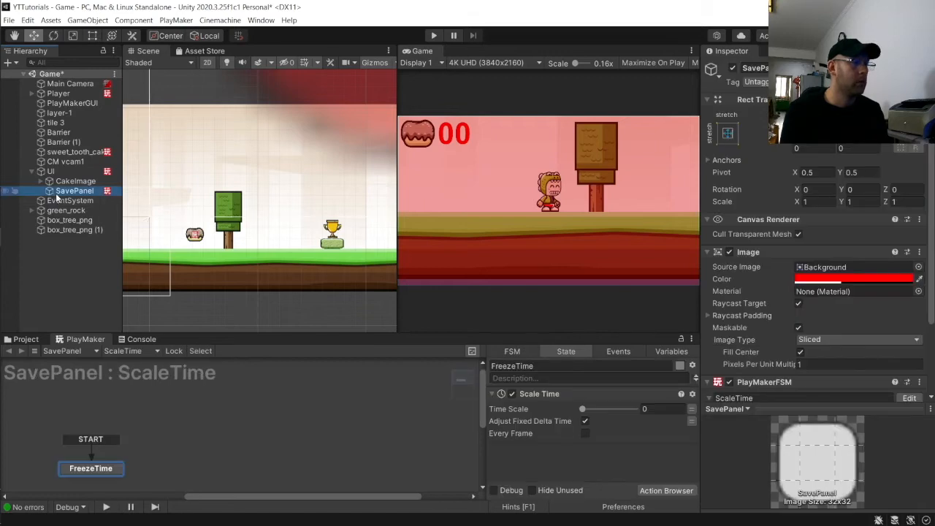
right_click(65, 191)
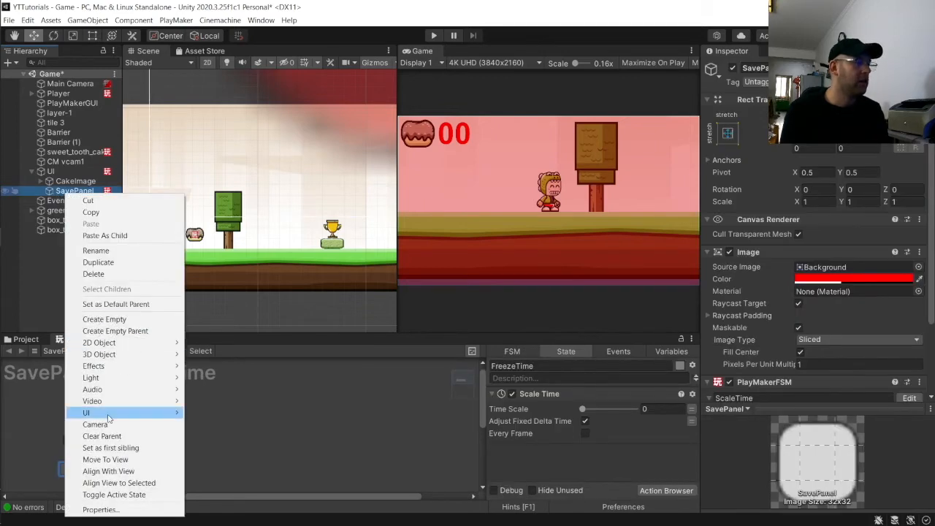
mouse_move(109, 412)
click(234, 273)
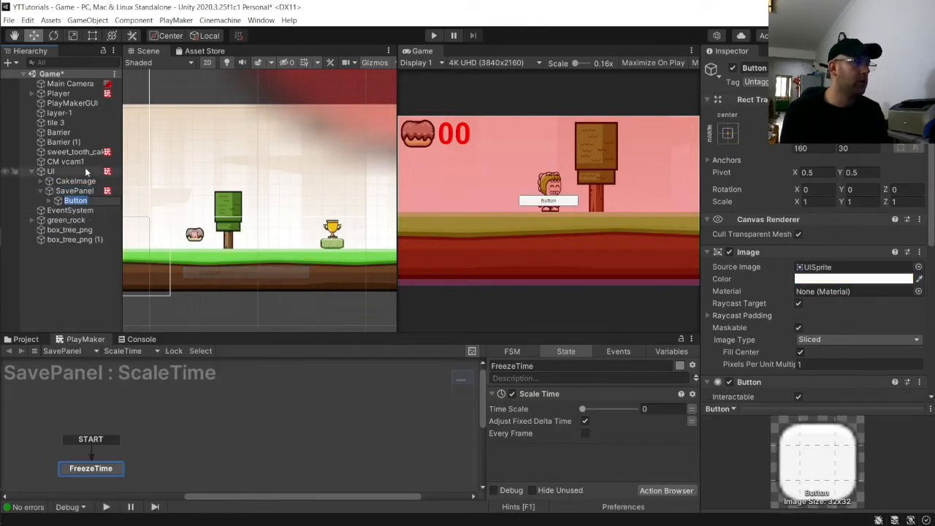
text(Save)
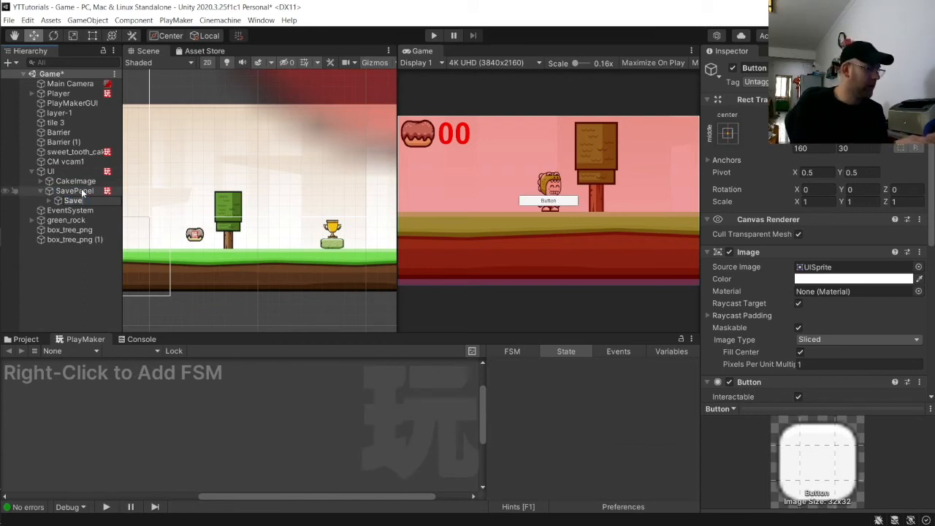
text(Button)
key(Return)
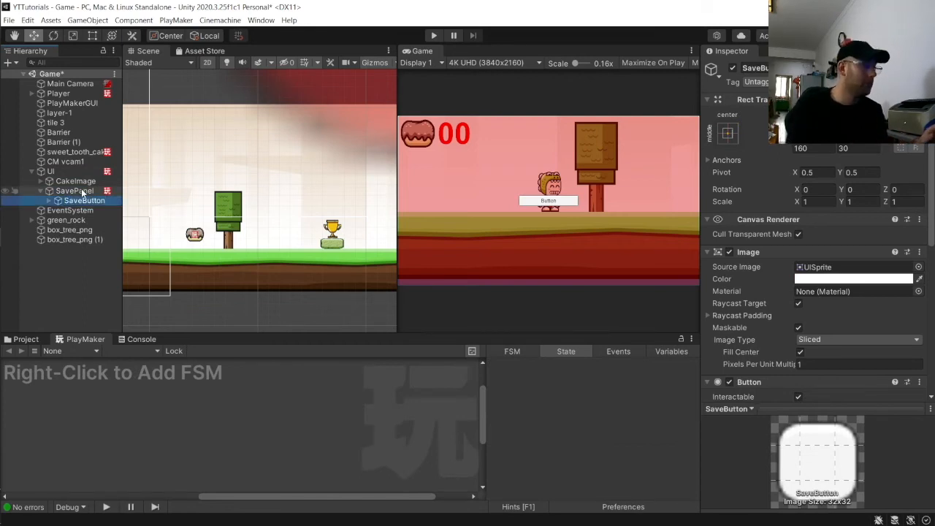
Duplicate SaveButton and rename the copy to CloseButton
key(ctrl+d)
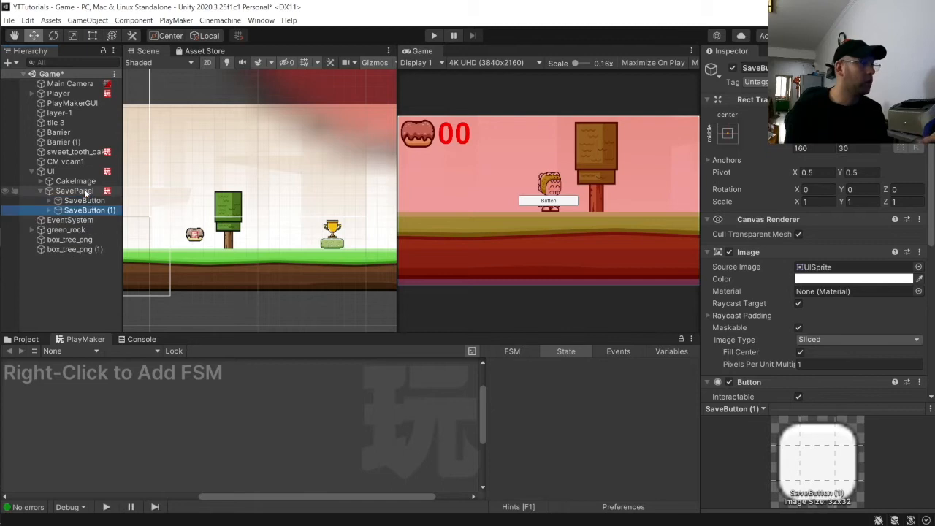
click(79, 209)
text(CloseButto)
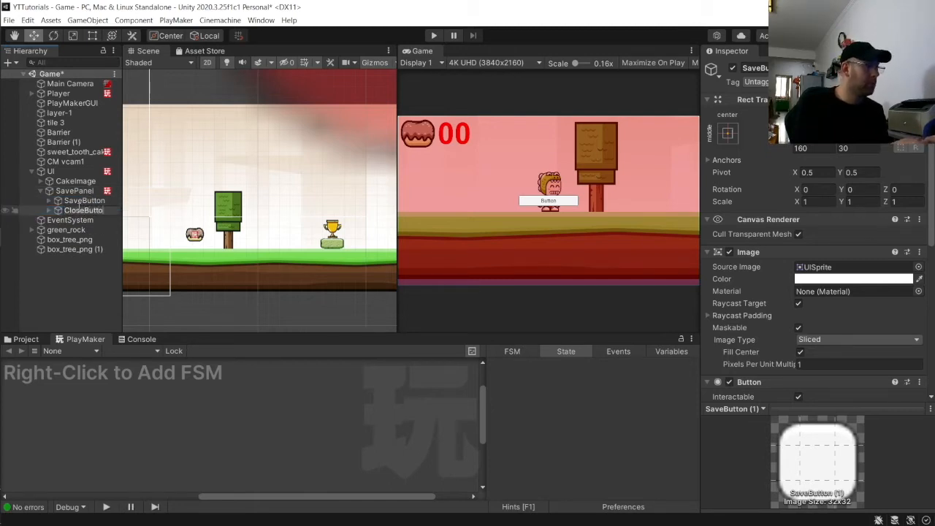
text(n)
key(Return)
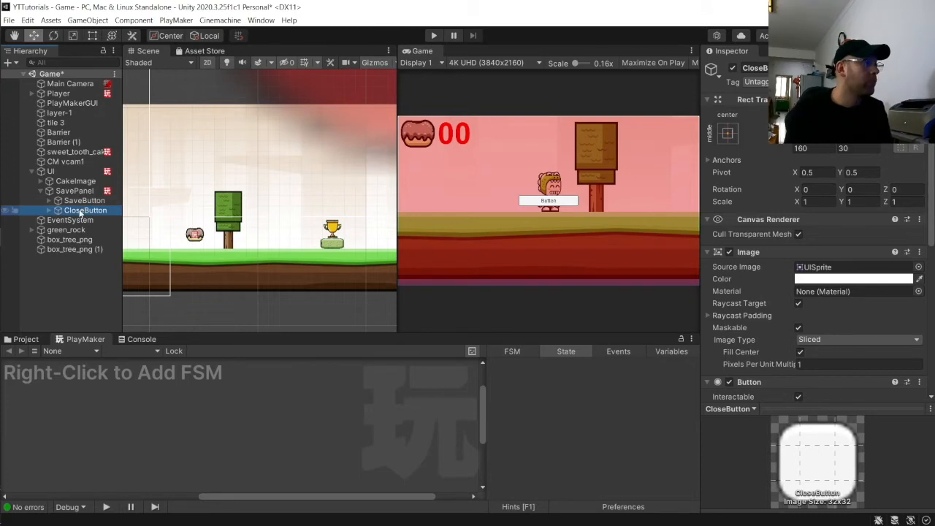
Move CloseButton straight down so it sits just below SaveButton in the scene
click(79, 212)
click(33, 37)
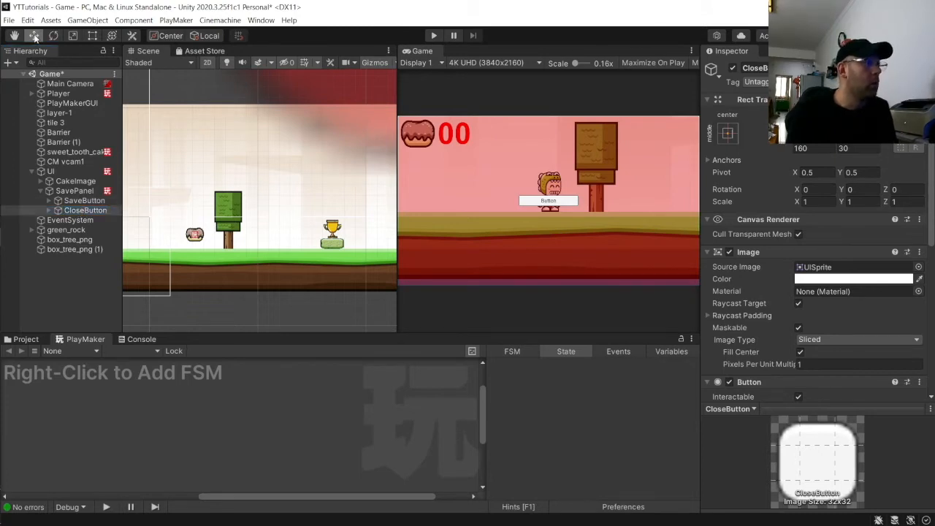
double_click(85, 210)
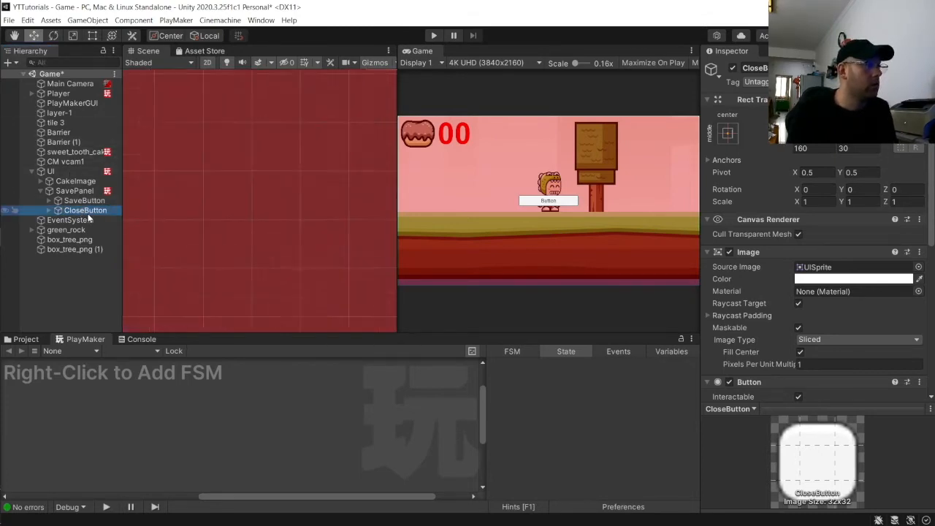
drag(258, 155, 259, 207)
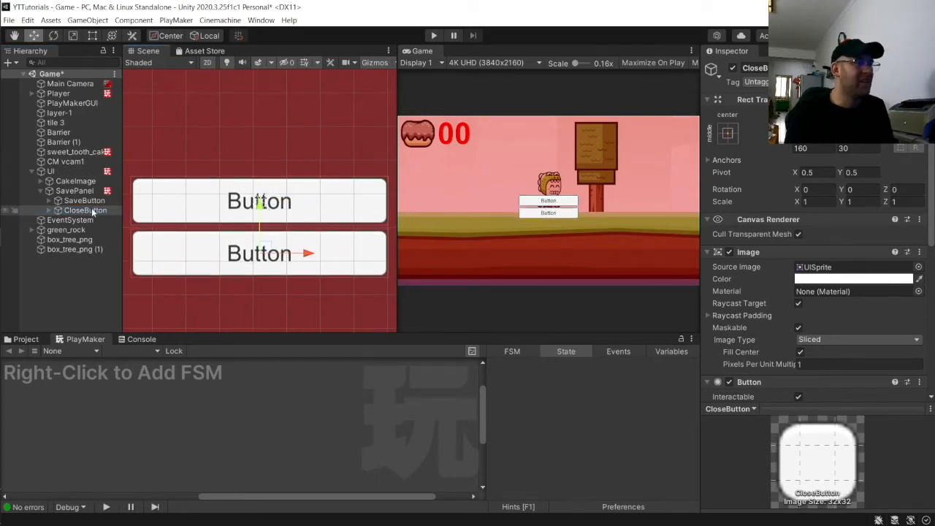
Change the label text of CloseButton to Close
click(197, 253)
click(754, 286)
text(Close)
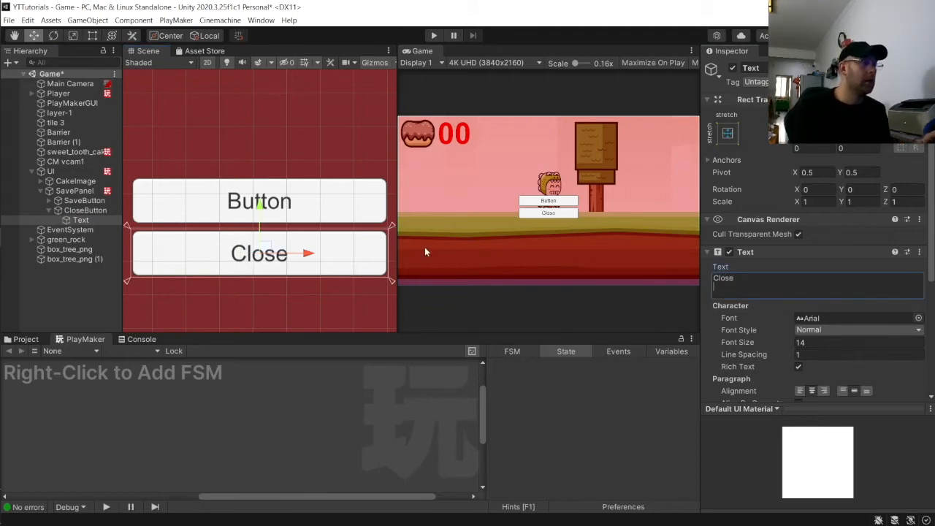
Change the label text of SaveButton to SAVE
click(371, 222)
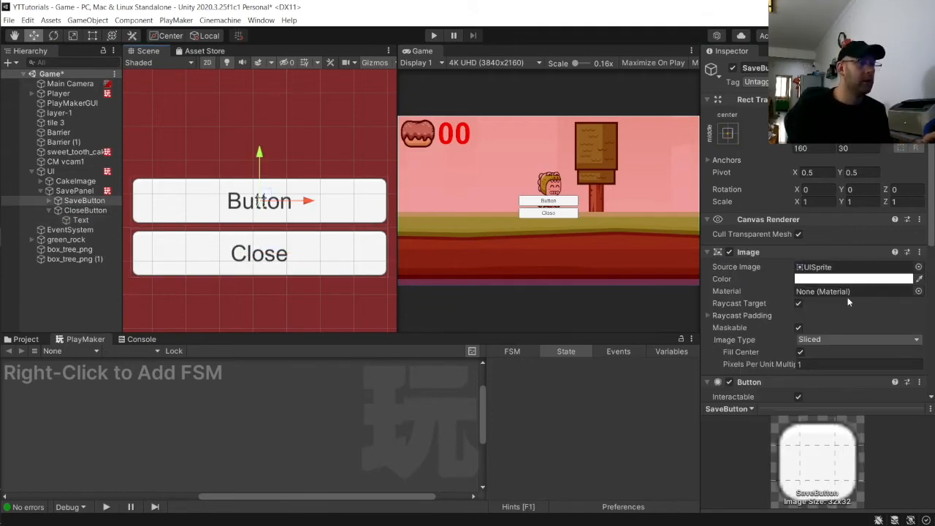
click(326, 204)
click(773, 284)
text(S)
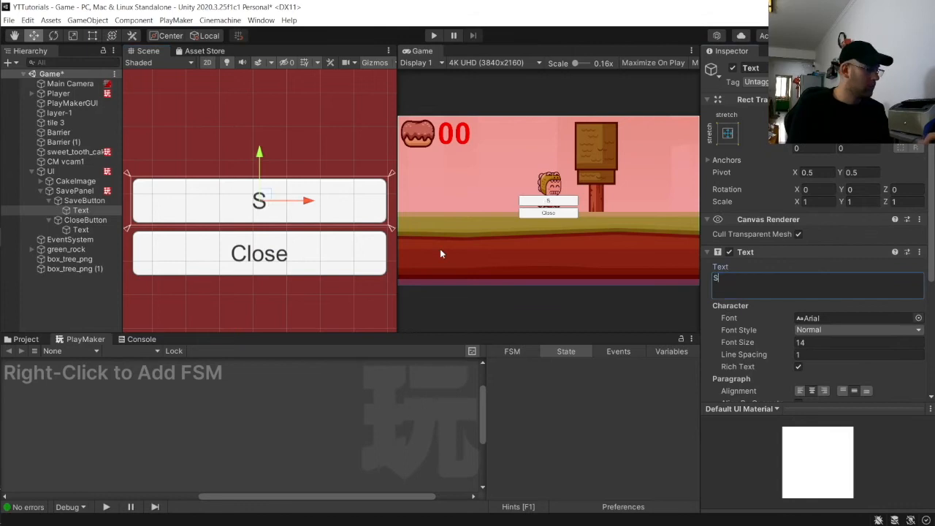
text(VE)
key(BackSpace)
key(BackSpace)
text(A)
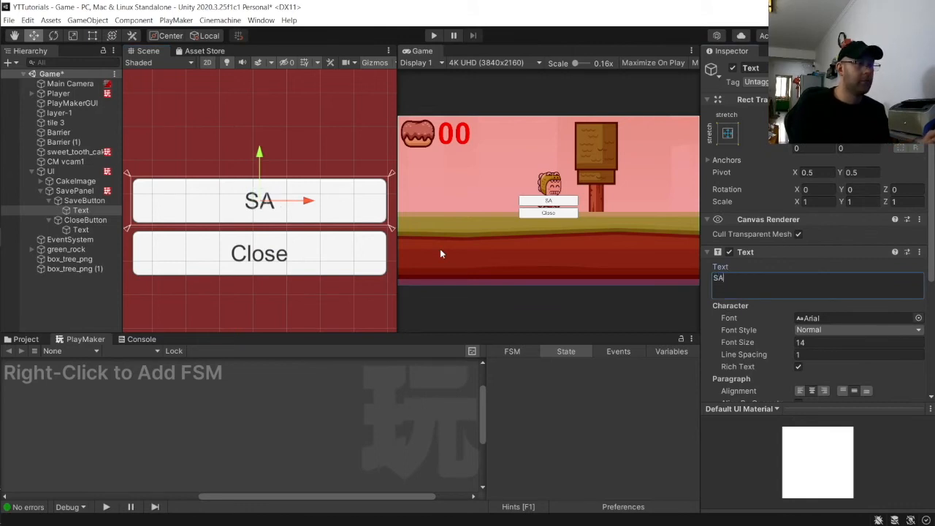
text(VE)
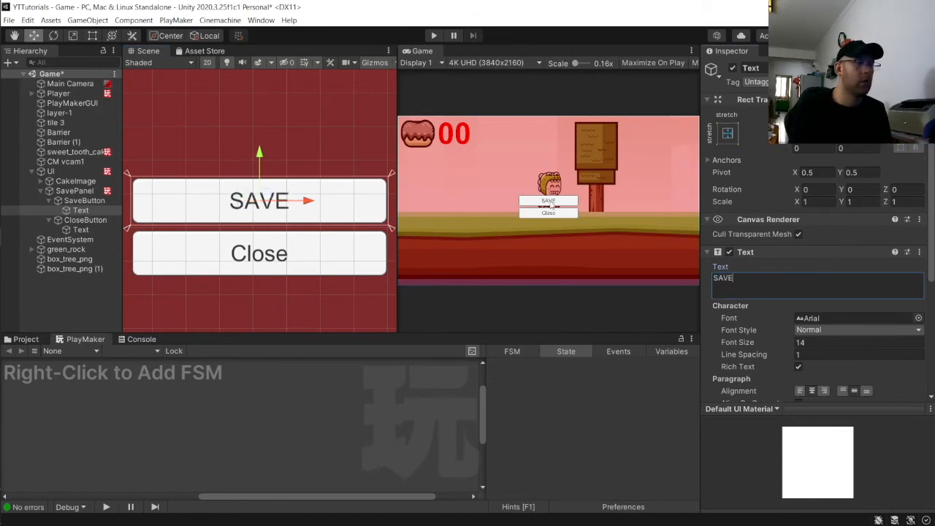
Collapse both buttons in the hierarchy and add an FSM with a second state to CloseButton
click(82, 200)
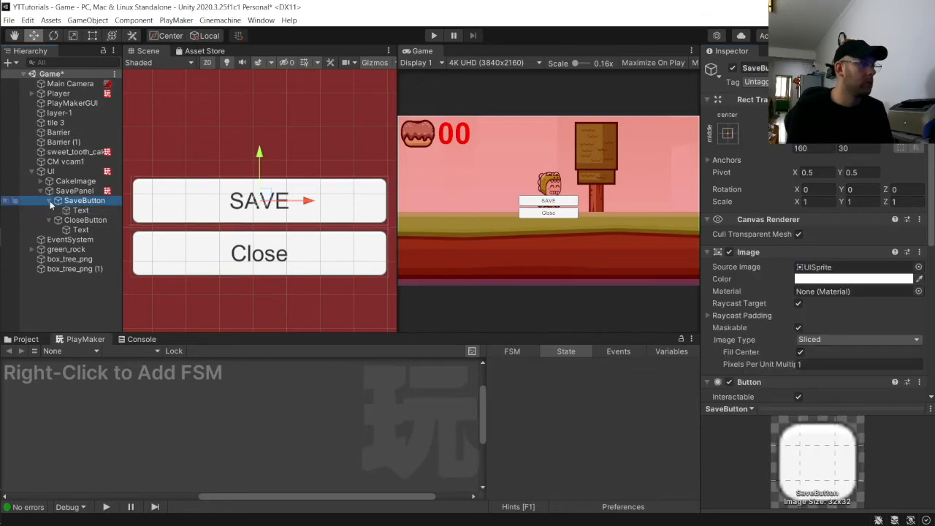
key(Left)
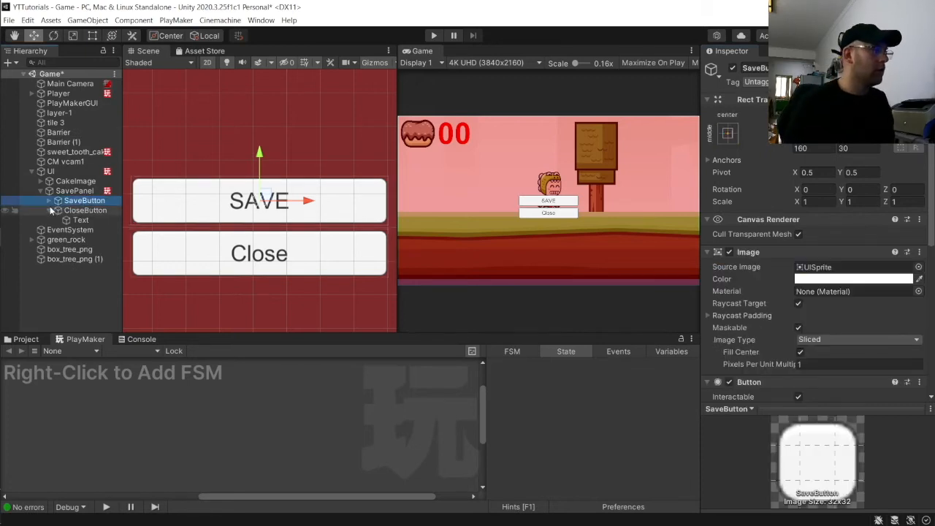
click(49, 209)
click(65, 210)
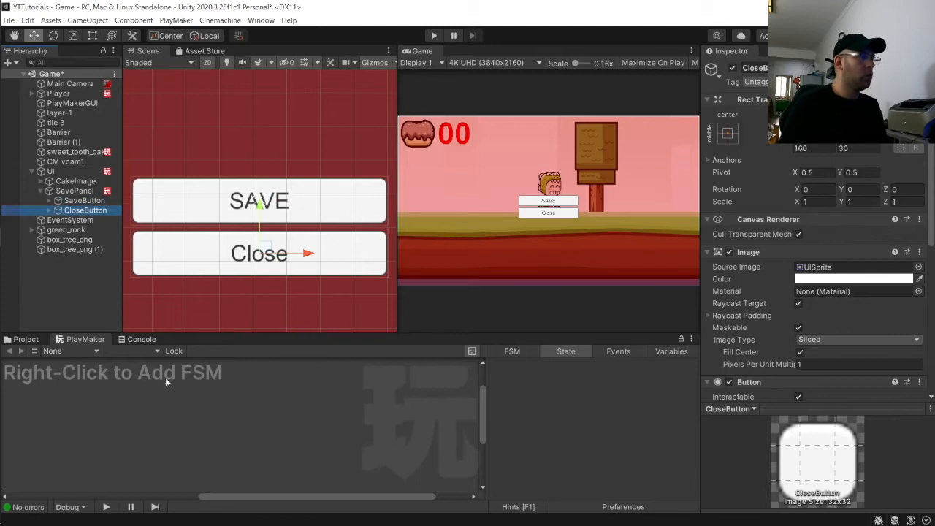
right_click(154, 388)
click(184, 394)
right_click(203, 439)
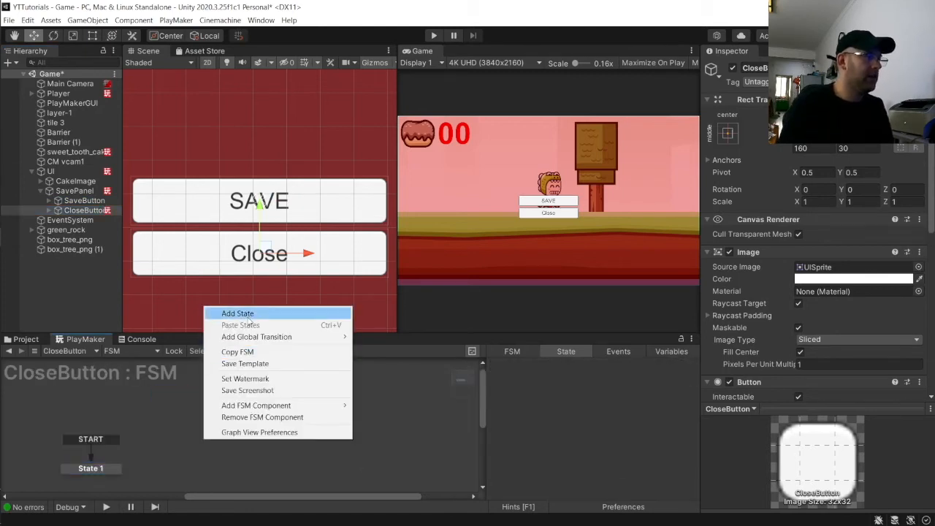
click(227, 313)
drag(112, 462, 113, 439)
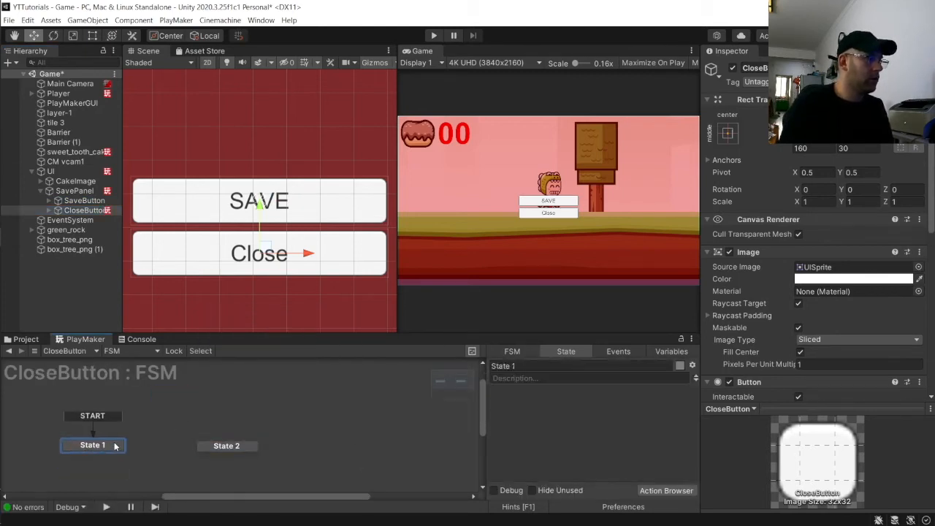
Add a FINISHED transition to State 1 of CloseButton's FSM and link it to State 2
right_click(114, 441)
mouse_move(188, 344)
click(283, 342)
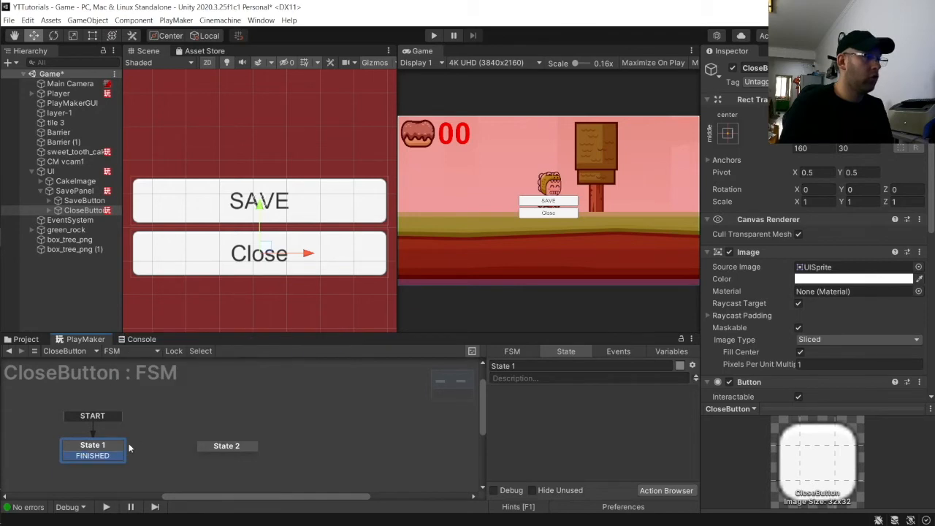
drag(100, 455, 198, 446)
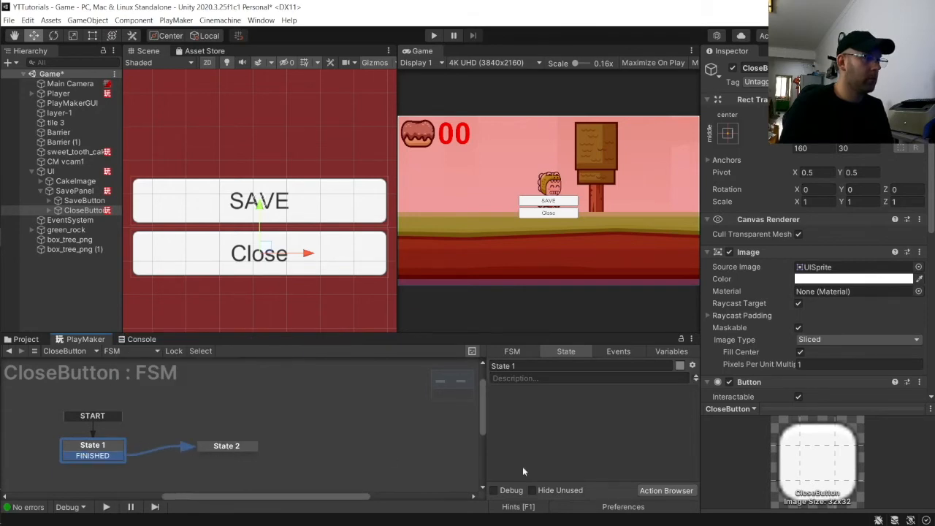
Rename CloseButton's FSM to CloseMenu and its start state to OnClick
scroll(795, 349, down, 10)
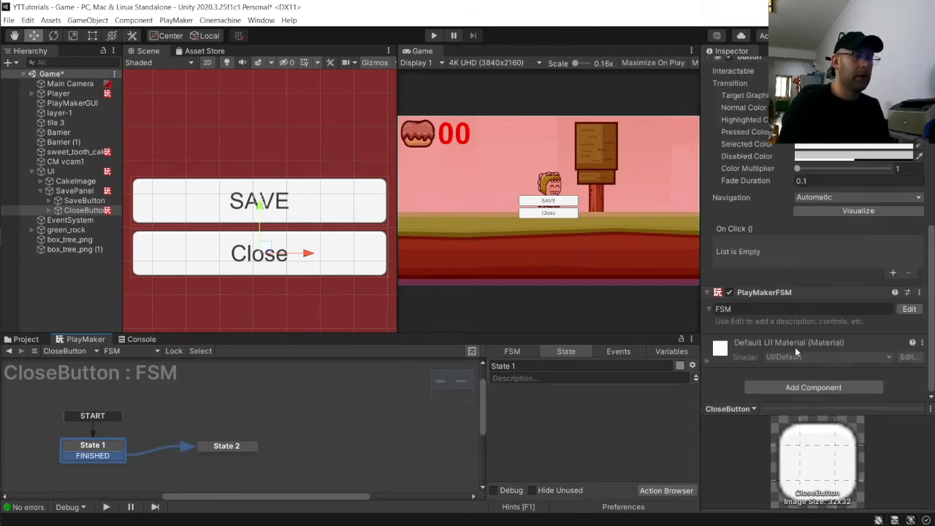
click(771, 309)
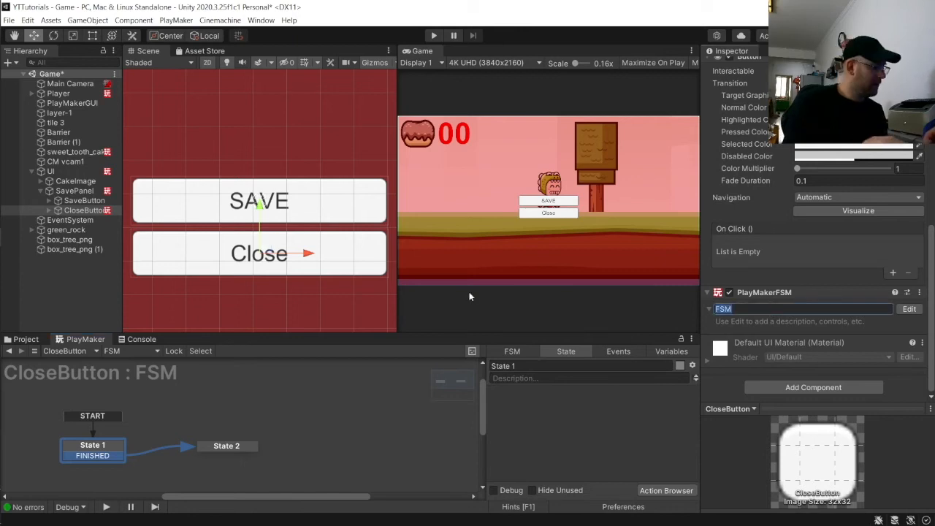
text(CloseMenu)
key(Return)
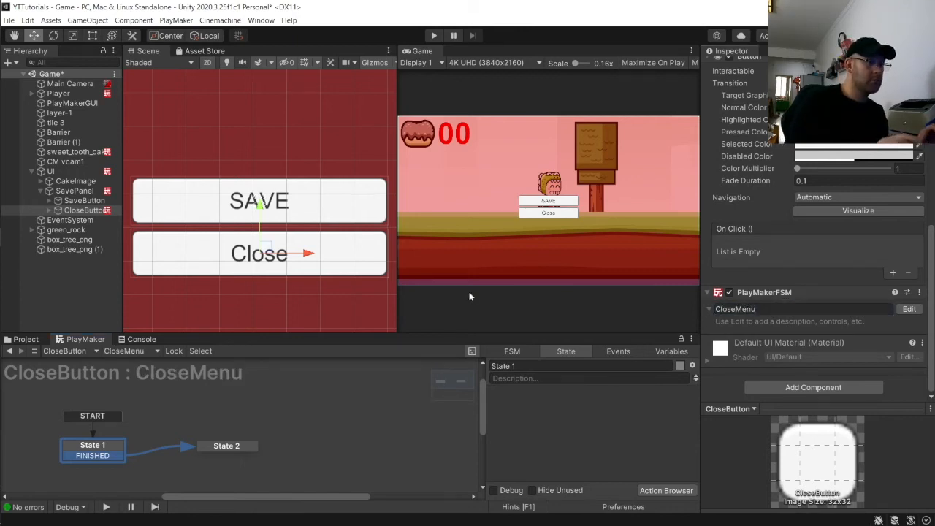
click(555, 366)
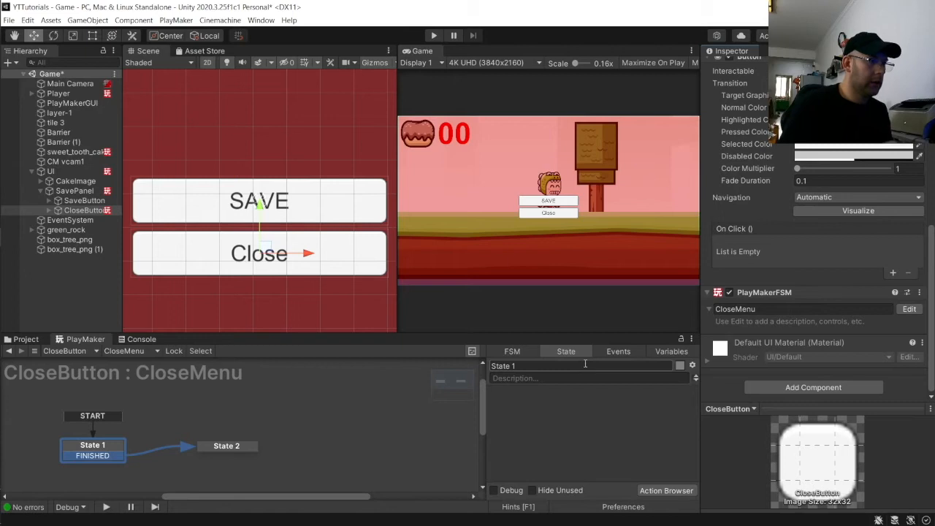
text(OnClick)
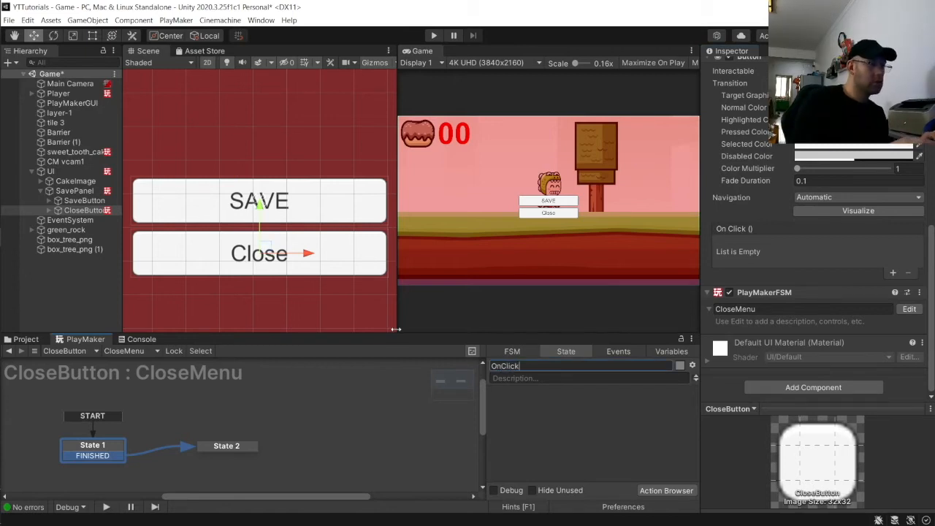
Add a UI On Pointer Click Event action to the OnClick state that sends the FINISHED event
click(666, 490)
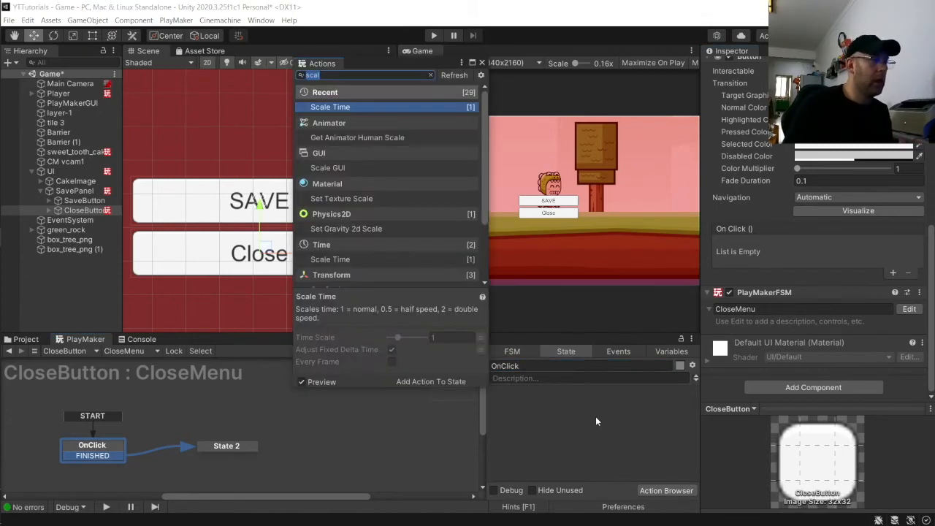
text(ui)
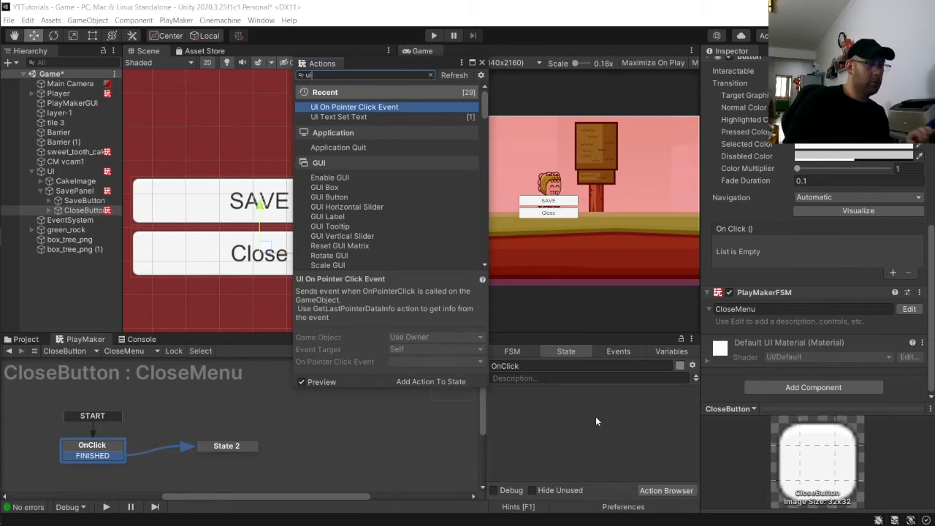
click(612, 434)
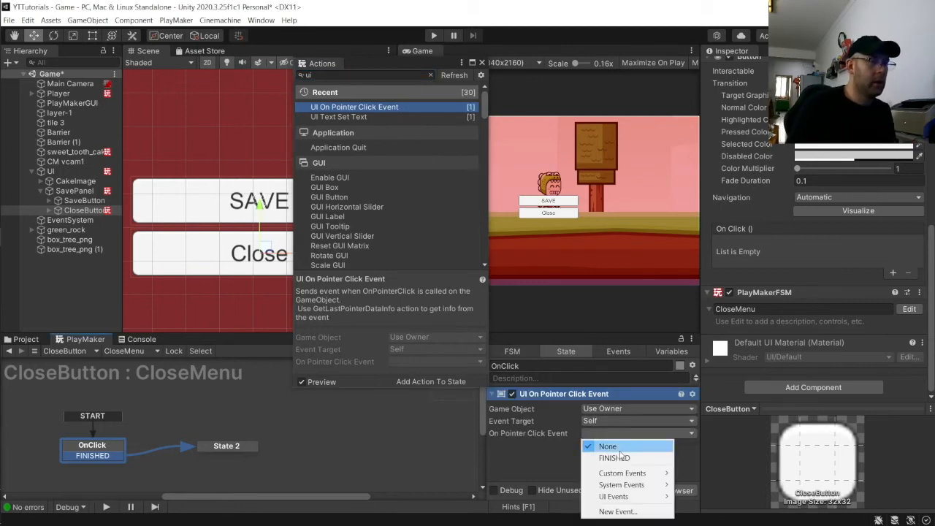
click(605, 455)
Add an Activate Game Object action to State 2, with a Scale Time action at Time Scale 1 above it
drag(241, 446, 242, 447)
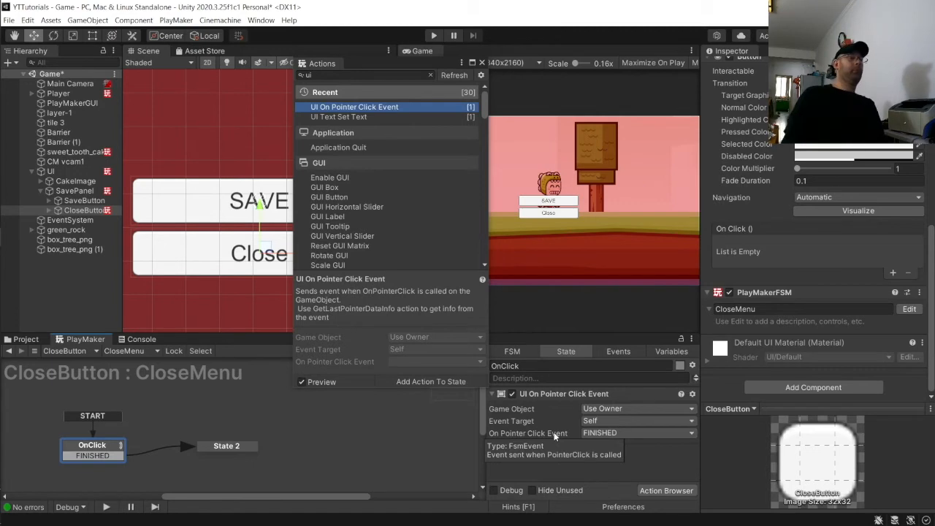
click(251, 446)
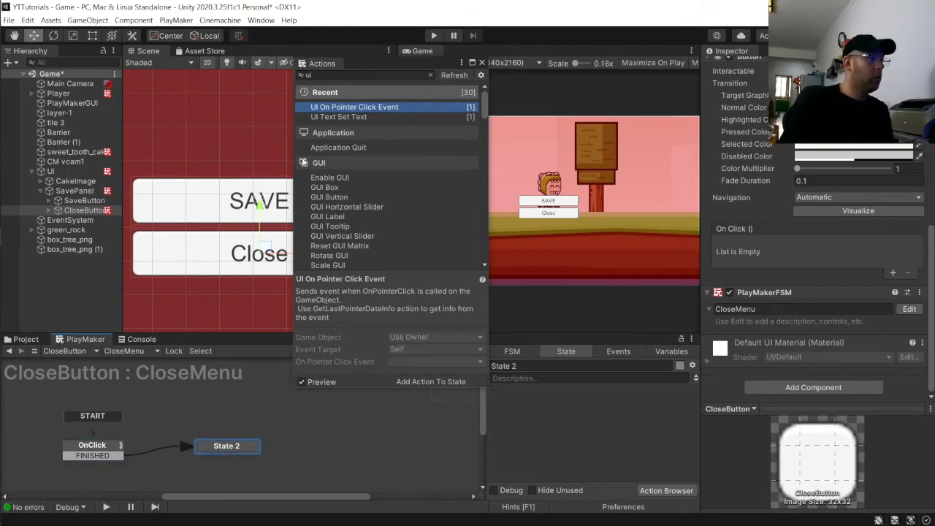
text(act)
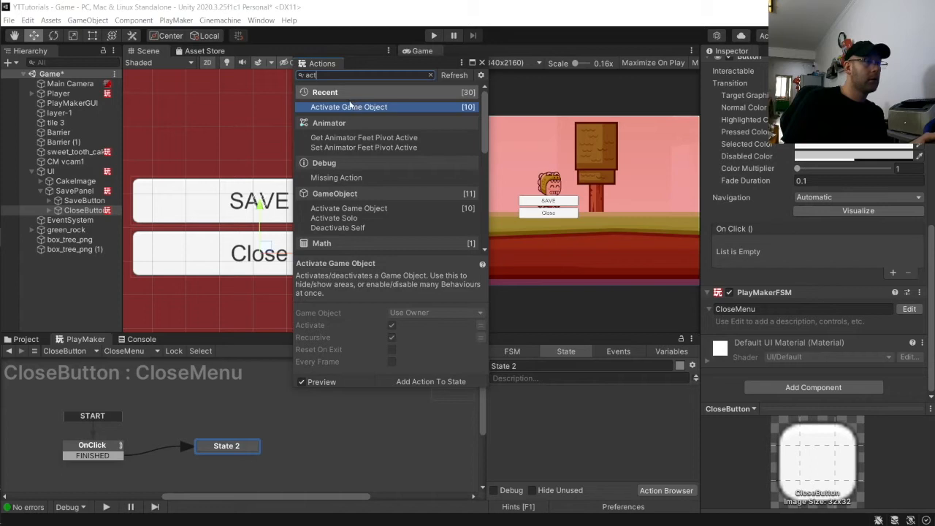
double_click(348, 106)
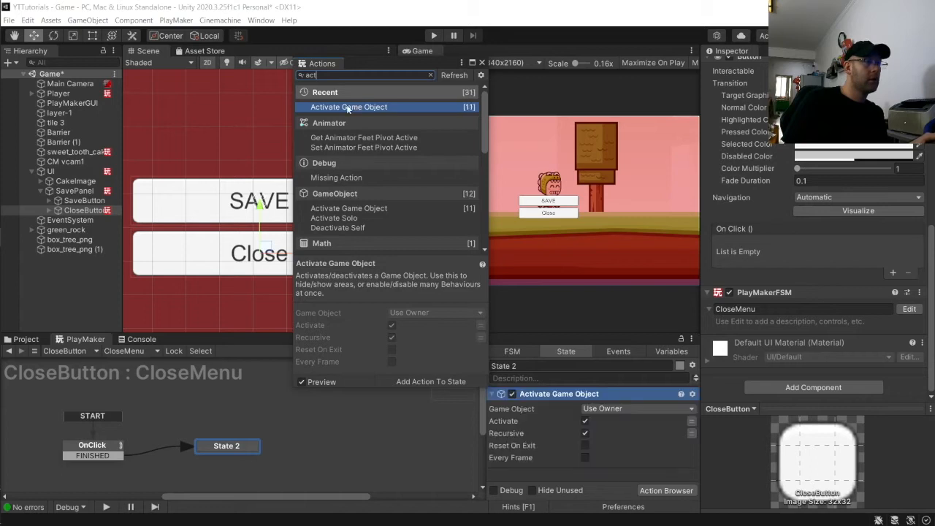
text(sca)
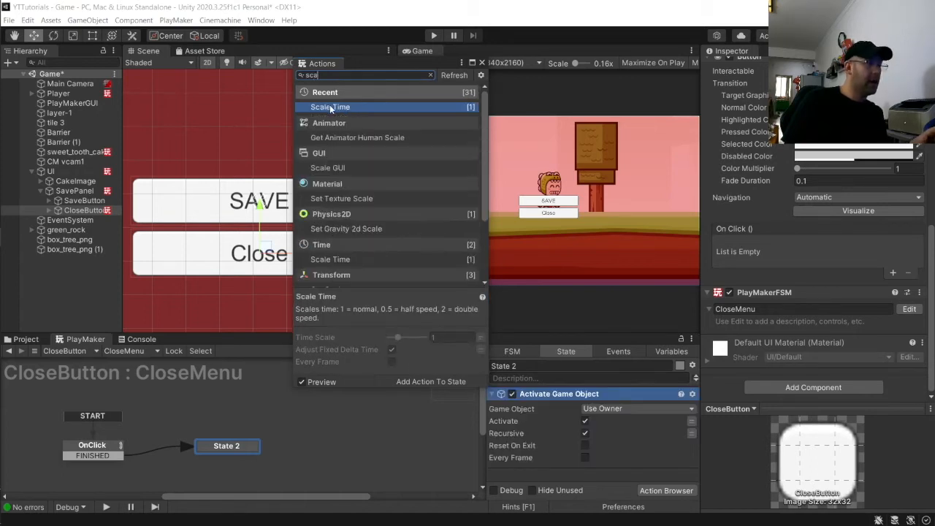
double_click(355, 109)
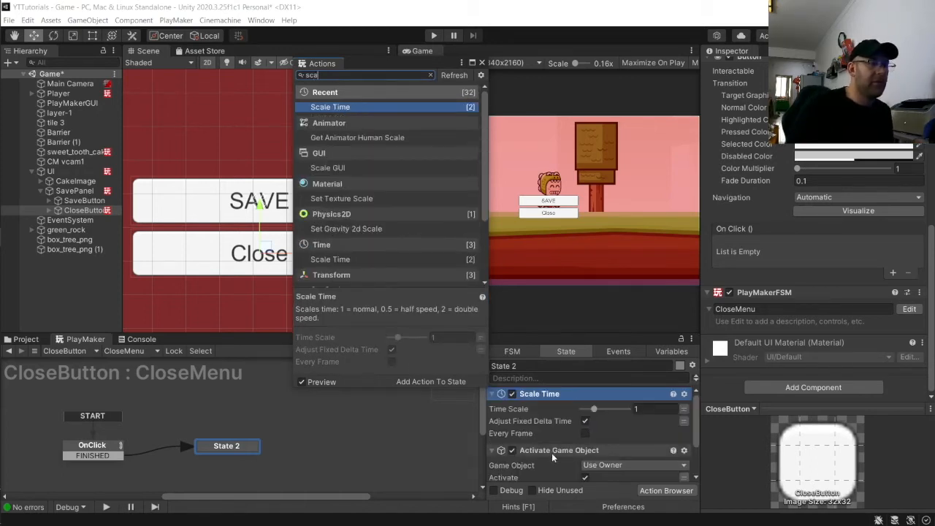
Make State 2's Activate Game Object action deactivate the specified SavePanel object, and close the action browser
scroll(605, 468, down, 1)
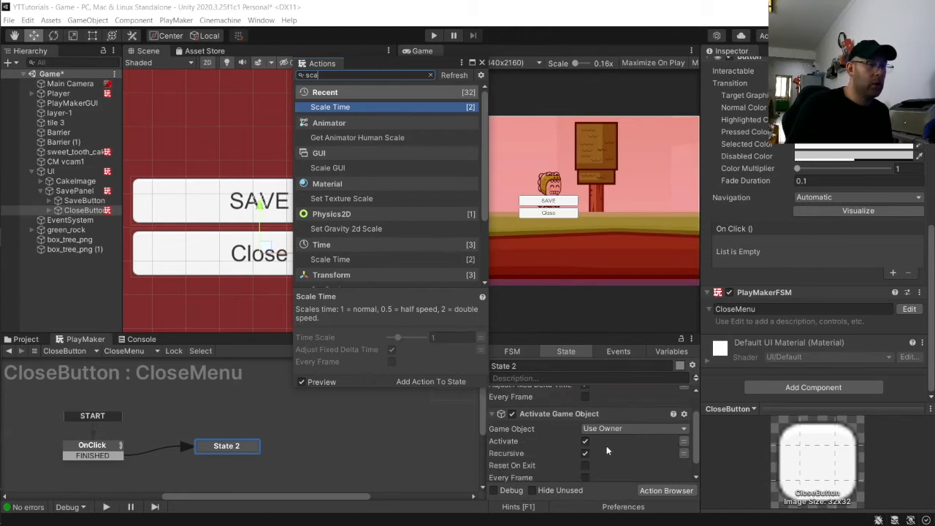
click(585, 442)
click(606, 429)
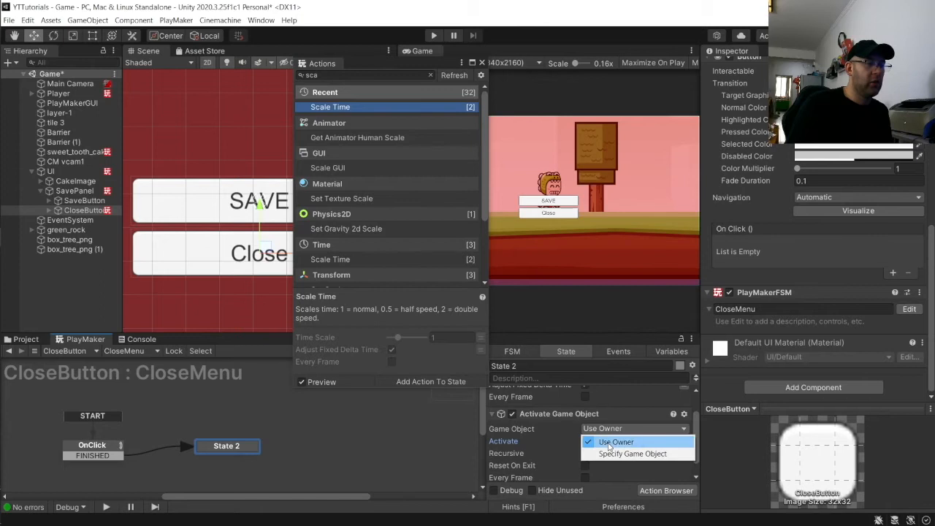
click(614, 452)
drag(73, 191, 627, 443)
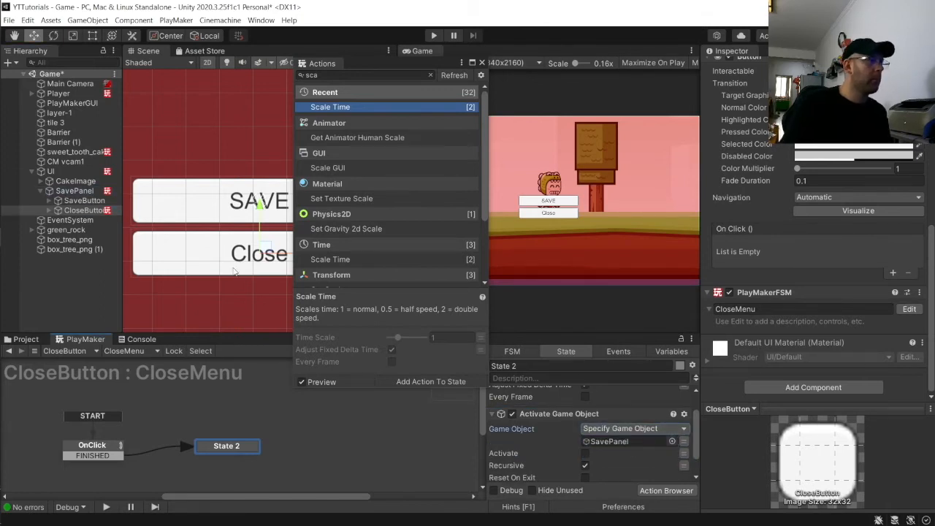
click(482, 63)
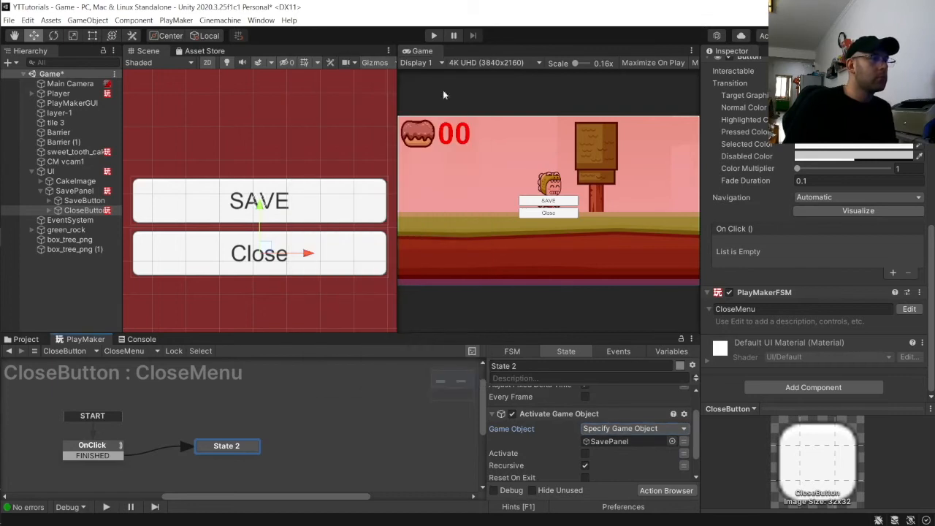
Add an FSM to SaveButton and create a second state in it
click(285, 201)
right_click(163, 393)
click(197, 394)
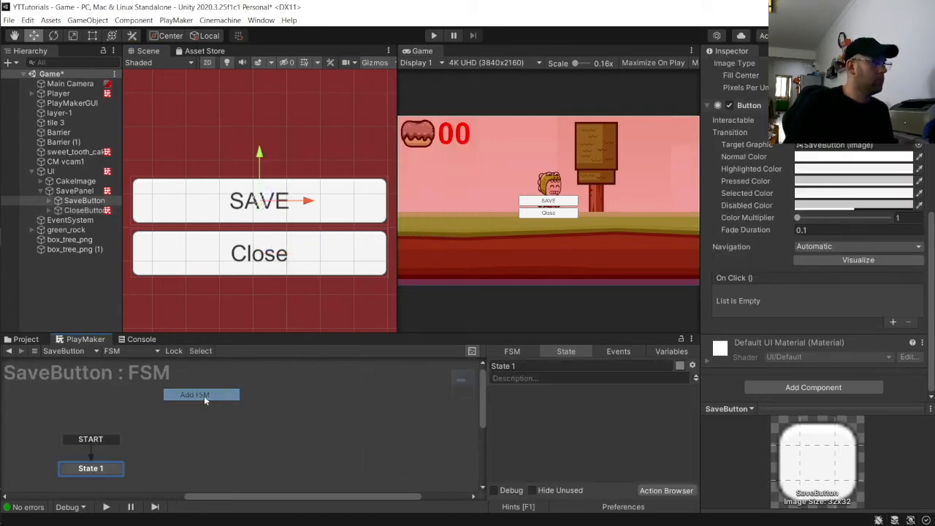
right_click(219, 427)
click(275, 298)
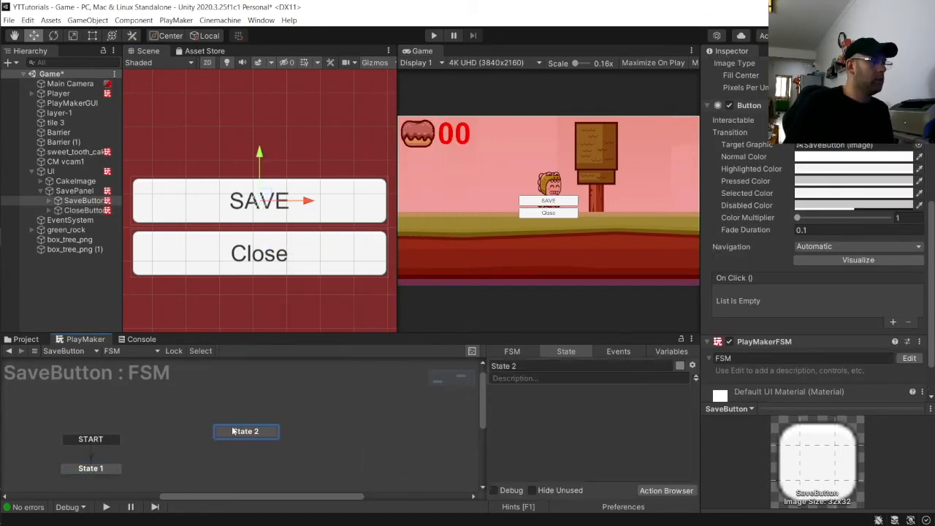
Add a FINISHED transition to both State 1 and State 2 of the SaveButton FSM and link each one to the other state
drag(233, 431, 201, 450)
right_click(114, 468)
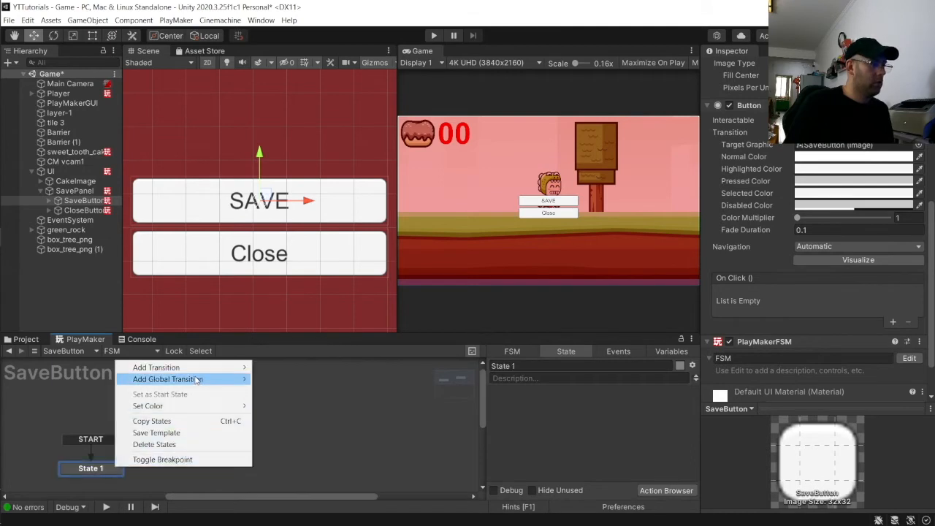
mouse_move(241, 389)
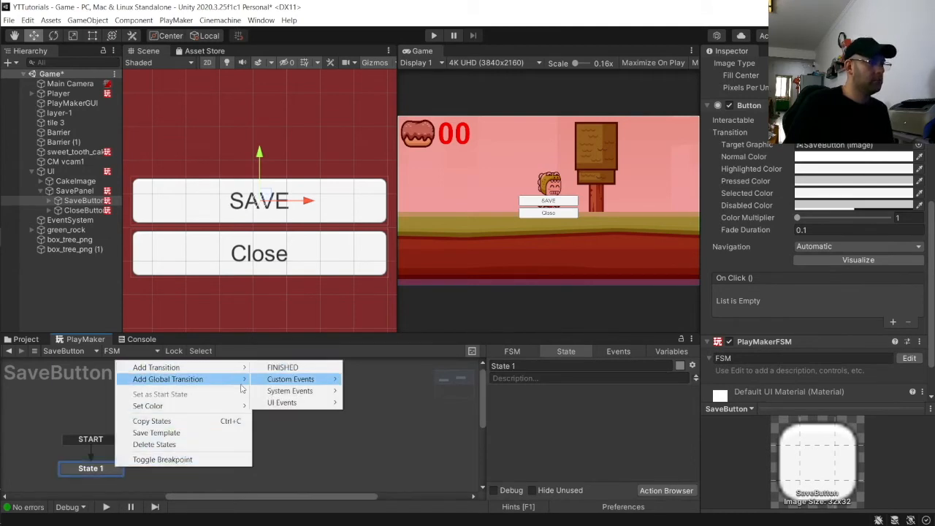
click(283, 367)
right_click(210, 450)
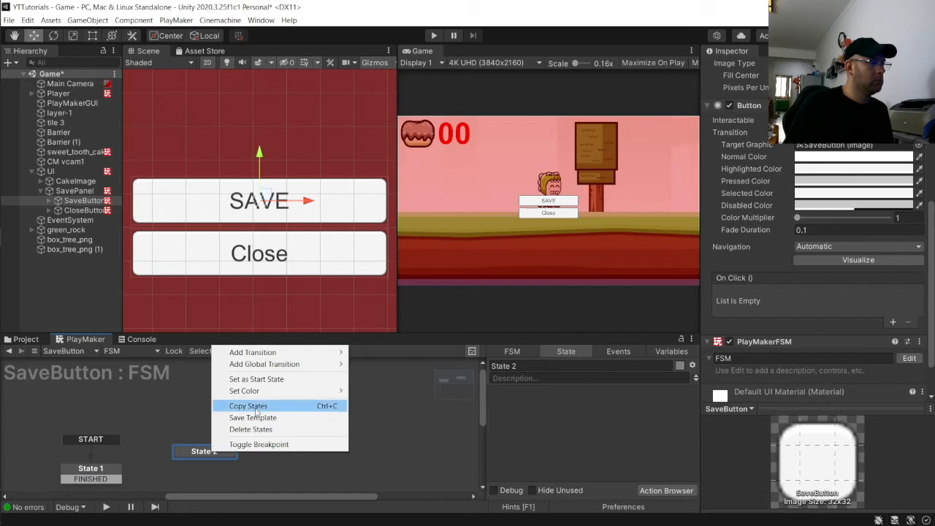
mouse_move(248, 352)
click(380, 352)
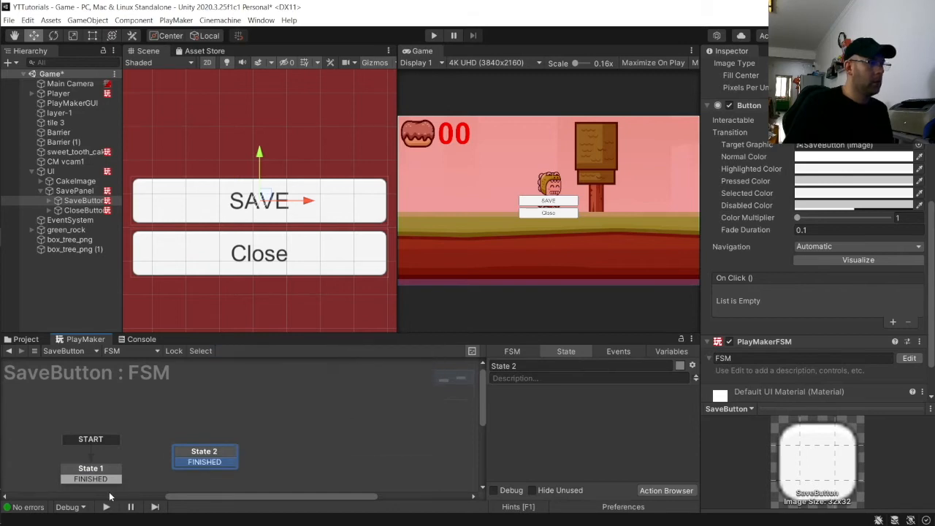
mouse_move(97, 480)
mouse_down()
mouse_move(182, 453)
mouse_move(93, 467)
mouse_up()
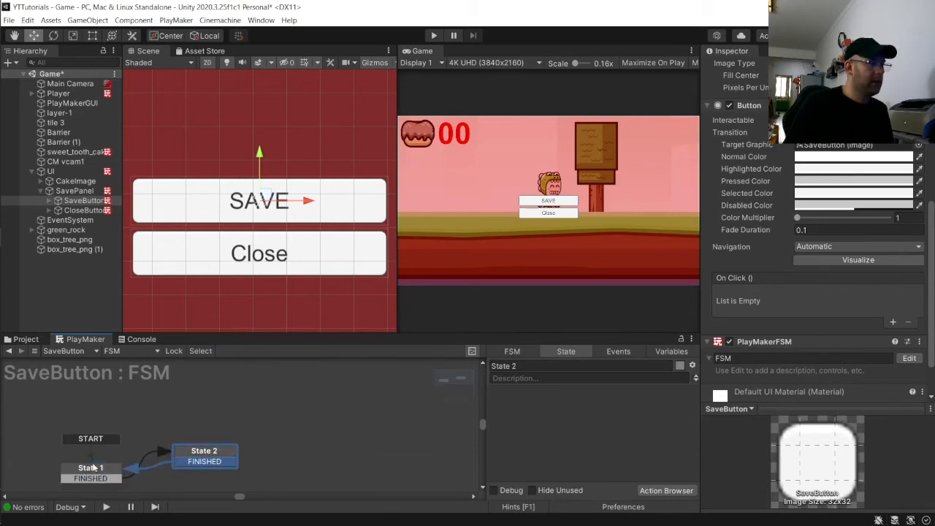
Rename State 1 to OnClick and State 2 to SaveData
click(94, 468)
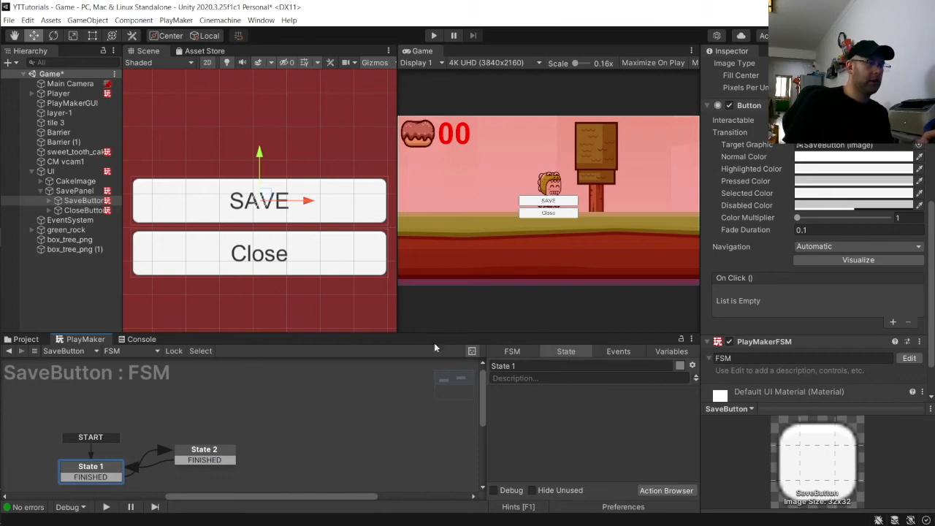
text(OnClick)
key(Return)
click(192, 451)
text(Sav e)
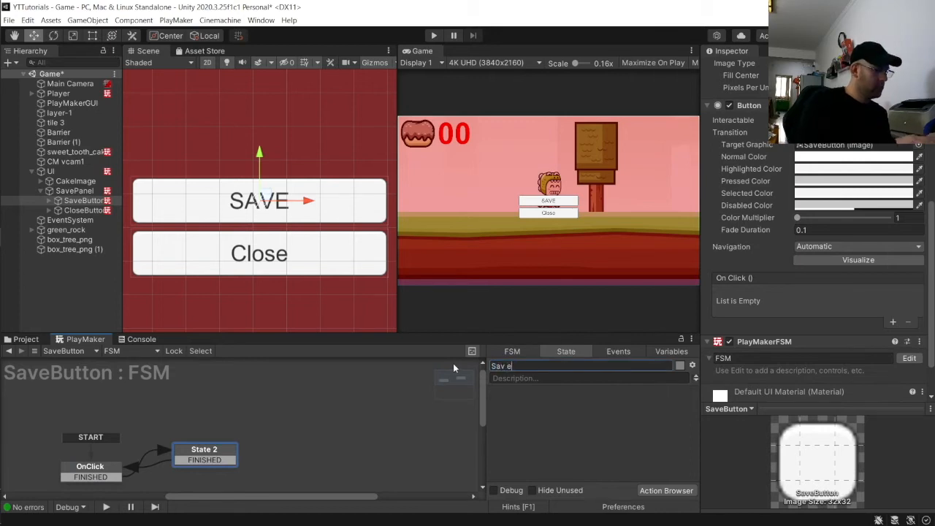
text(Data)
Add a UI On Pointer Click Event action to SaveButton's OnClick state that sends the FINISHED event
click(117, 473)
click(665, 490)
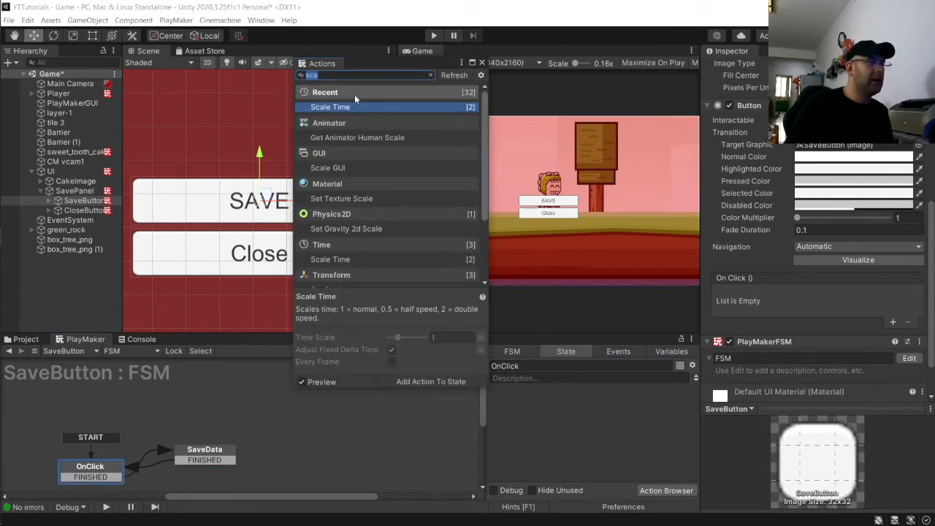
text(ui)
double_click(373, 108)
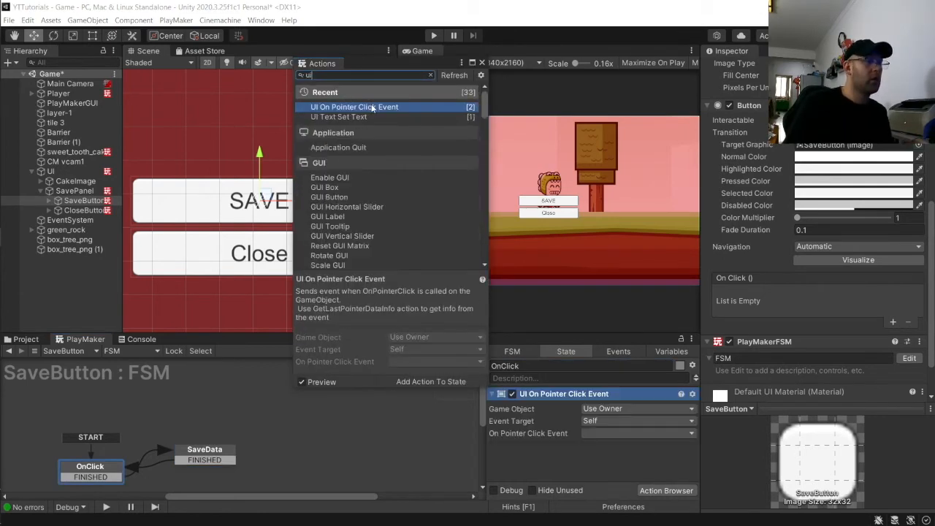
click(626, 434)
click(625, 457)
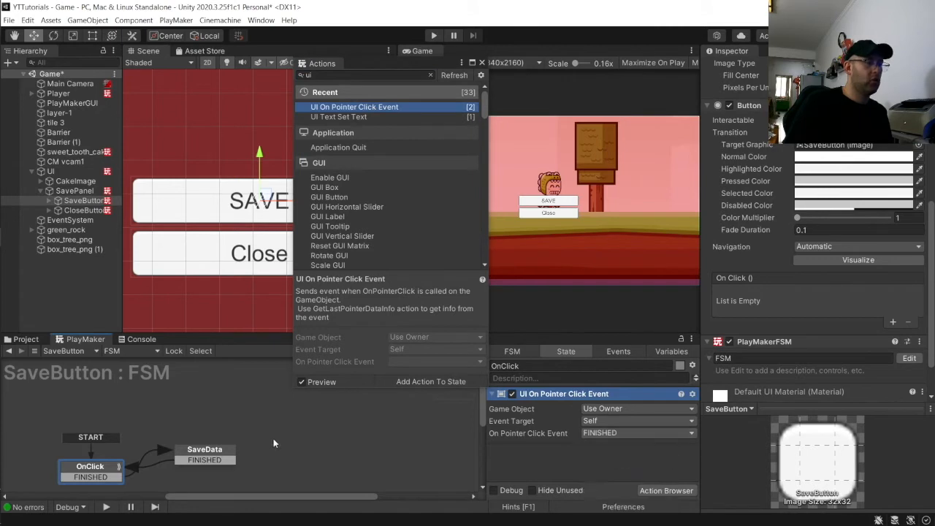
Check the OnClick state in CloseButton's CloseMenu FSM and return to the SaveButton FSM
click(169, 245)
click(113, 447)
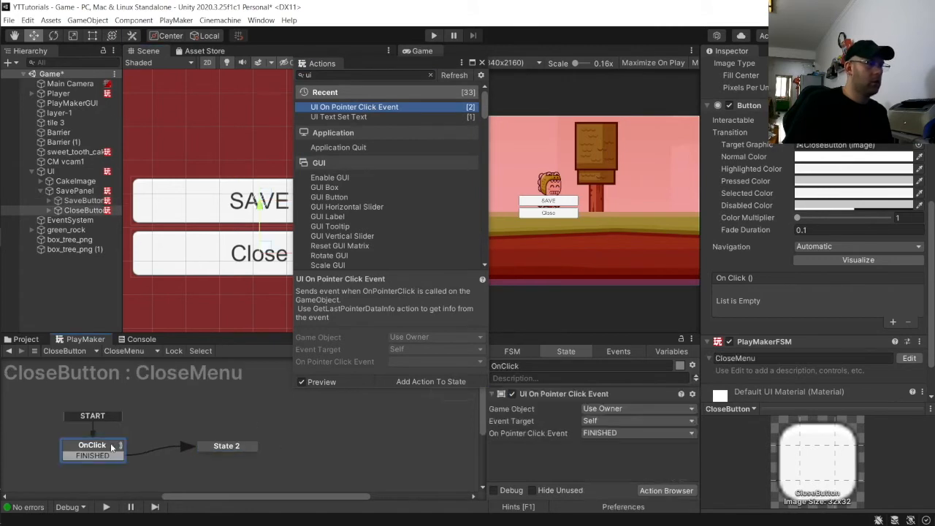
click(184, 195)
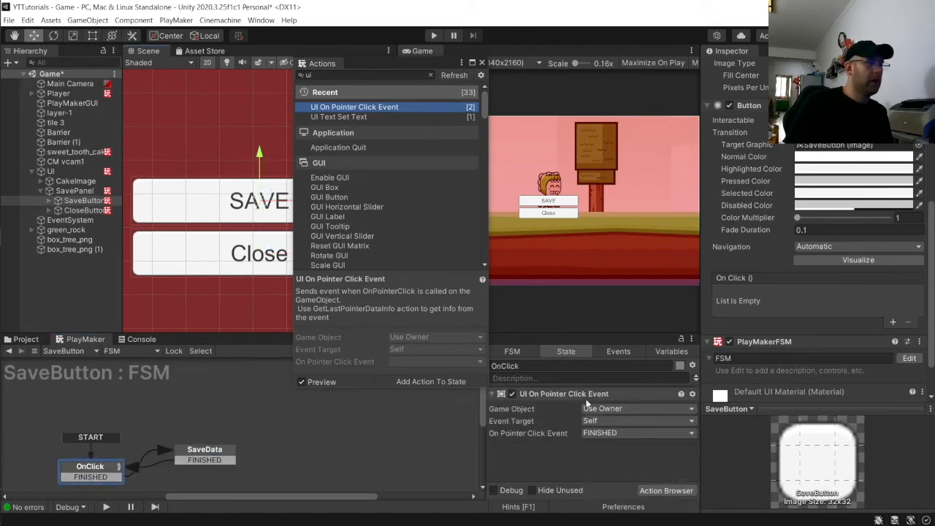
Select the SaveData state and search the action browser for "player"
click(196, 461)
drag(356, 76, 115, 56)
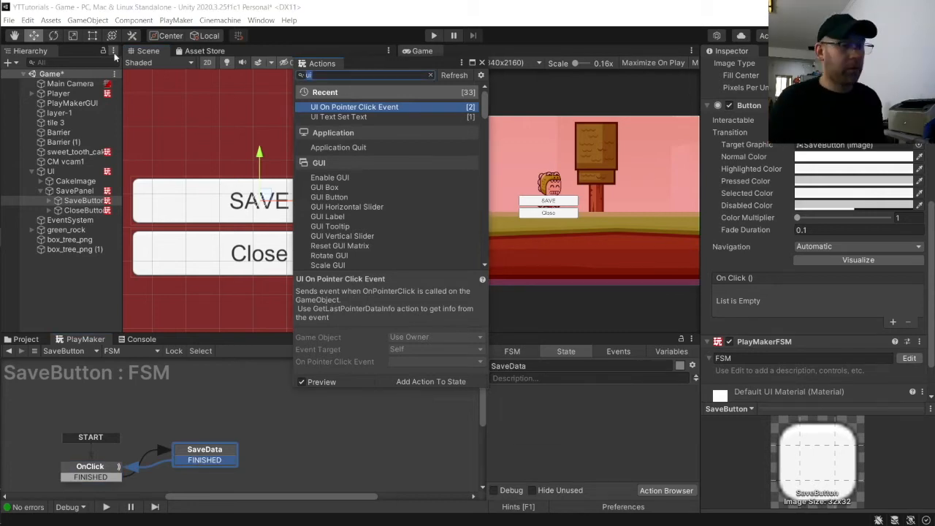
text(ayer)
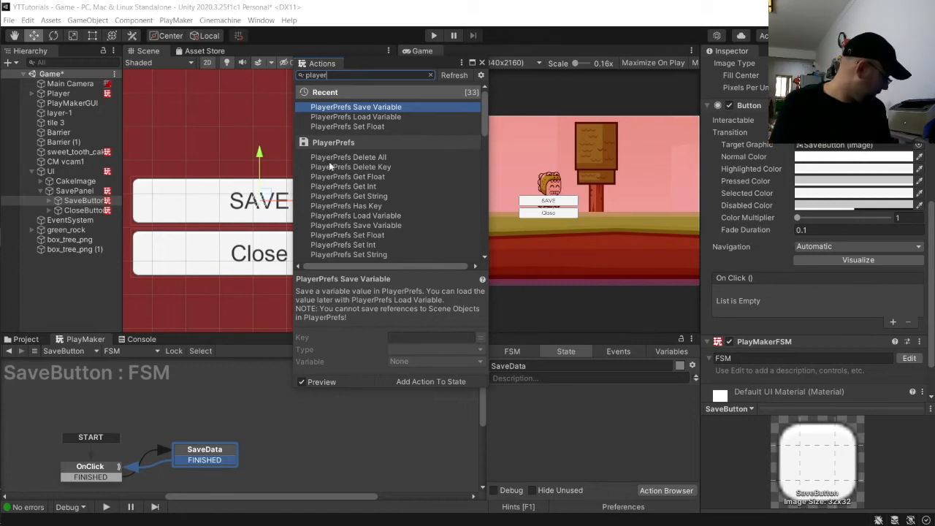
Try a PlayerPrefs Set Float action with Count 50 in the SaveData state, look through its key and value entries, and delete it
double_click(364, 126)
click(649, 409)
text(50)
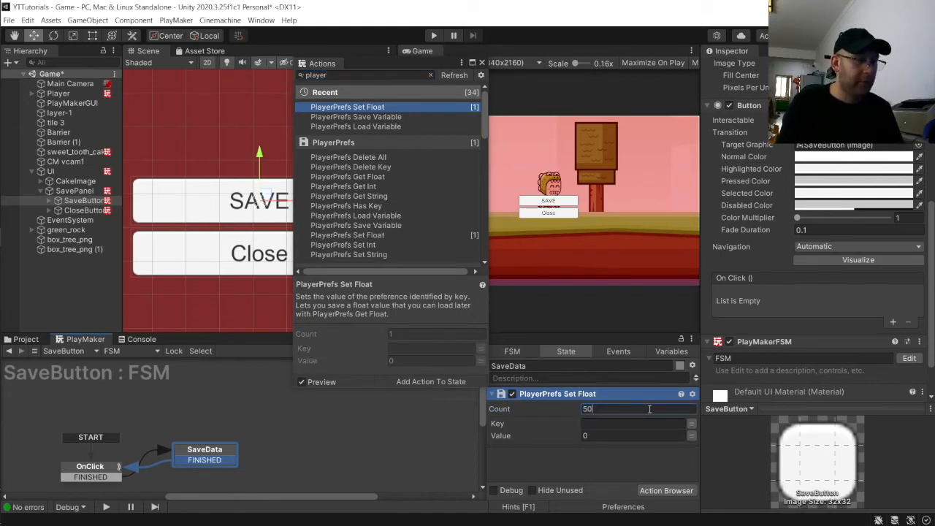
key(Return)
scroll(662, 453, down, 3)
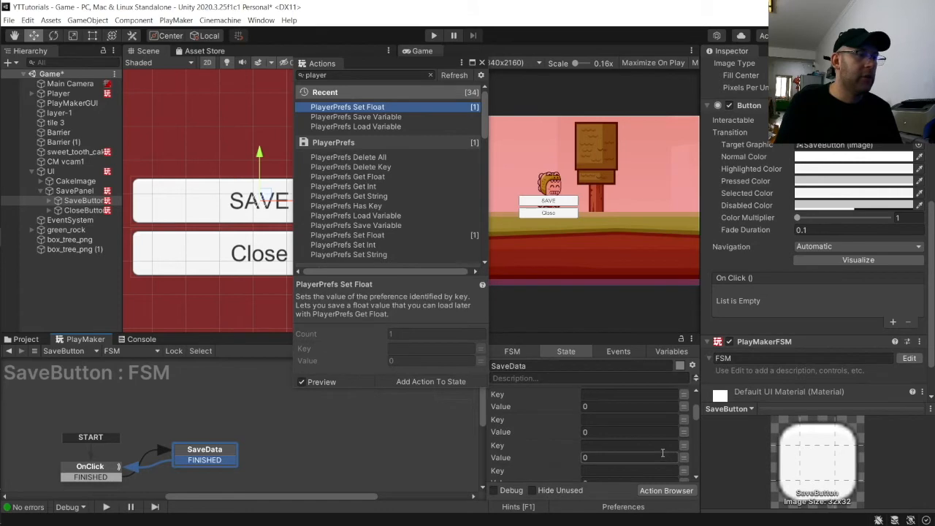
scroll(663, 453, down, 5)
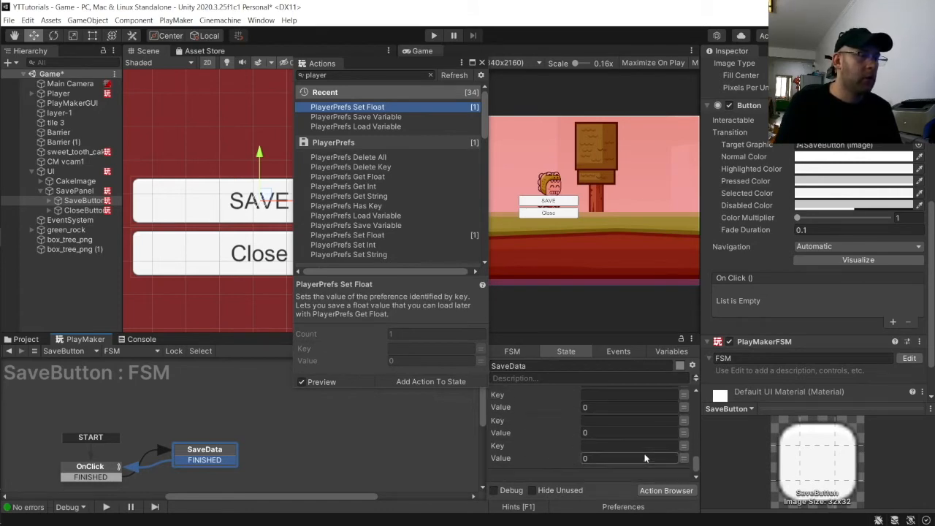
scroll(645, 456, down, 1)
scroll(628, 424, up, 10)
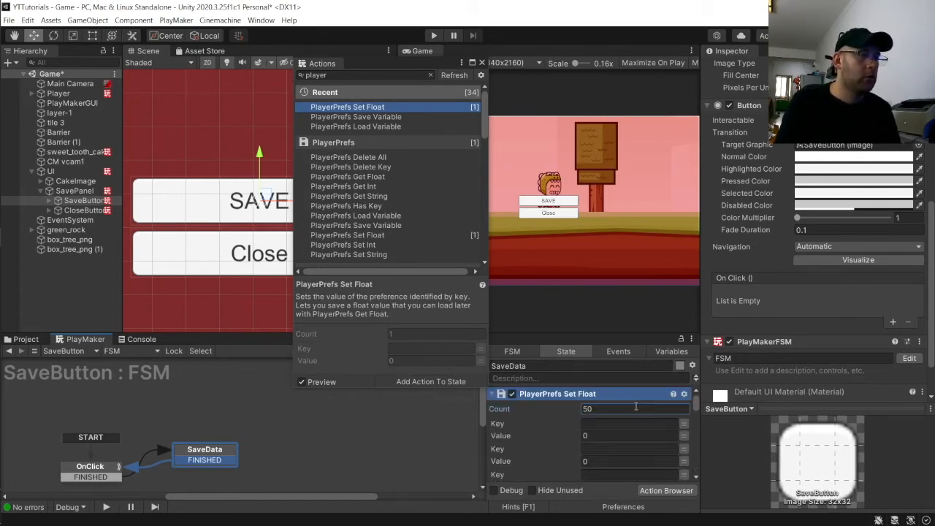
key(Delete)
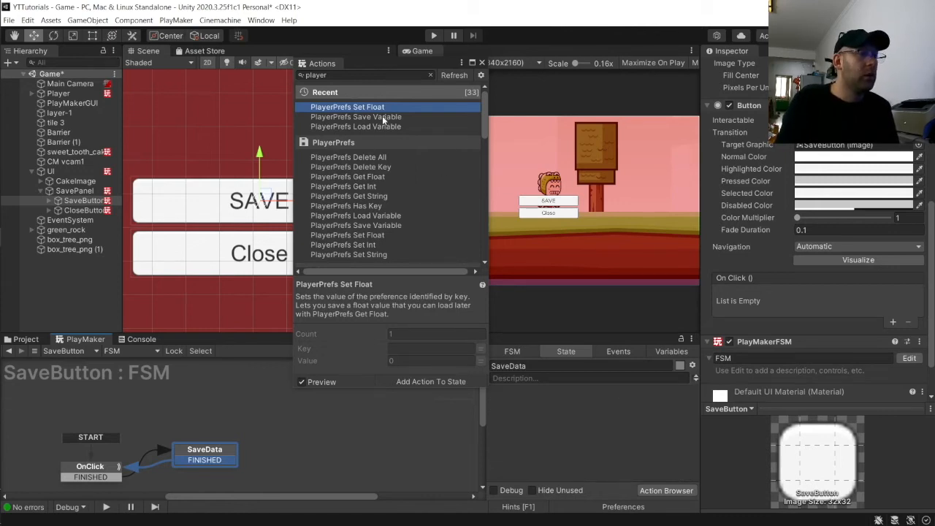
Add two PlayerPrefs Save Variable actions to the SaveData state with a Get Position 2d action above them, and close the action browser
double_click(383, 117)
double_click(386, 108)
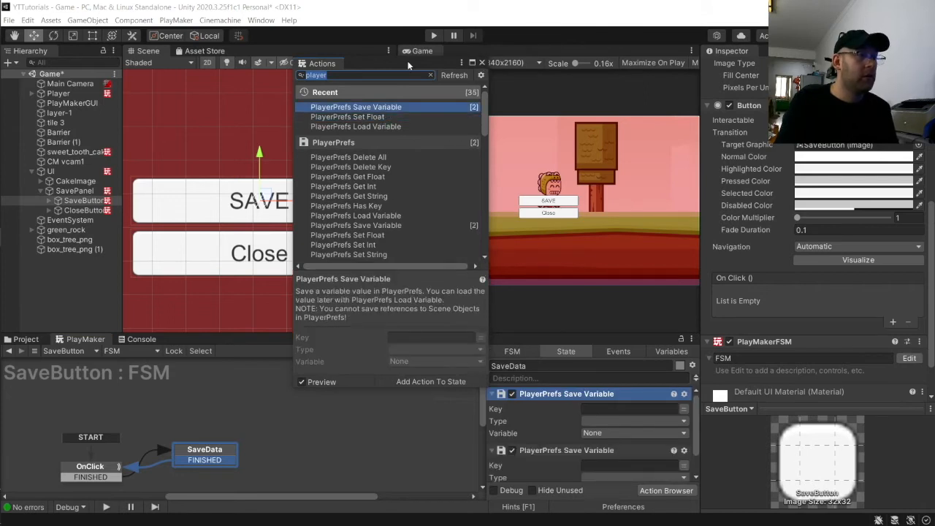
text(netx)
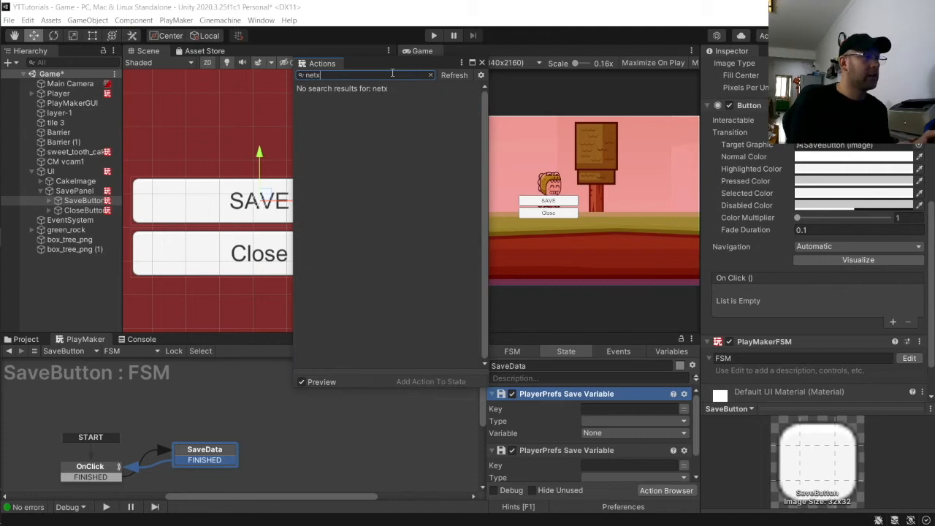
key(BackSpace)
key(BackSpace)
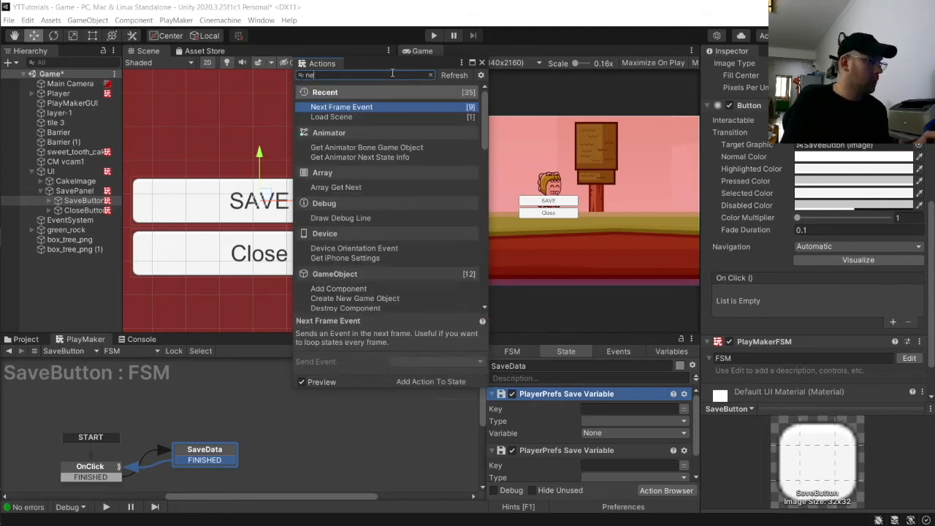
key(BackSpace)
key(BackSpace)
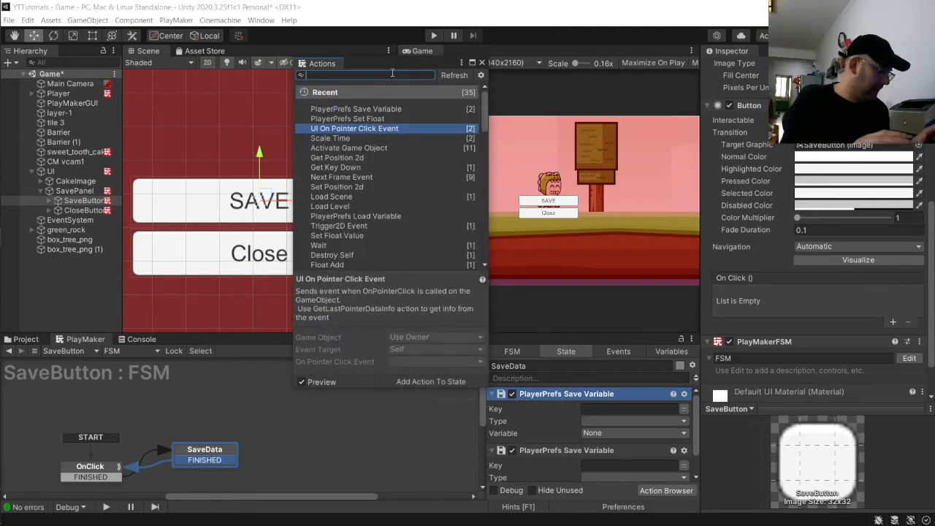
text(Get)
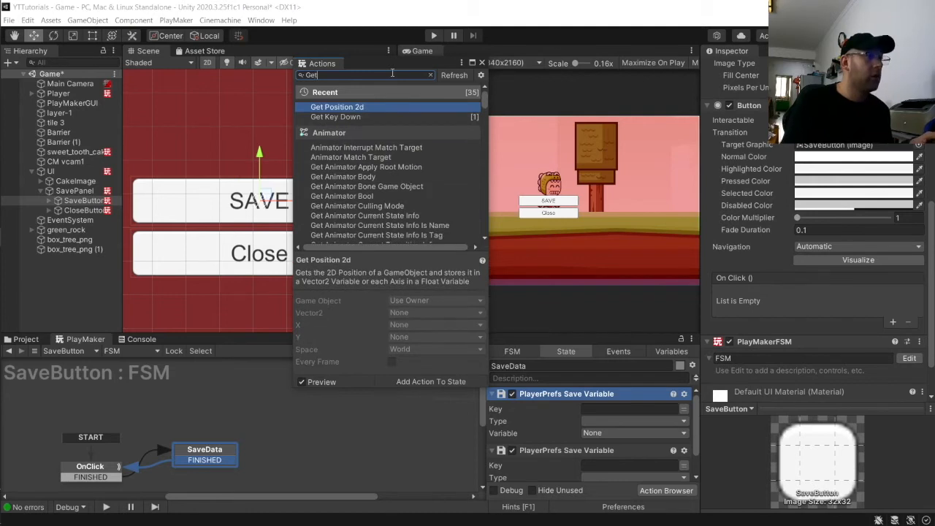
key(Return)
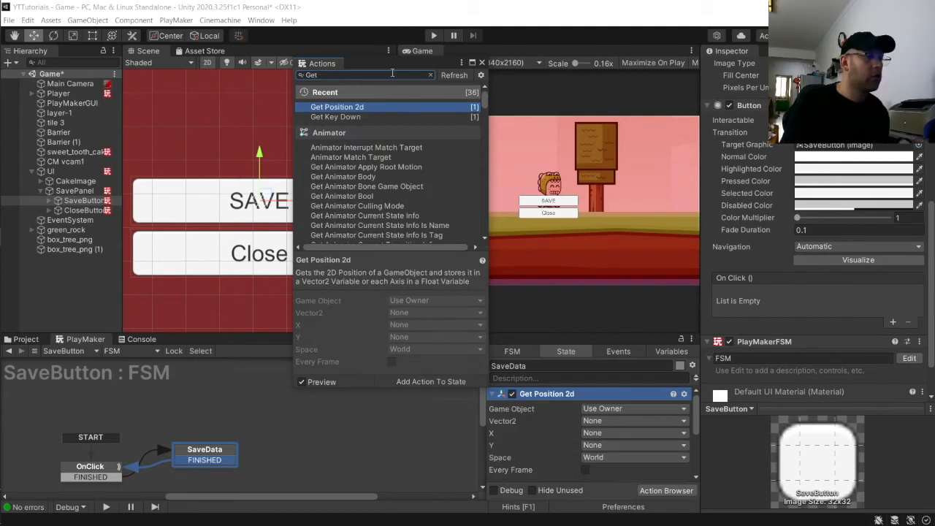
click(482, 65)
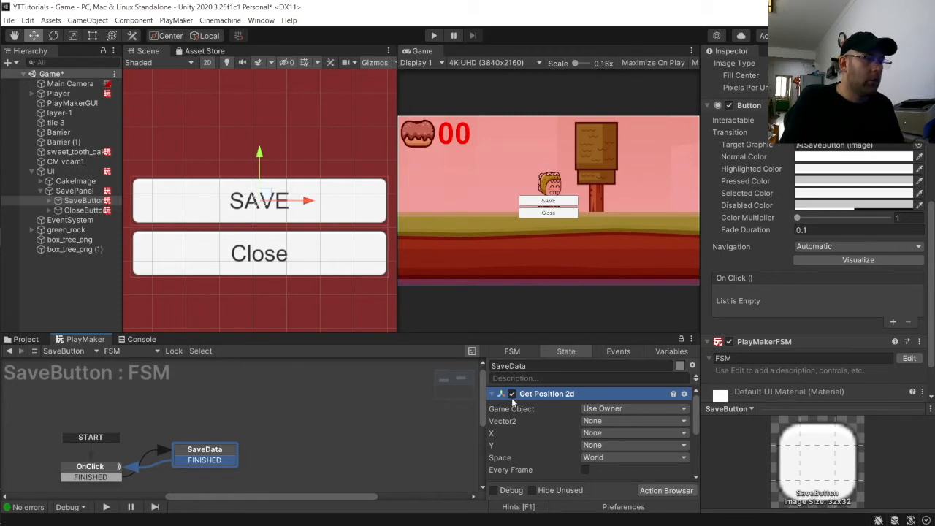
Make the Get Position 2d action use the Player as its specified game object
click(631, 408)
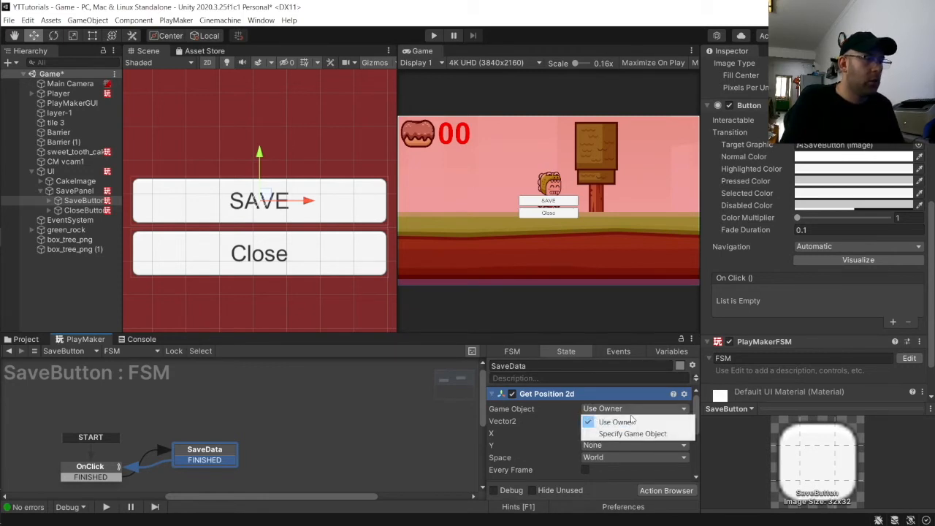
click(614, 431)
drag(57, 95, 604, 422)
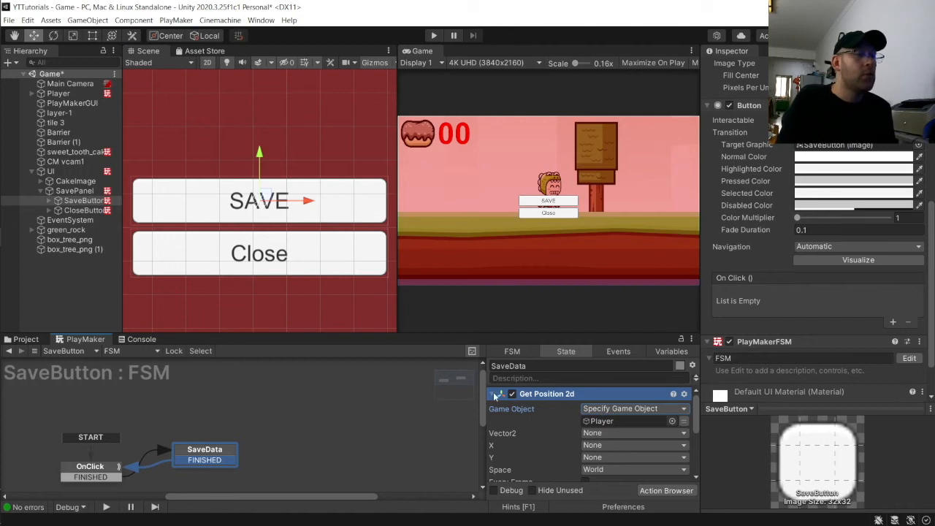
click(614, 447)
click(632, 497)
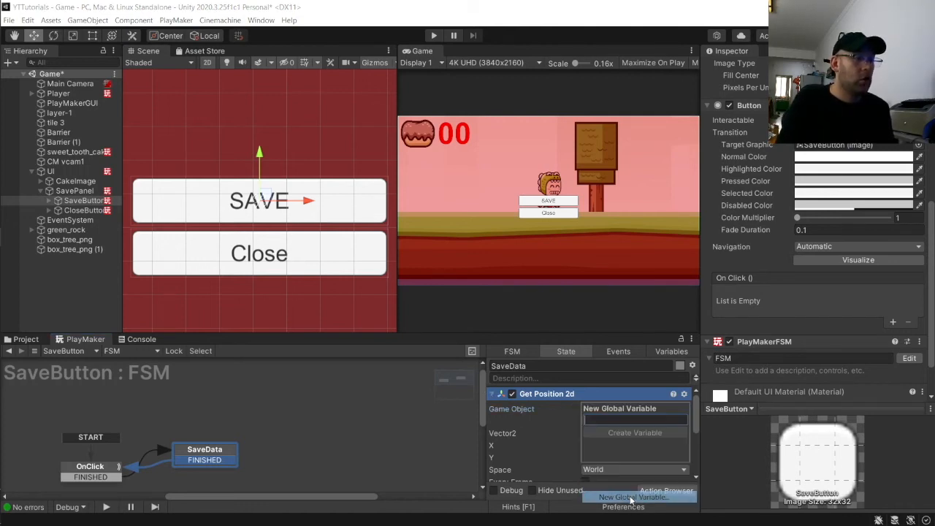
text(PlayerPosition)
key(Return)
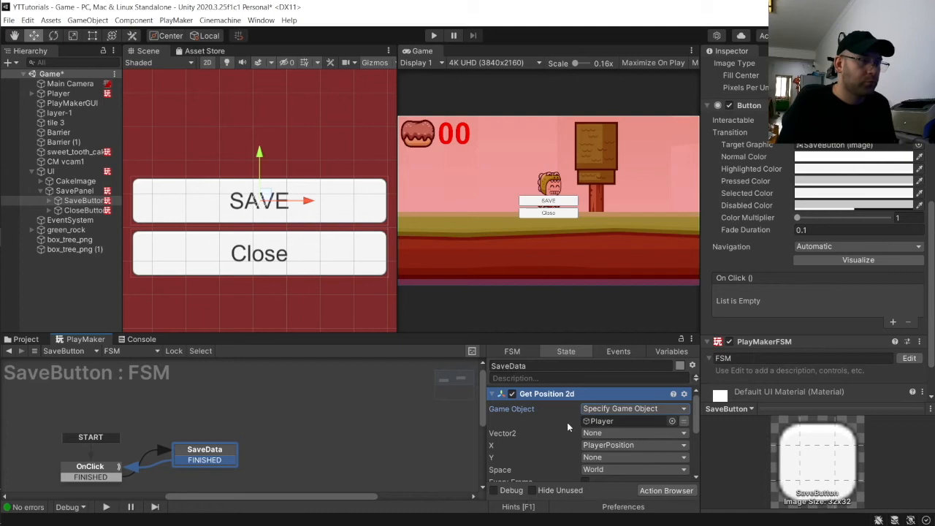
scroll(569, 425, down, 2)
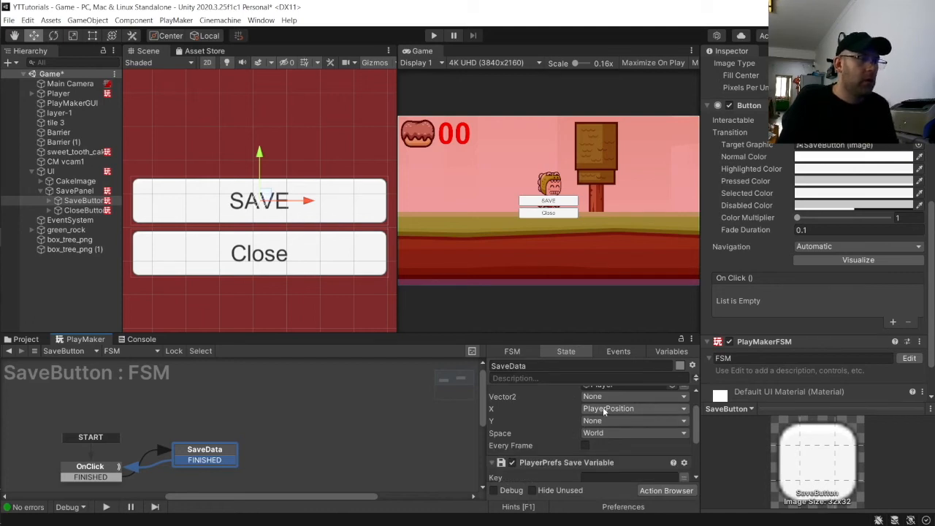
click(614, 410)
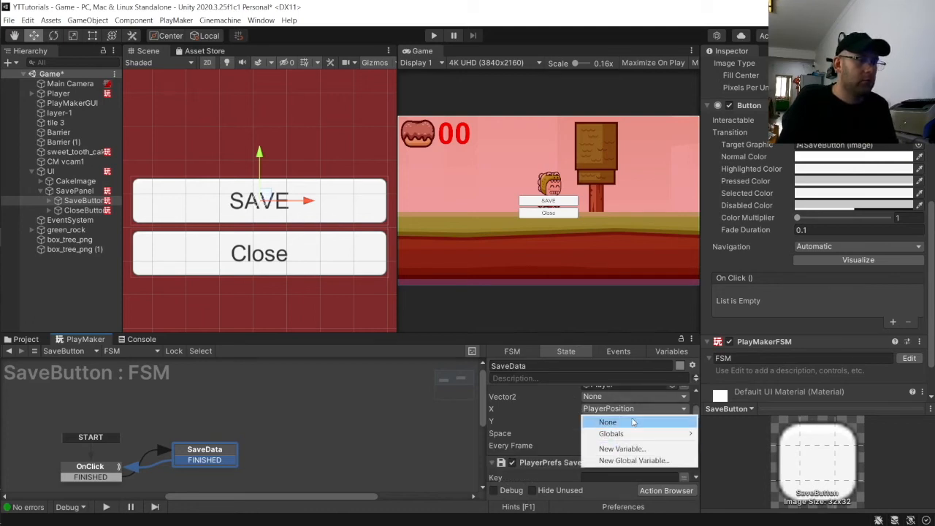
click(626, 420)
Reset the Get Position 2d action's X to None and store its Vector2 in a new global variable named PlayerPos
click(614, 396)
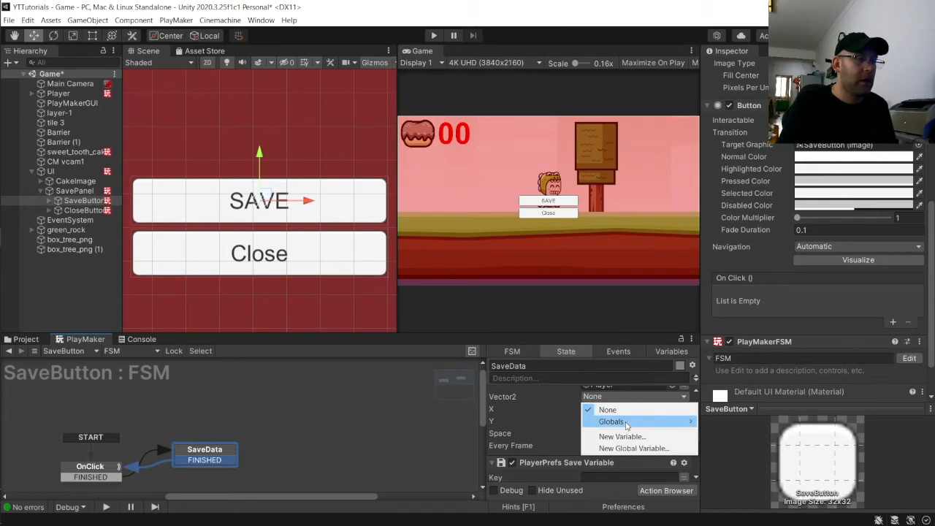
mouse_move(626, 422)
click(633, 448)
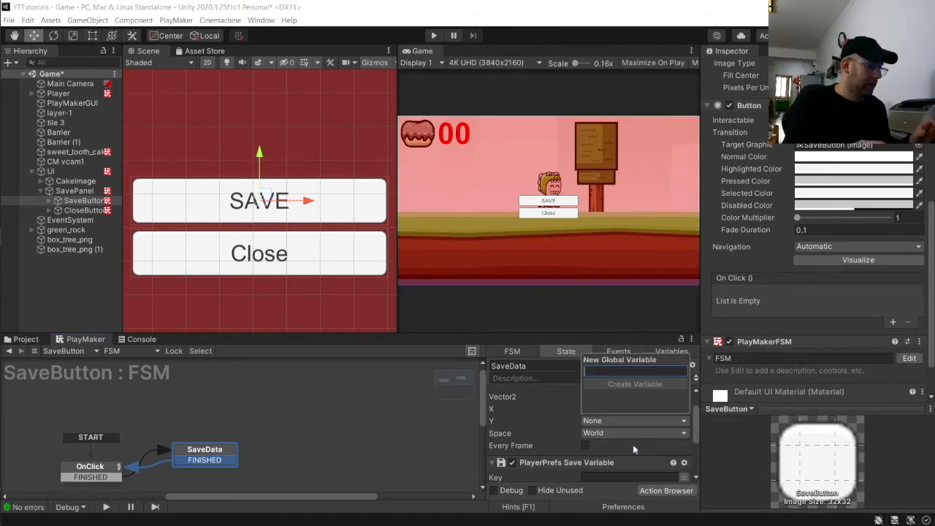
text(PlayerPos)
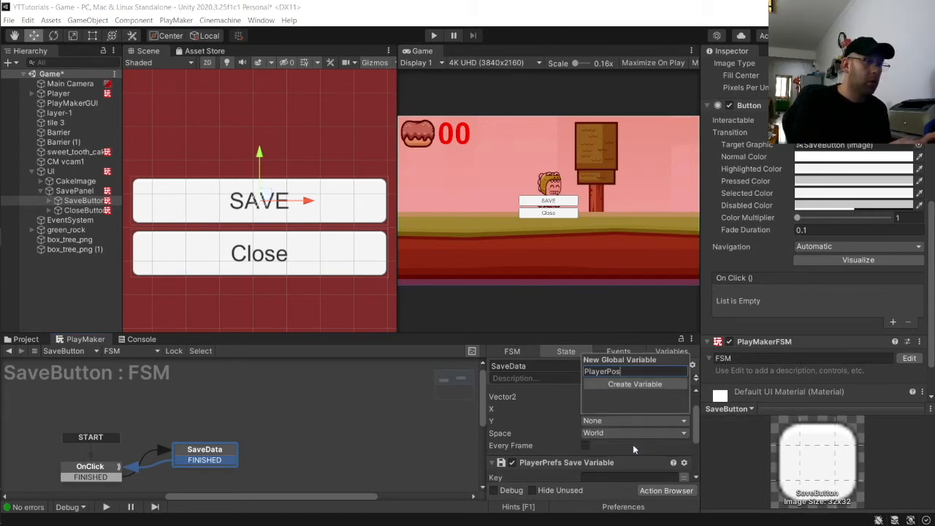
text(ition)
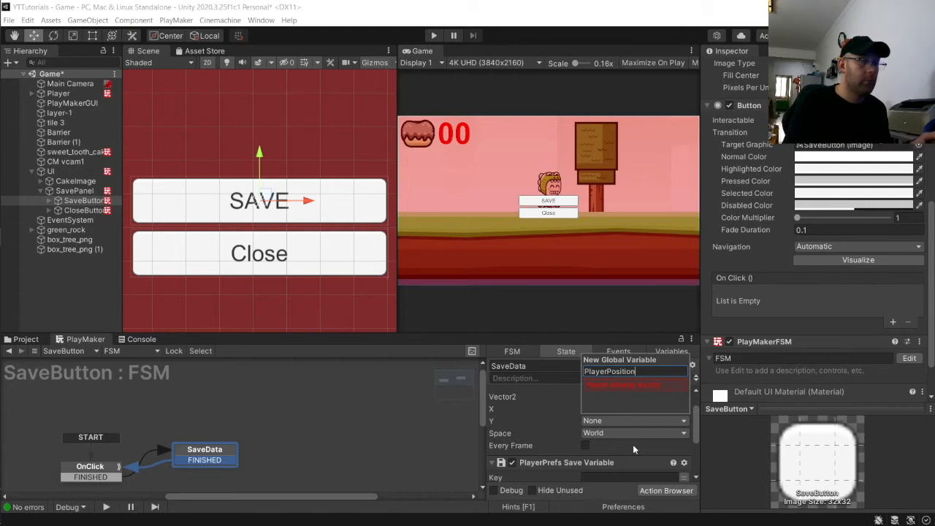
key(BackSpace)
key(BackSpace)
key(BackSpace)
key(BackSpace)
key(BackSpace)
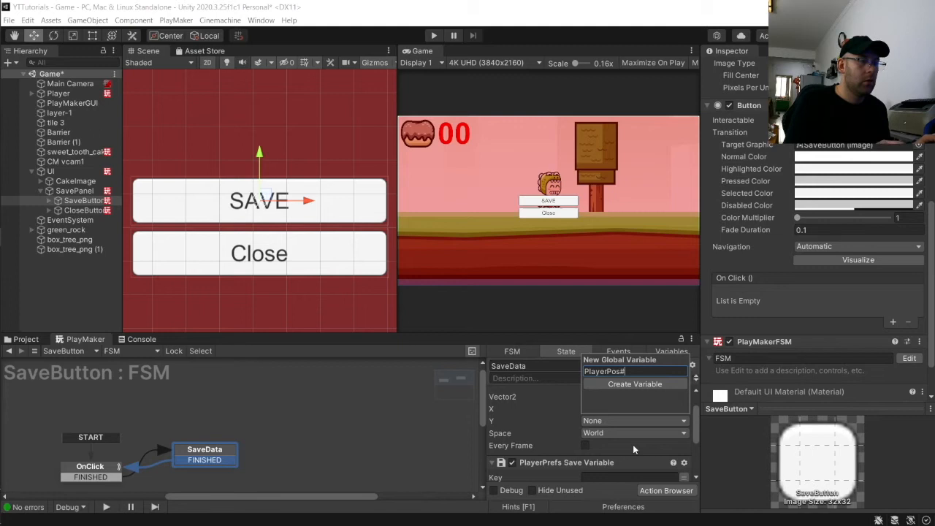
key(Return)
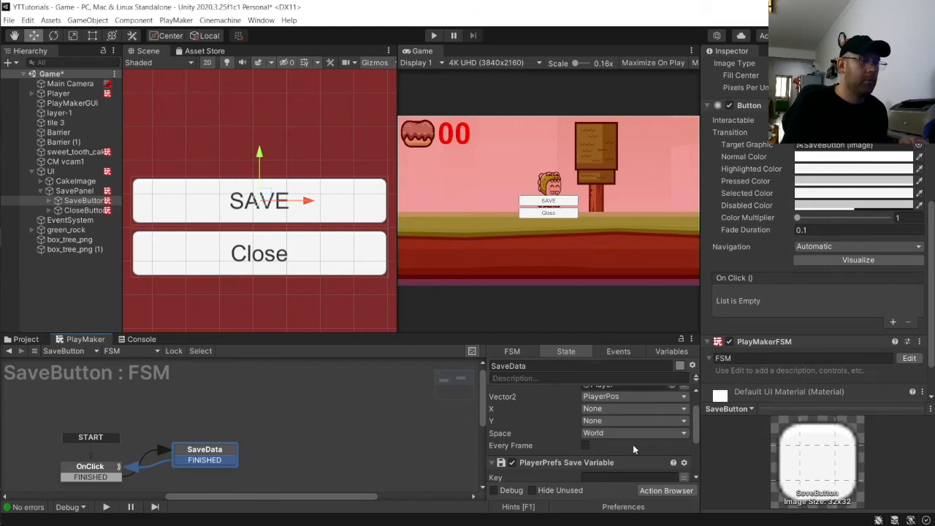
click(633, 409)
mouse_move(635, 424)
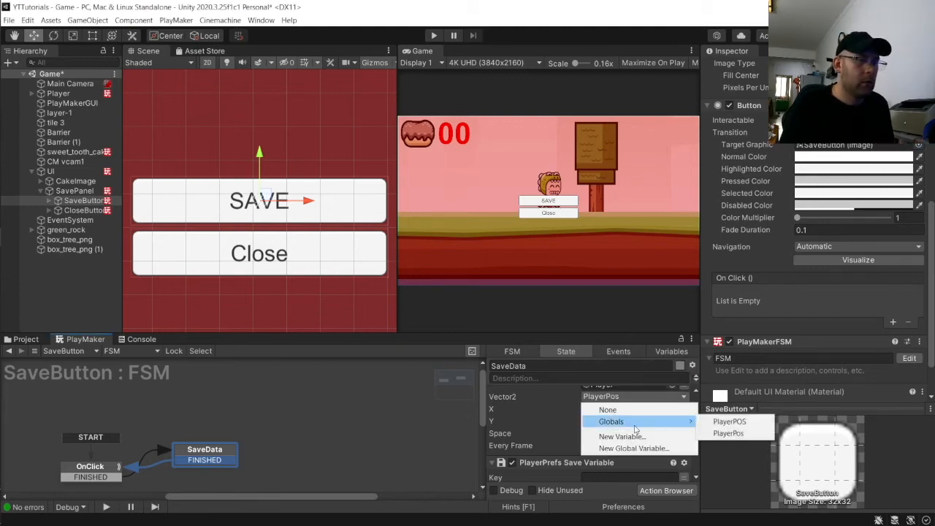
click(538, 418)
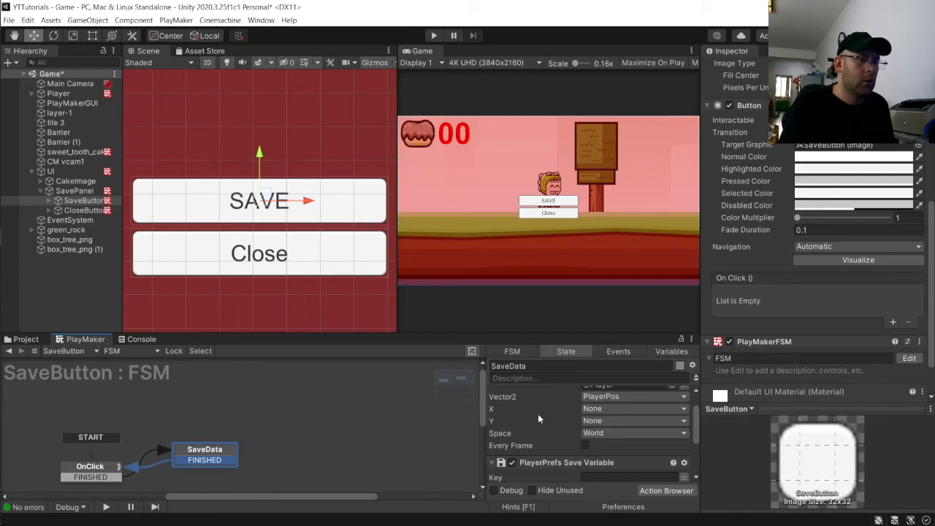
click(614, 397)
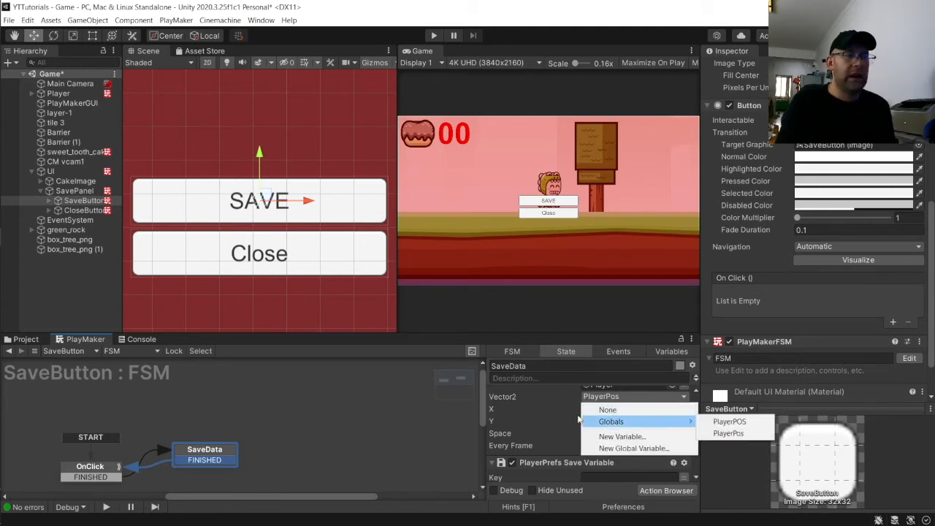
click(537, 405)
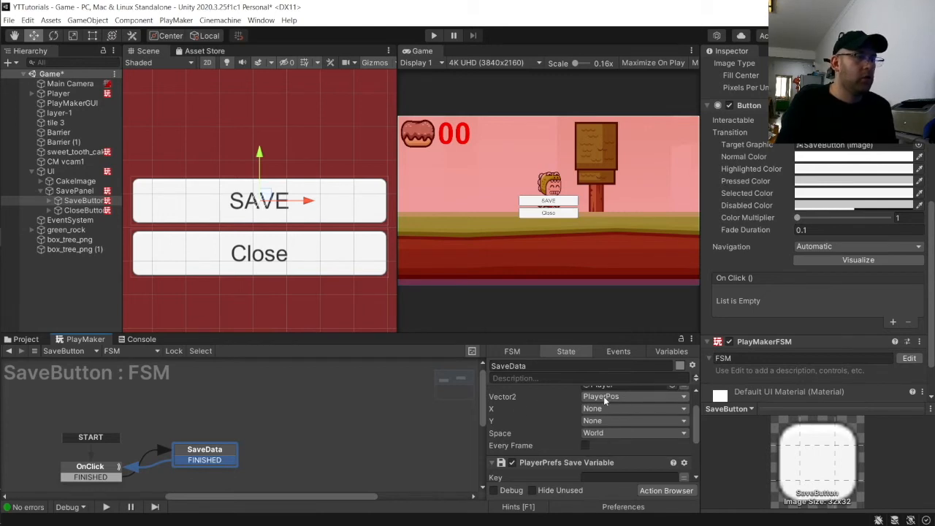
Give the first PlayerPrefs Save Variable action the key 1234567 and the type Vector 2
scroll(599, 442, down, 2)
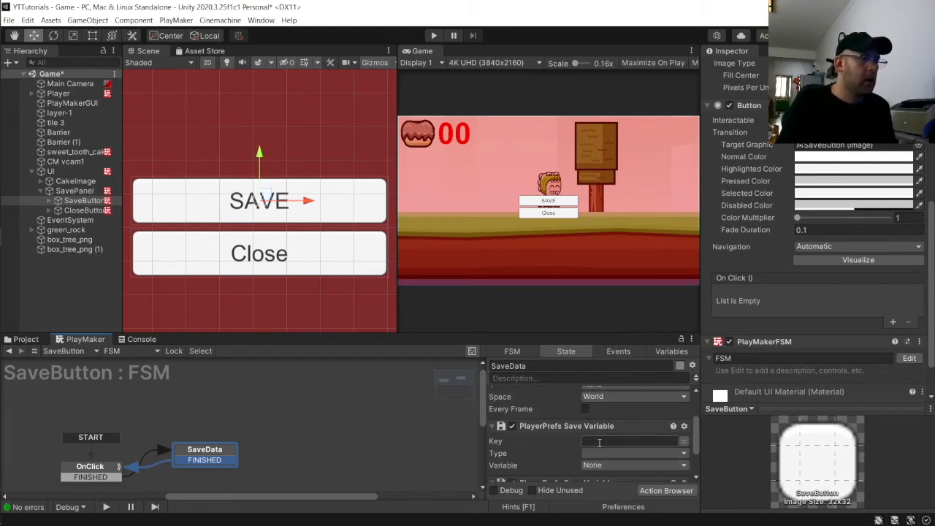
click(605, 443)
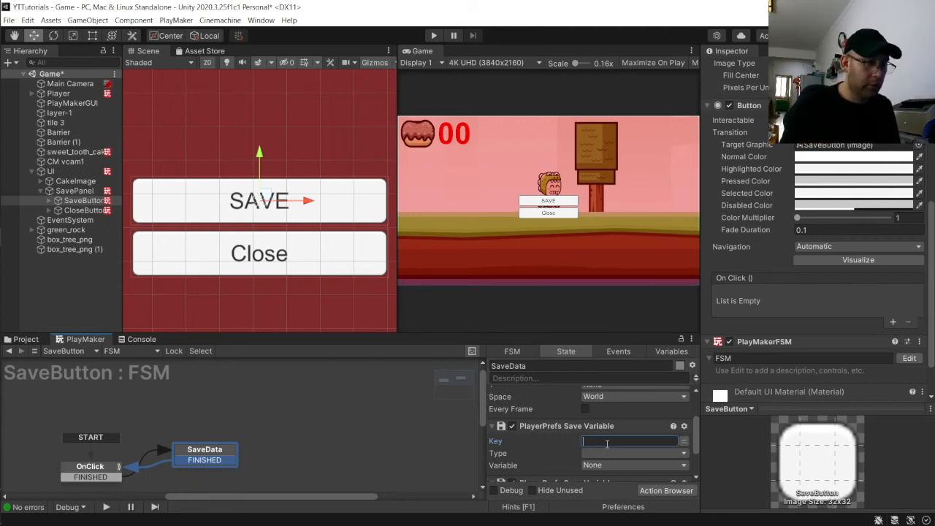
text(34567)
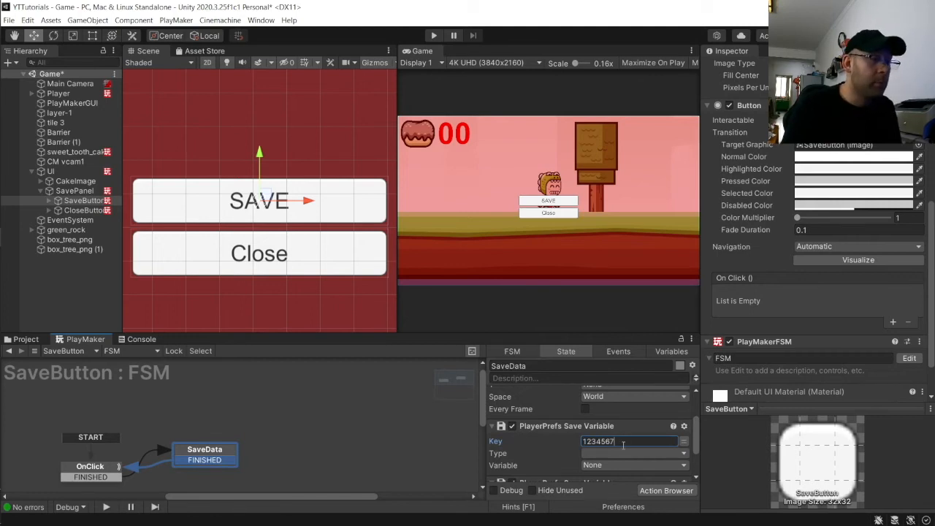
click(625, 453)
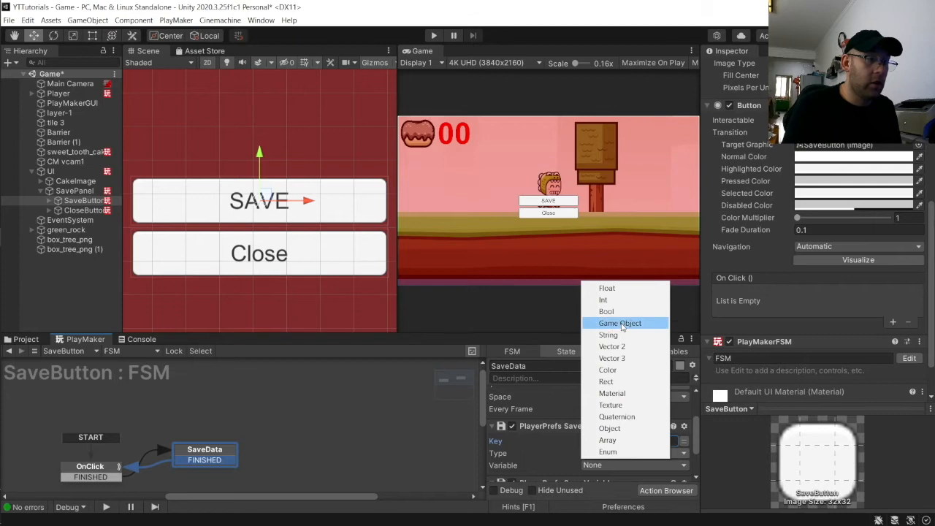
click(616, 417)
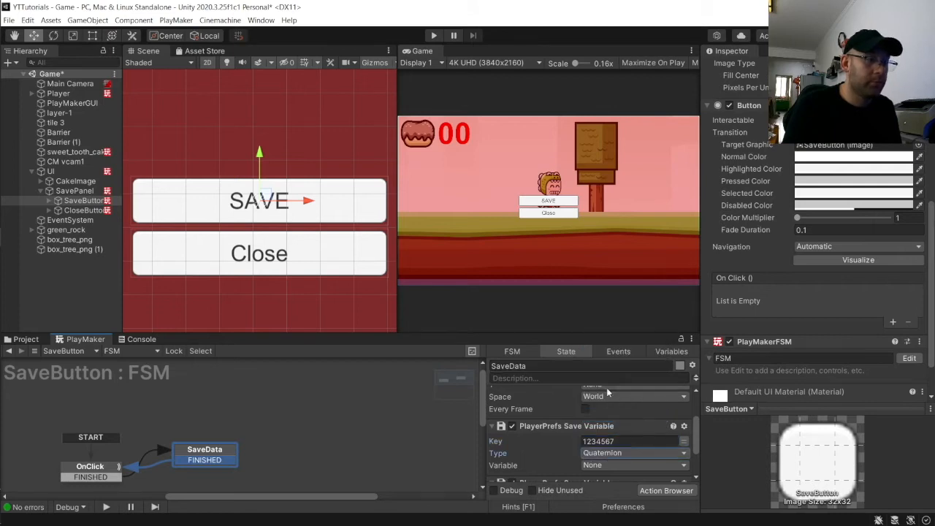
click(627, 452)
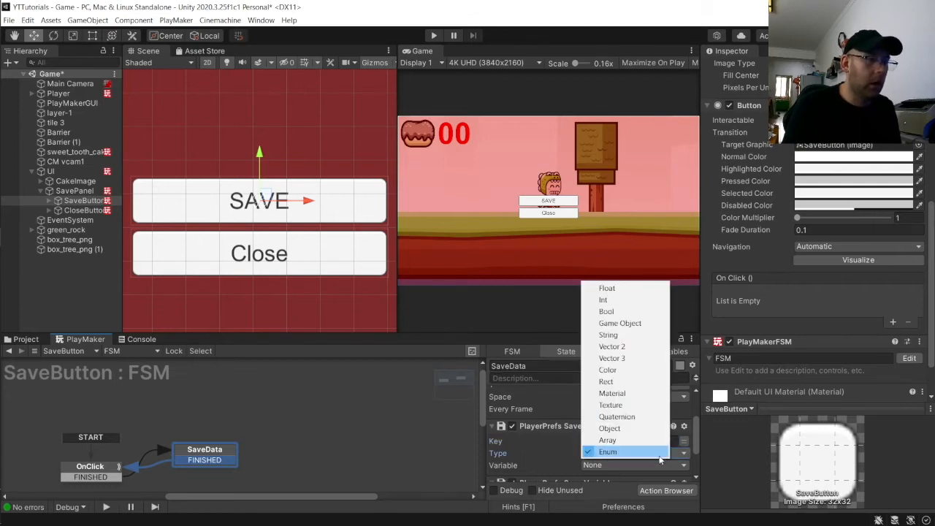
click(612, 346)
Make the first PlayerPrefs Save Variable action save the global variable PlayerPos
scroll(558, 446, down, 2)
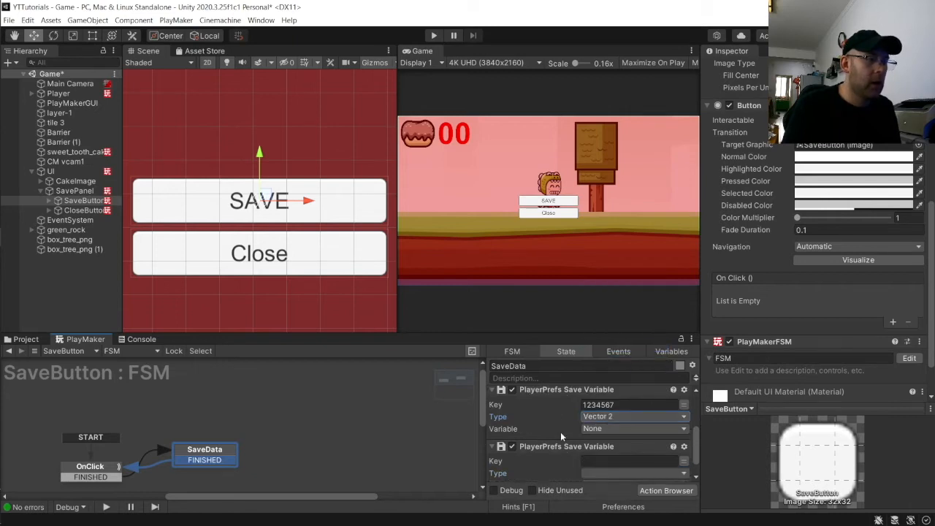
click(617, 431)
mouse_move(619, 454)
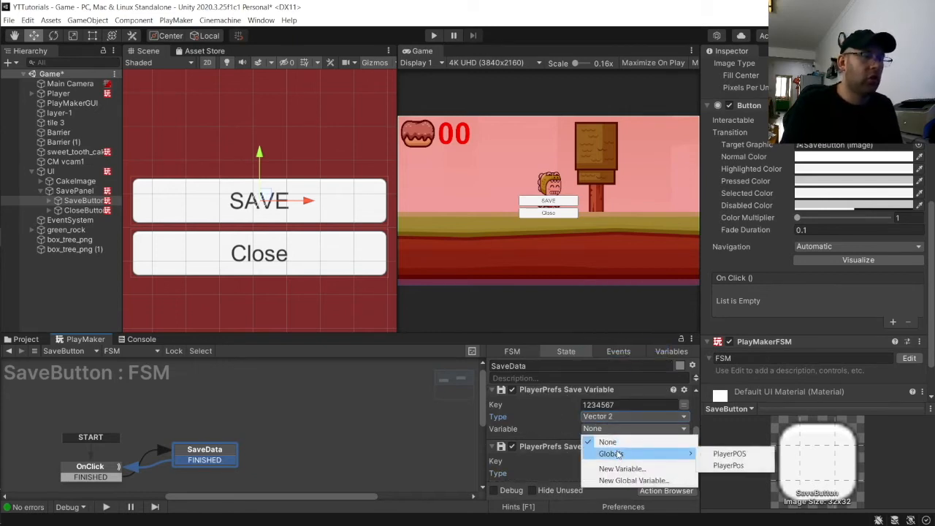
click(539, 422)
scroll(541, 422, up, 4)
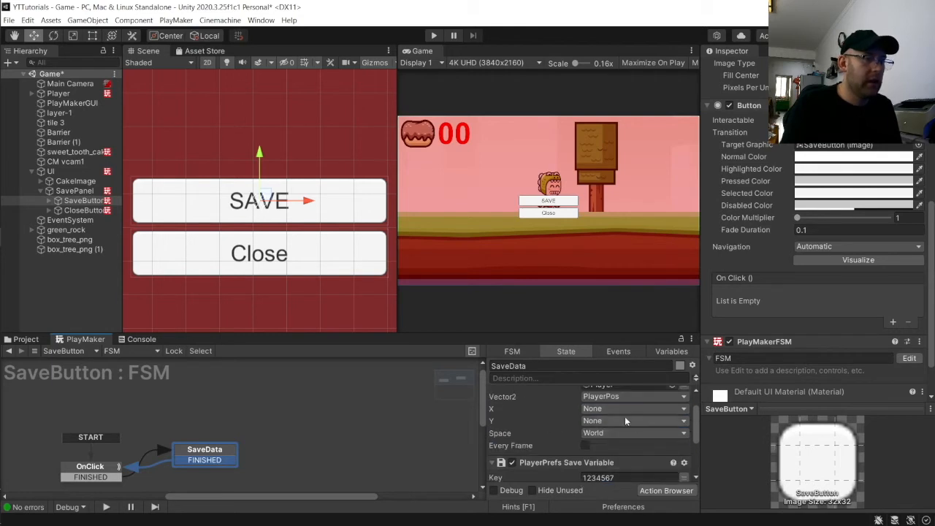
scroll(620, 416, down, 4)
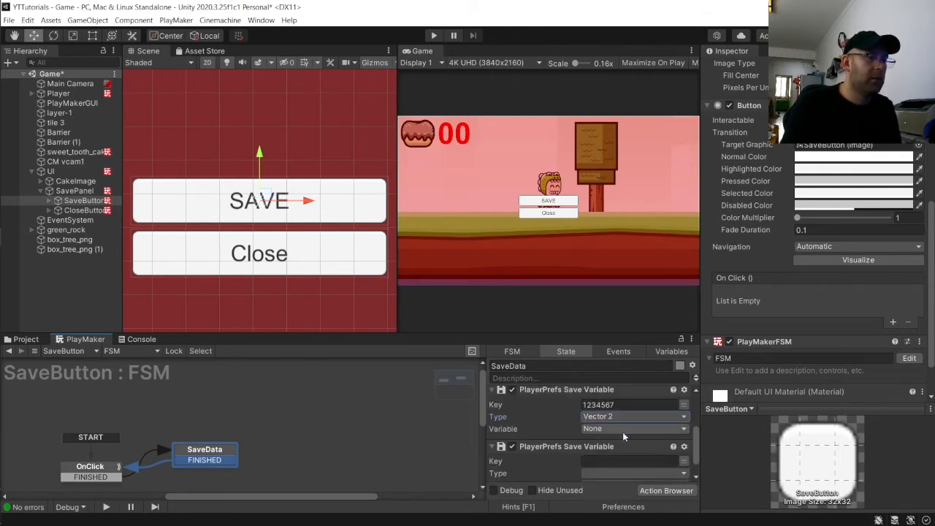
click(618, 430)
mouse_move(623, 453)
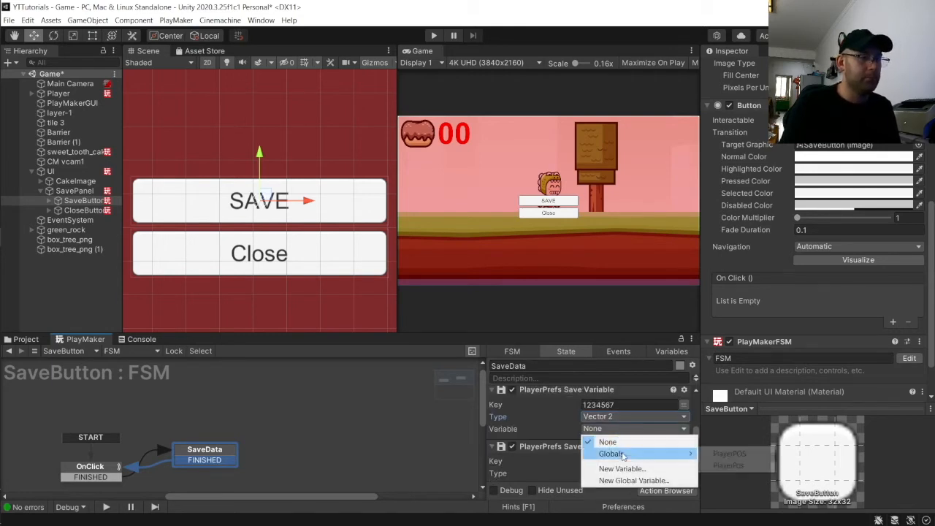
click(728, 465)
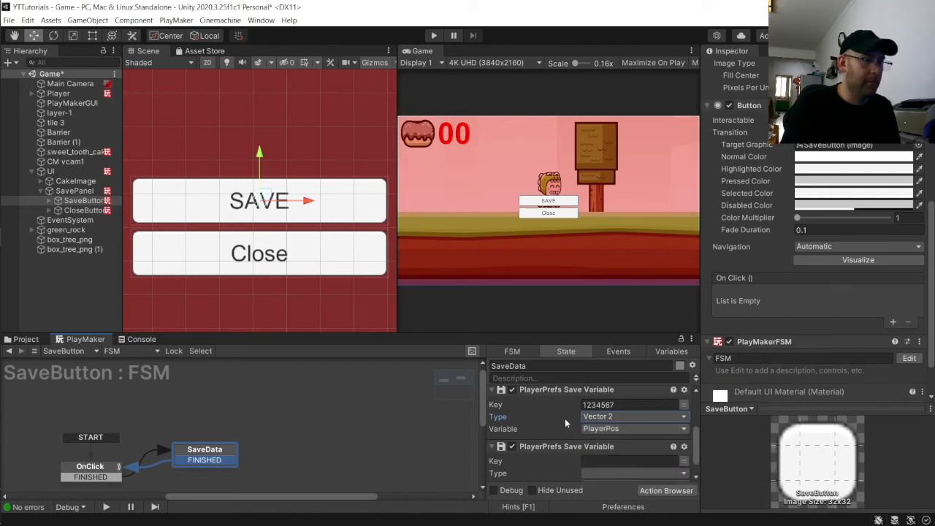
Set up the second PlayerPrefs Save Variable action with key 12345678, type Float and the global variable Cakes
scroll(567, 419, down, 1)
click(602, 433)
text(12345678)
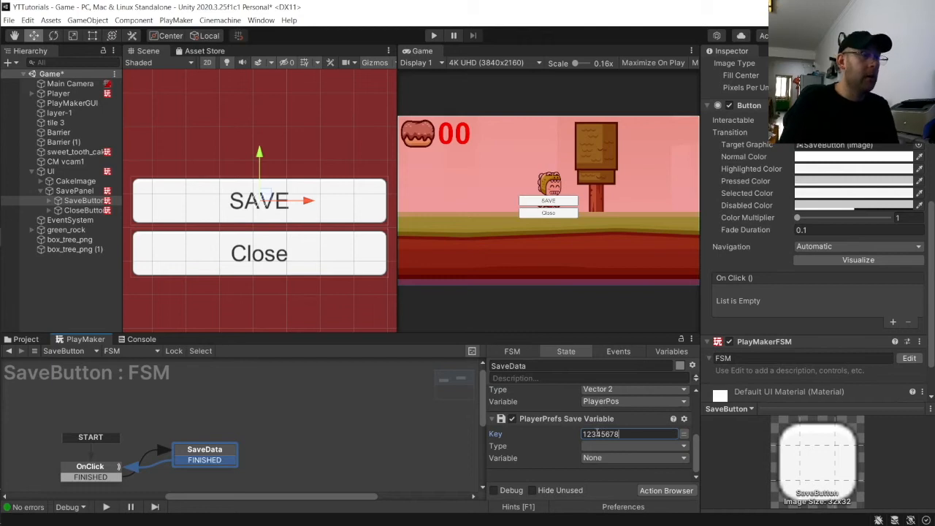
click(584, 420)
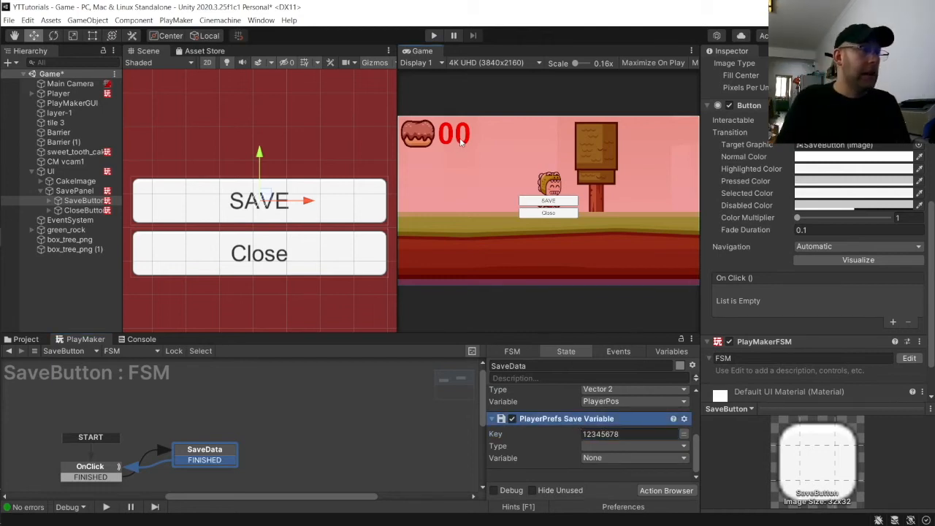
click(635, 446)
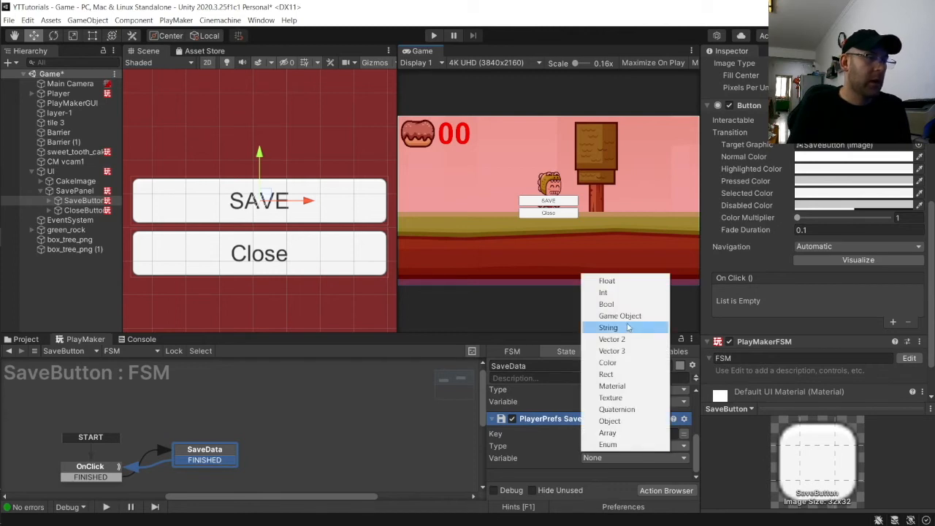
click(623, 281)
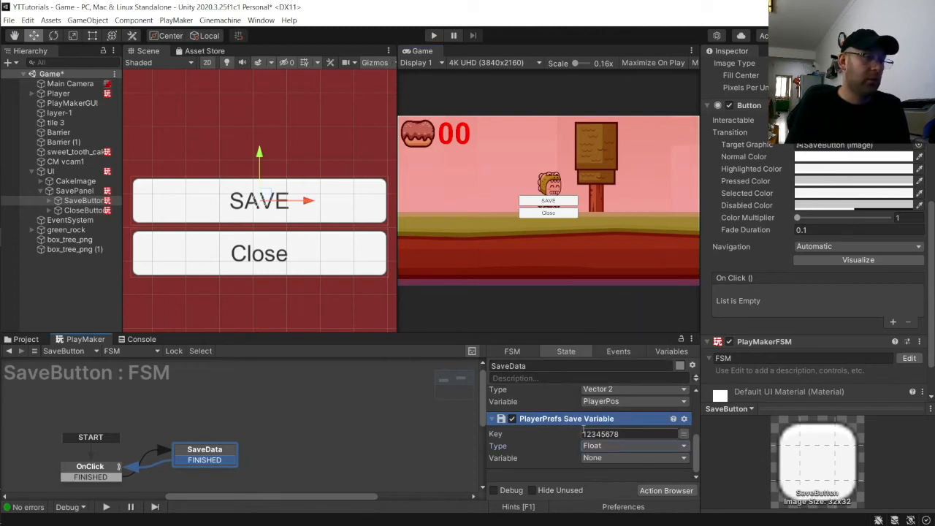
click(624, 456)
mouse_move(636, 483)
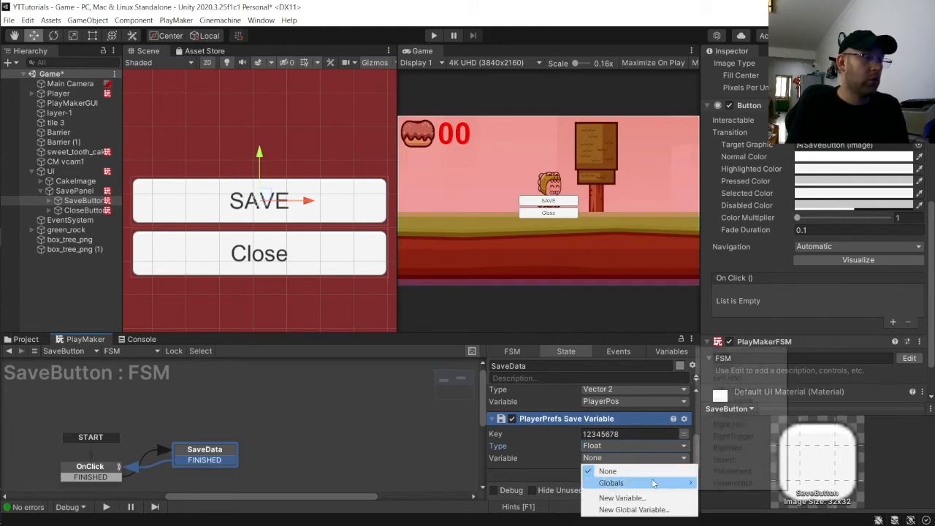
click(722, 354)
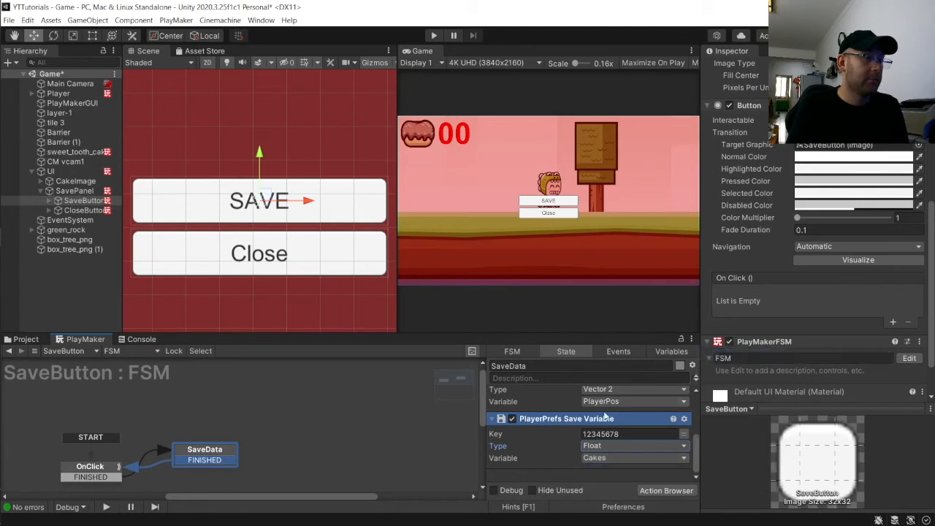
Add a Next Frame Event action that sends FINISHED at the end of the SaveData state, and close the action browser
scroll(532, 450, up, 3)
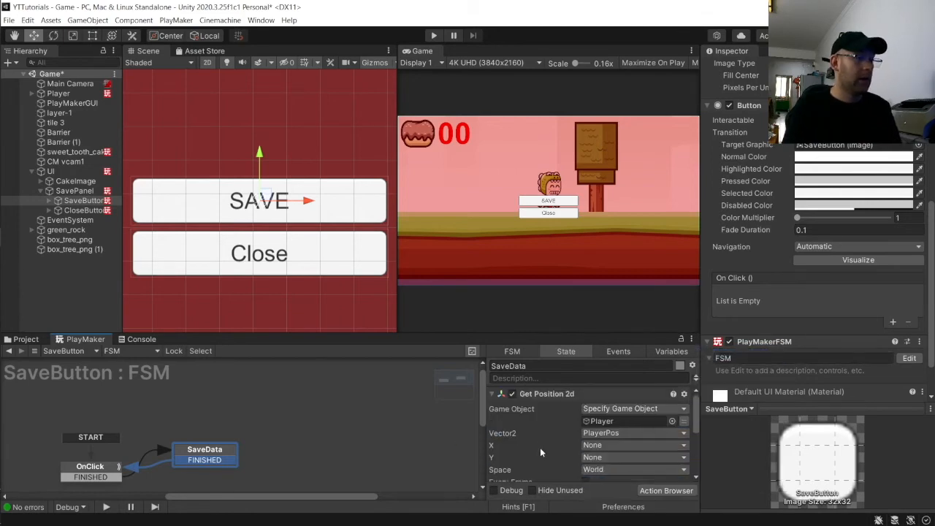
scroll(540, 447, down, 3)
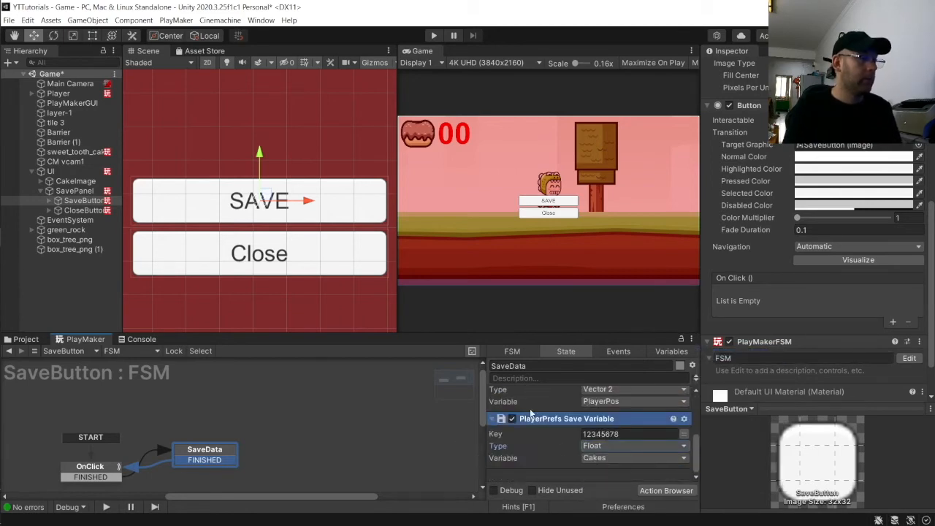
click(666, 491)
text(next)
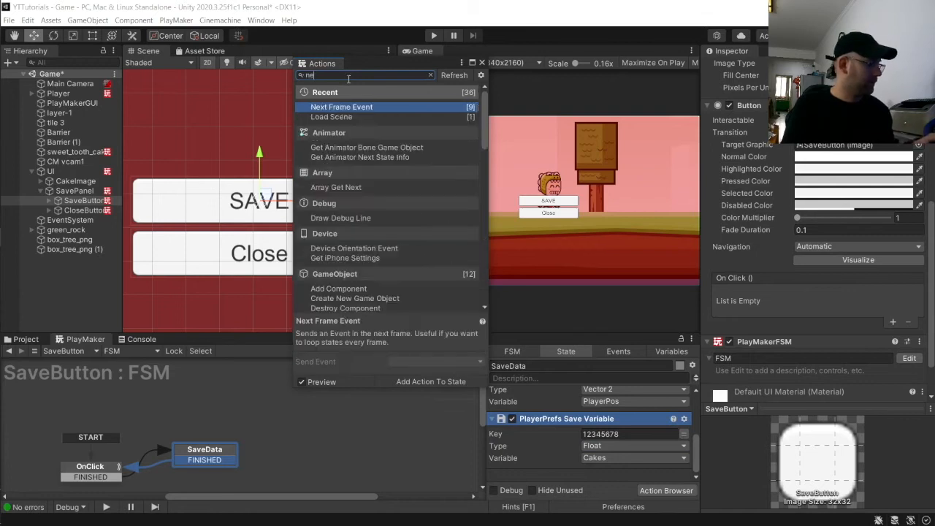
double_click(361, 107)
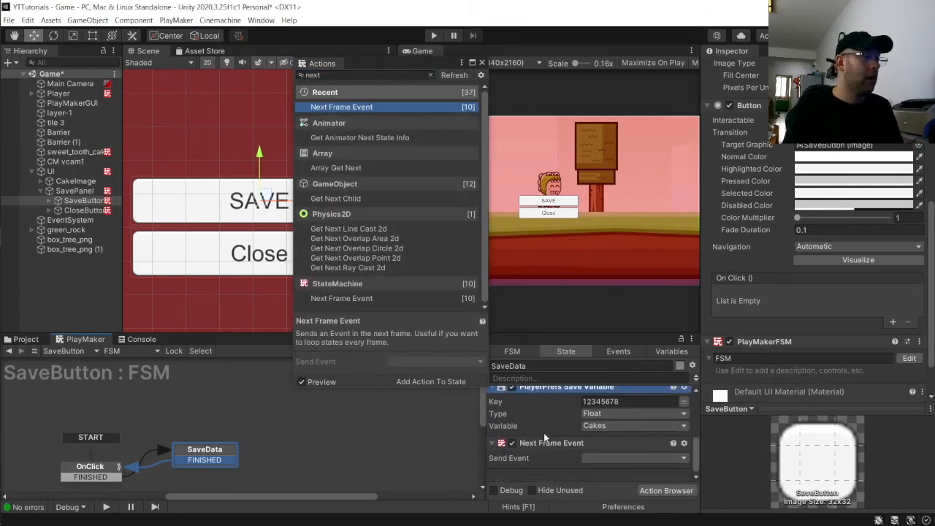
click(621, 458)
click(614, 403)
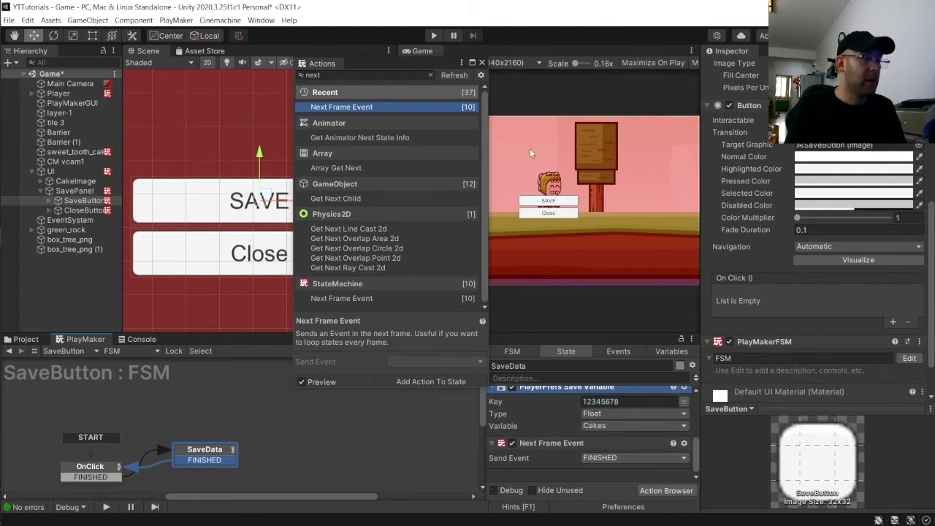
click(482, 63)
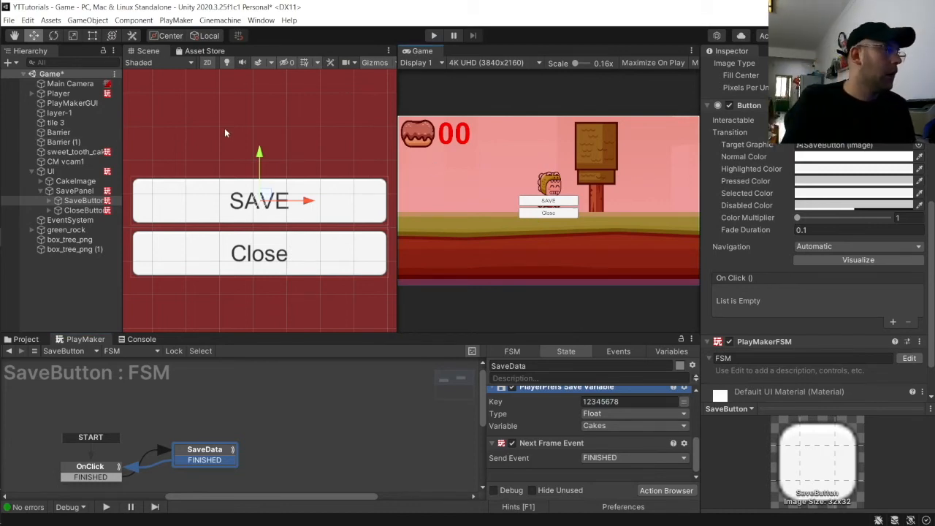
Add a second FSM to the UI object and rename its original FSM ExitGame
click(60, 169)
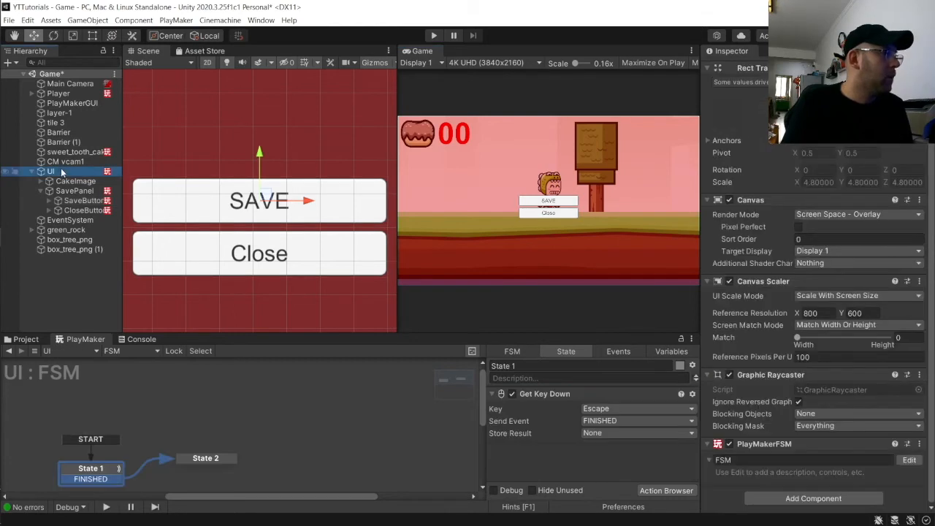
click(130, 351)
mouse_move(145, 379)
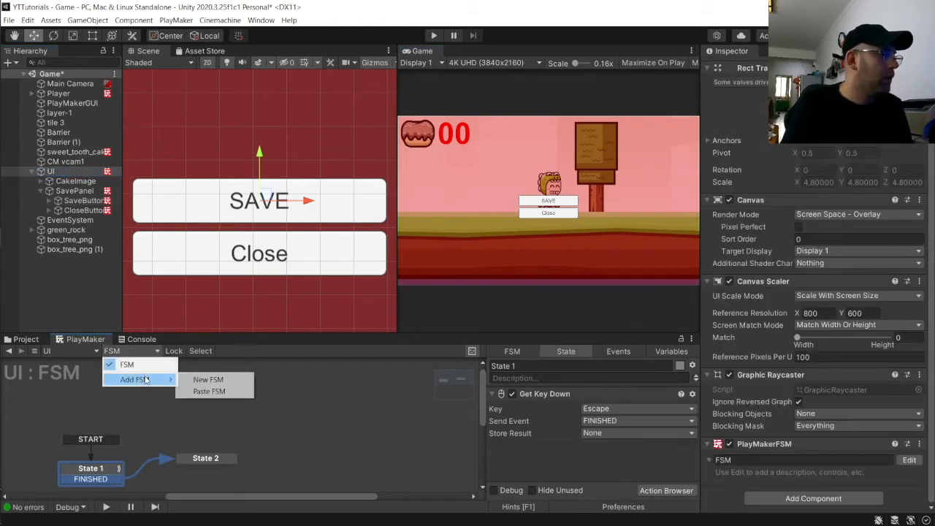
click(195, 381)
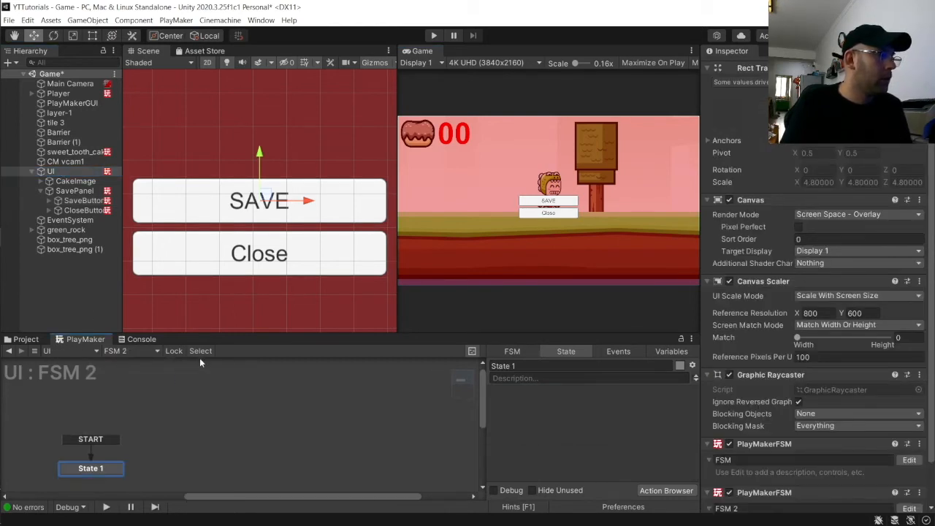
click(788, 460)
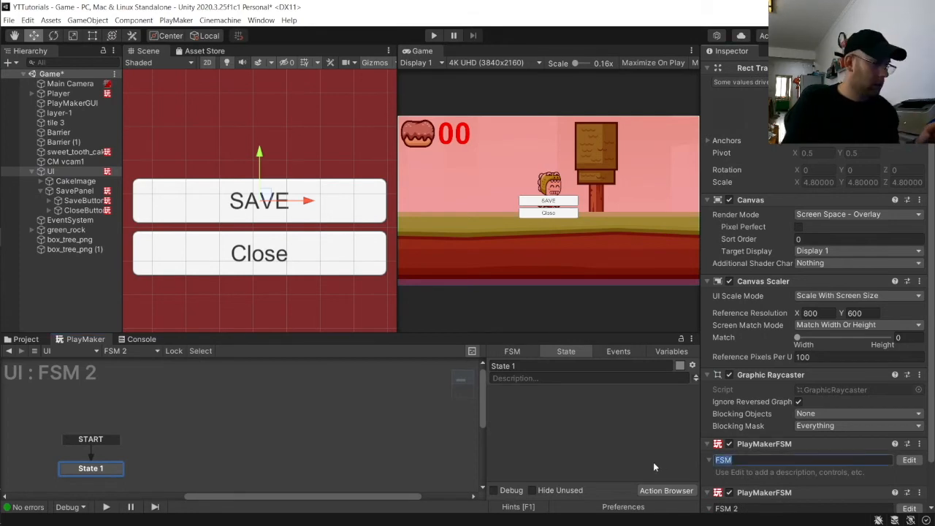
text(ExitGame)
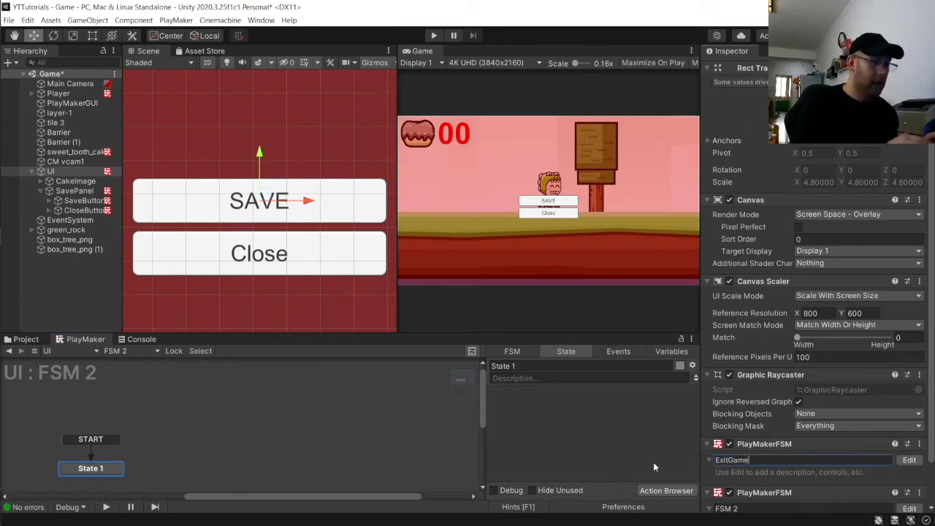
key(Return)
Name the UI object's newly added FSM CloseMenu
scroll(749, 481, down, 2)
click(751, 459)
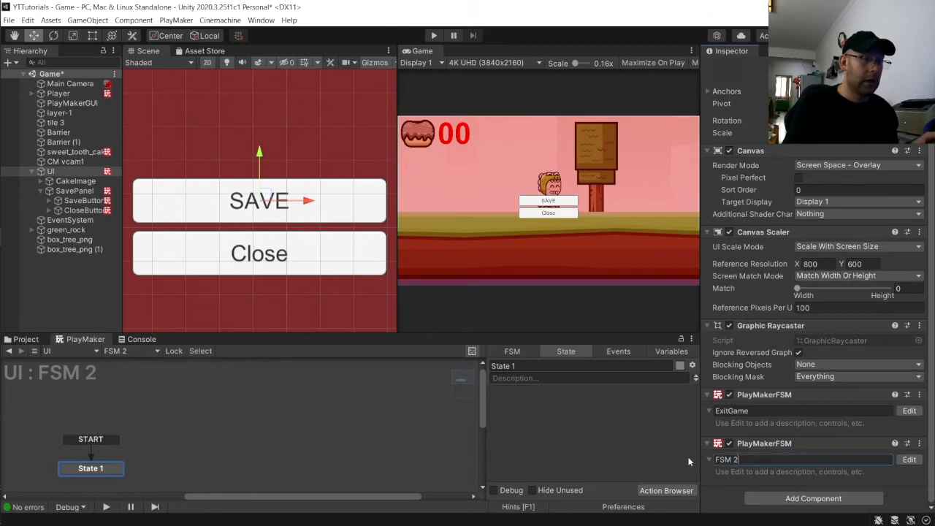
text(Close)
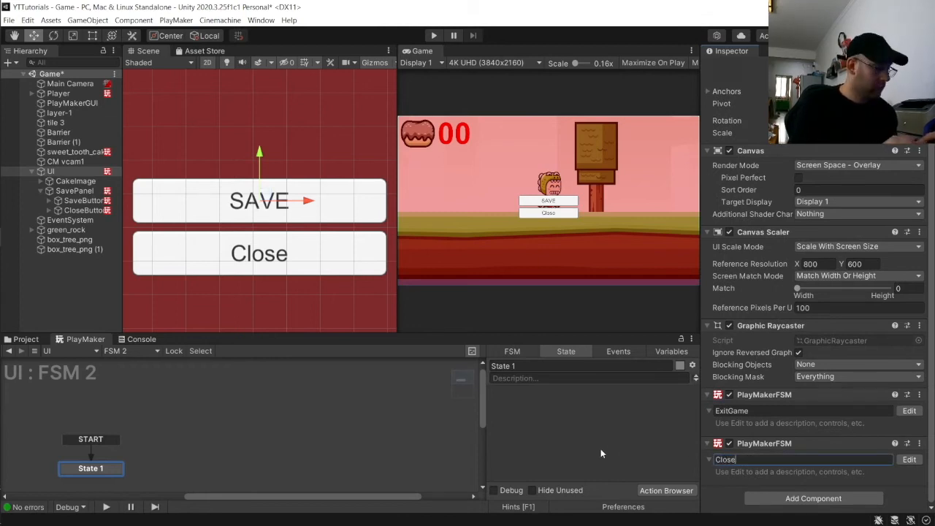
text(Menu)
key(Return)
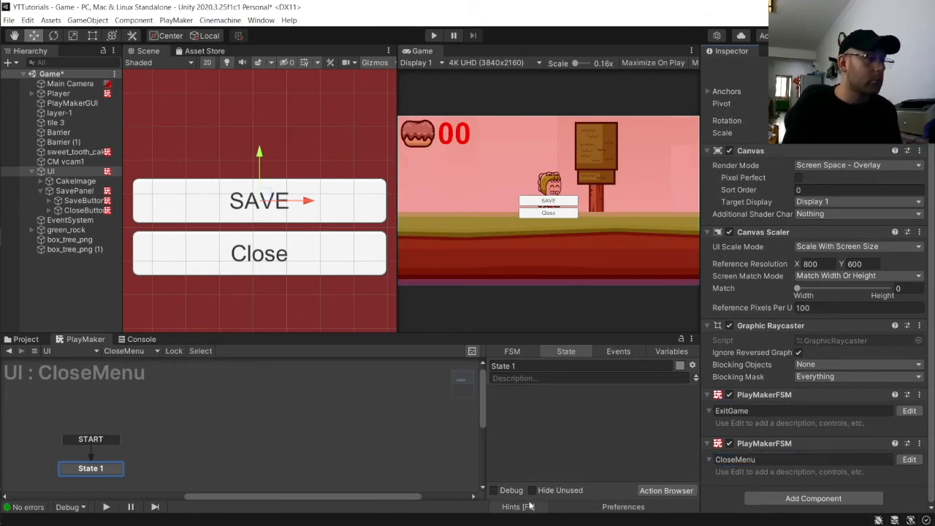
Add a second state beside State 1 in the UI object's new FSM
right_click(209, 463)
click(259, 333)
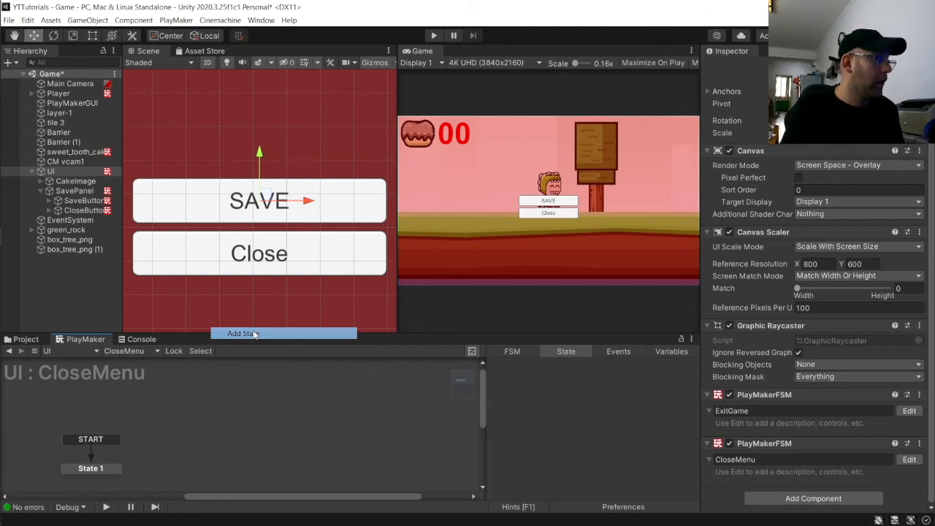
right_click(104, 470)
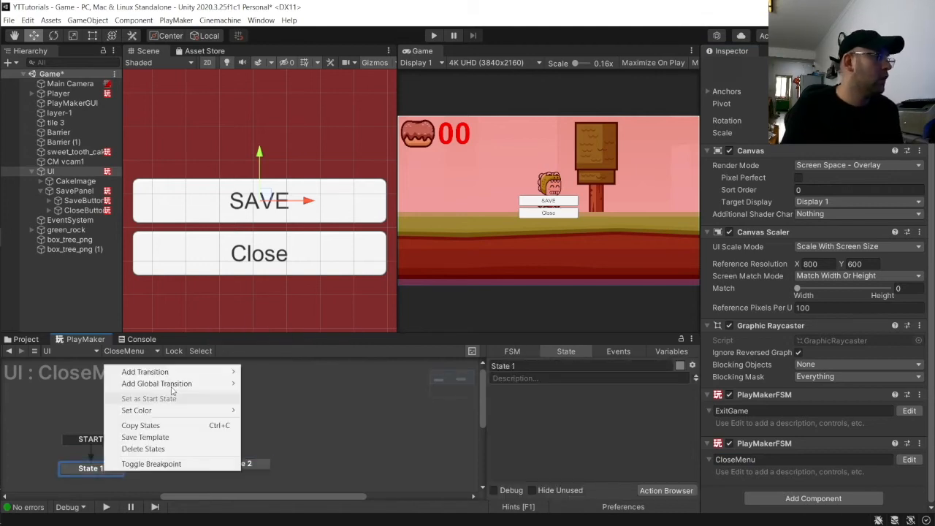
Rename the UI object's second FSM as OpenMenu and move State 2 closer to State 1
click(788, 460)
click(789, 457)
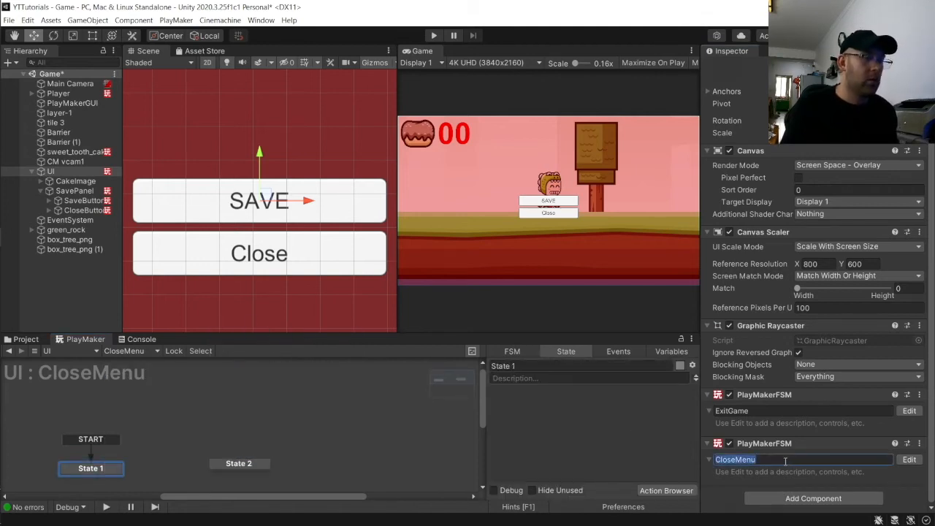
text(OpenMenu)
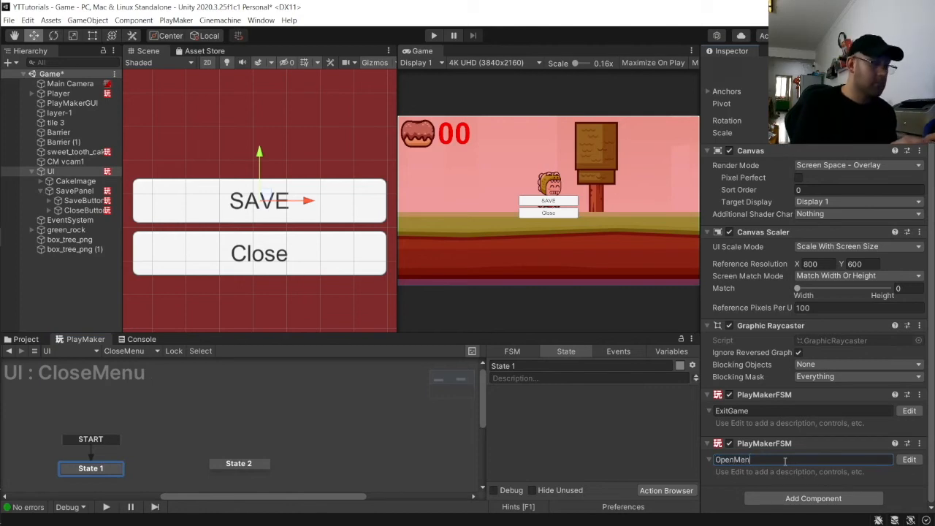
key(Return)
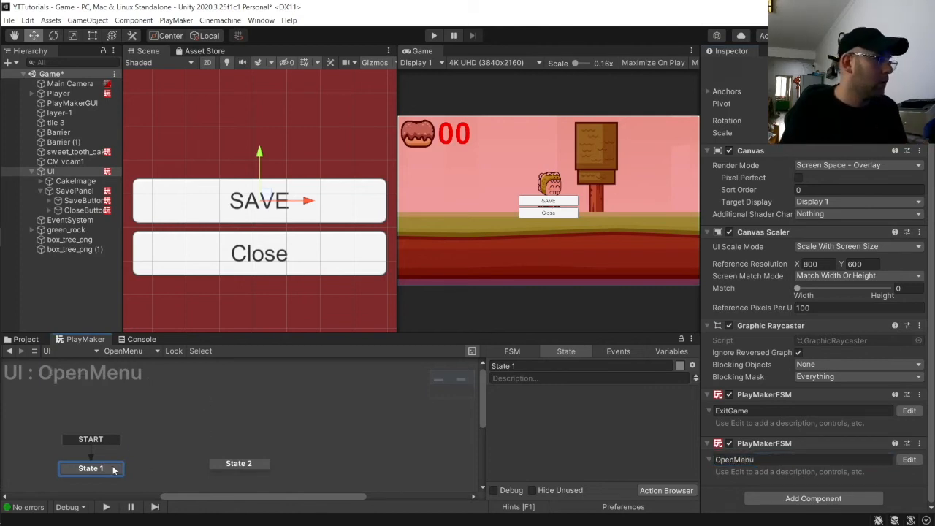
drag(255, 465, 230, 451)
right_click(322, 451)
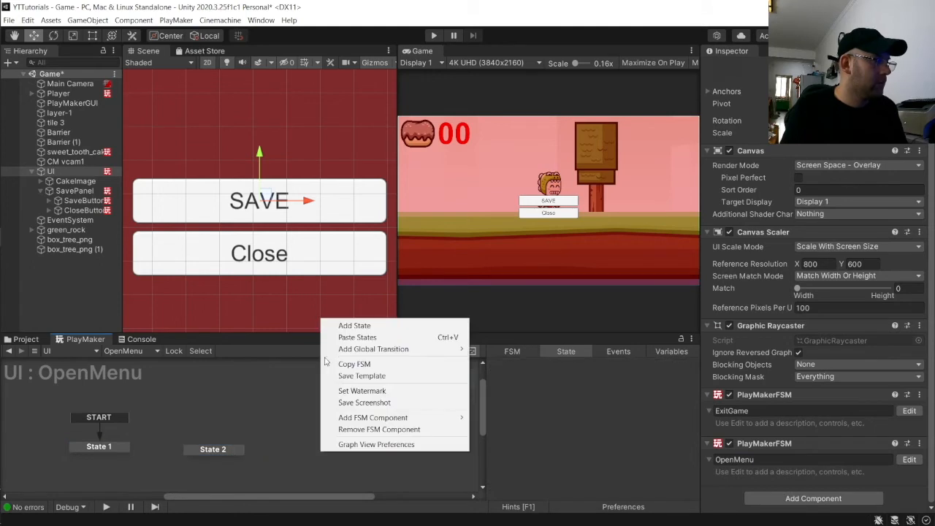
right_click(237, 485)
click(277, 353)
scroll(257, 453, down, 1)
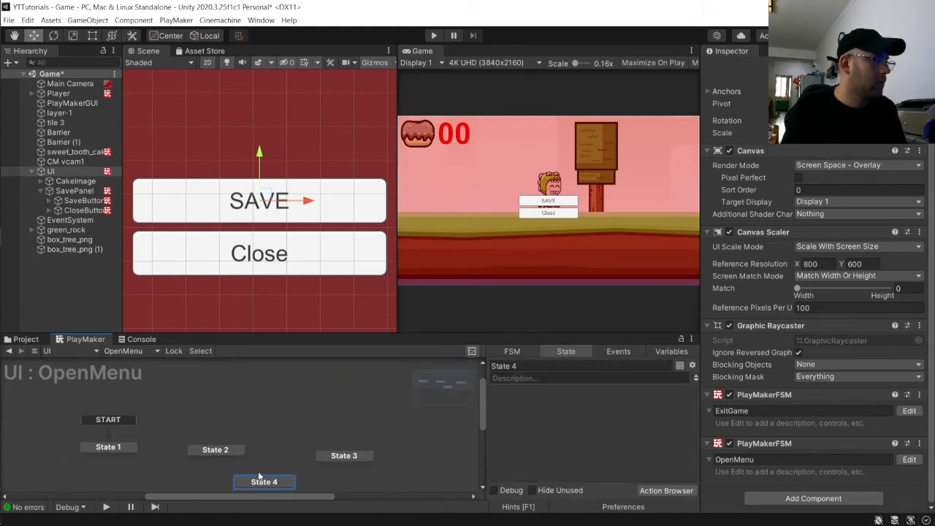
key(Delete)
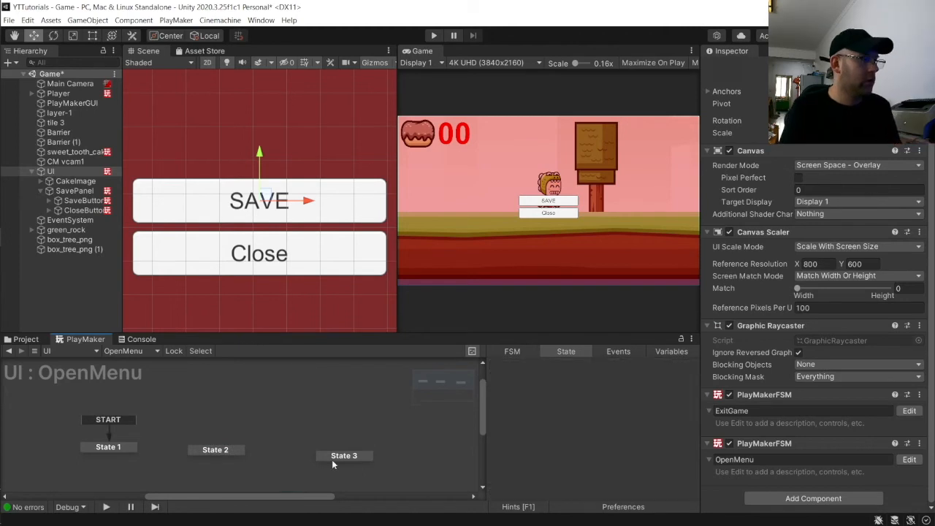
click(333, 461)
key(Delete)
Link State 1 and State 2 of the OpenMenu FSM to each other with a FINISHED transition in each direction
right_click(133, 446)
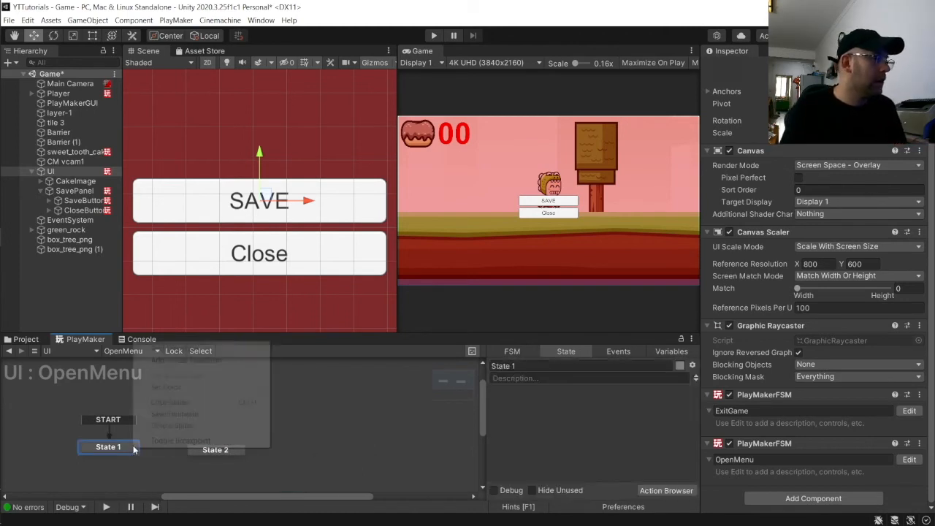
mouse_move(260, 349)
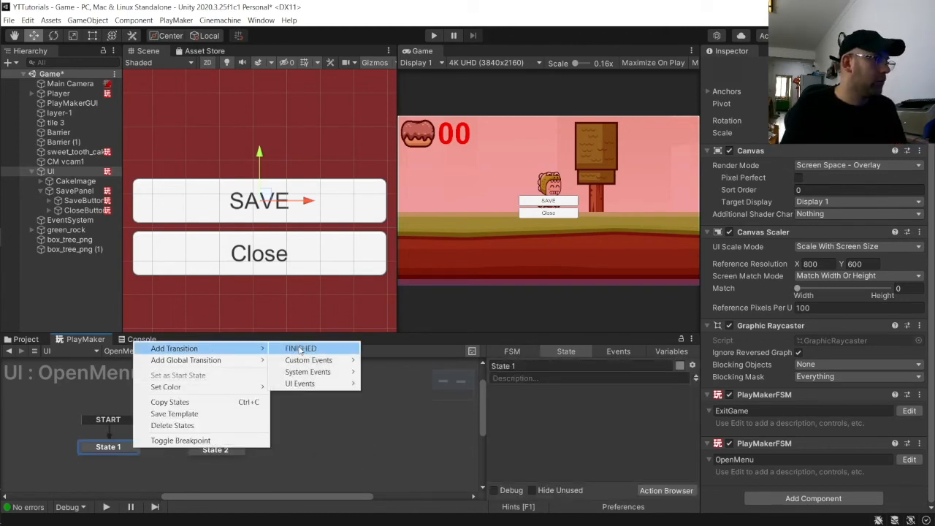
click(301, 349)
right_click(218, 451)
mouse_move(280, 354)
click(383, 350)
drag(213, 463, 128, 453)
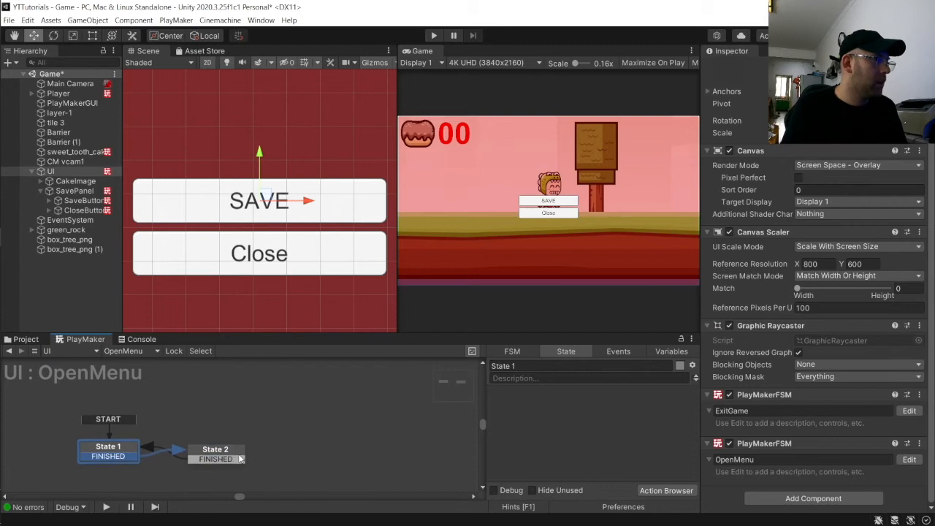
Rename State 1 of the UI object's OpenMenu FSM as OnKeyPress
click(82, 201)
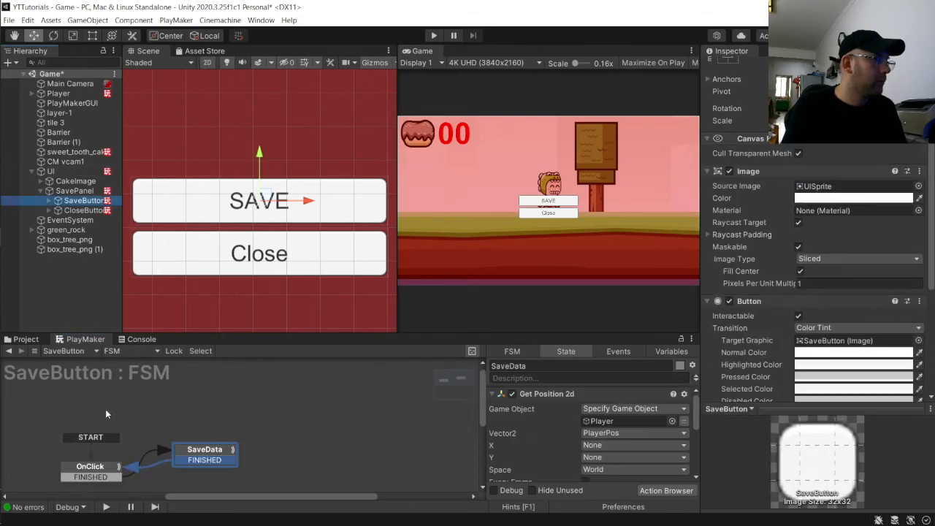
click(51, 172)
click(477, 400)
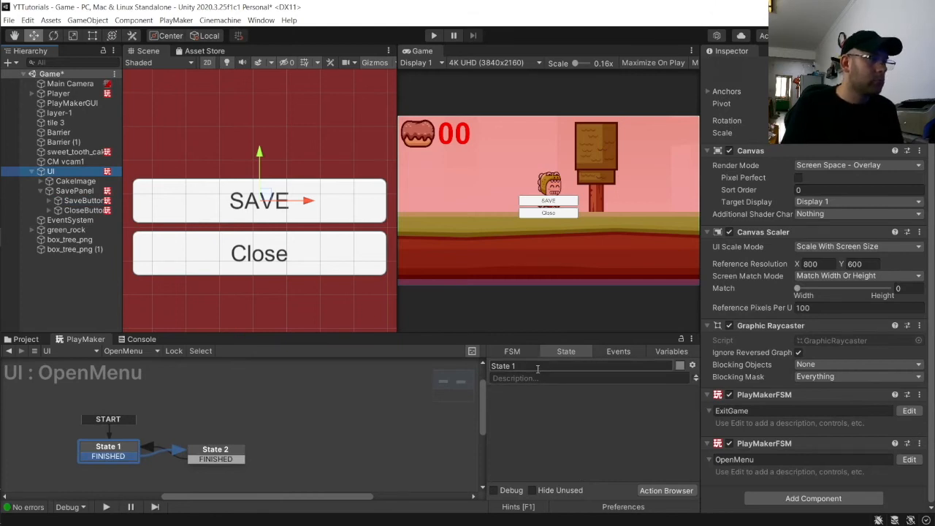
text(OnKey)
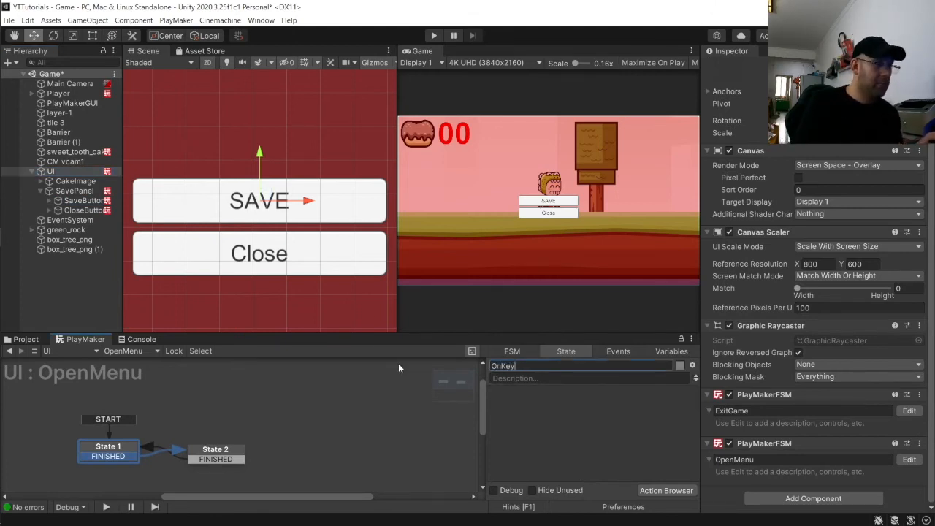
text(Press)
key(Return)
Add a Get Key Down action to the OnKeyPress state
click(666, 490)
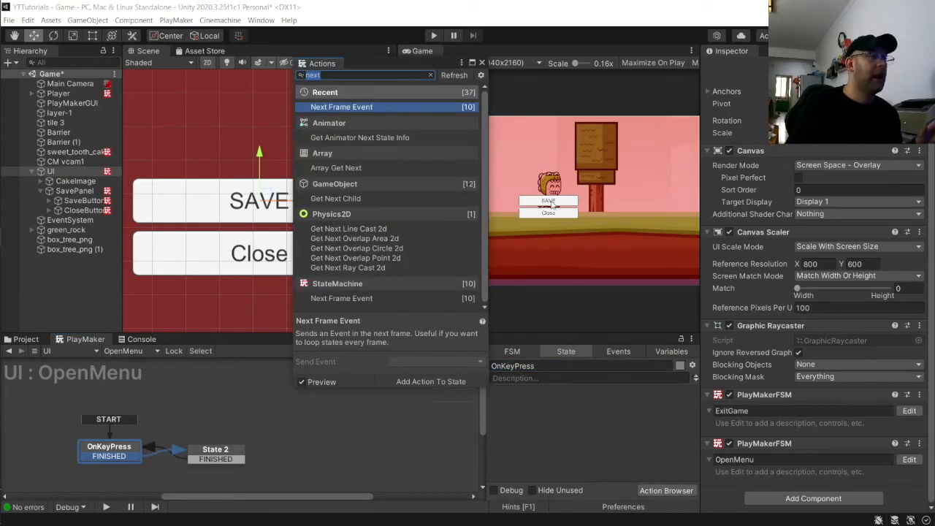
text(press)
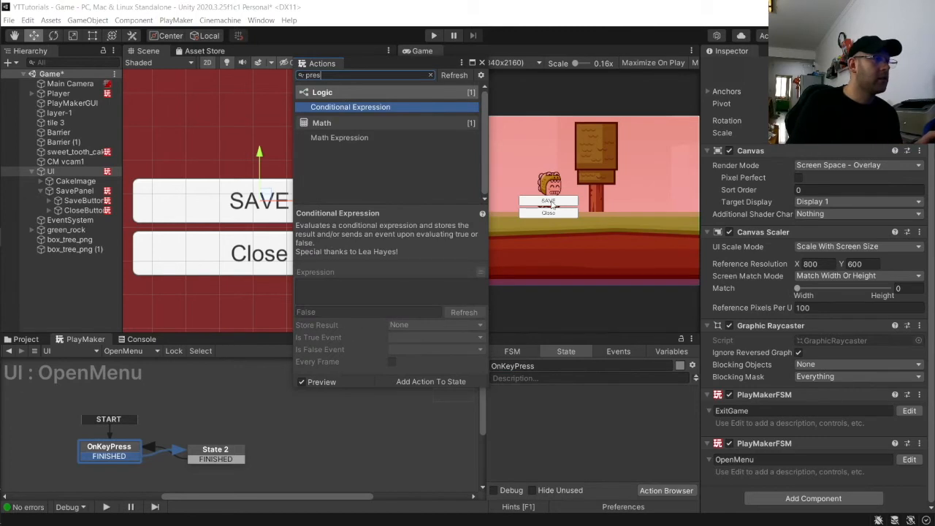
key(BackSpace)
key(BackSpace)
key(BackSpace)
key(BackSpace)
text(get k)
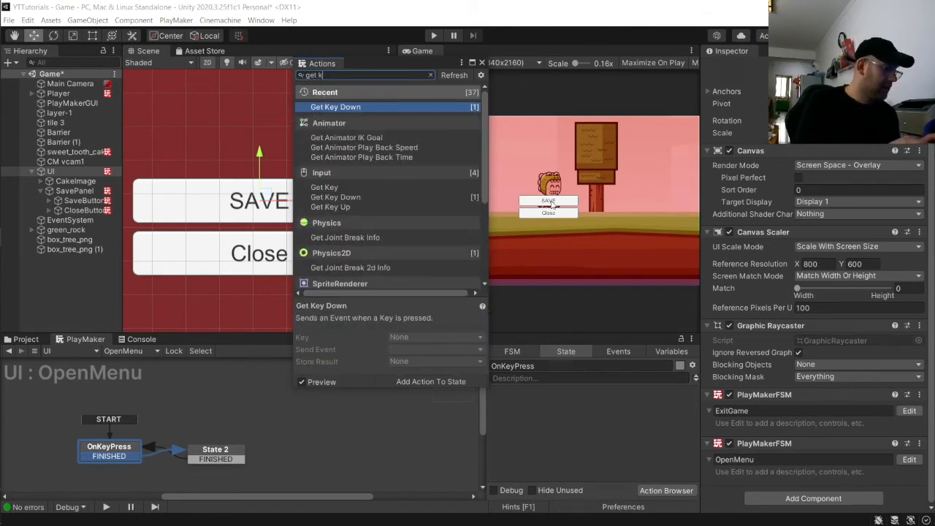
key(Return)
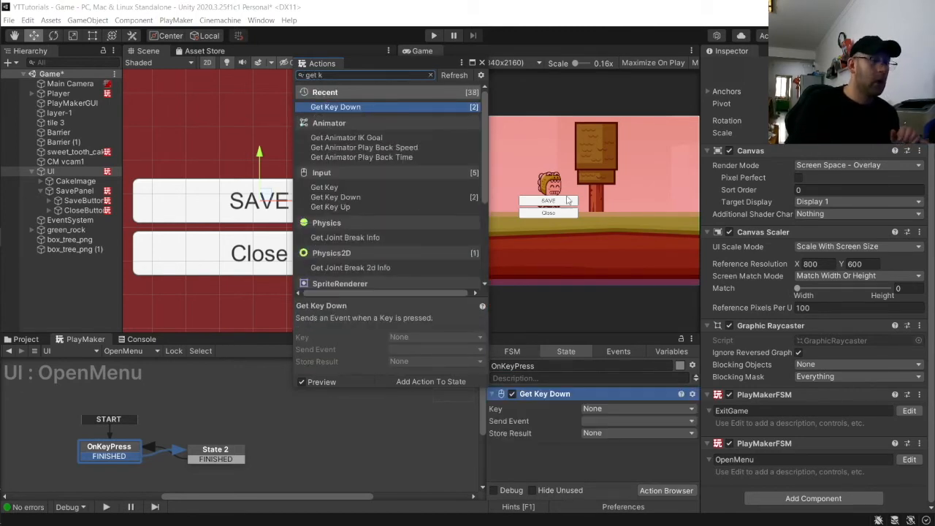
Set the Get Key Down action to the S key and have it send the FINISHED event
click(603, 408)
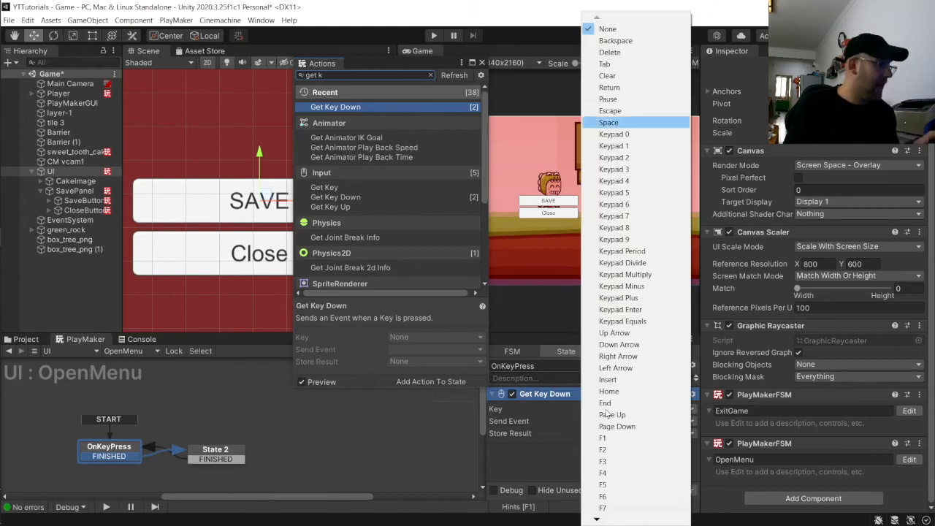
scroll(607, 412, down, 10)
scroll(607, 415, down, 10)
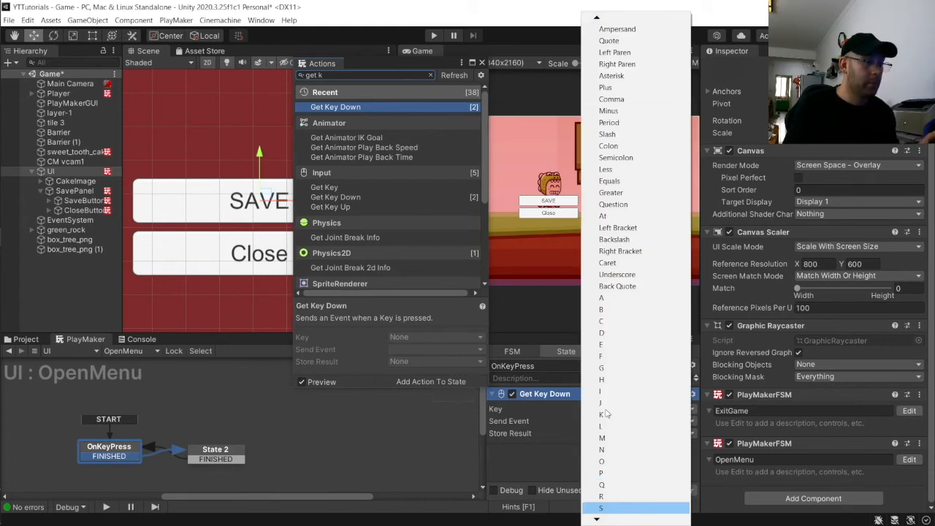
key(Return)
click(591, 420)
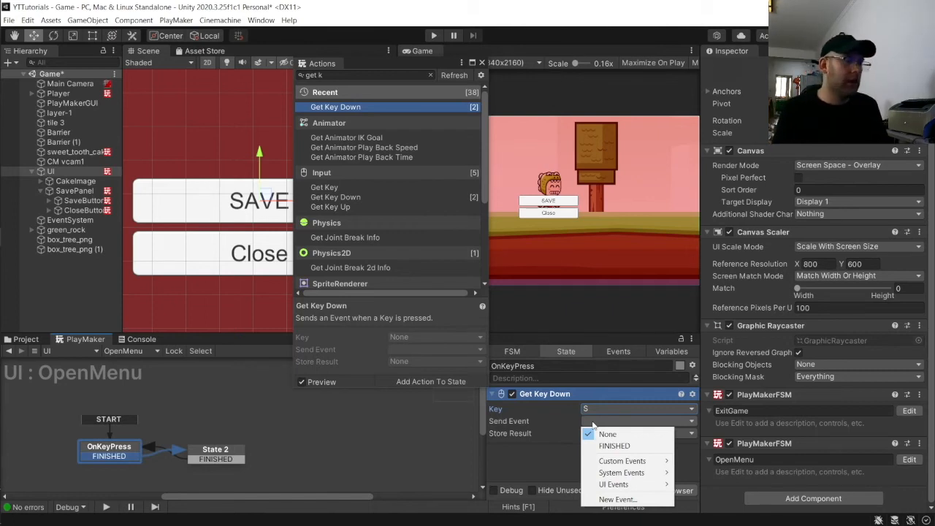
click(624, 447)
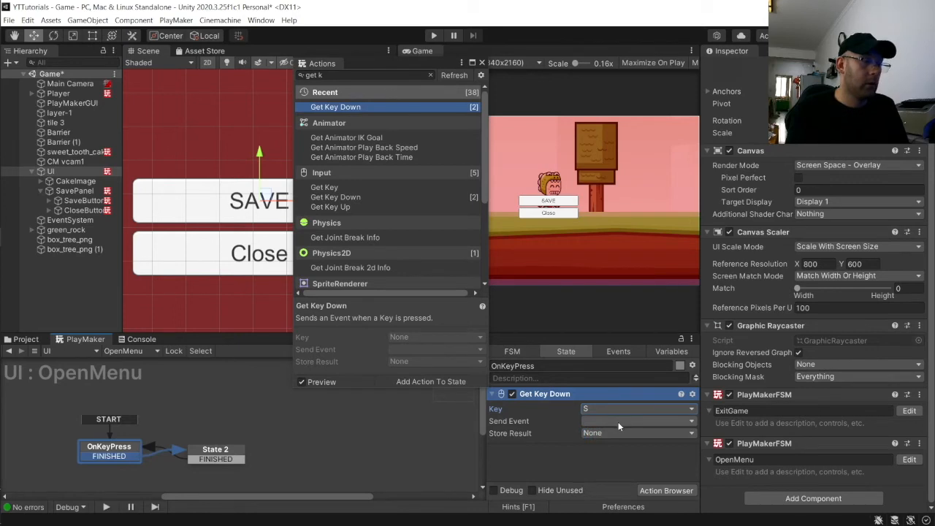
click(682, 422)
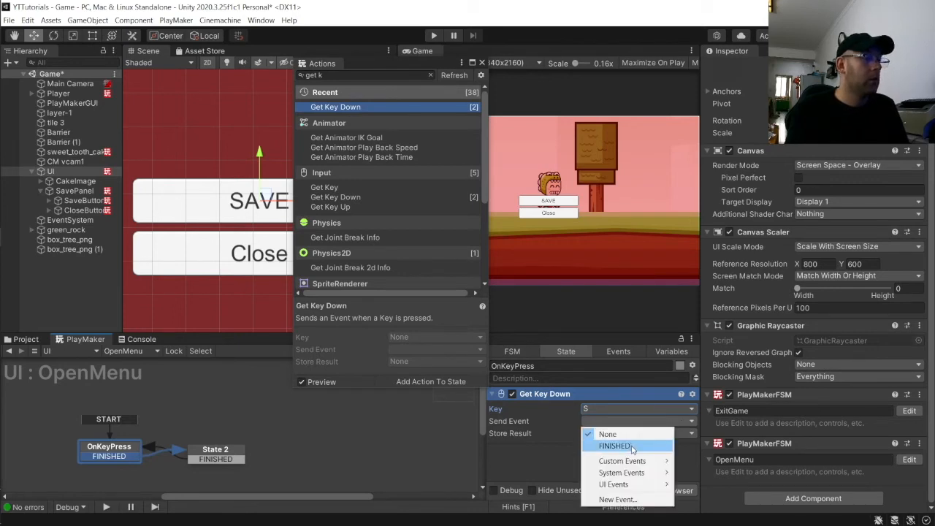
click(631, 447)
Add an Activate Game Object action to State 2 of the OpenMenu FSM
click(216, 453)
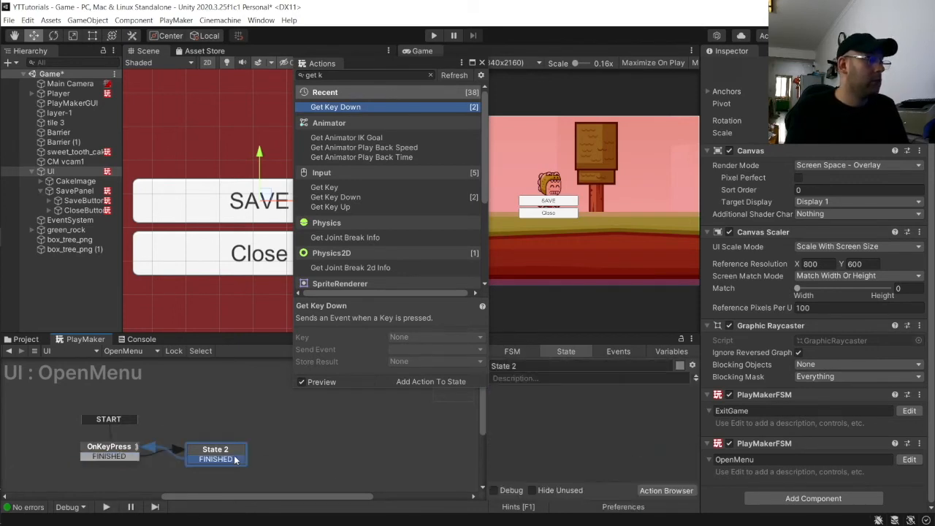
drag(391, 75, 229, 69)
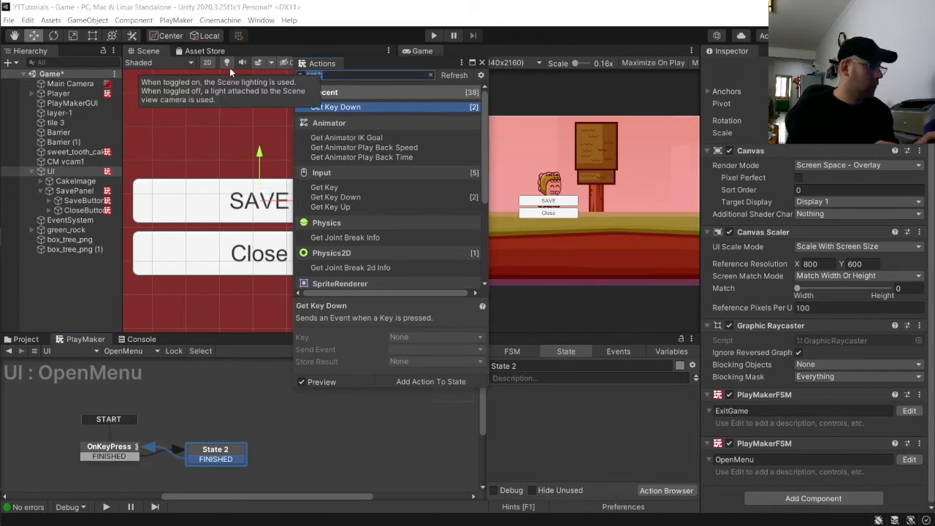
text(Activ)
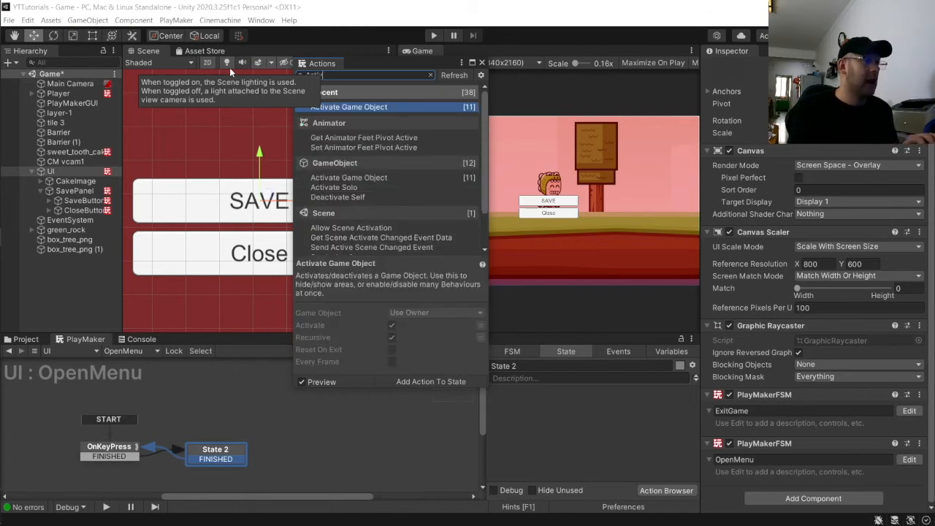
key(Return)
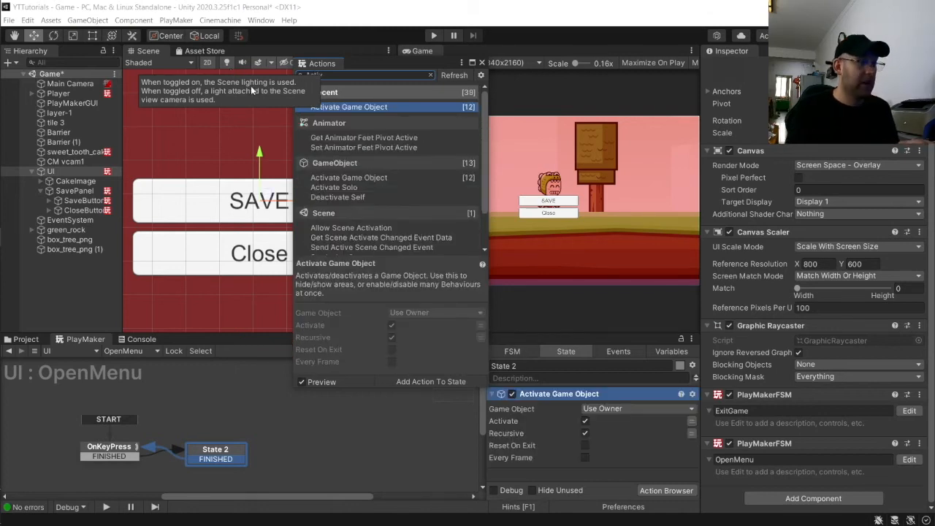
Find the Next Frame Event action for State 2 in the action browser
text(Next)
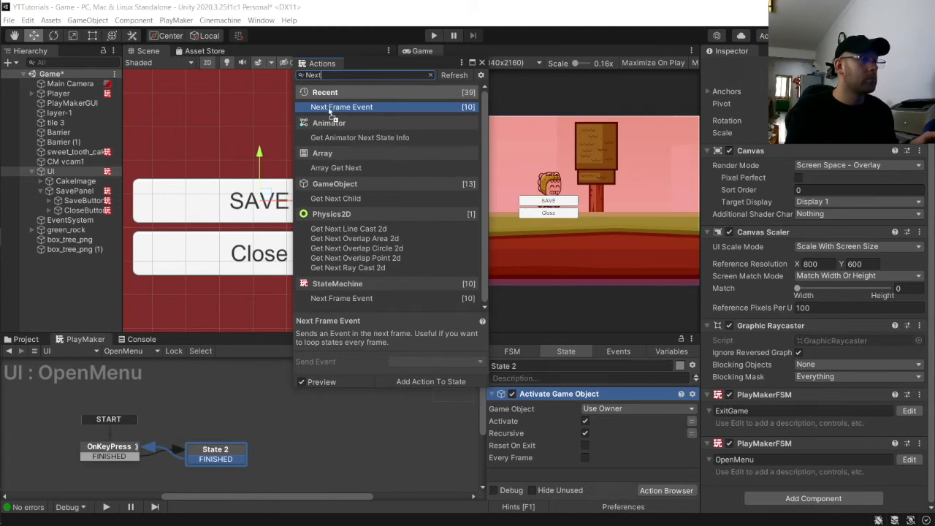
Add a Next Frame Event action to State 2 of the OpenMenu FSM and choose the event it sends
double_click(332, 109)
click(603, 410)
click(607, 433)
Switch the Activate Game Object action's target to Specify Game Object and assign the object to activate
drag(567, 430, 596, 396)
click(629, 409)
click(633, 434)
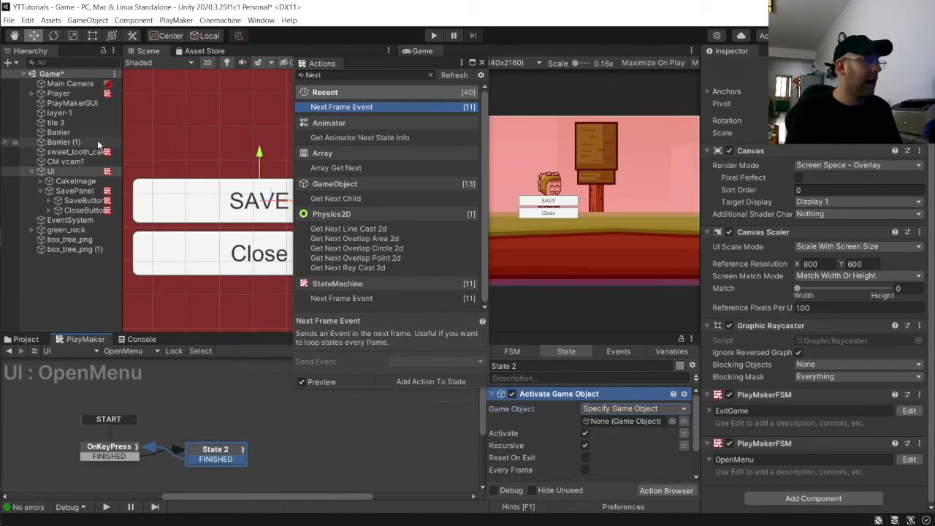
drag(604, 396, 608, 421)
Deactivate the SavePanel object under UI and close the action browser
click(66, 190)
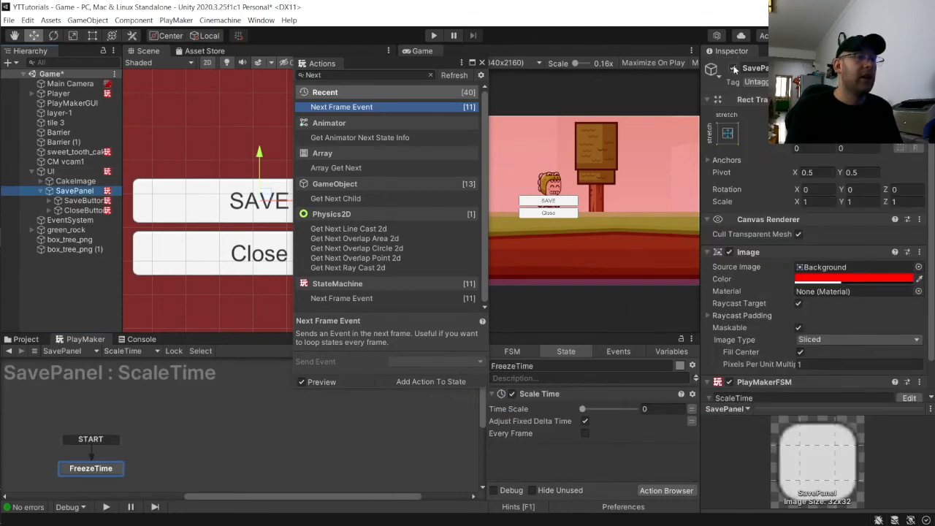
click(733, 66)
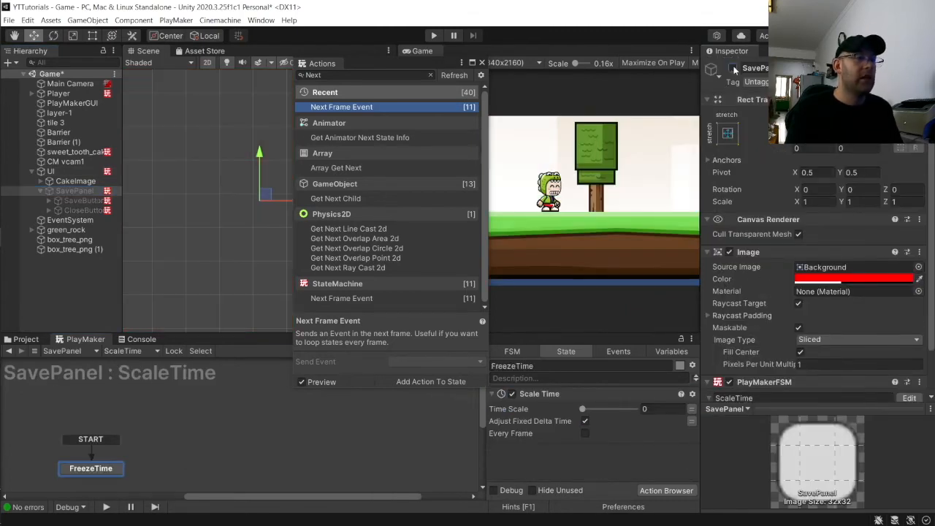
click(481, 62)
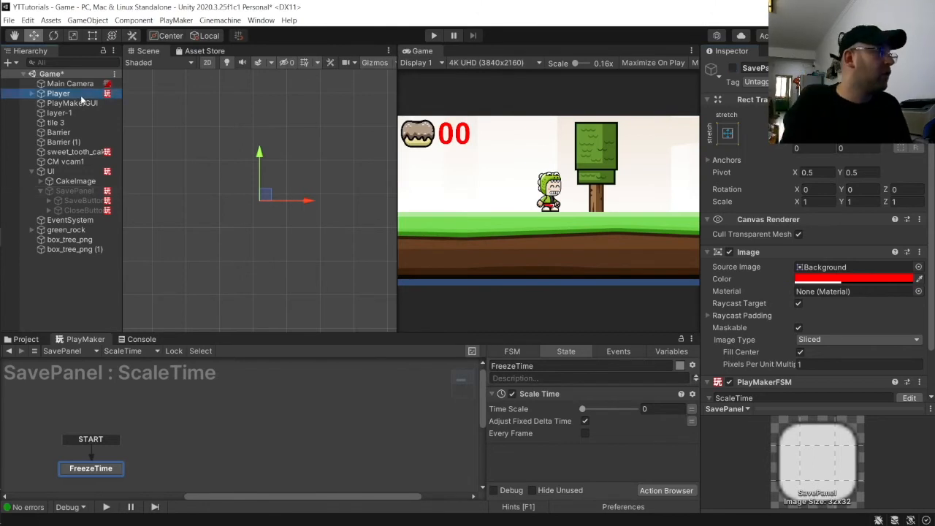
Add a new PlayMaker FSM to the Player object and name it SetPOS
click(73, 93)
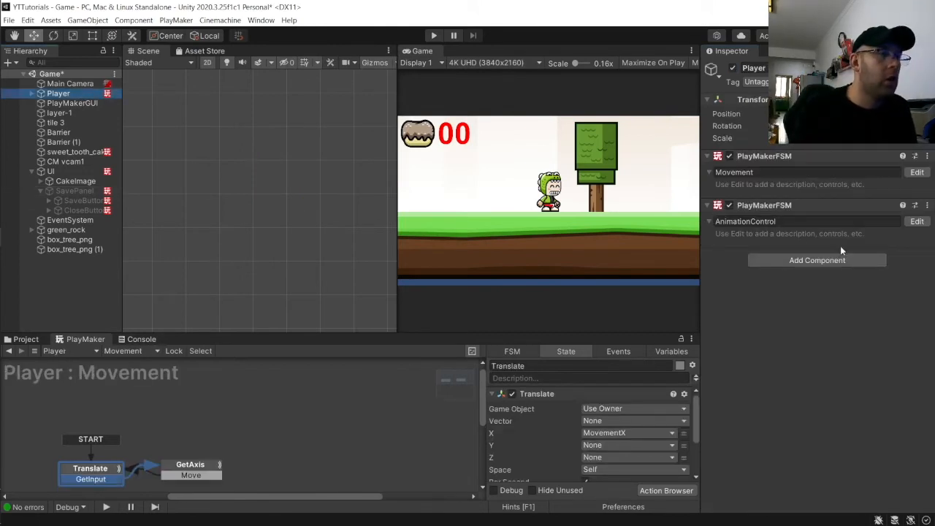
click(122, 351)
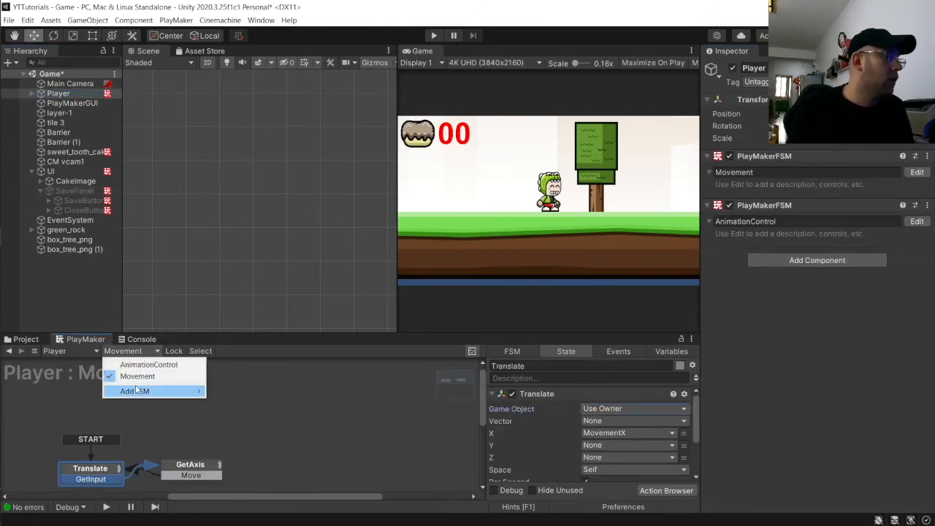
mouse_move(143, 394)
click(246, 398)
click(792, 267)
text(SetPOS)
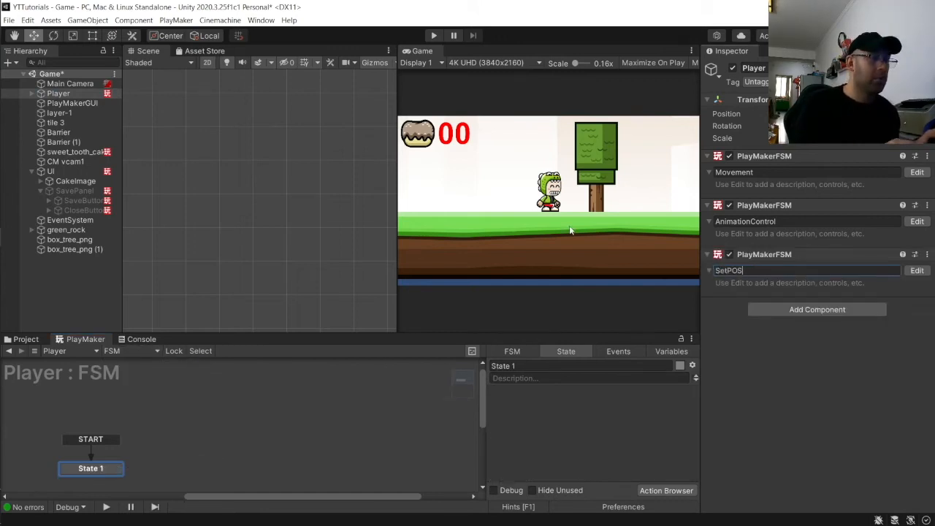
key(Return)
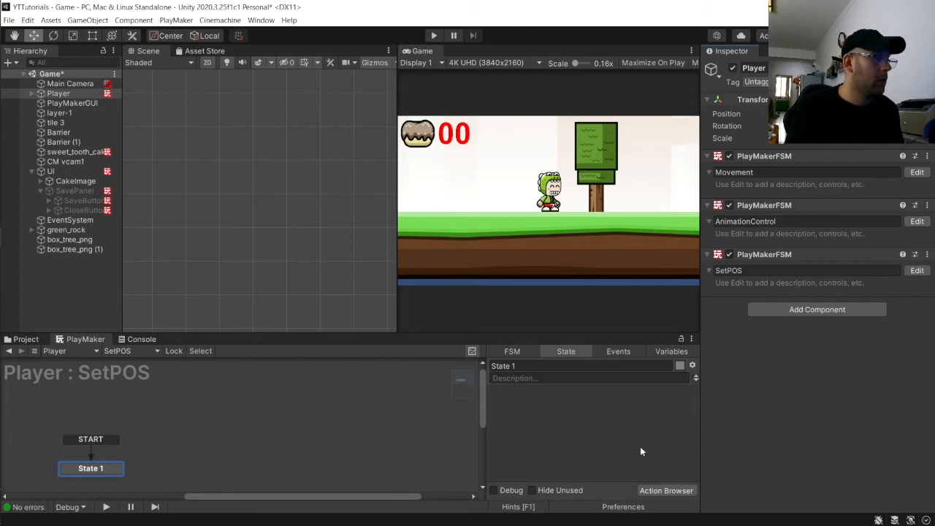
Rename the start state of the Player's SetPOS FSM to SetPosition
click(511, 366)
text(S)
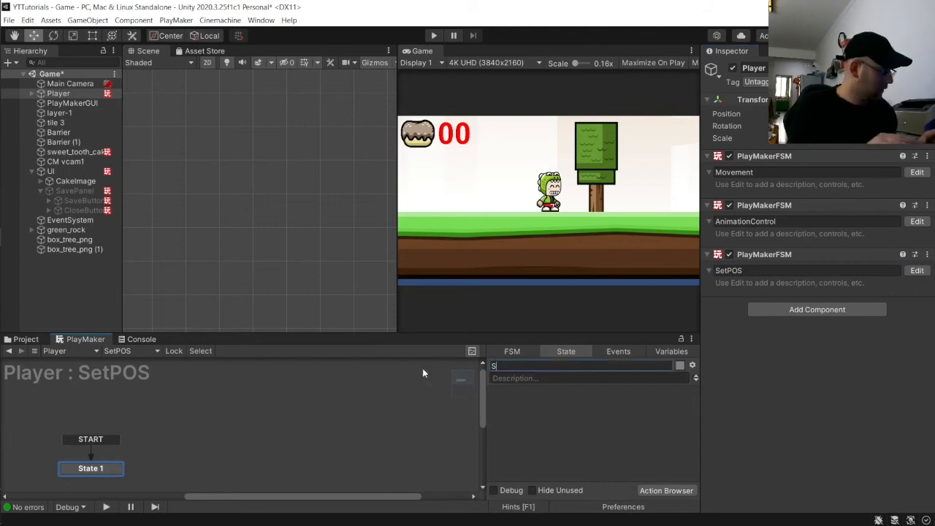
text(etP)
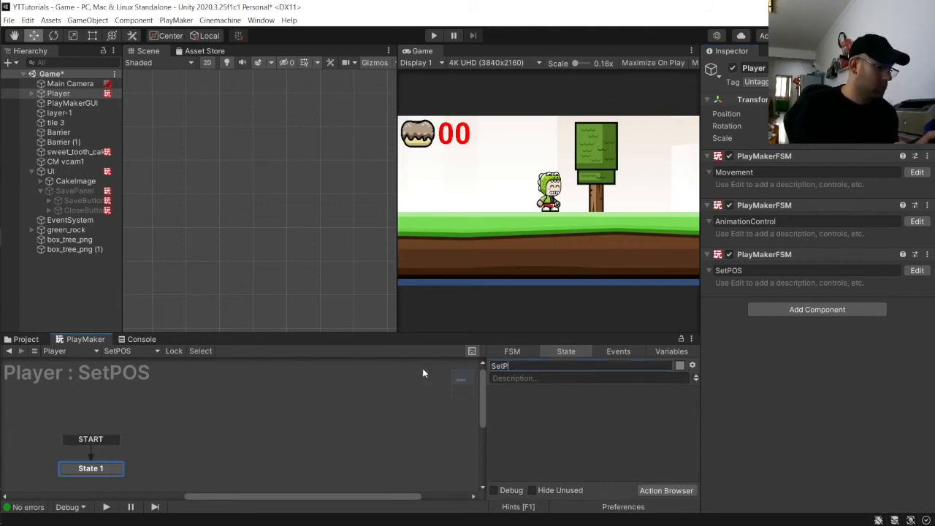
text(osition)
key(Return)
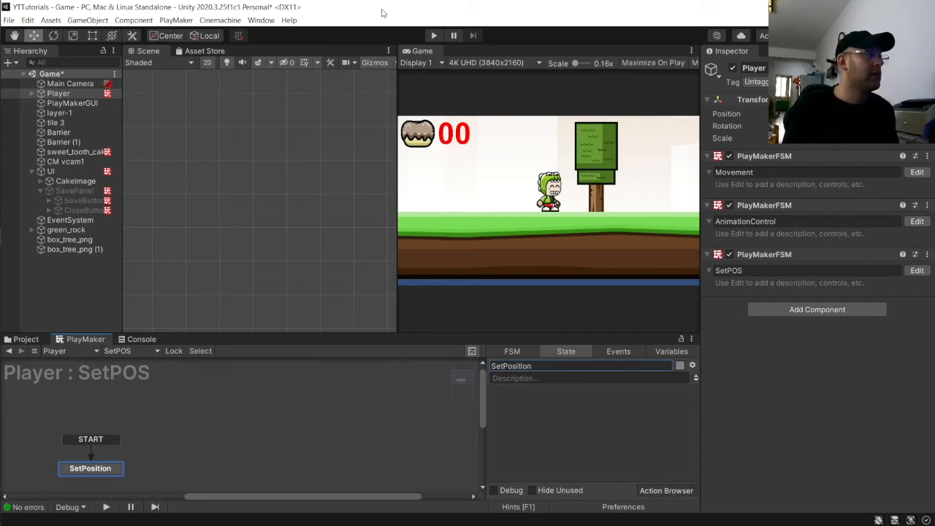
Add a Set Position 2d action to the SetPosition state with the global PlayerPos variable as its Vector, and save the scene
click(661, 490)
text(set positio)
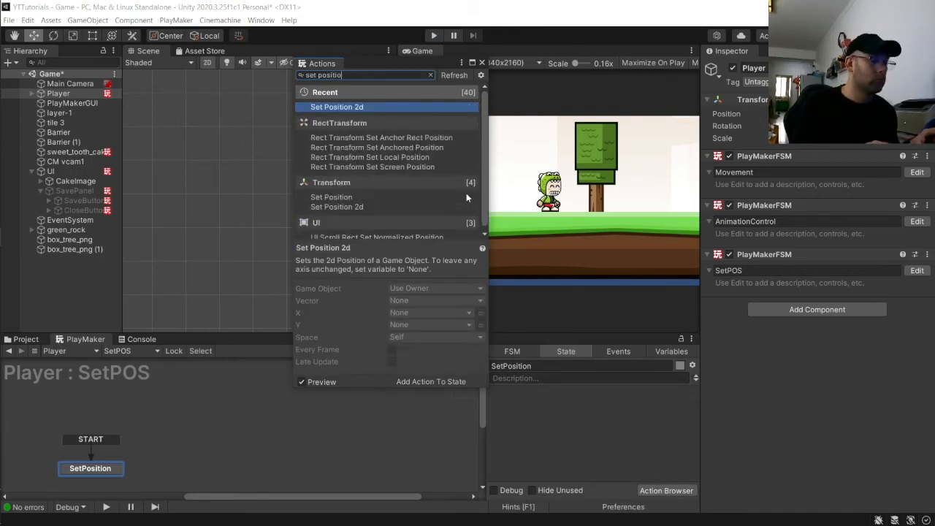
key(Return)
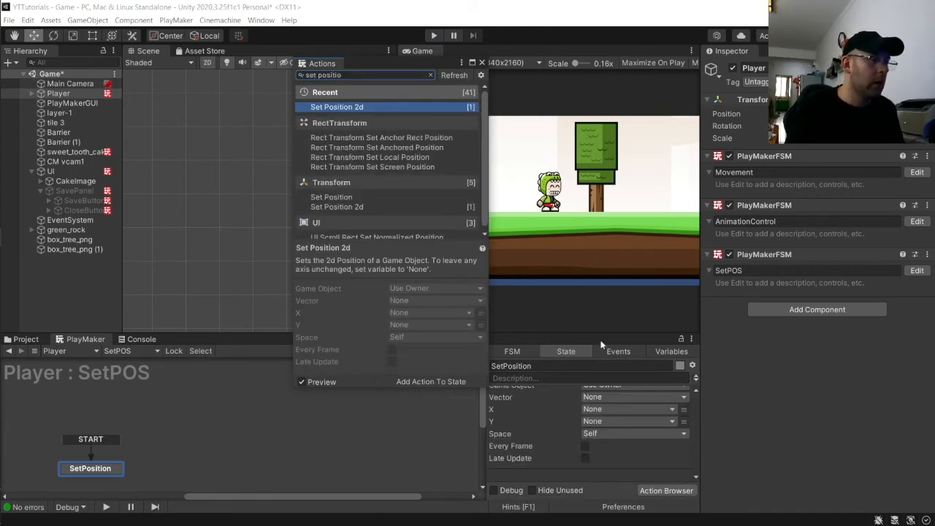
click(596, 398)
mouse_move(617, 422)
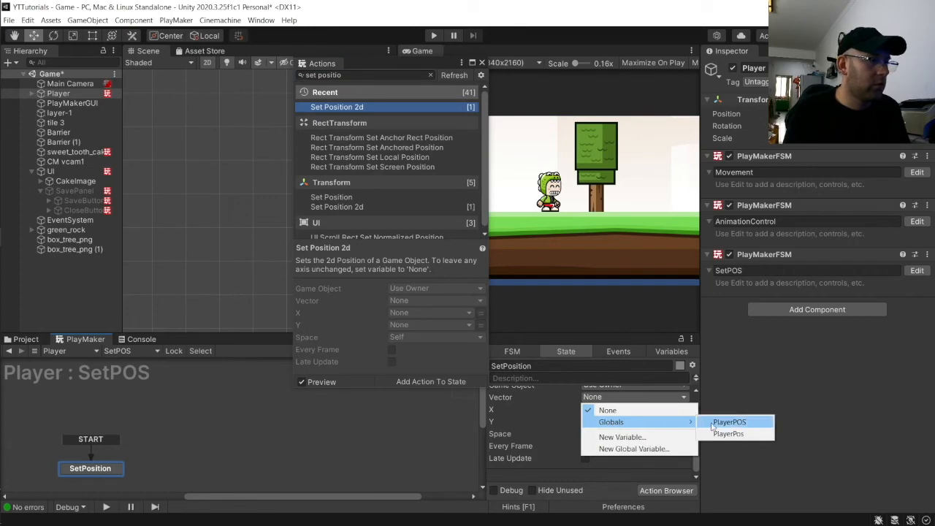
click(728, 433)
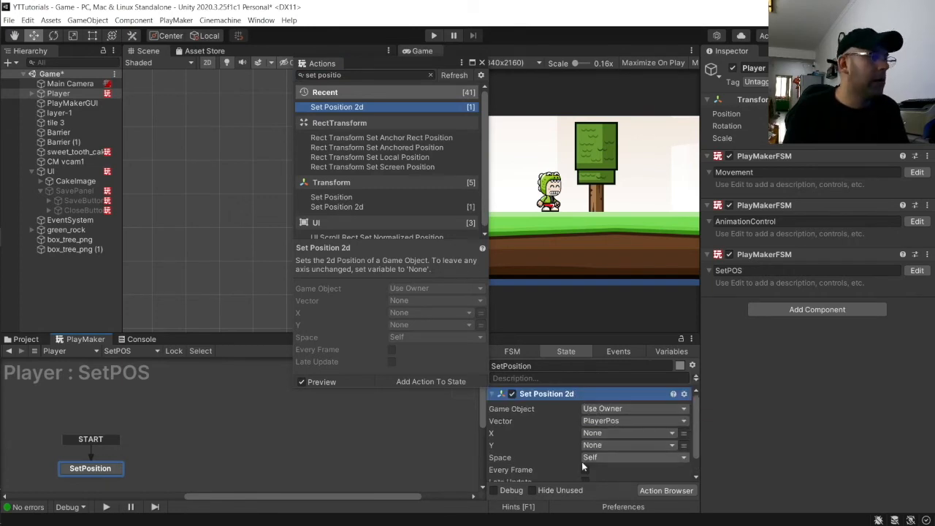
click(481, 63)
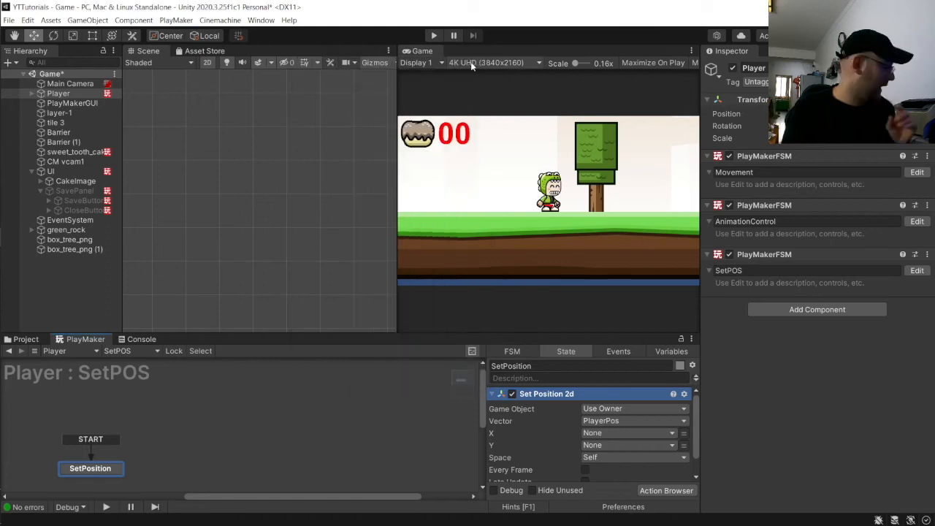
key(ctrl+s)
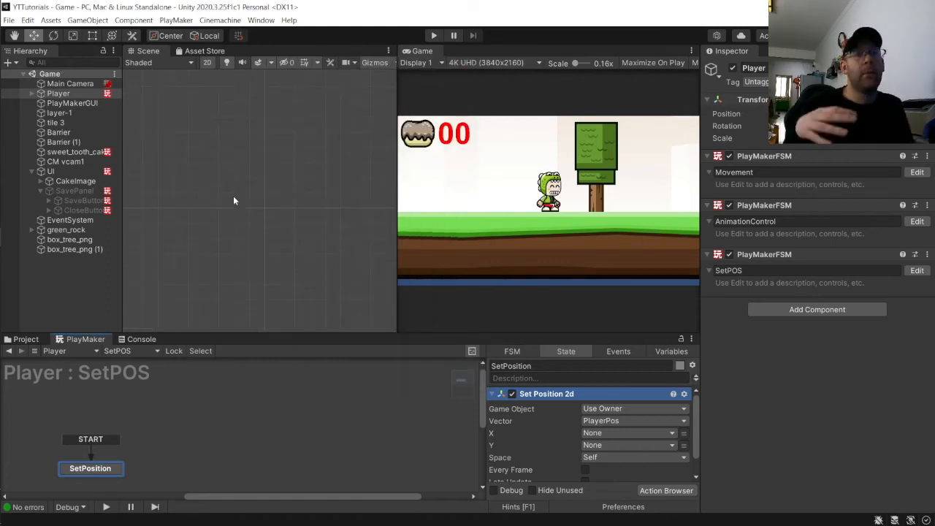
Add a PlayMaker FSM to the green_rock object that carries the trophy
double_click(76, 181)
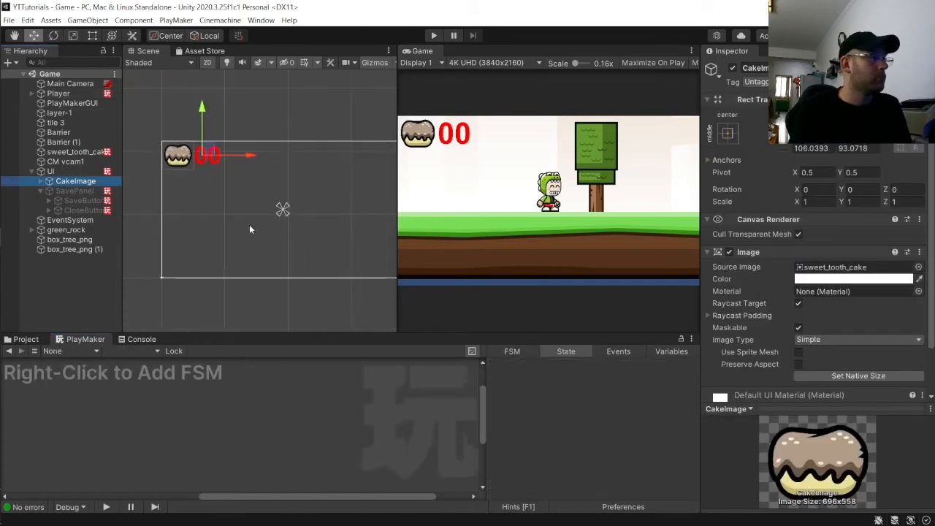
click(65, 230)
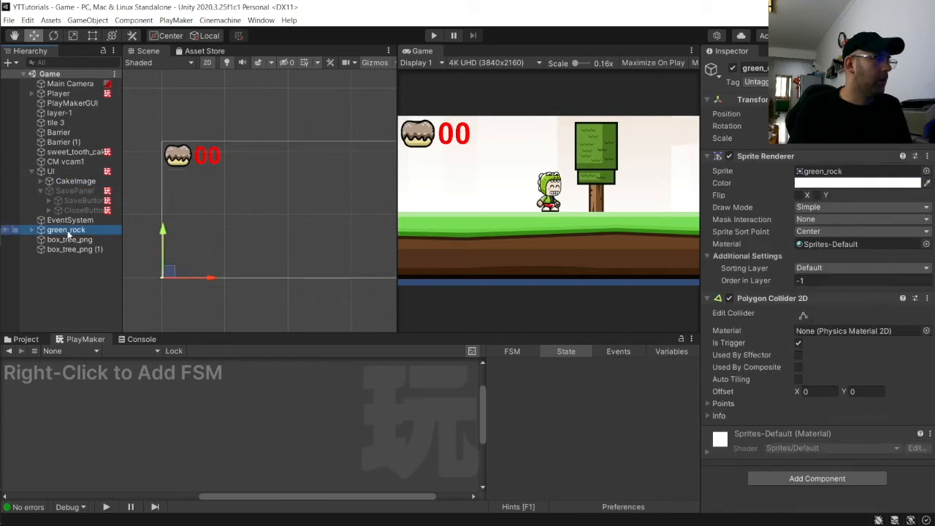
double_click(67, 231)
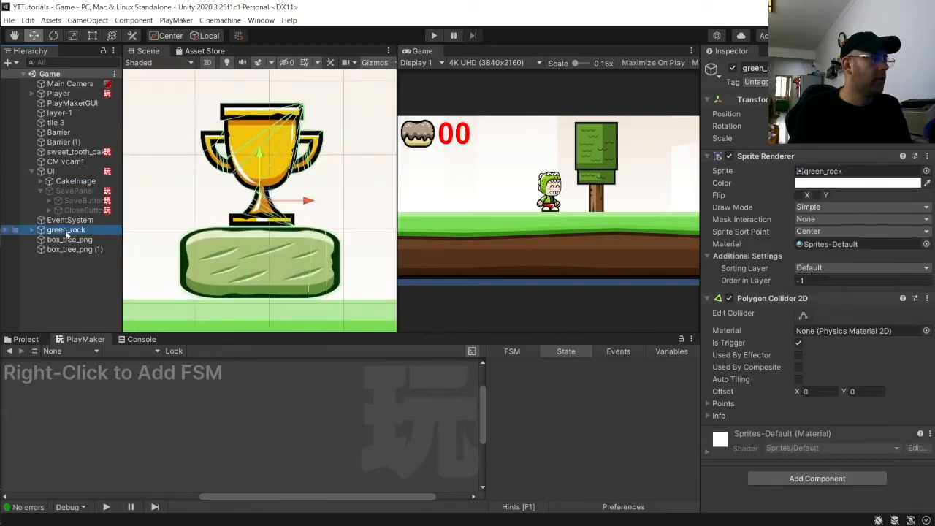
scroll(256, 224, down, 15)
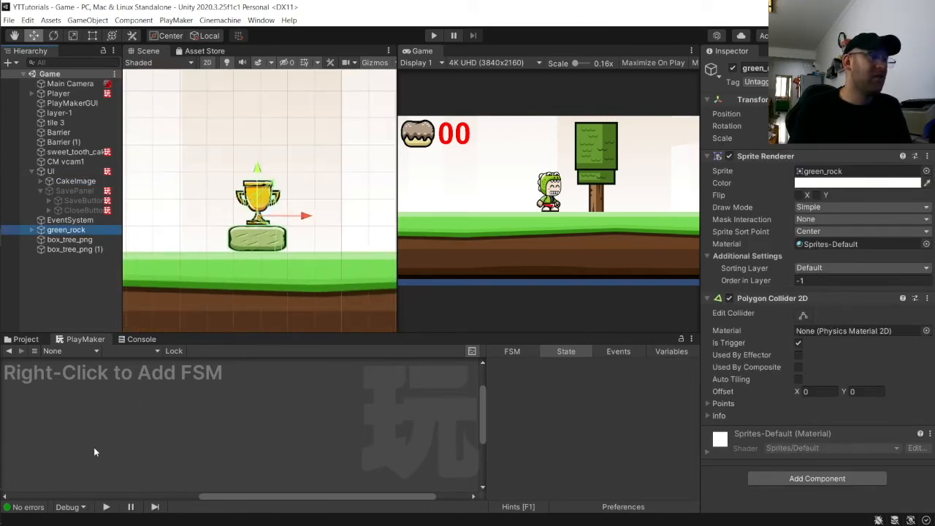
right_click(137, 421)
click(150, 429)
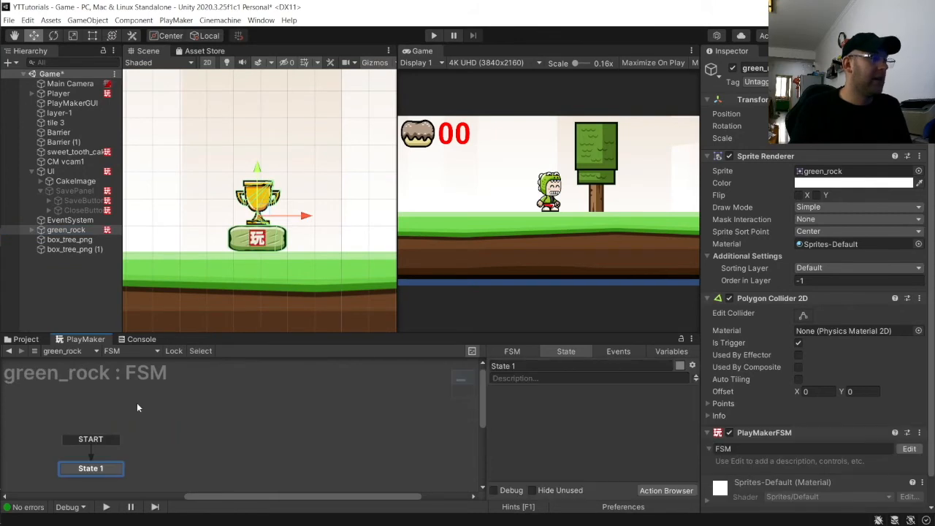
Add a second state to the green_rock FSM and name the two states OnTouch and OnExitOrEnter
right_click(183, 431)
click(216, 304)
click(91, 432)
click(516, 365)
text(OnTouch)
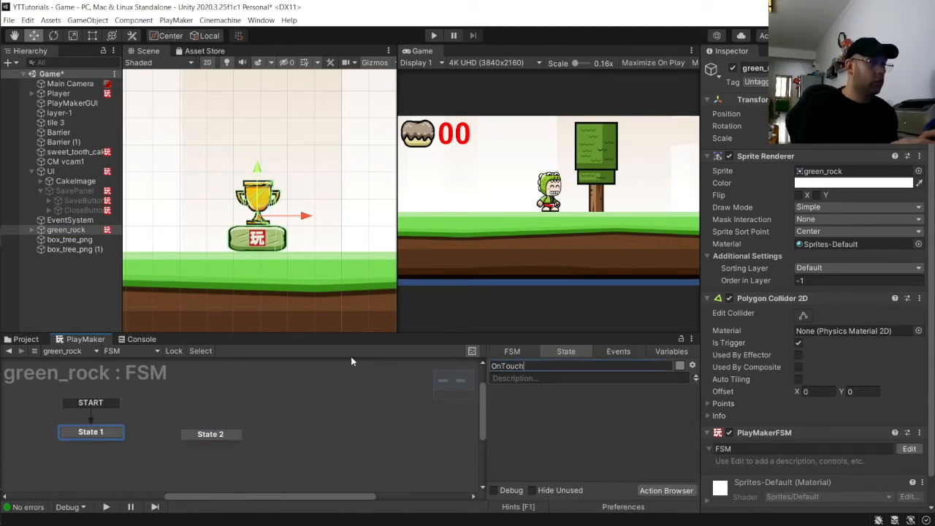
key(Return)
click(236, 435)
drag(623, 367, 398, 337)
text(OnExitOrEnter)
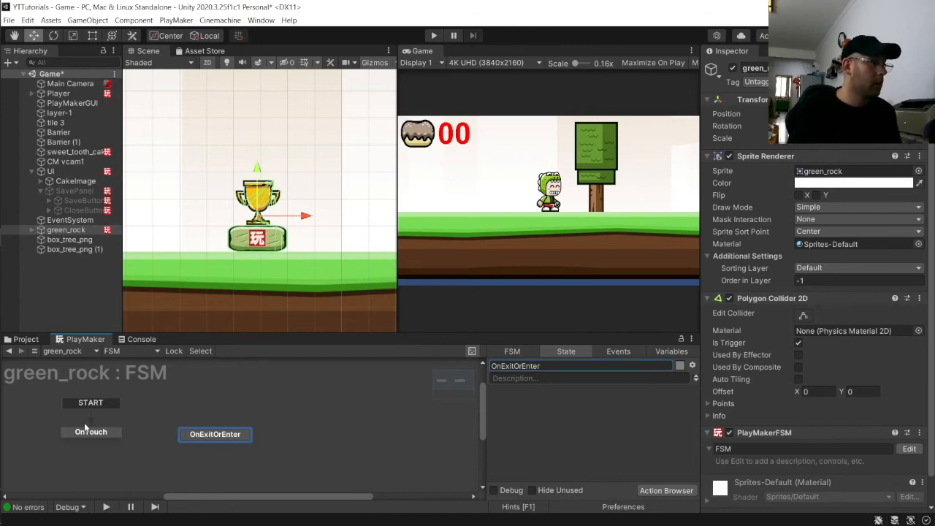
Give the OnTouch state a FINISHED transition and link it to OnExitOrEnter
right_click(78, 434)
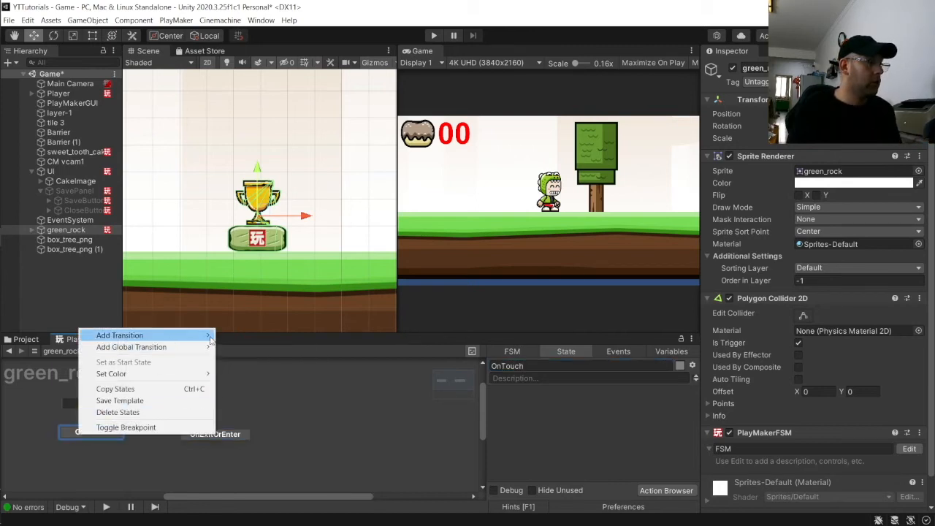
mouse_move(182, 335)
click(247, 334)
drag(92, 442, 201, 434)
drag(108, 443, 207, 435)
Add a custom event named OnExit to the green_rock FSM
click(630, 351)
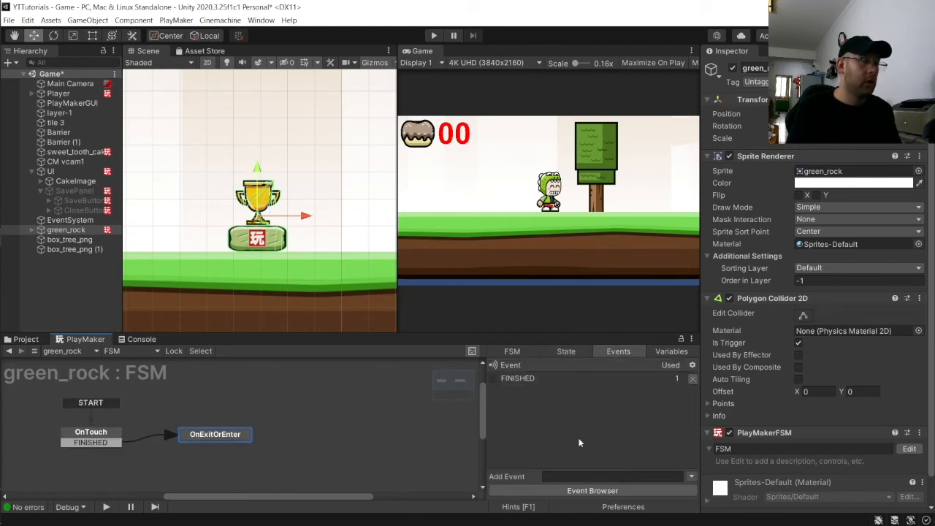
text(OnE)
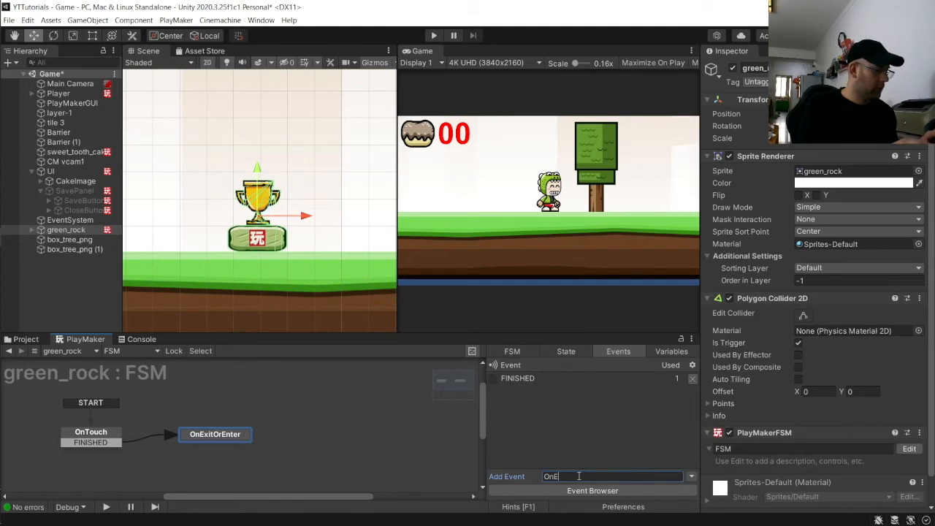
text(xit)
key(Return)
Add FINISHED and OnExit transitions to the OnExitOrEnter state and link OnExit back to OnTouch
click(210, 436)
right_click(209, 437)
mouse_move(242, 337)
click(383, 337)
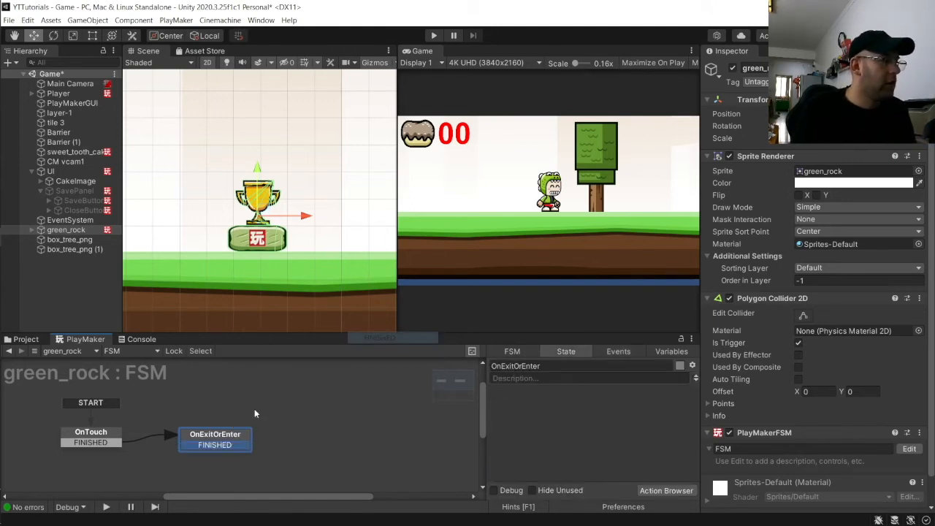
right_click(226, 442)
mouse_move(319, 339)
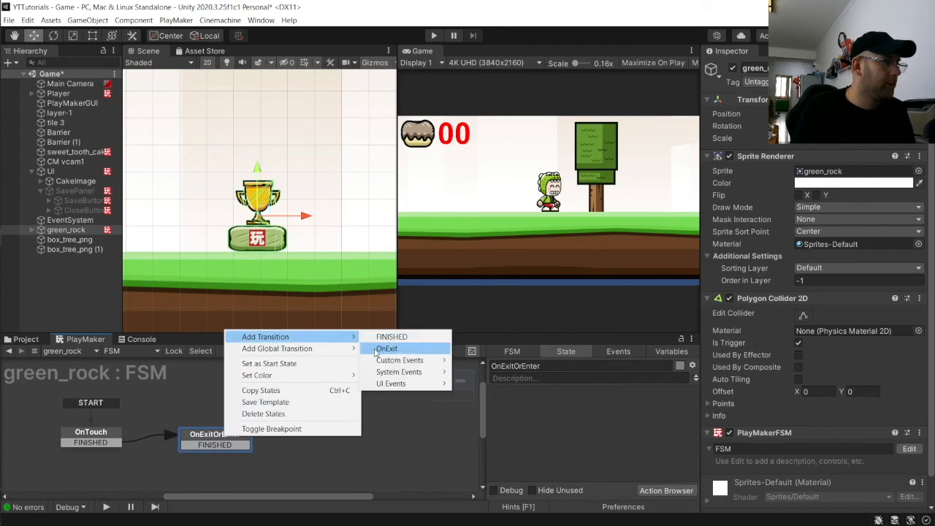
click(383, 346)
drag(215, 444, 93, 439)
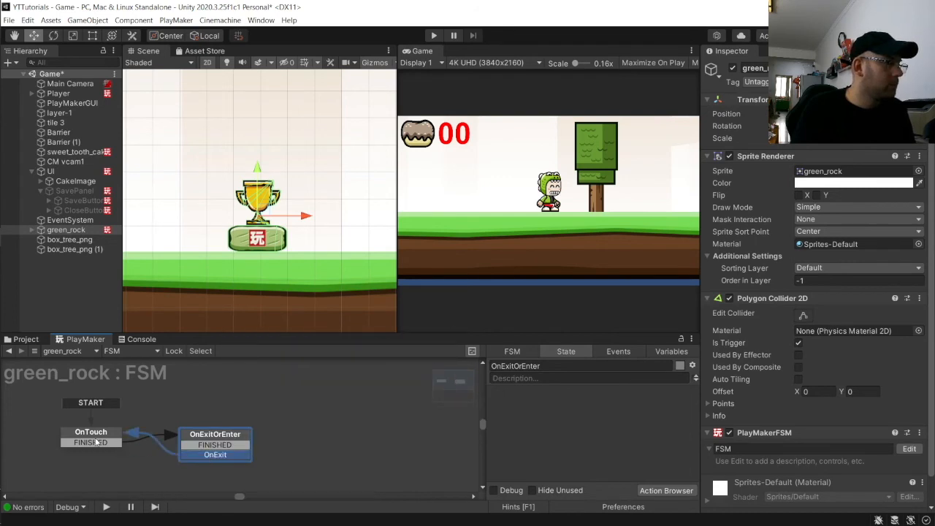
Add a third state named Save and link OnExitOrEnter's FINISHED transition to it
right_click(336, 433)
click(385, 297)
click(541, 367)
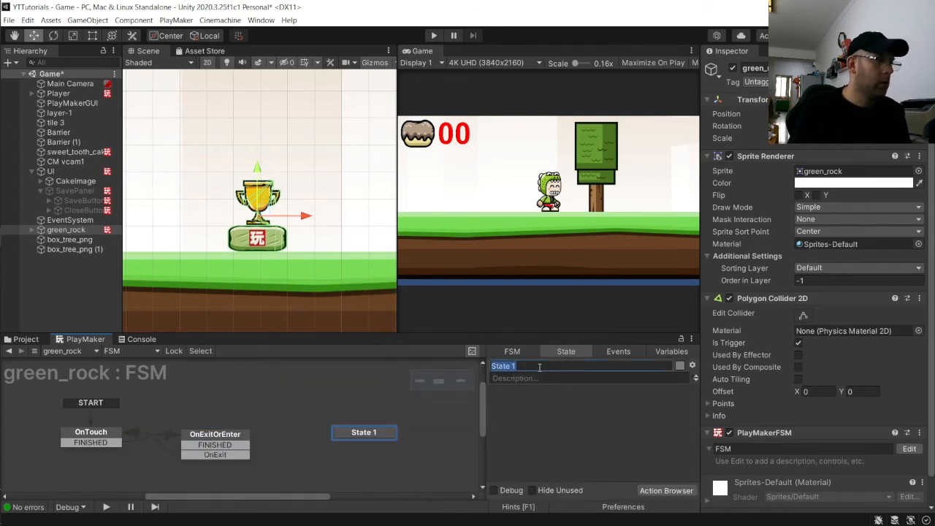
text(Save)
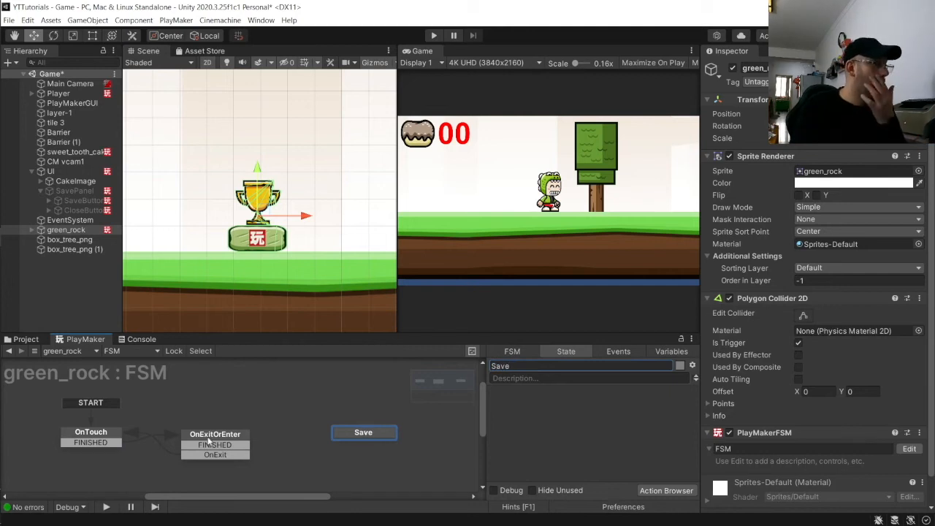
click(242, 449)
drag(247, 445, 358, 435)
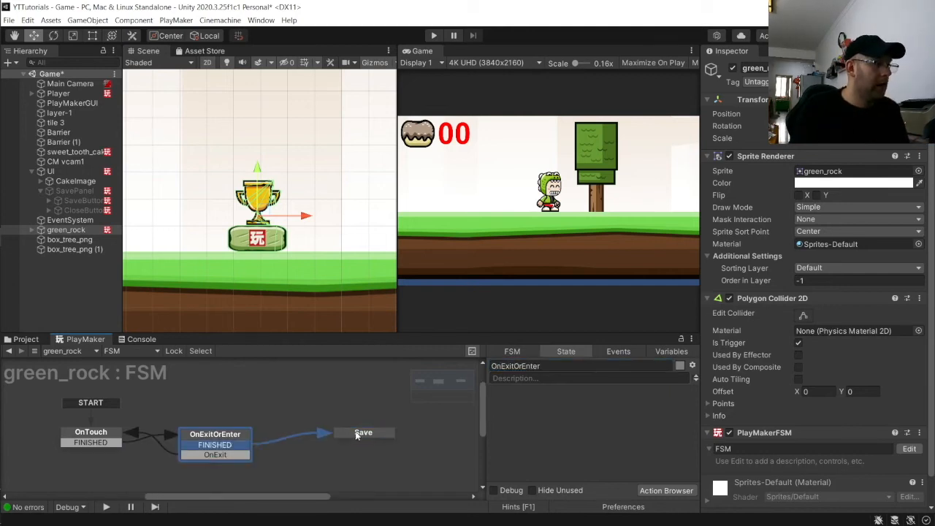
Give the Save state a FINISHED transition and link it back to OnTouch
right_click(357, 433)
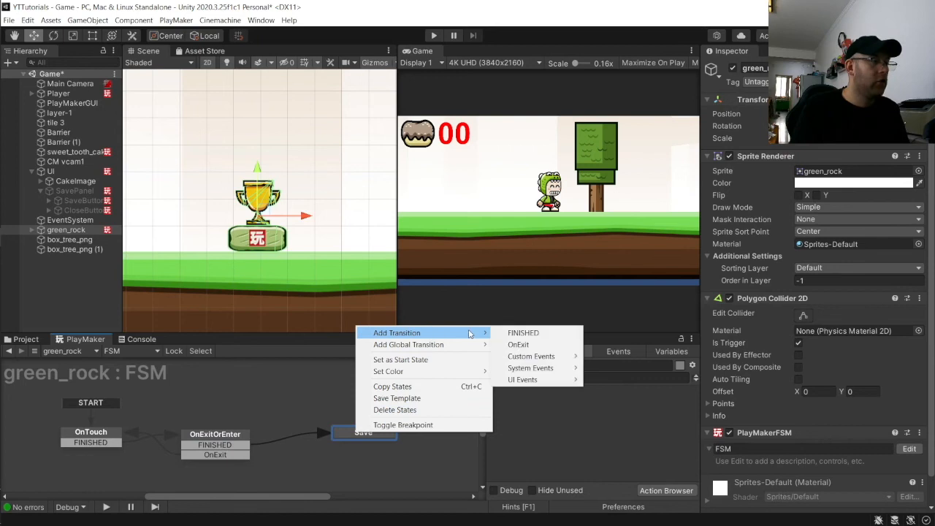
click(504, 333)
drag(358, 443, 111, 444)
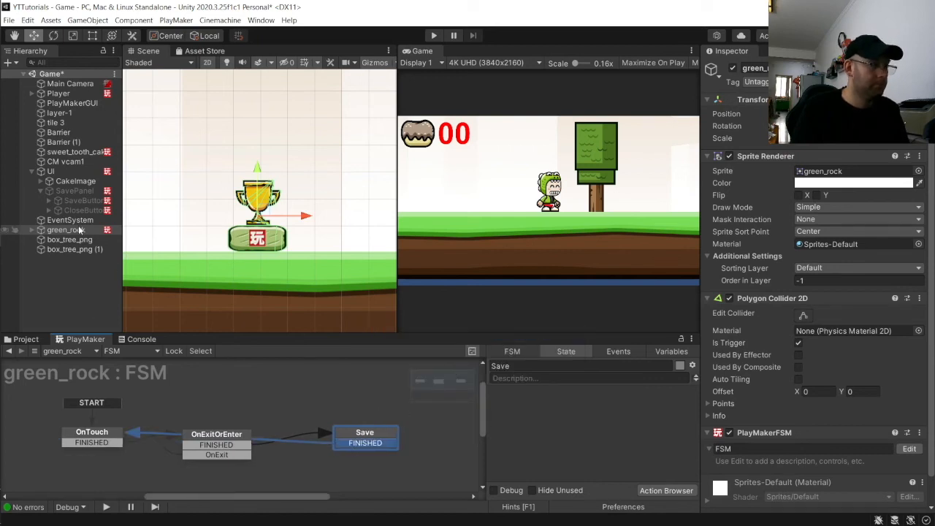
Add a Trigger2D Event action to the OnTouch state of the green_rock FSM
click(78, 437)
click(666, 490)
text(trigg)
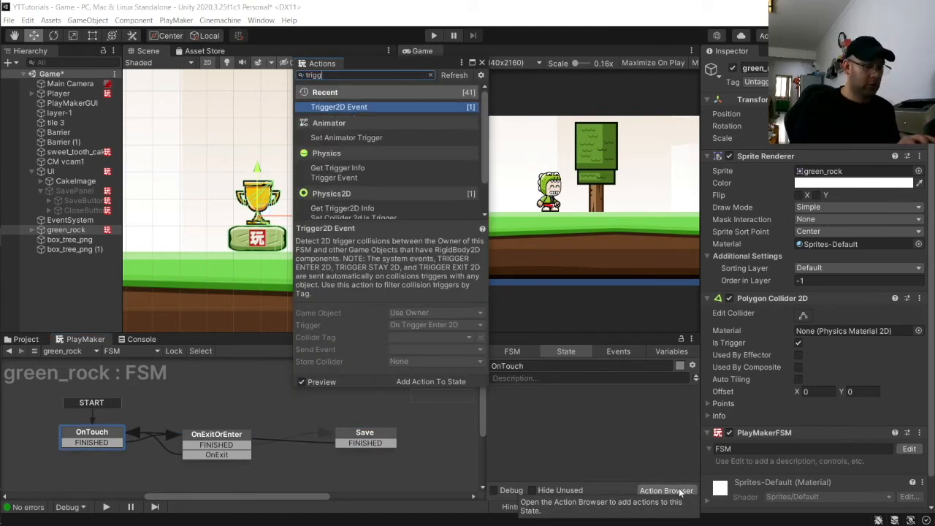
key(Return)
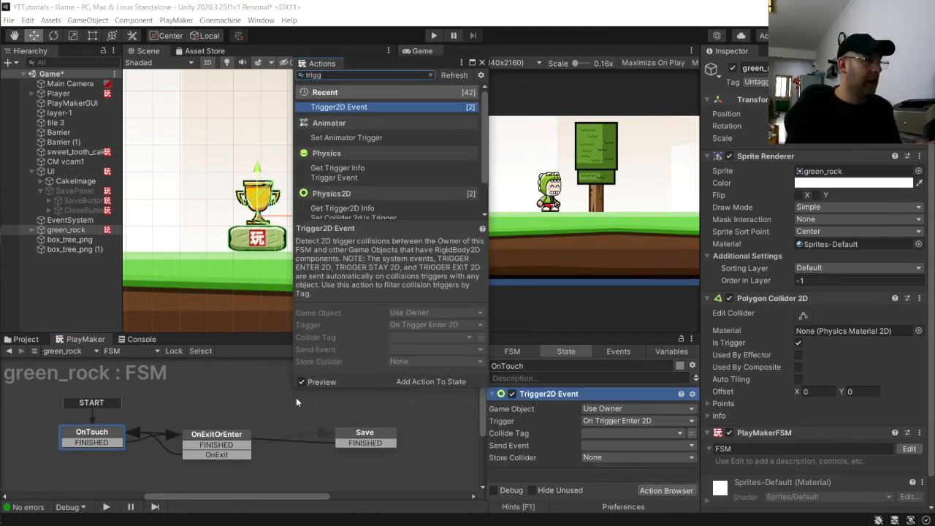
Add a Trigger2D Event action to the OnExitOrEnter state
click(236, 445)
mouse_move(224, 439)
mouse_down()
mouse_move(240, 411)
mouse_move(70, 398)
mouse_move(210, 433)
mouse_up()
click(352, 108)
double_click(352, 108)
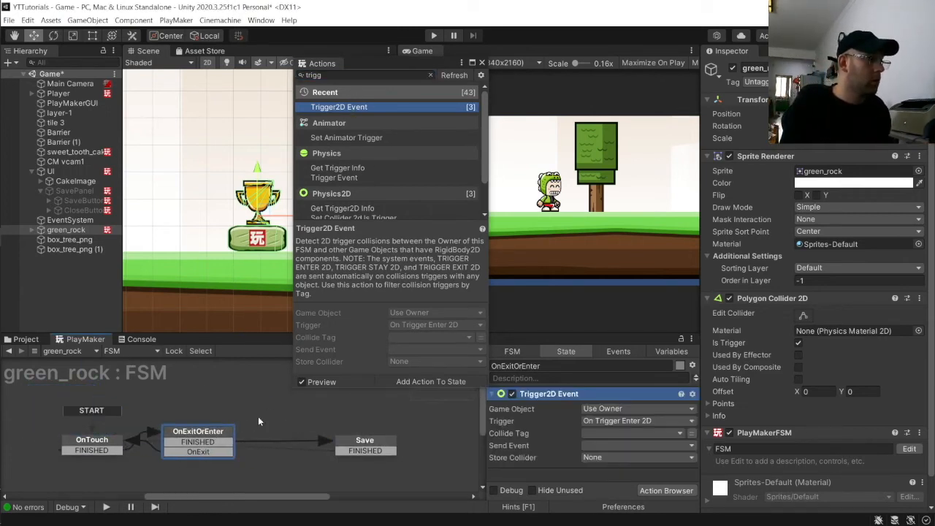
Set the Collide Tag of the OnTouch state's Trigger2D Event to Player
click(90, 443)
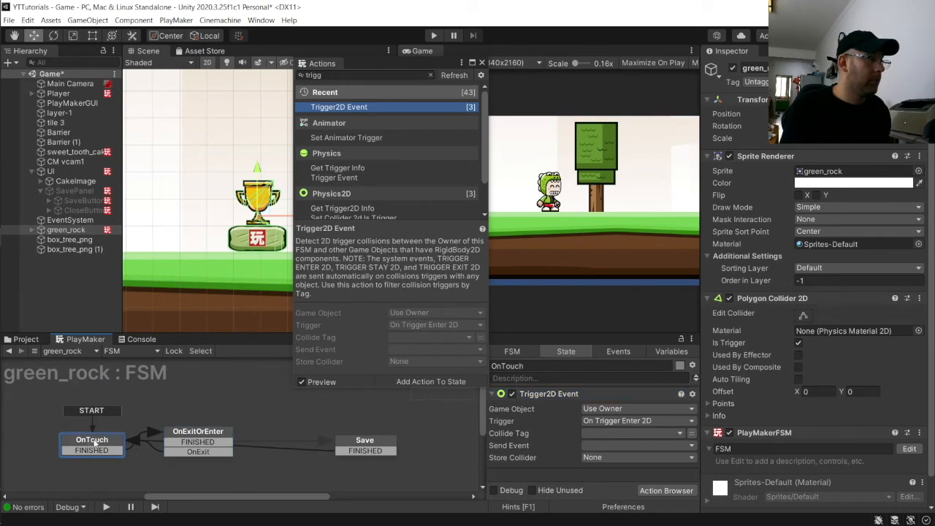
click(481, 63)
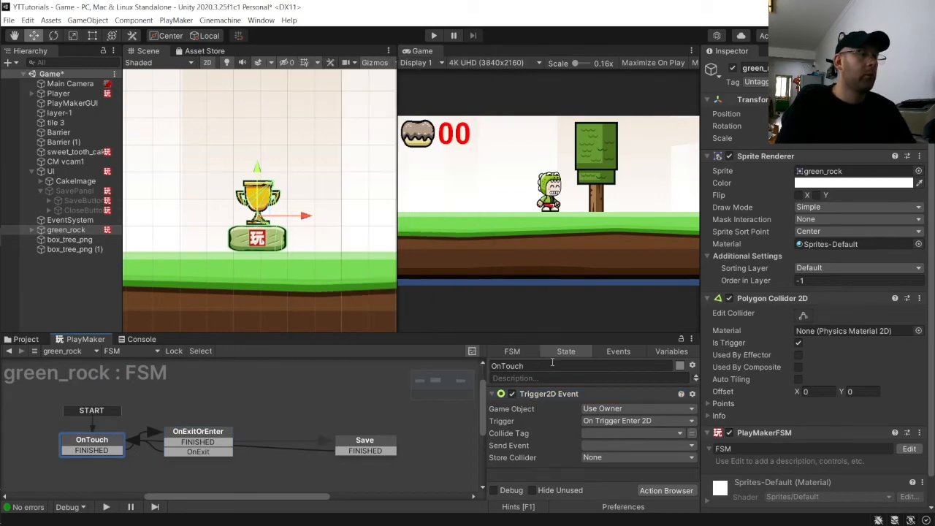
click(607, 436)
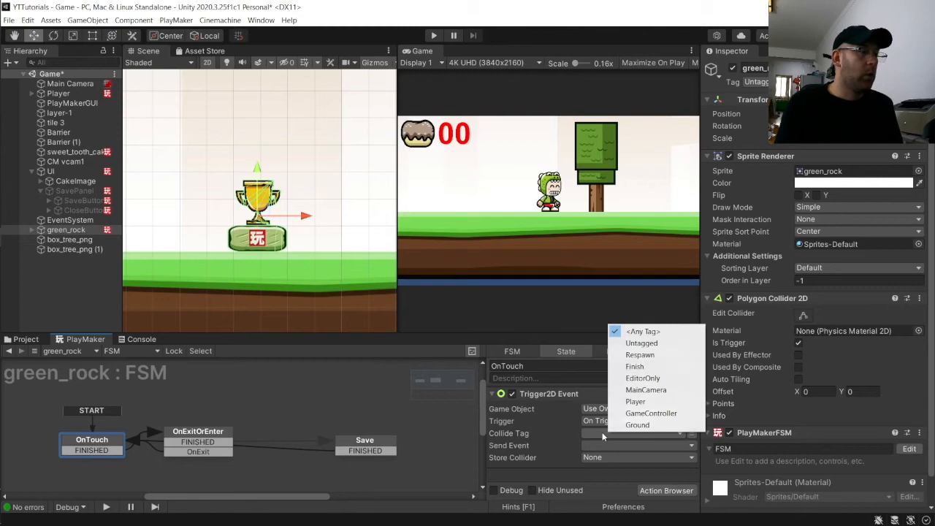
click(650, 402)
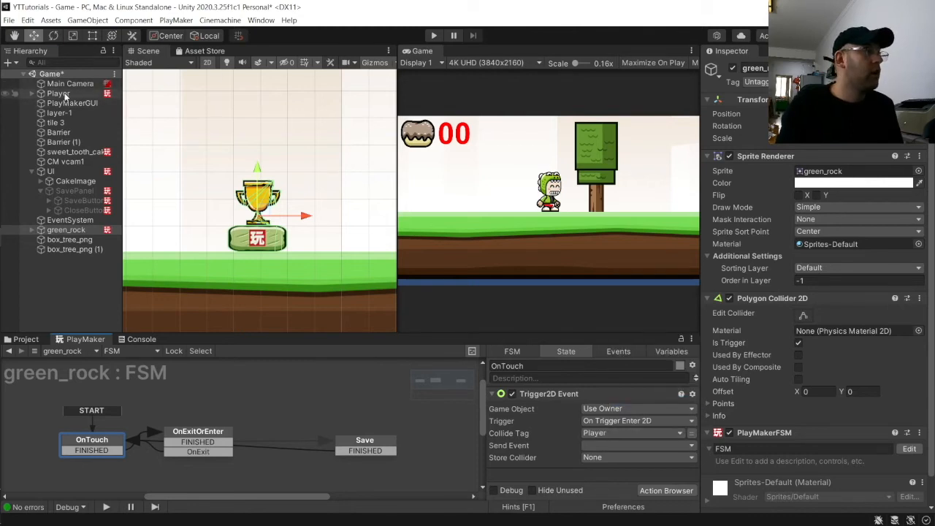
Assign the Player tag to the Player game object
click(58, 93)
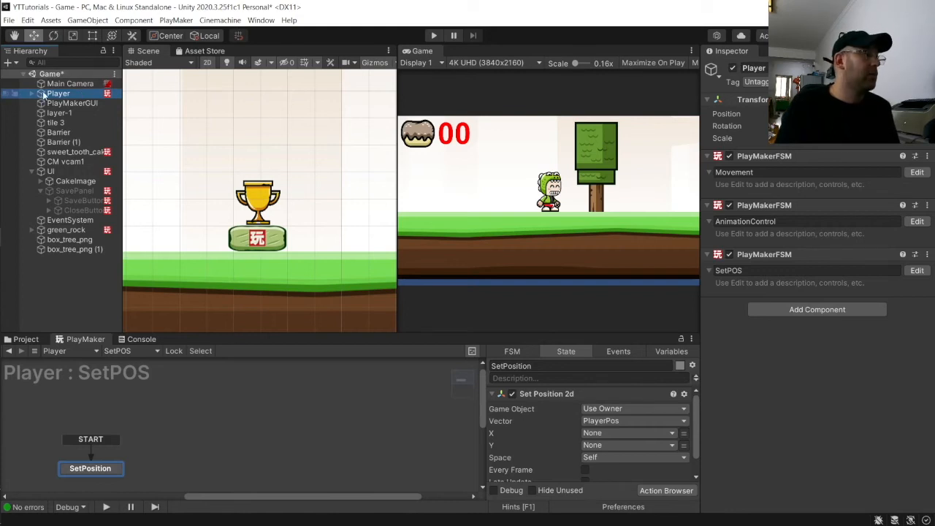
click(756, 81)
click(769, 153)
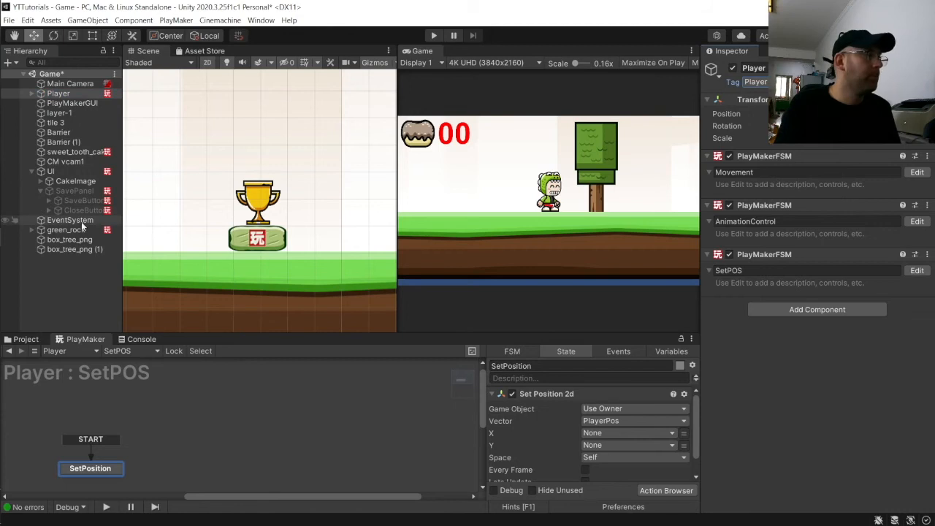
Make the Trigger2D Event in green_rock's OnTouch state send the FINISHED event
click(66, 230)
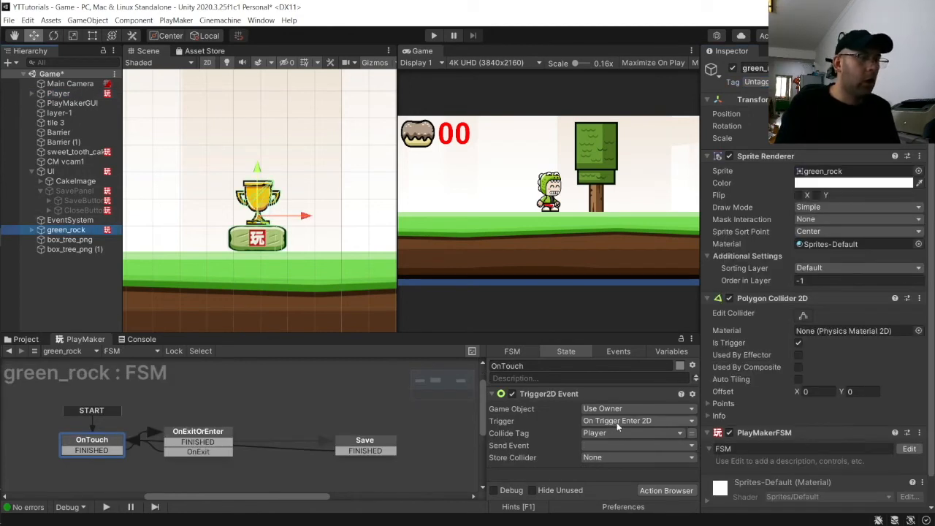
click(621, 446)
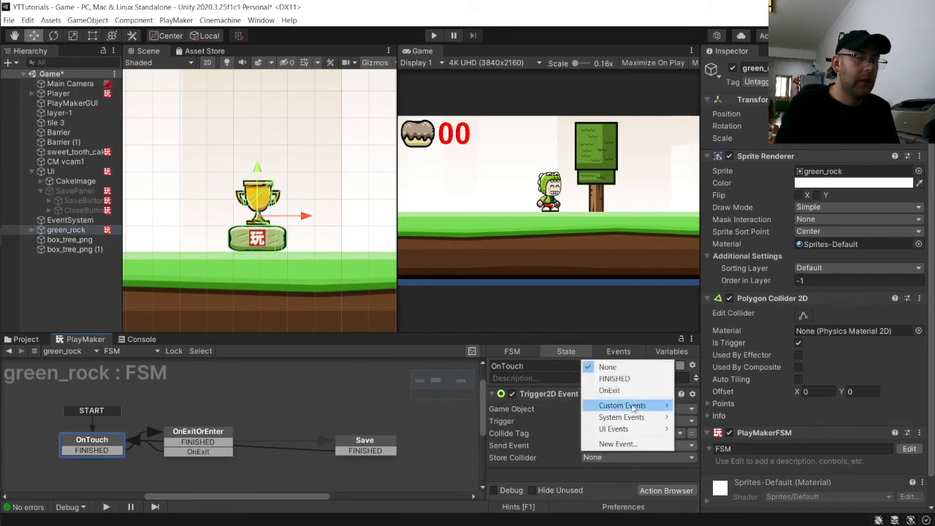
click(614, 378)
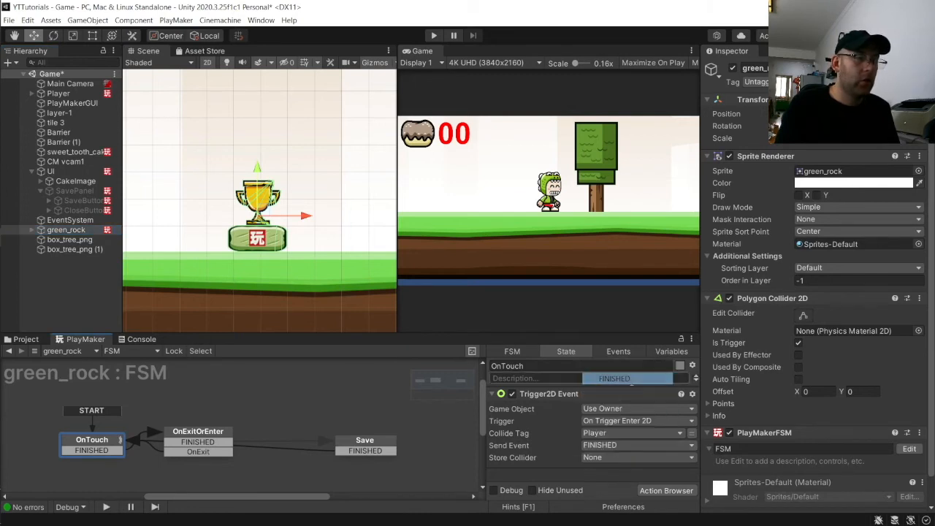
Configure OnExitOrEnter's Trigger2D Event with On Trigger Exit 2D, Collide Tag Player and Send Event OnExit, and shift the state slightly in the graph
click(203, 432)
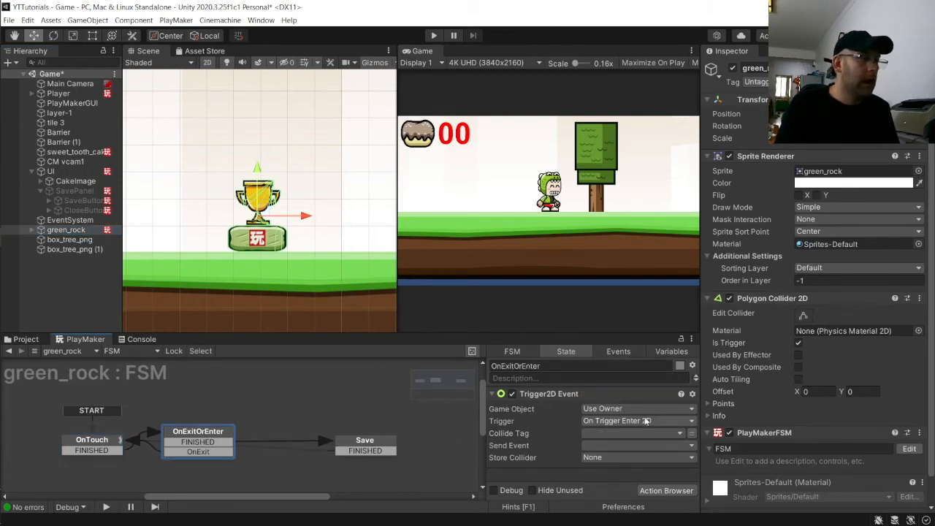
click(629, 422)
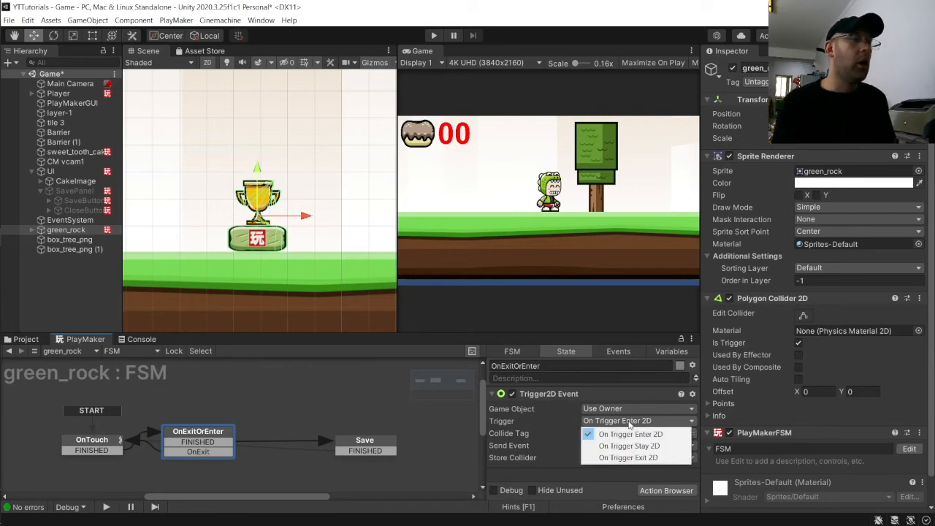
click(618, 458)
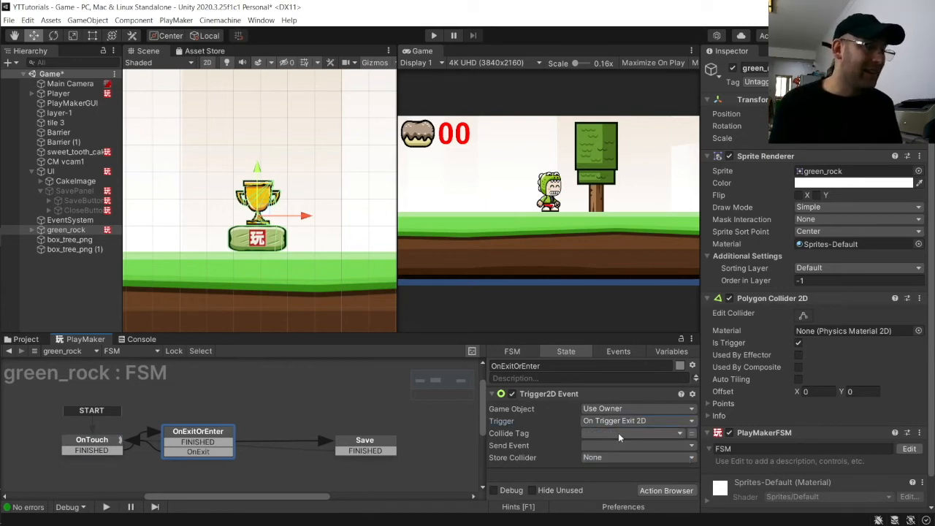
click(618, 433)
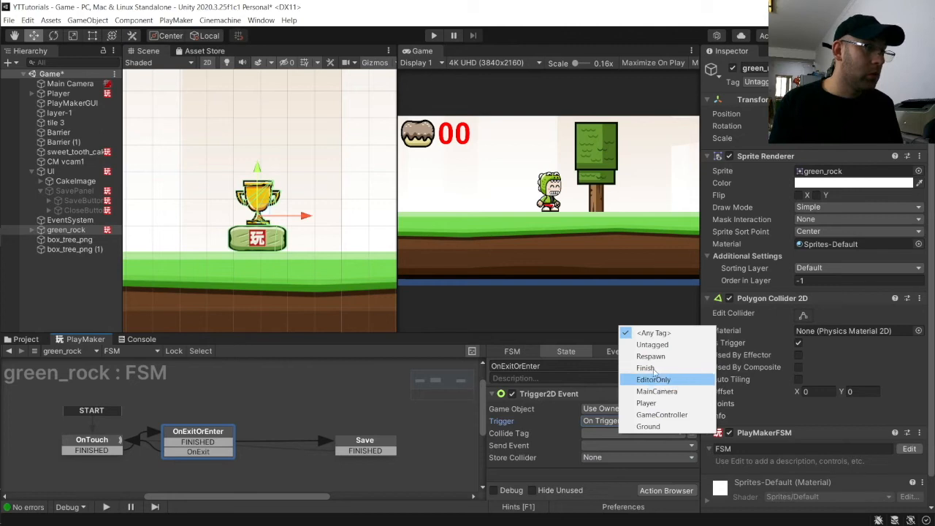
click(645, 402)
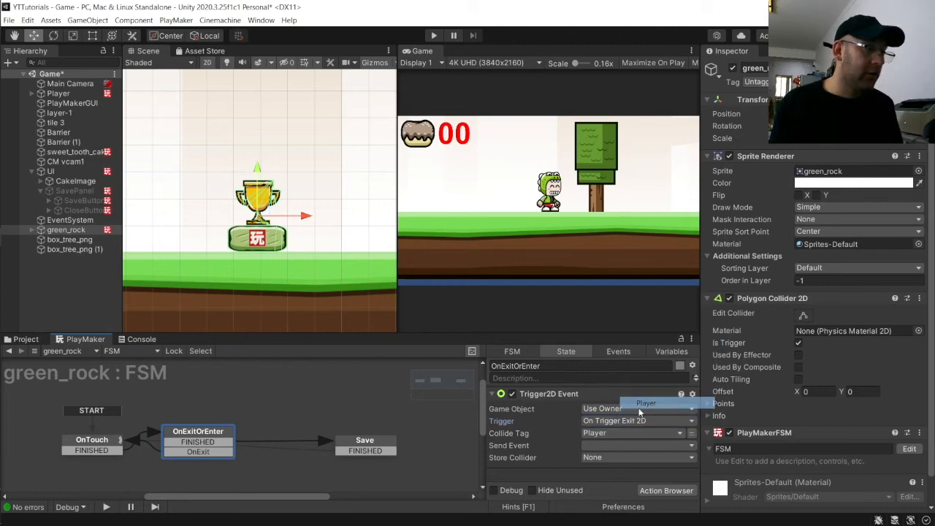
click(612, 445)
click(609, 390)
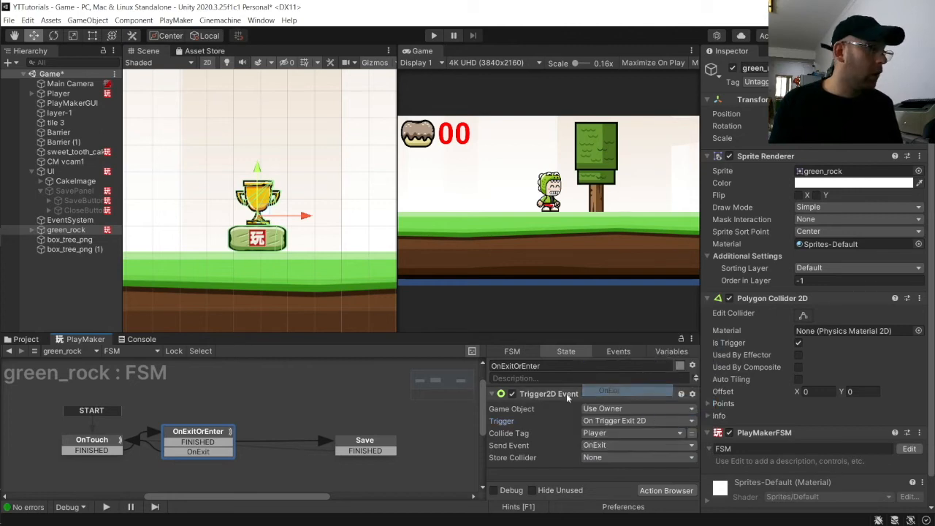
drag(203, 434, 221, 420)
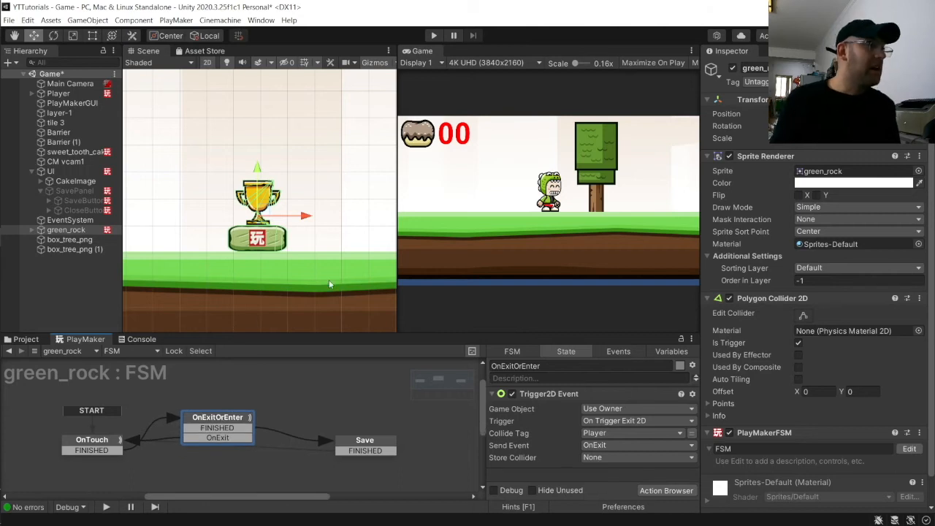
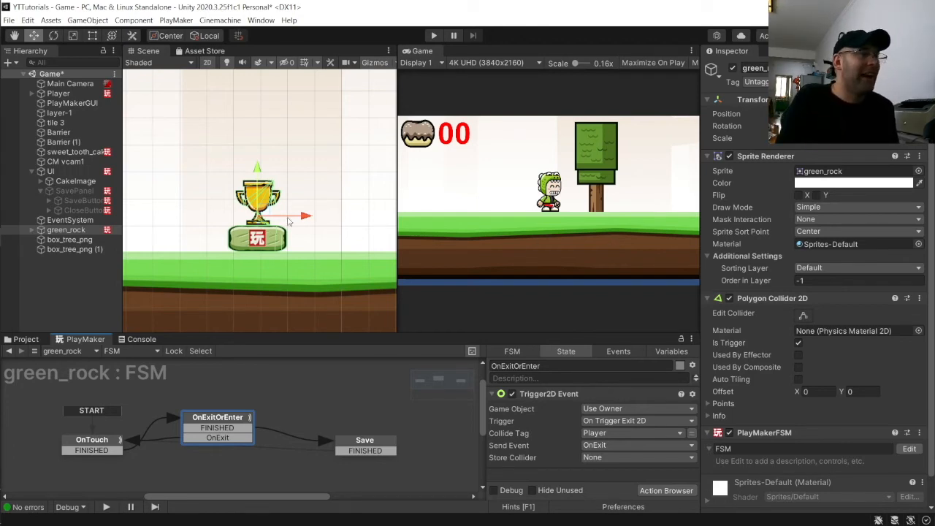
Add a Next Frame Event action to the Save state, with two PlayerPrefs Save Variable actions above it
click(385, 439)
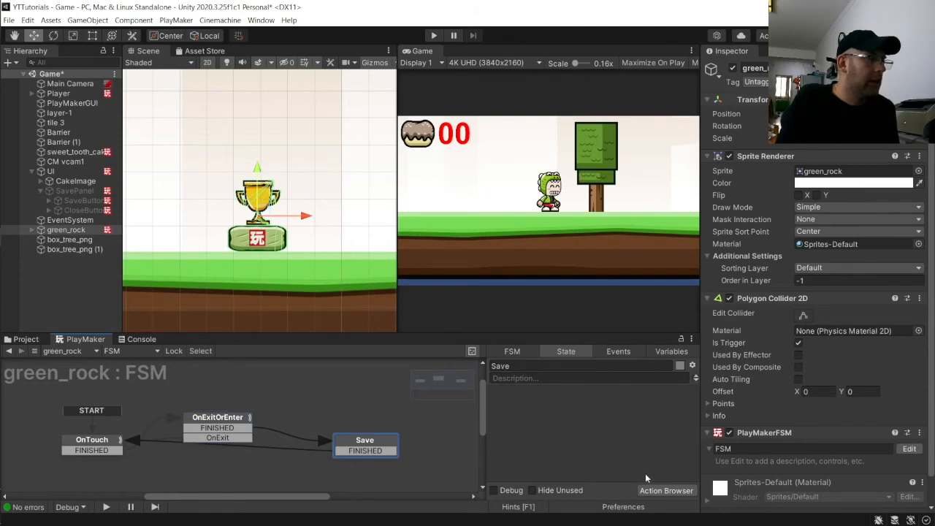
click(667, 491)
click(431, 75)
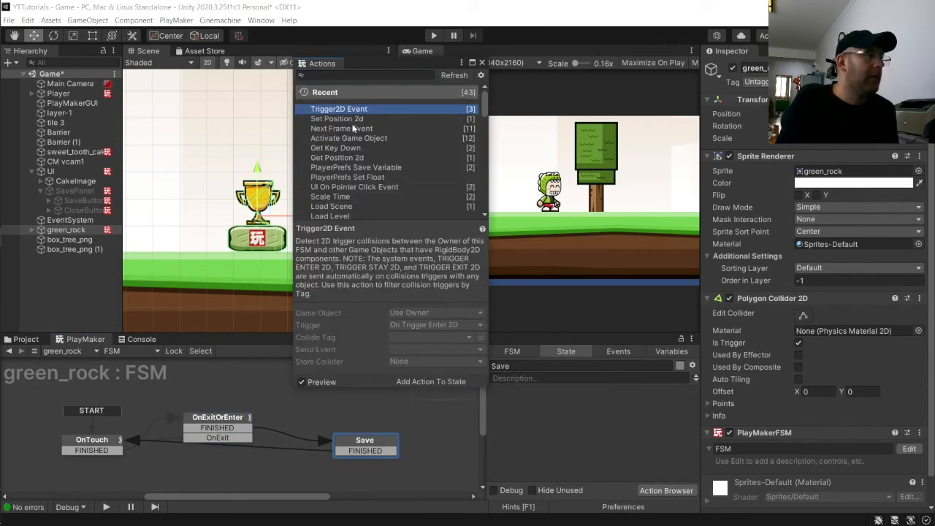
click(353, 129)
double_click(353, 130)
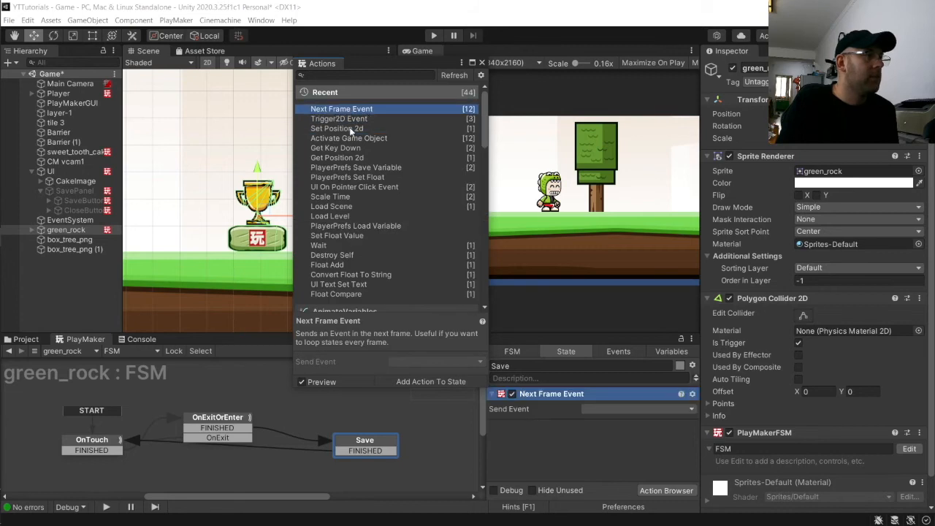
double_click(354, 167)
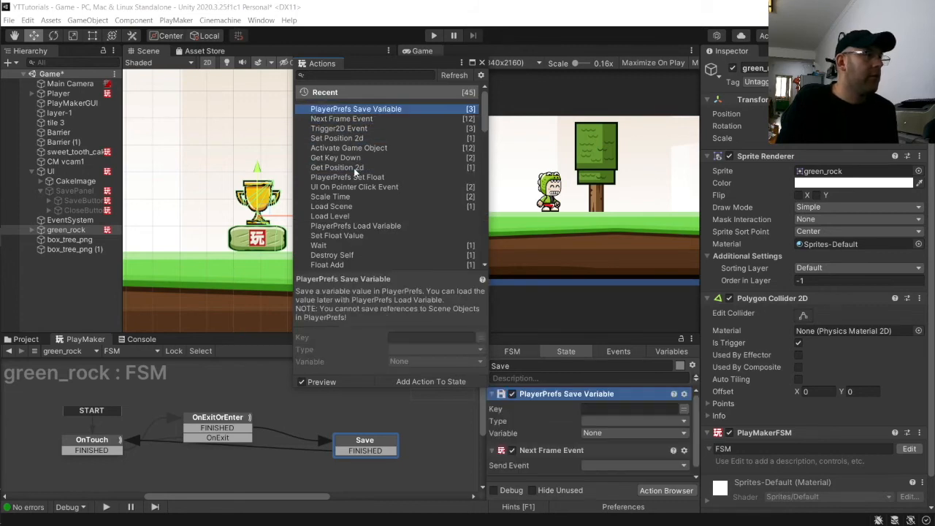
double_click(371, 111)
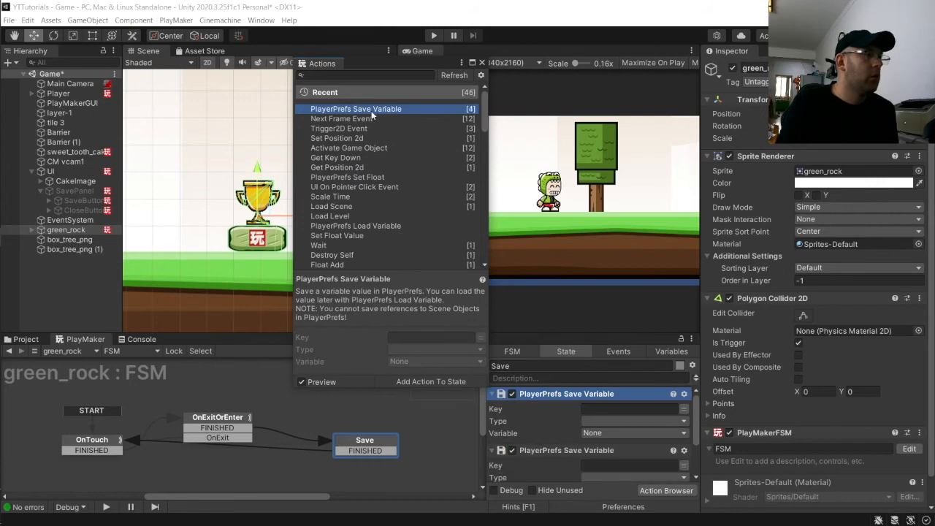
Add Get Position 2d and Activate Game Object actions at the start of the Save state
double_click(343, 138)
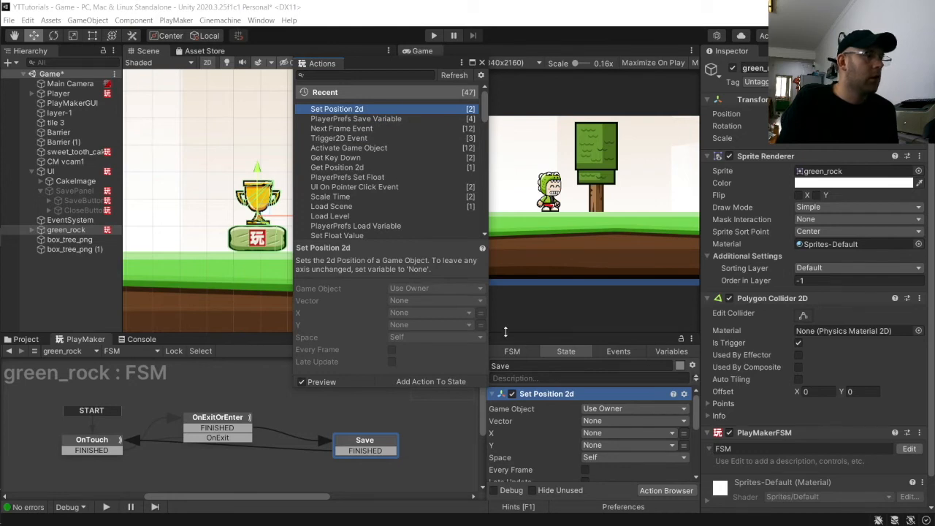
key(ctrl+z)
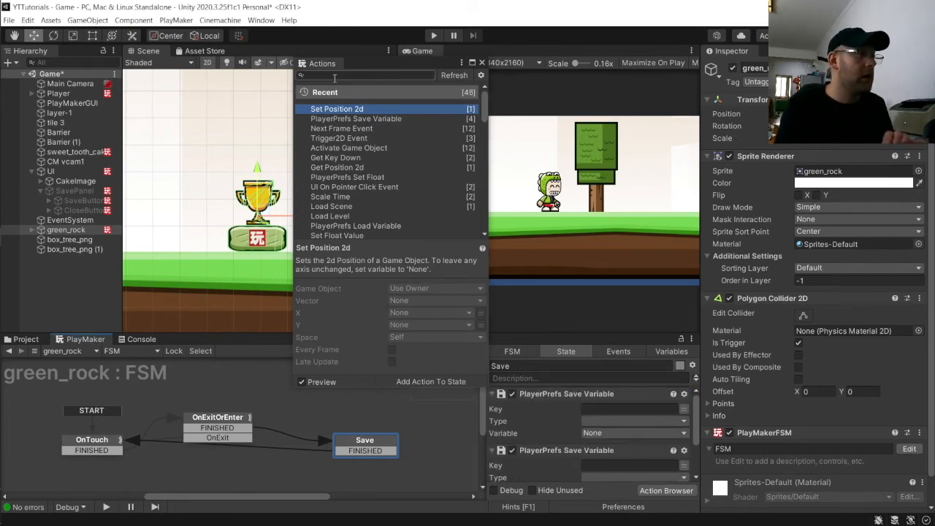
double_click(343, 167)
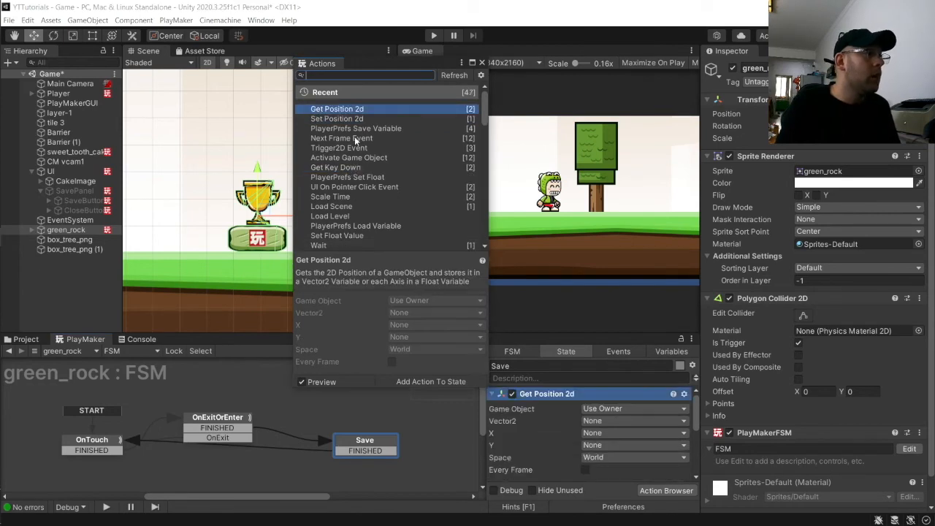
click(31, 230)
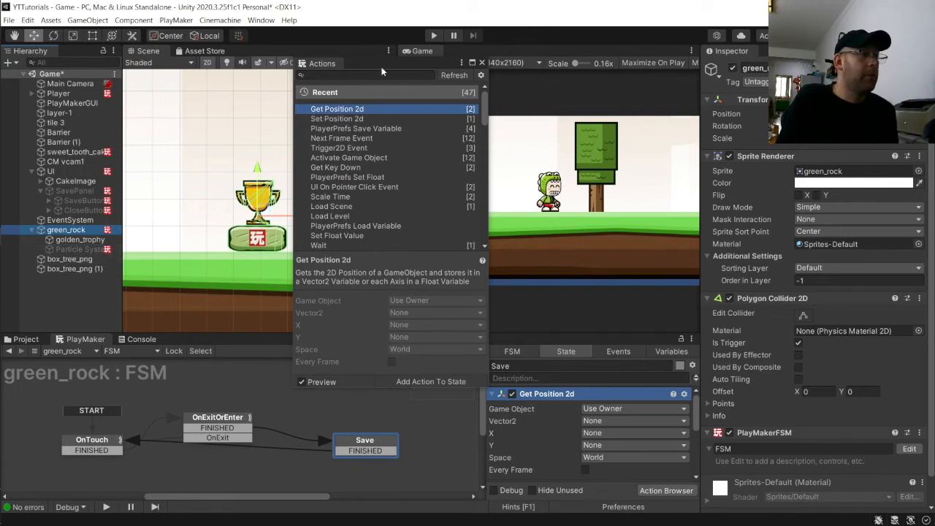
double_click(350, 159)
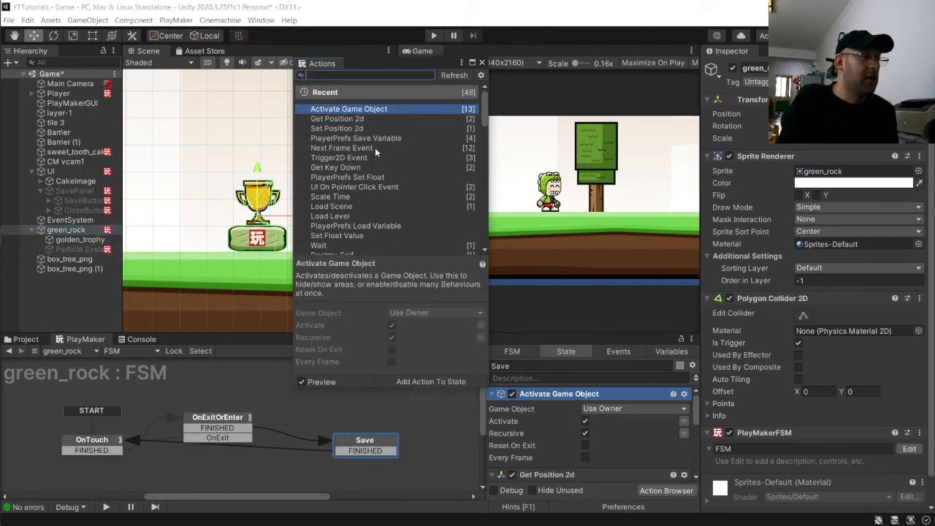
click(481, 64)
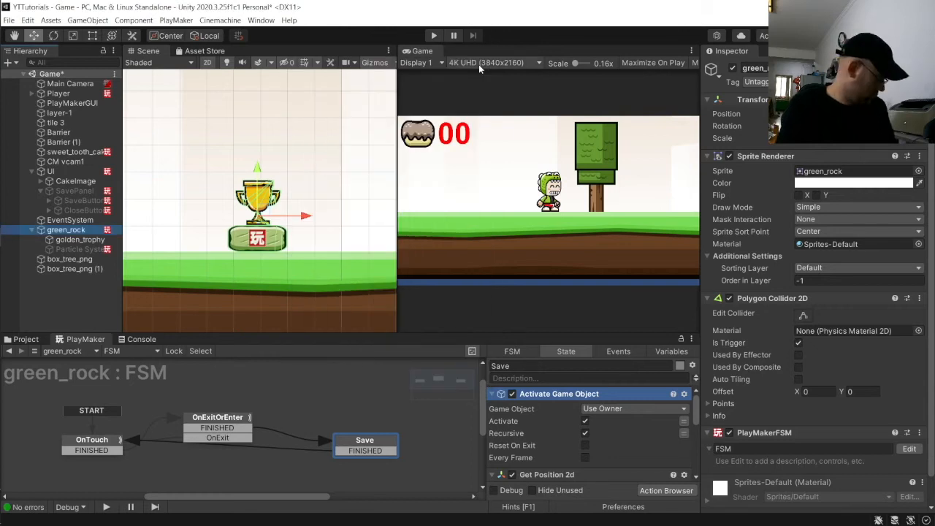
Specify green_rock's Particle System as the Save state's Activate Game Object target and collapse the action
click(617, 409)
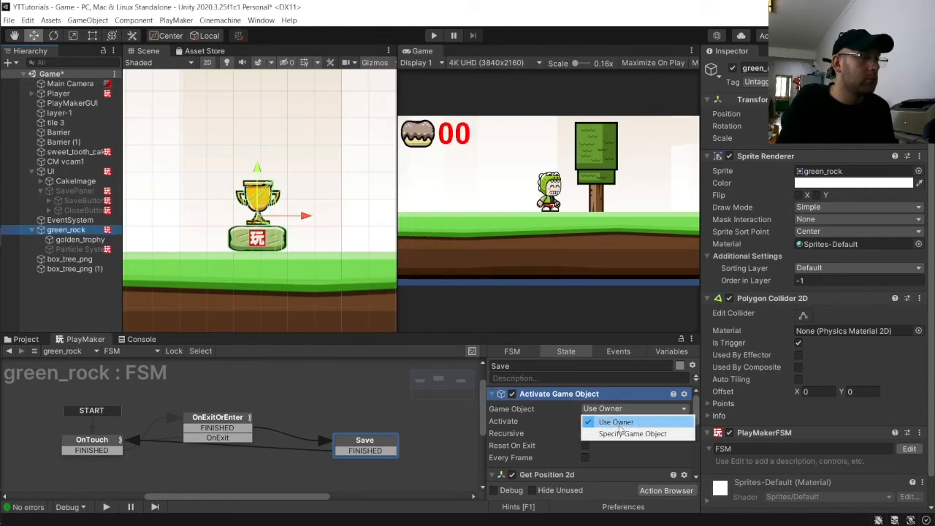
click(616, 433)
drag(57, 244, 637, 423)
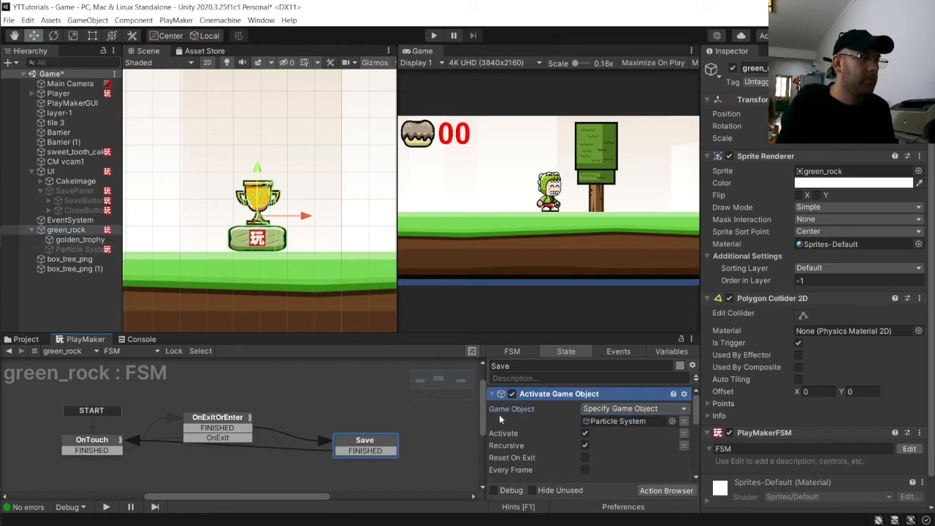
click(494, 395)
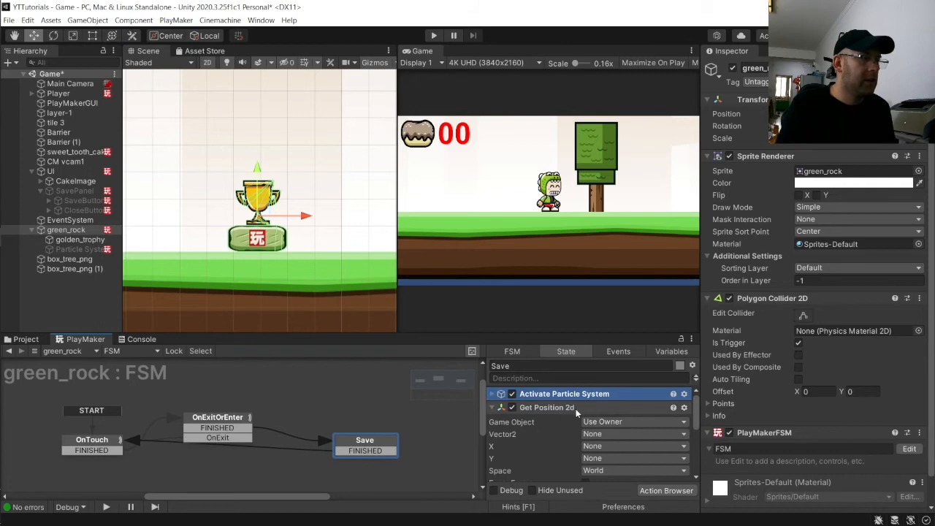
Specify the Player as the game object for the Save state's Get Position 2d action
click(633, 421)
click(620, 445)
drag(59, 93, 629, 437)
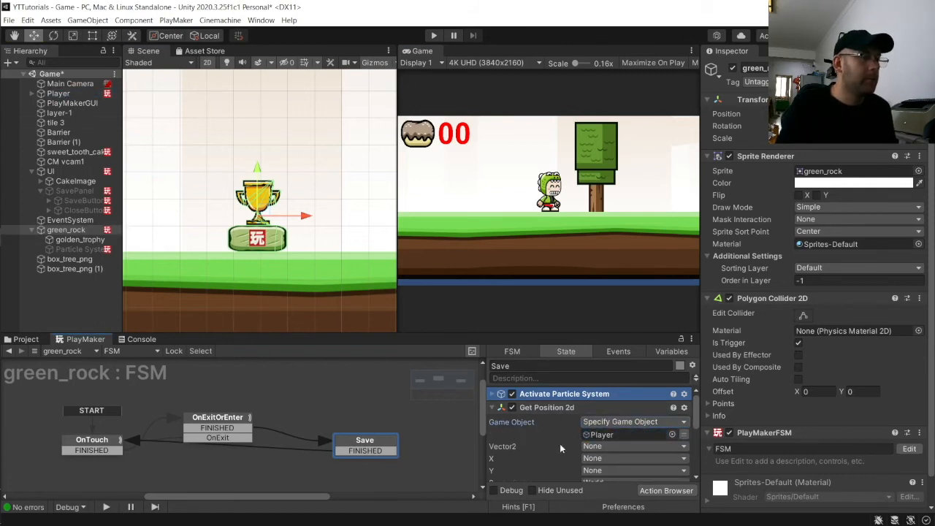
Store the Get Position 2d action's Vector2 in the global variable PlayerPos and collapse the action
click(618, 456)
click(610, 448)
mouse_move(630, 472)
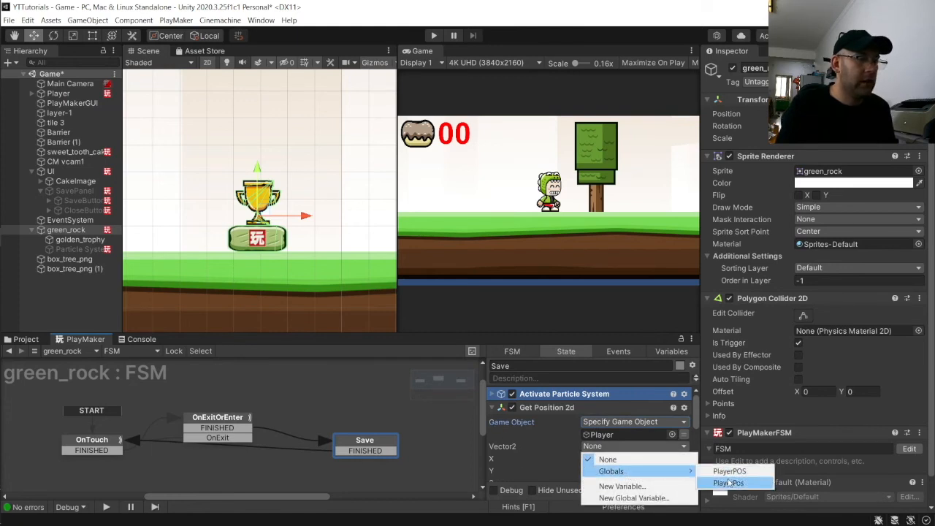
click(729, 482)
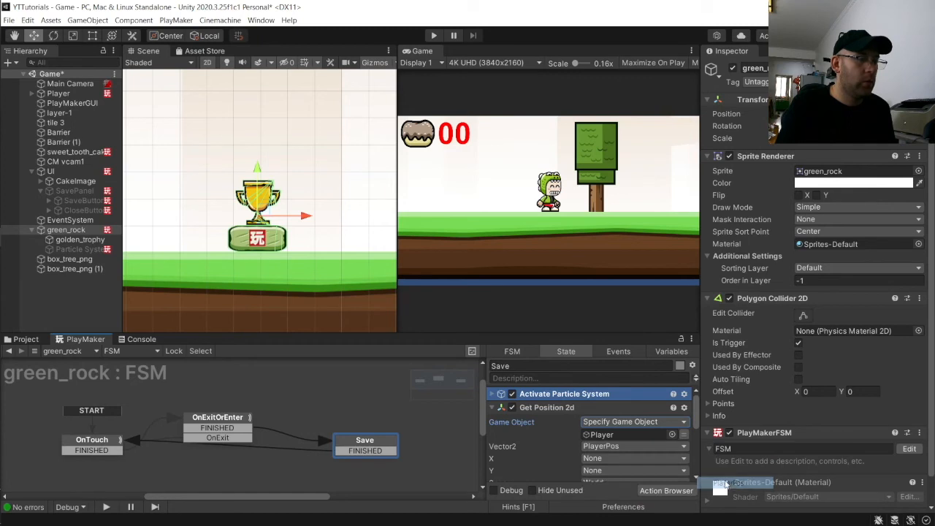
click(493, 406)
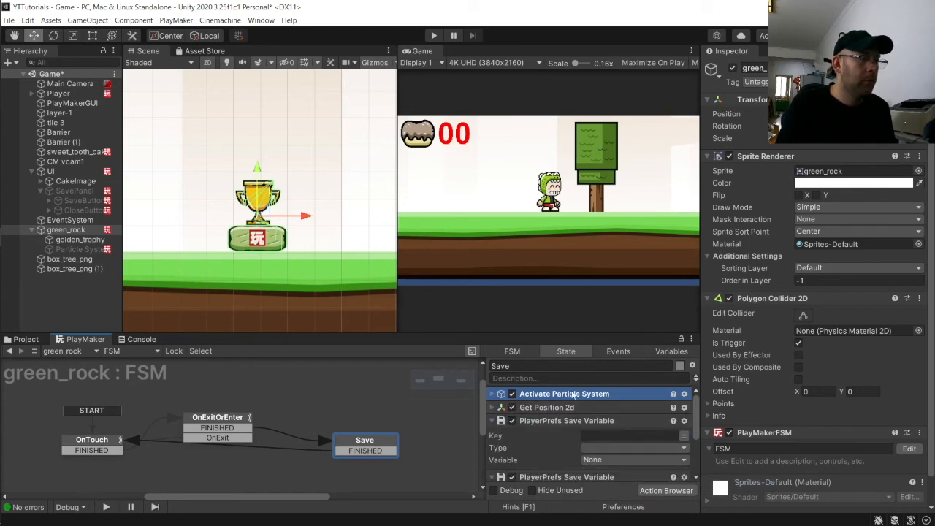
Configure the first PlayerPrefs Save Variable action with key 1234567, type Vector 2 and the global variable PlayerPos
click(614, 436)
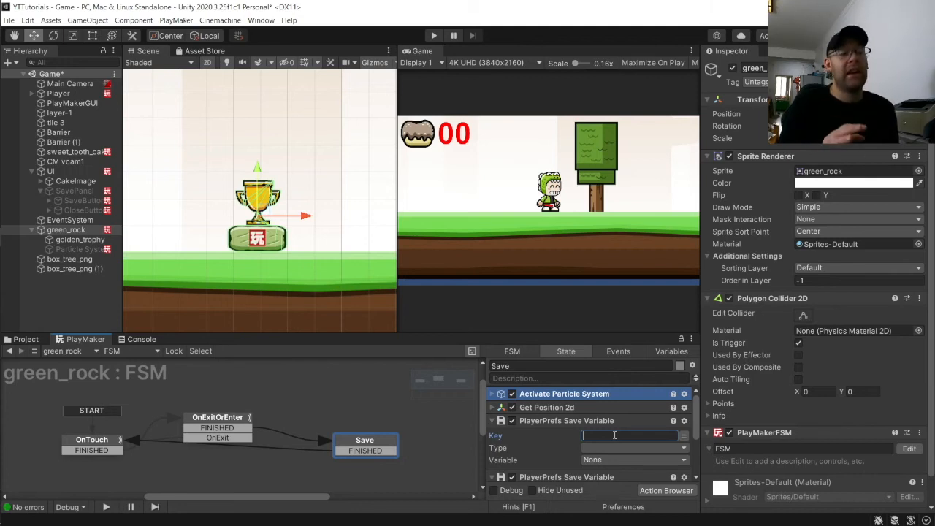
text(1234567)
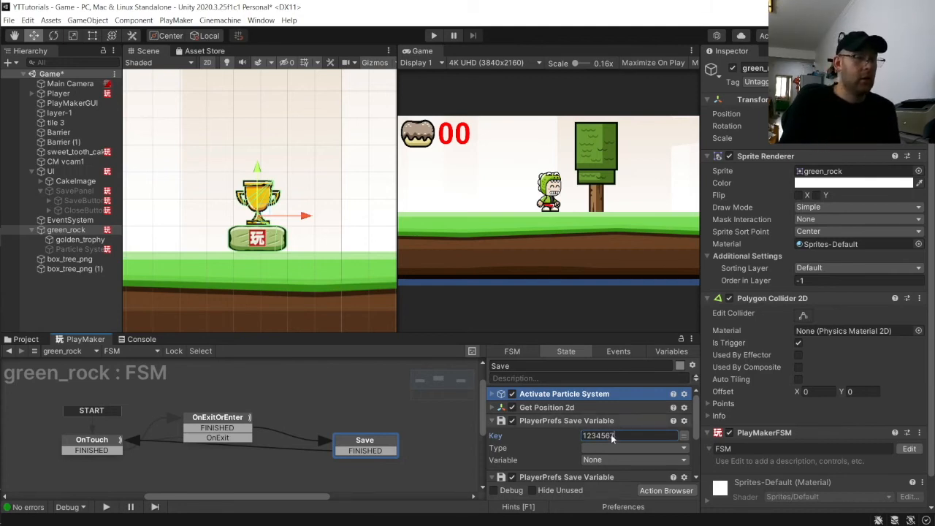
click(621, 447)
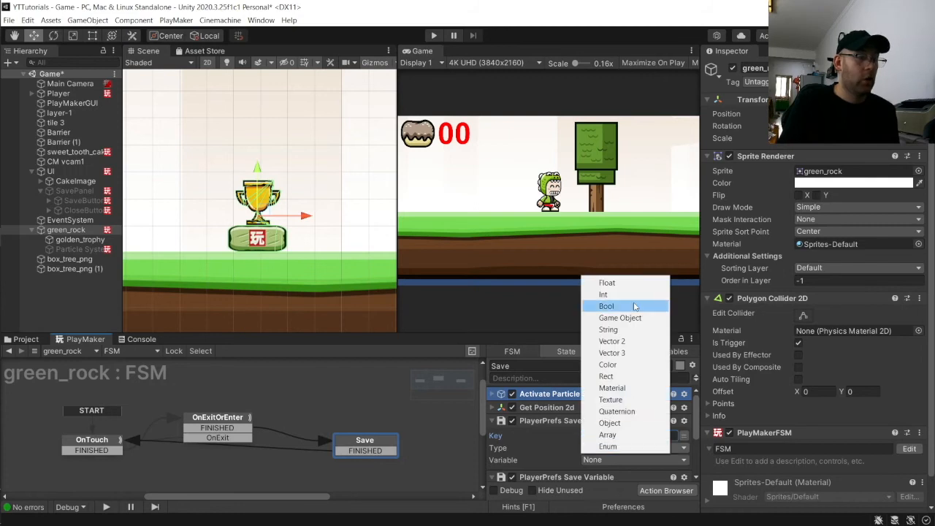
click(622, 341)
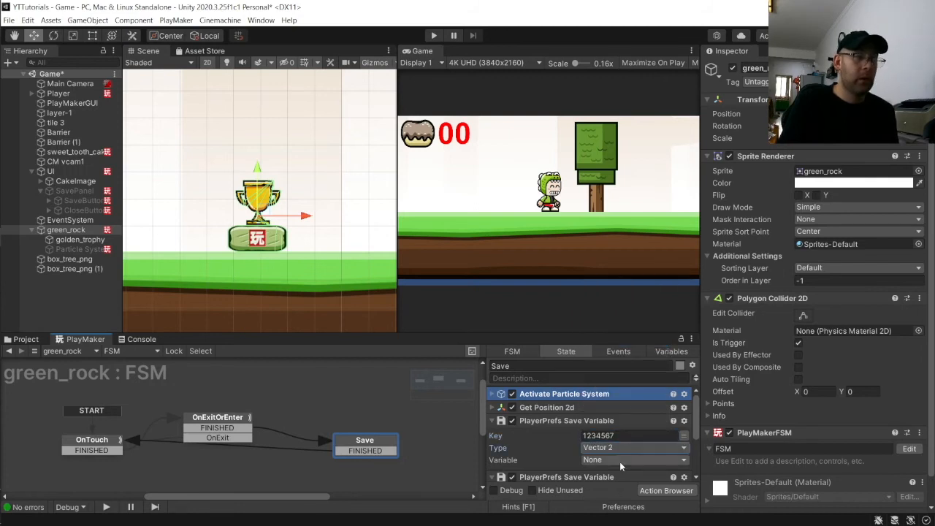
click(621, 460)
mouse_move(674, 485)
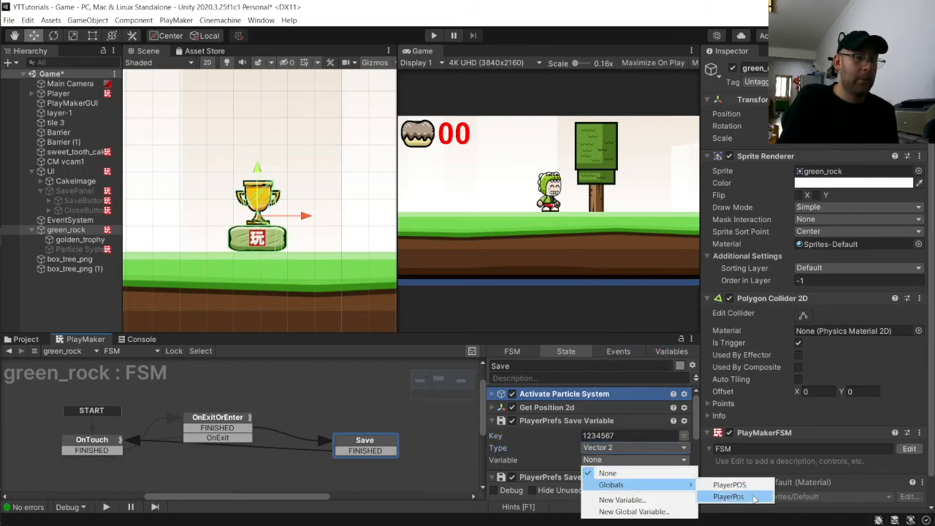
click(729, 496)
Configure the second PlayerPrefs Save Variable action with key 12345678, type Float and the global variable Cakes
scroll(651, 439, down, 3)
click(653, 418)
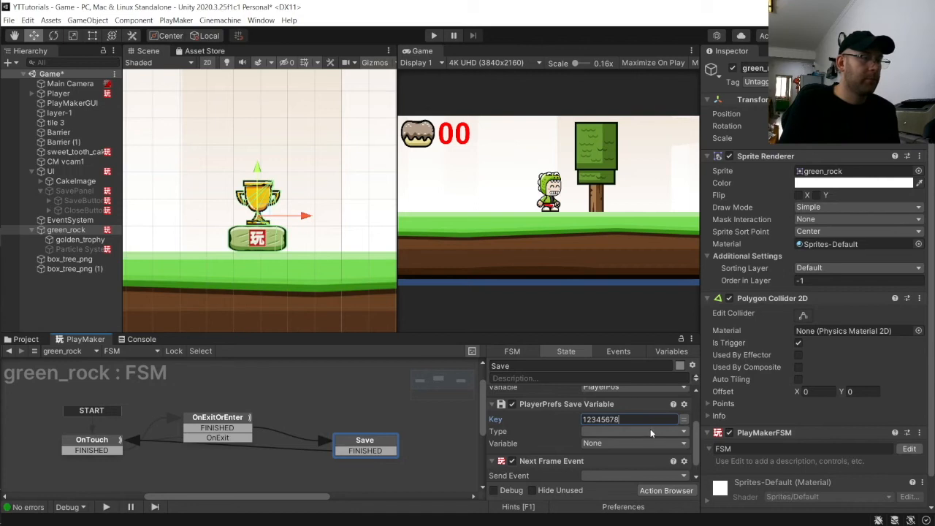
click(651, 433)
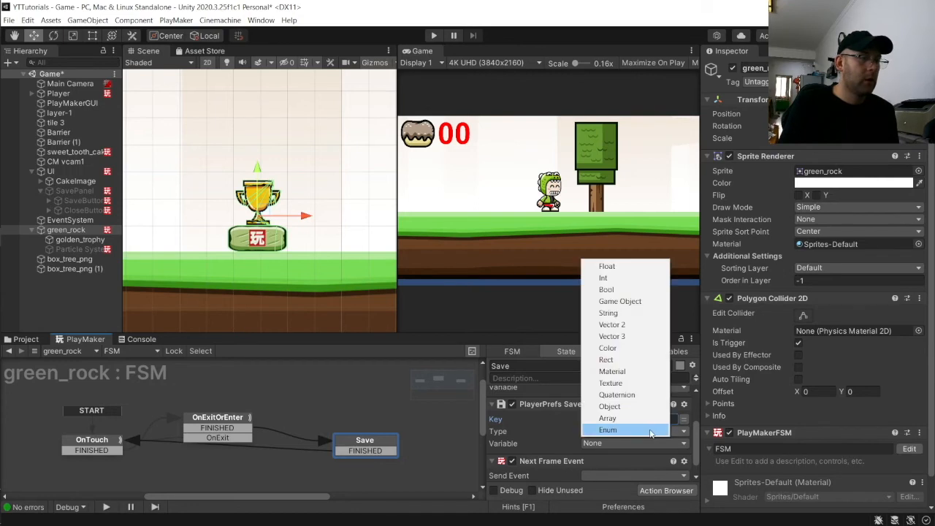
click(618, 268)
click(606, 444)
mouse_move(613, 468)
click(735, 338)
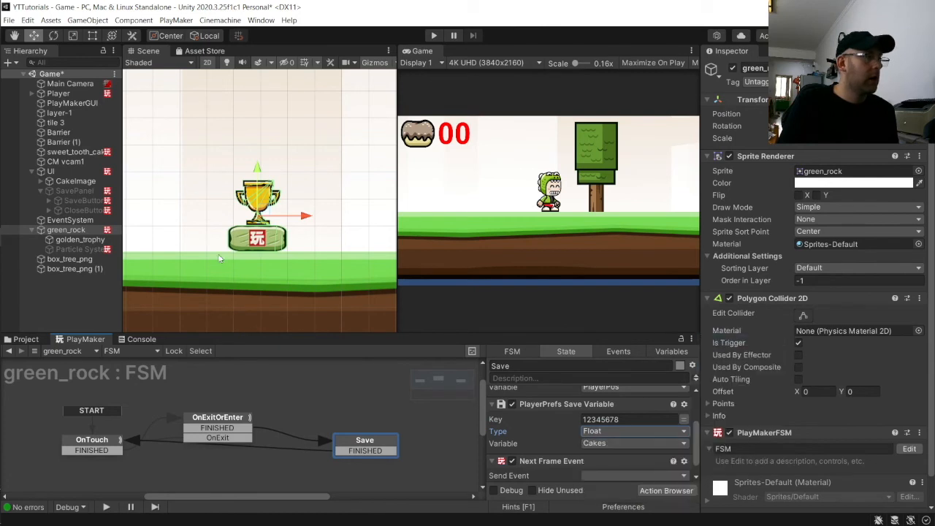
Examine the keys, types and variables of the save actions in SaveButton's SaveData state for comparison
click(88, 201)
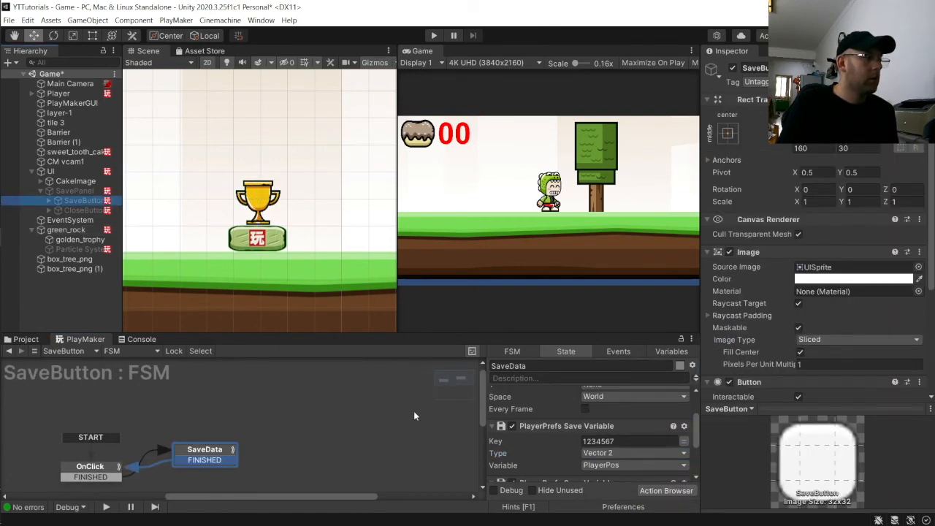
scroll(573, 413, up, 3)
scroll(573, 417, down, 6)
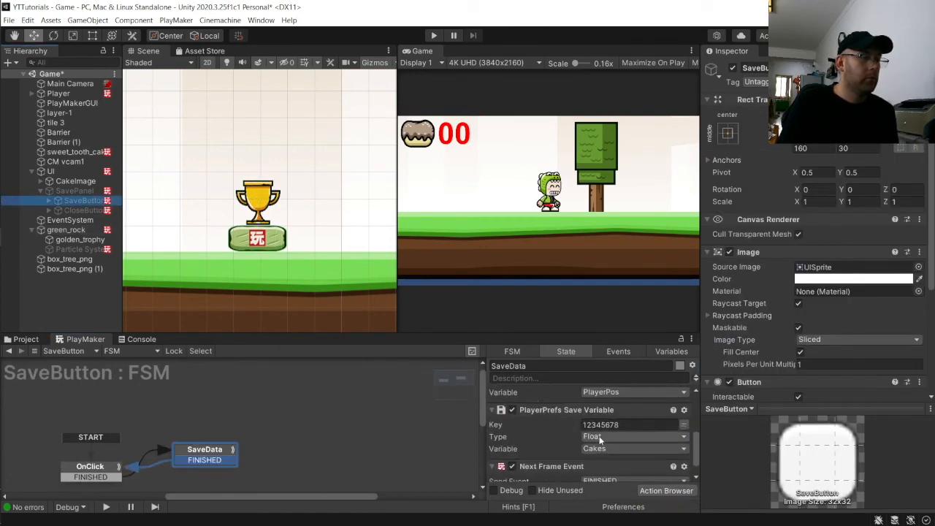
scroll(600, 441, up, 4)
scroll(600, 441, down, 4)
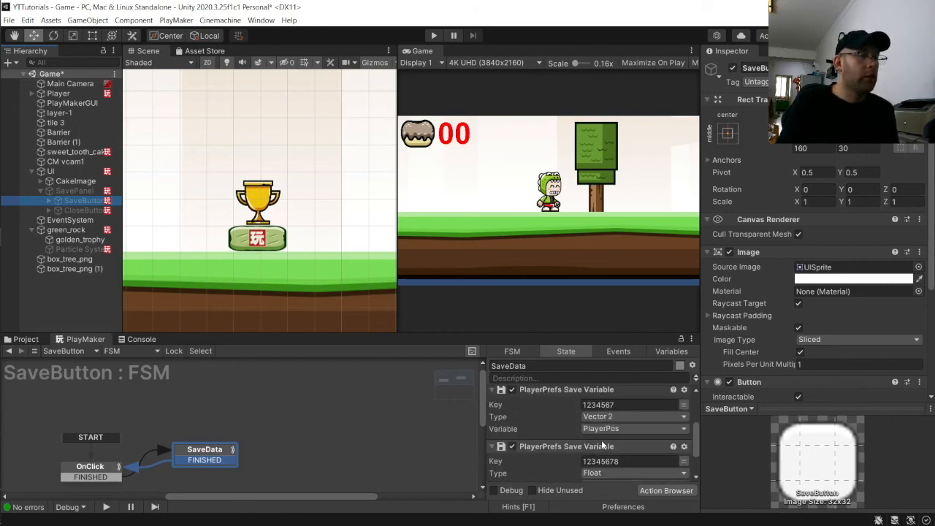
scroll(625, 412, up, 1)
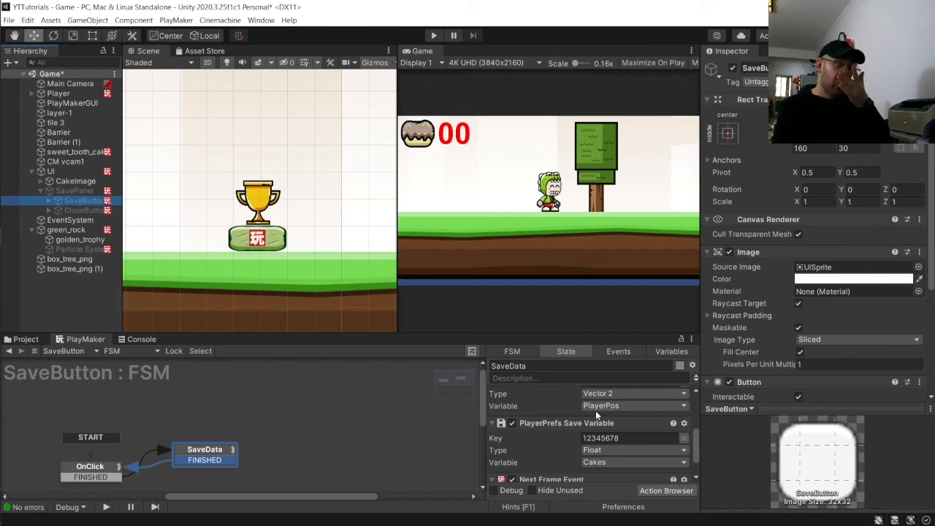
Set the Next Frame Event in green_rock's Save state to send FINISHED
click(29, 339)
click(249, 238)
click(248, 247)
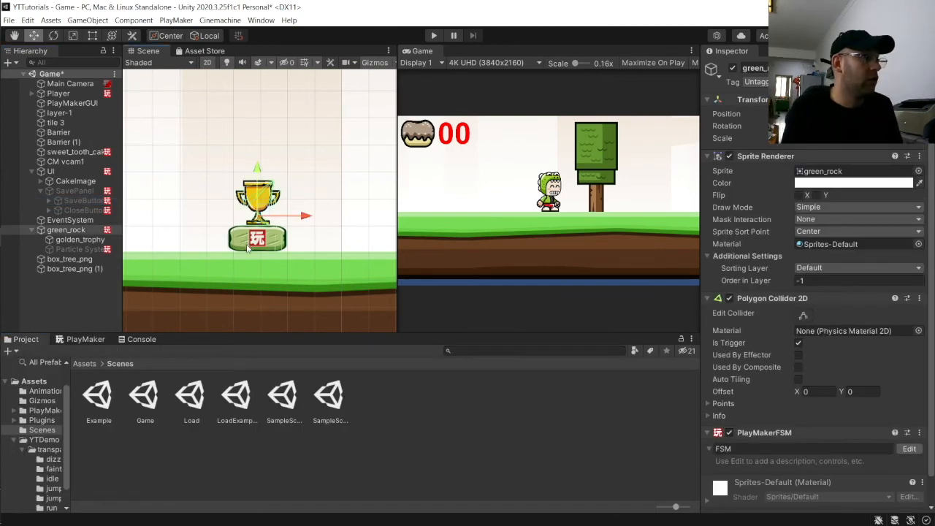
click(84, 340)
click(602, 460)
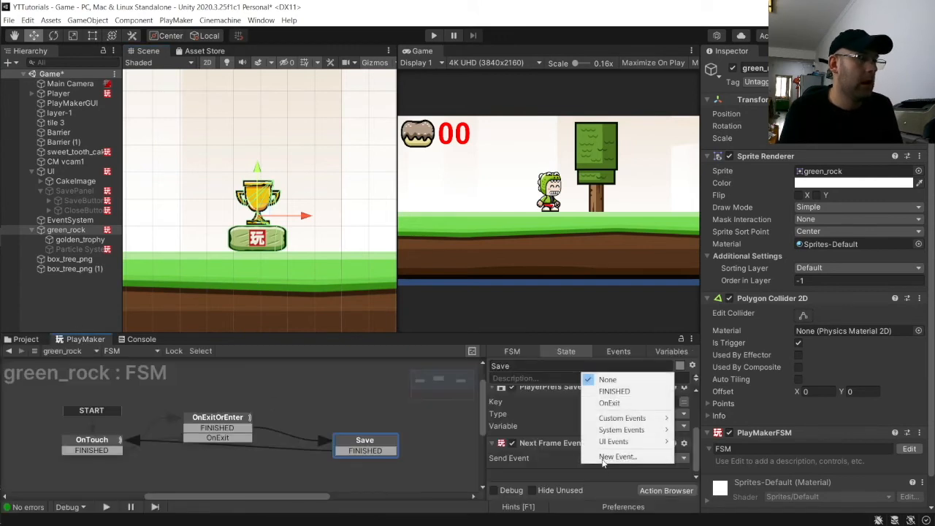
click(618, 390)
scroll(585, 437, up, 3)
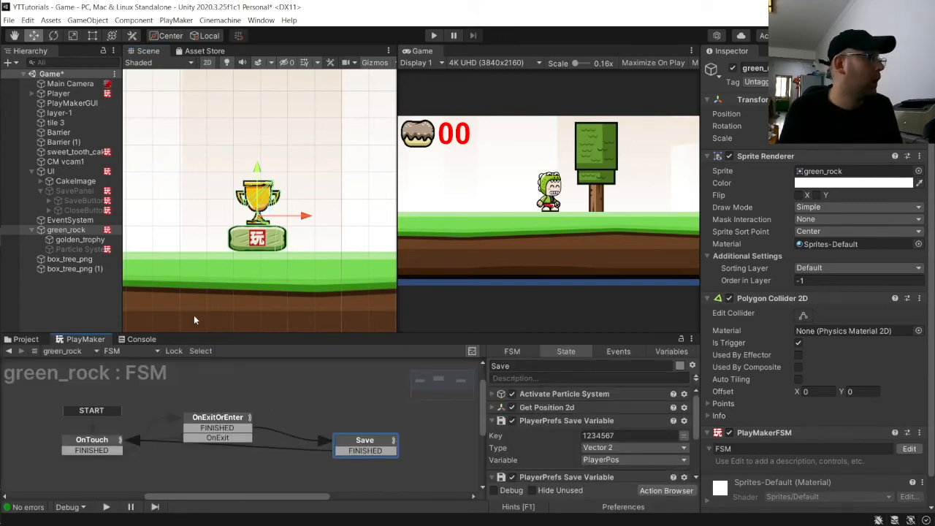
Save the Game scene and clear all PlayerPrefs
click(13, 21)
mouse_move(27, 21)
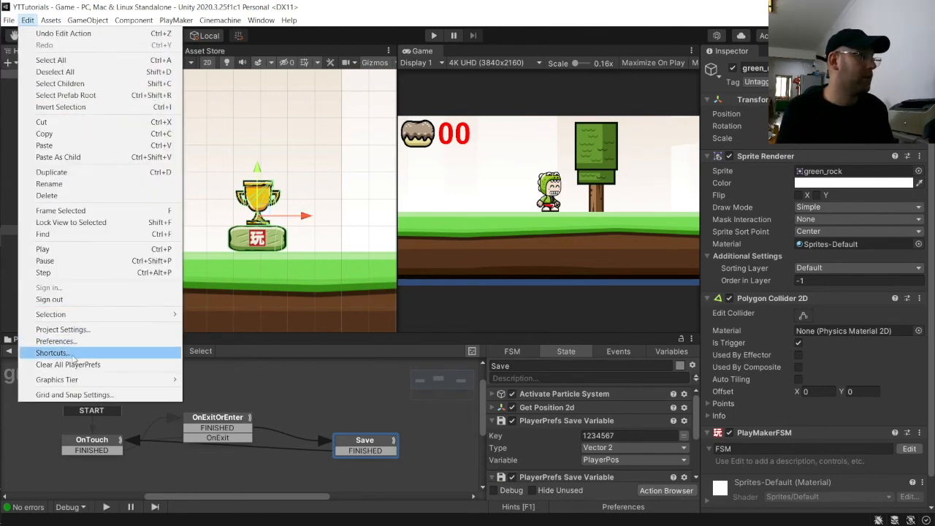
click(71, 355)
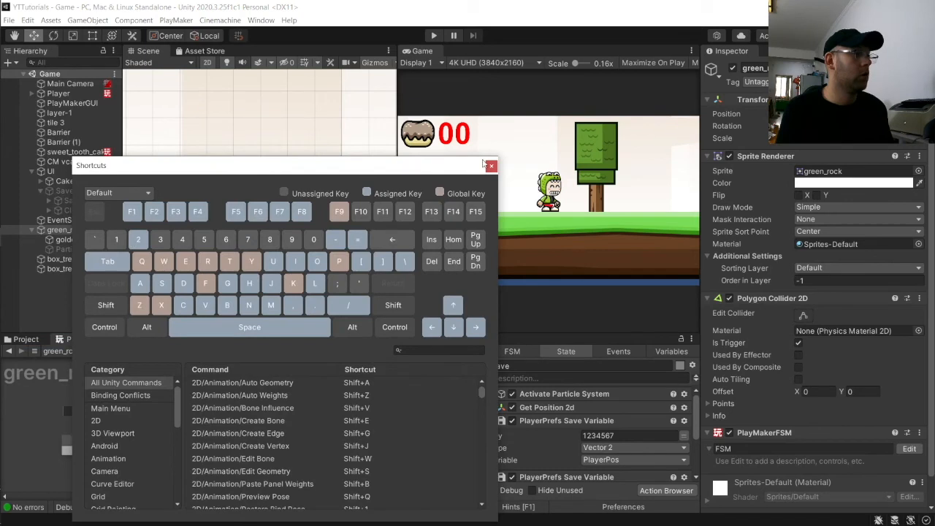
click(491, 166)
click(27, 20)
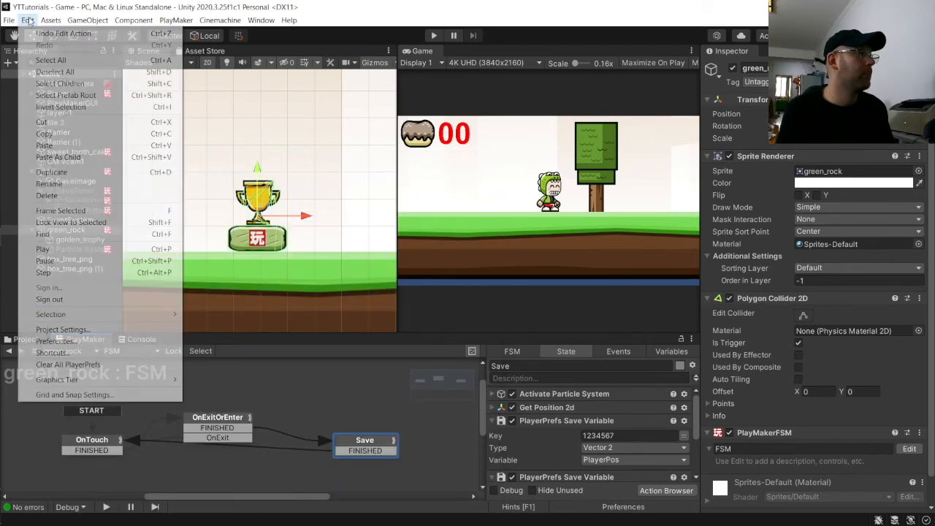
click(69, 364)
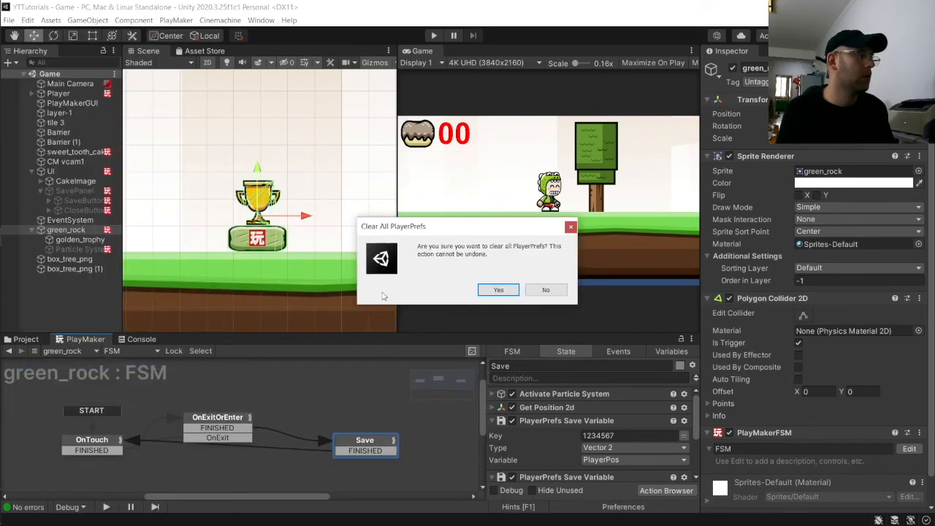
click(484, 289)
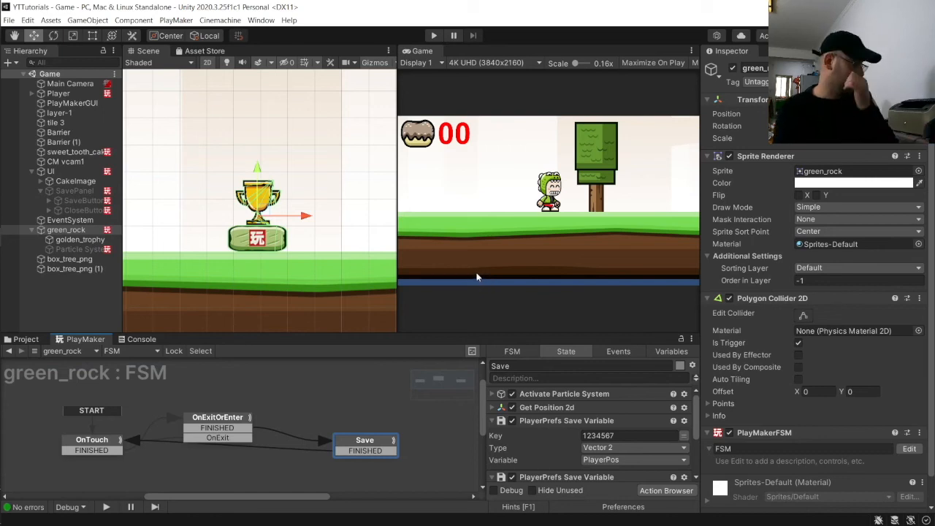
Open the Load scene from the project's Scenes folder and frame its Canvas in the scene view
click(26, 339)
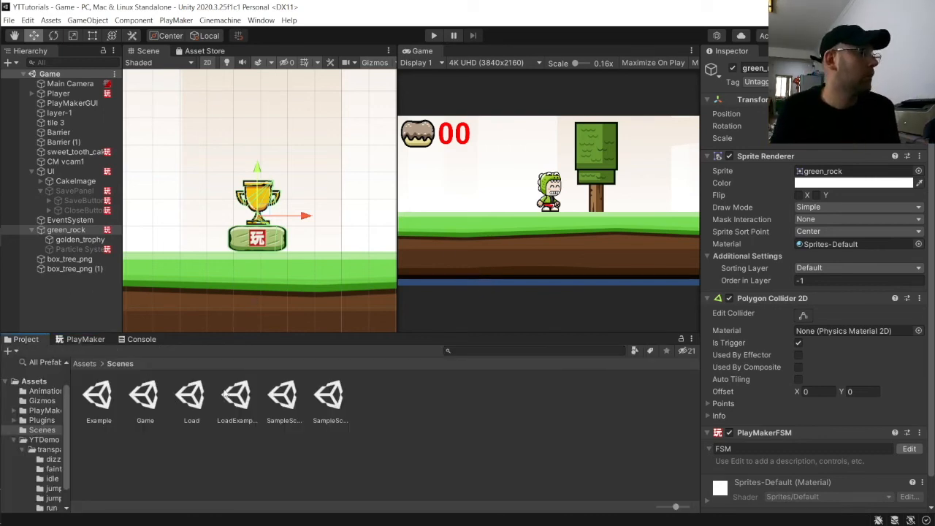
double_click(192, 398)
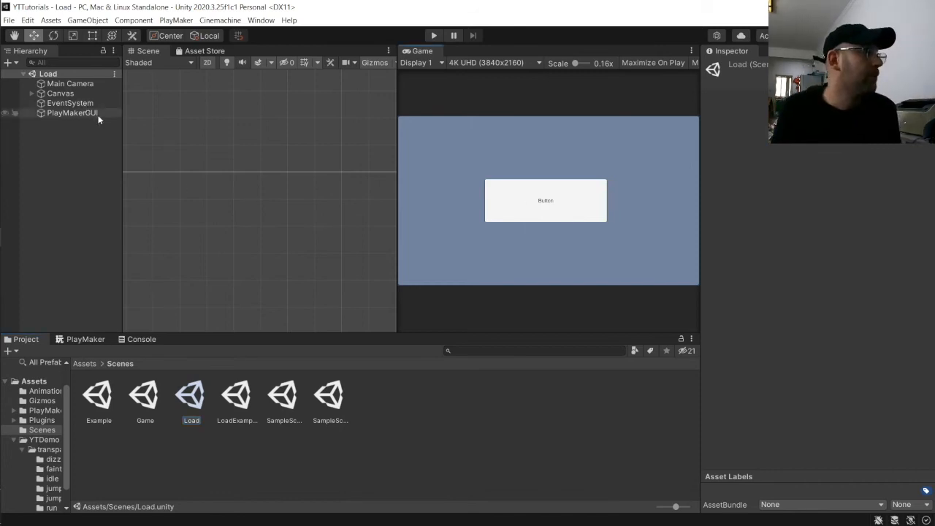
double_click(61, 94)
drag(231, 205, 96, 346)
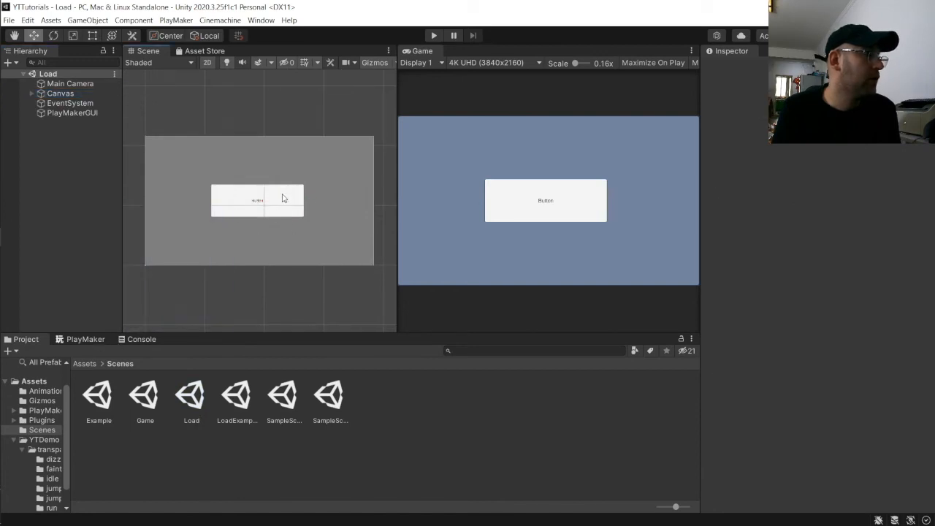
Add a PlayMaker FSM to the Play button and create a second state in it
click(284, 194)
click(86, 339)
right_click(85, 367)
click(135, 376)
right_click(149, 419)
click(191, 294)
Give State 1 a FINISHED transition, link it to State 2 and position State 2 beside it
click(108, 471)
right_click(109, 471)
mouse_move(161, 367)
click(285, 369)
drag(117, 478, 179, 419)
drag(178, 420, 225, 452)
Rename the Play FSM's first state OnClick and its second state Load
click(101, 468)
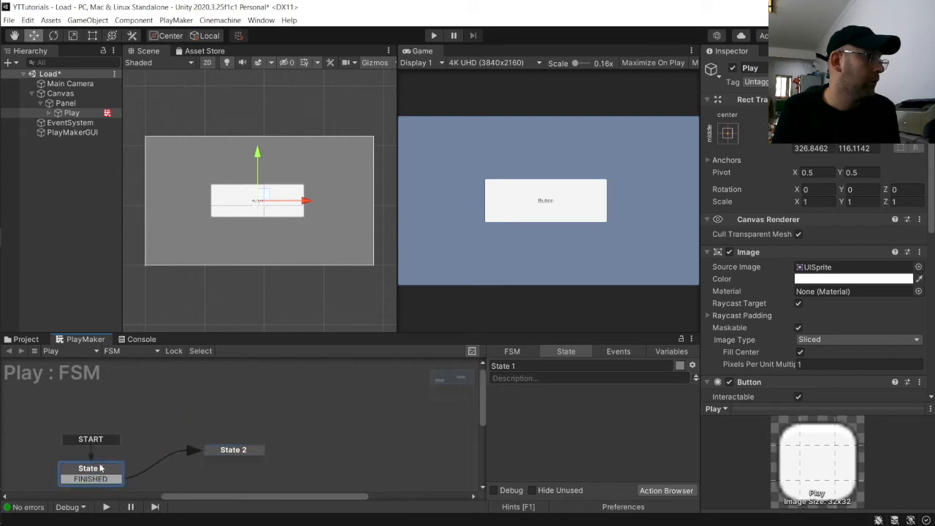
drag(528, 366, 417, 361)
text(On)
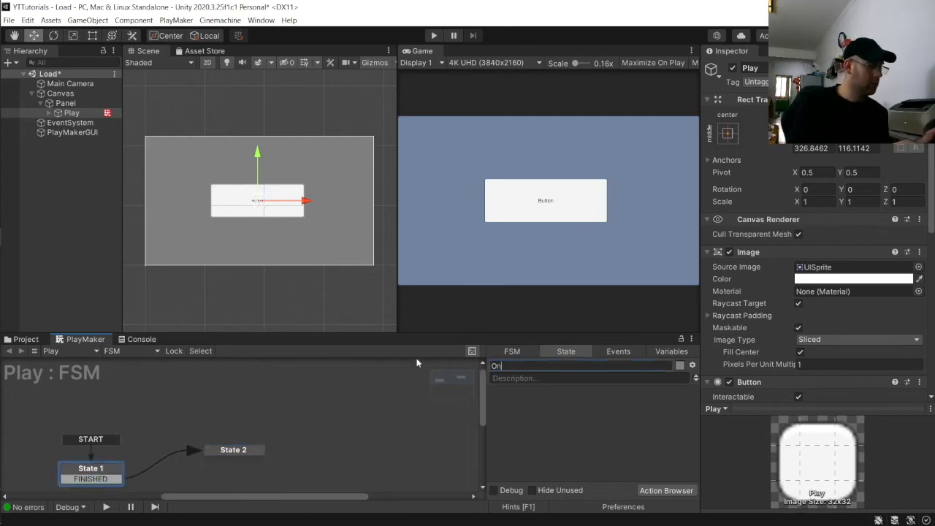
text(Click)
click(252, 449)
drag(521, 366, 444, 359)
text(Load)
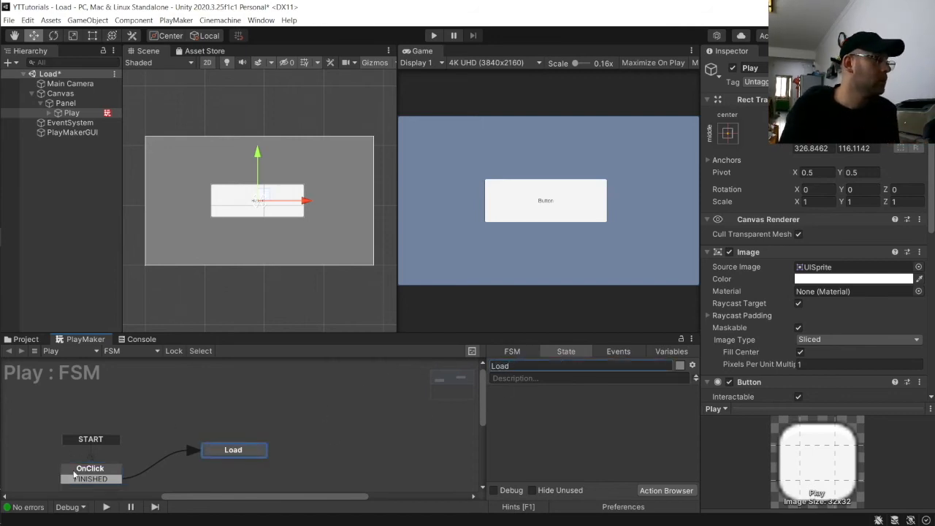
Add a UI On Pointer Click Event action to the OnClick state that sends FINISHED
drag(74, 474, 70, 454)
click(647, 491)
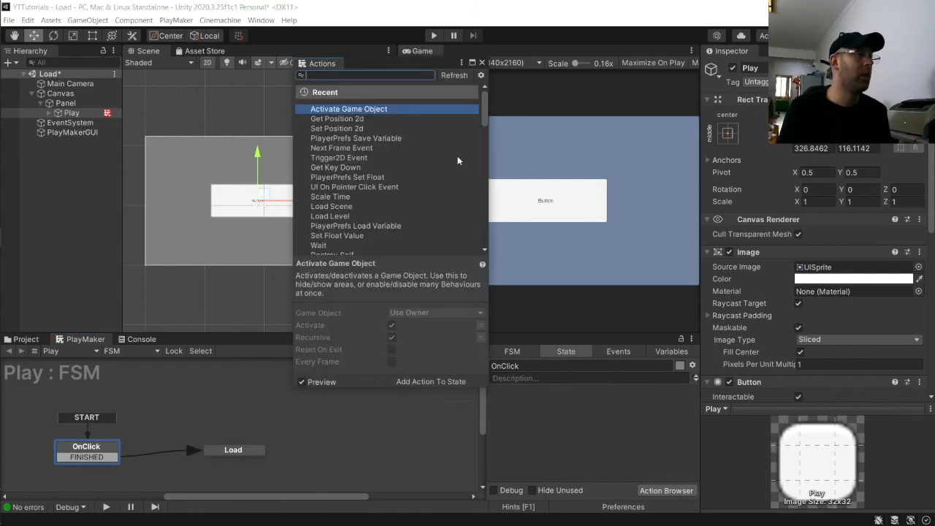
text(ui)
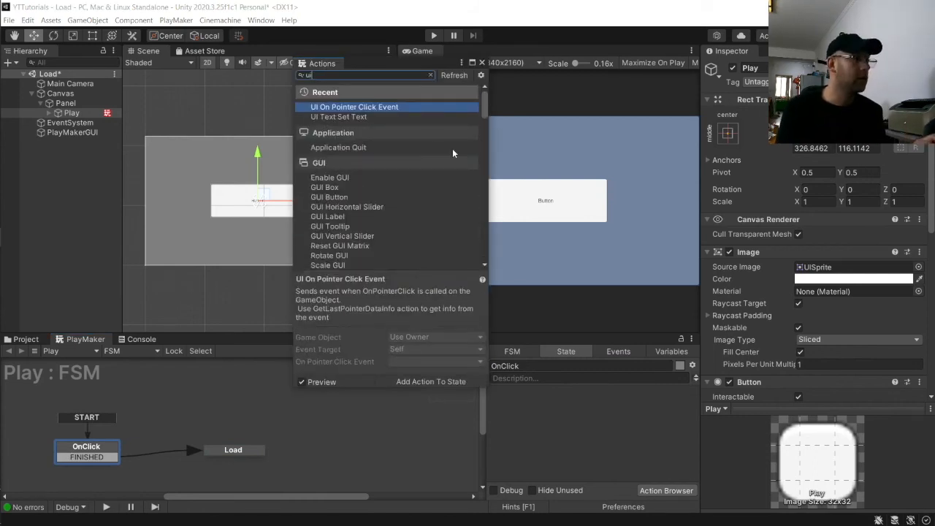
double_click(403, 108)
click(615, 434)
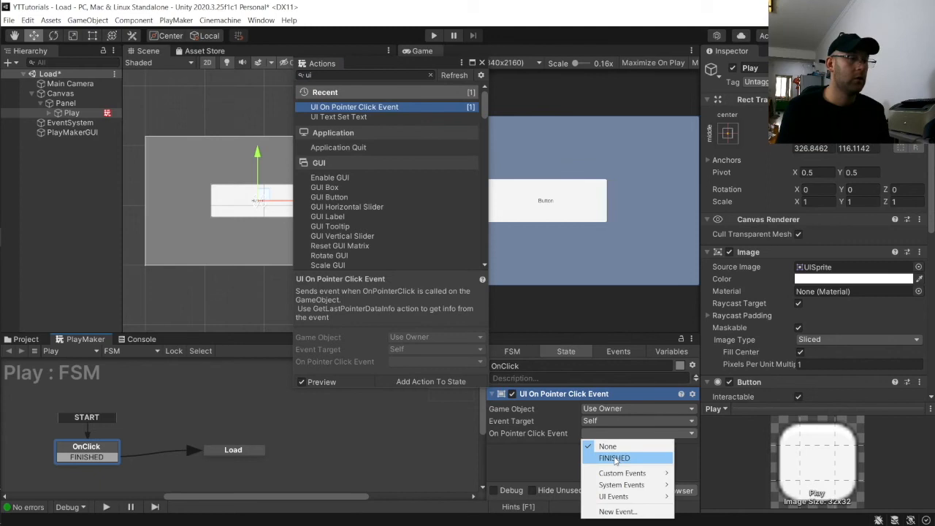
click(616, 459)
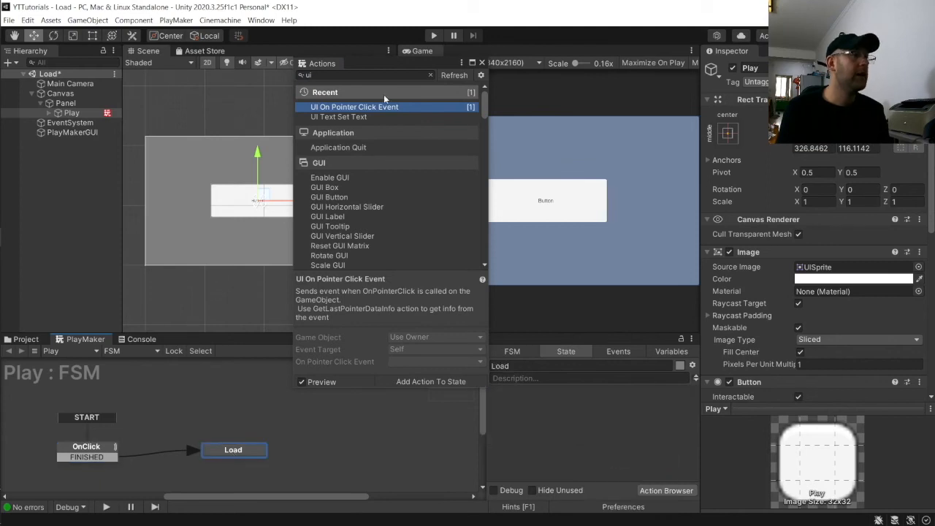
Add two PlayerPrefs Load Variable actions to the Load state
click(430, 75)
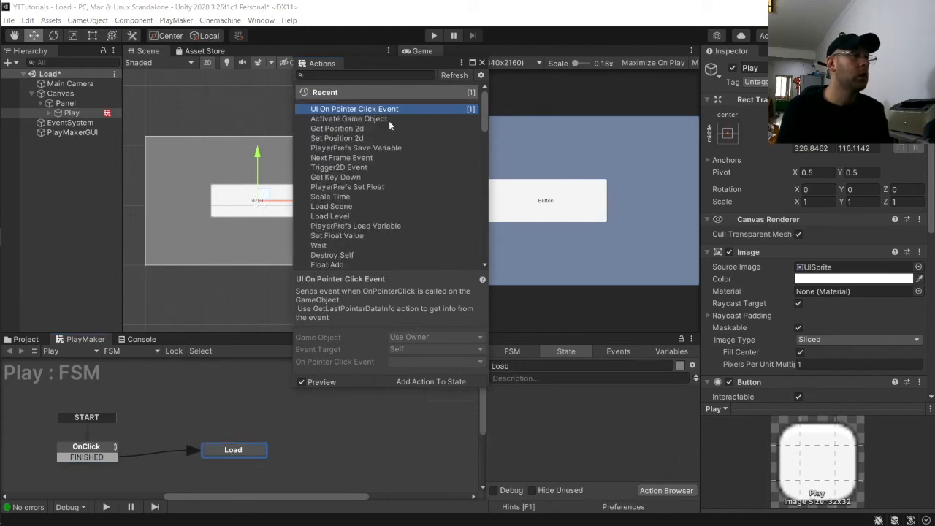
click(347, 227)
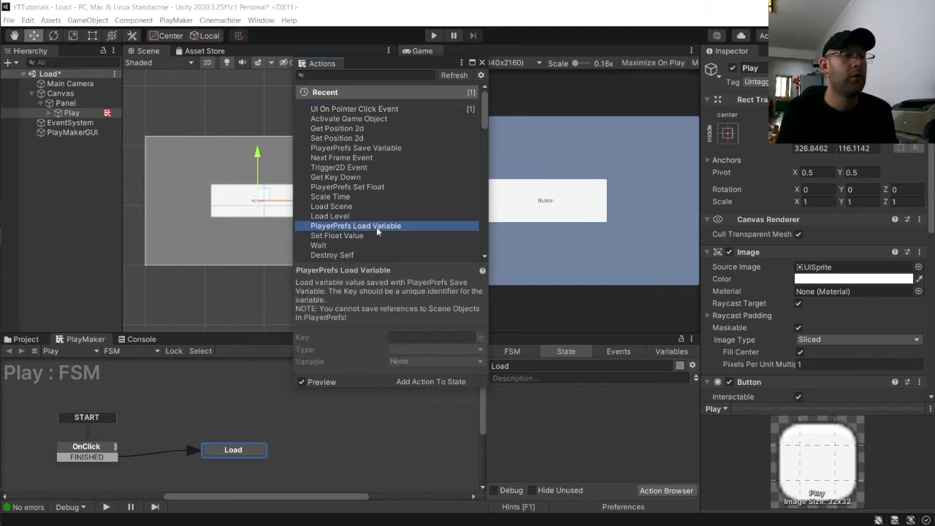
double_click(377, 228)
double_click(399, 110)
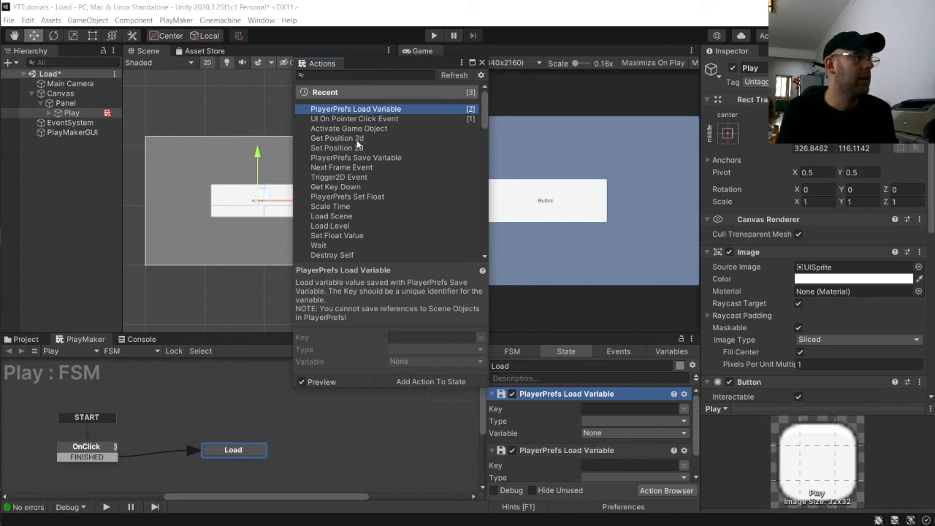
Find the Load Scene action and add it to the Load state
click(369, 74)
text(loa)
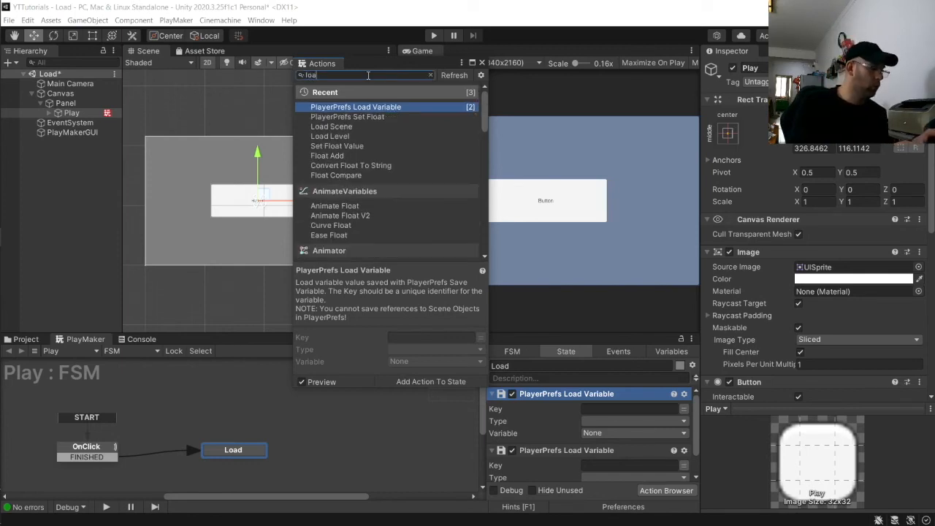
text(d sce)
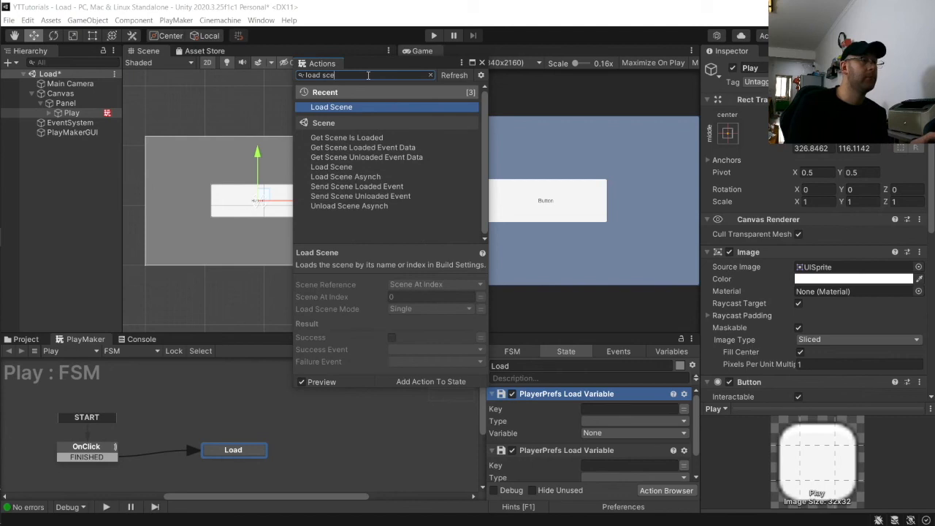
key(Return)
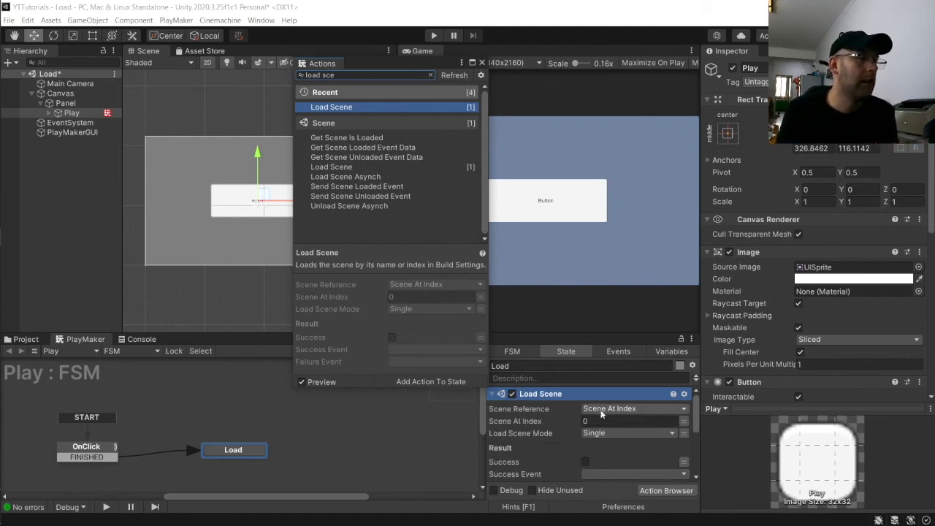
Set the Load Scene action to reference its scene by name, using Game
click(625, 411)
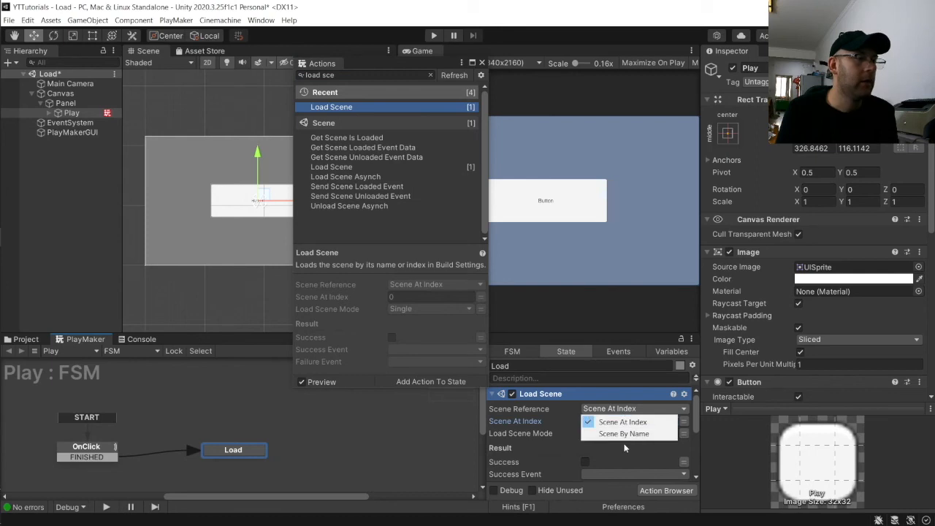
click(617, 422)
click(625, 410)
click(630, 433)
click(635, 421)
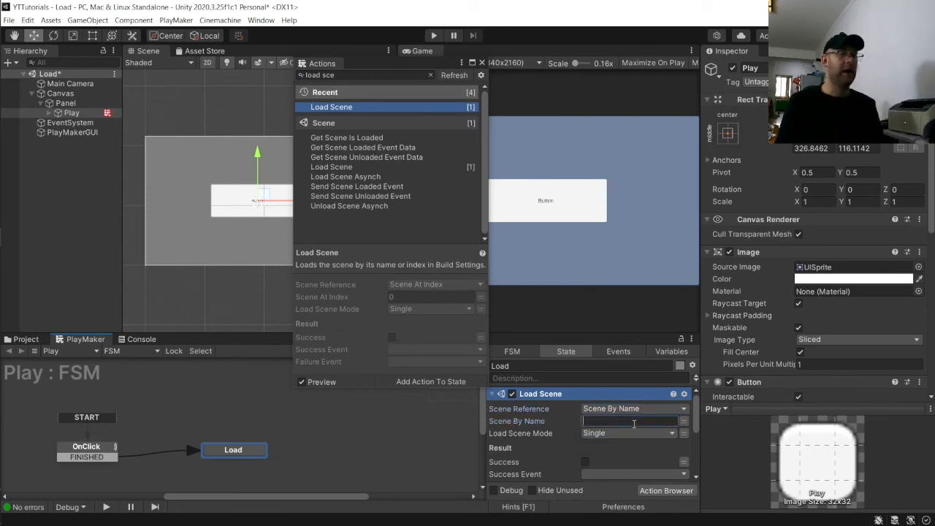
text(Game)
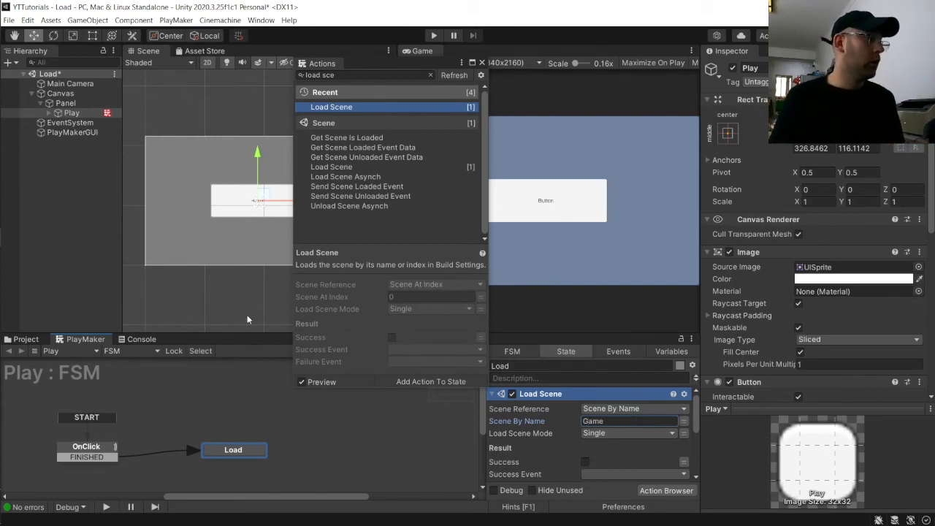
Replace the LoadExample and Example scenes in the build settings with Load first and Game second
click(27, 339)
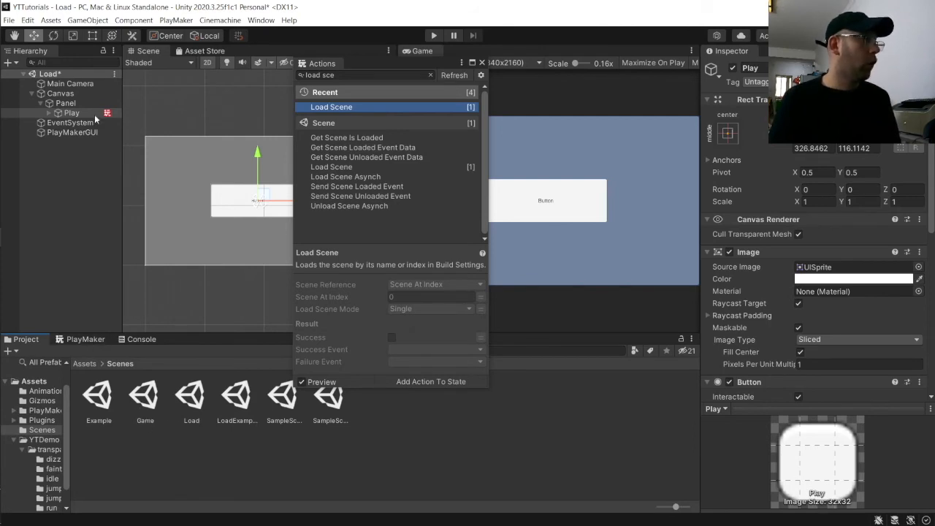
click(9, 20)
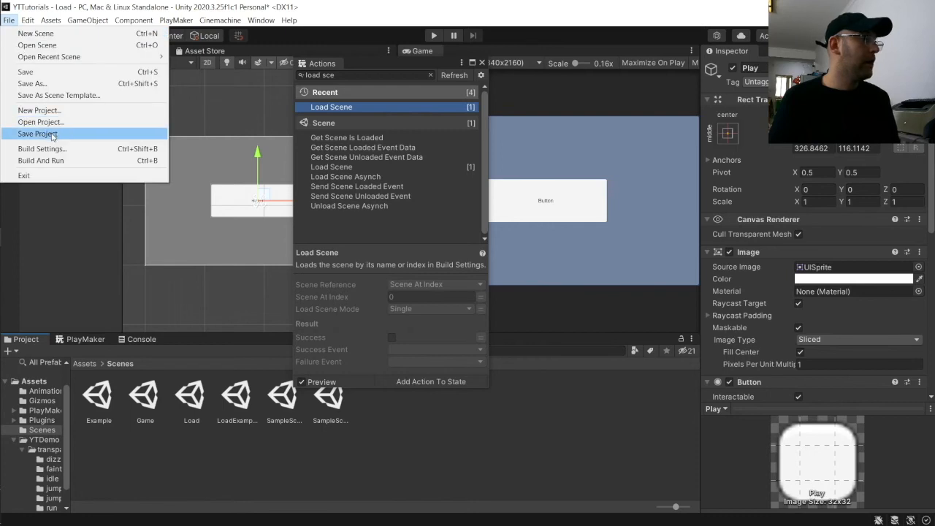
click(61, 149)
click(588, 91)
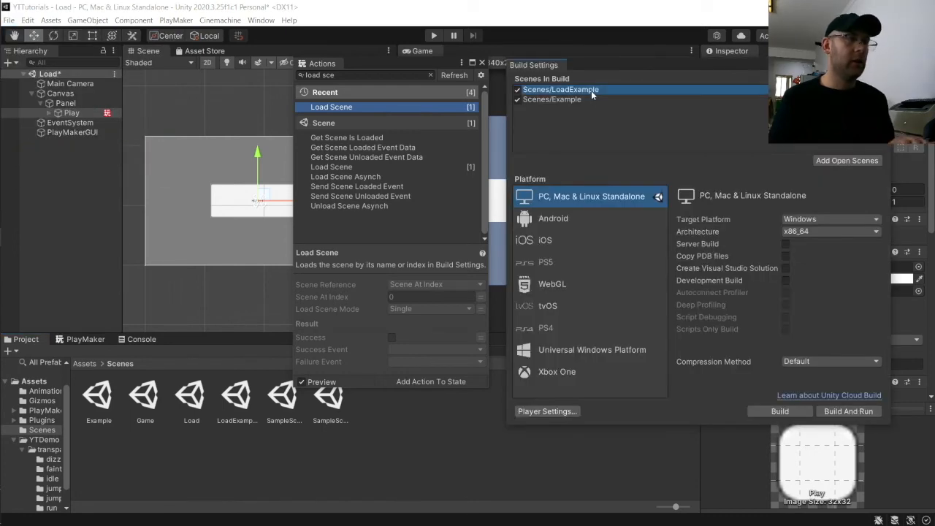
key(Delete)
click(583, 91)
key(Delete)
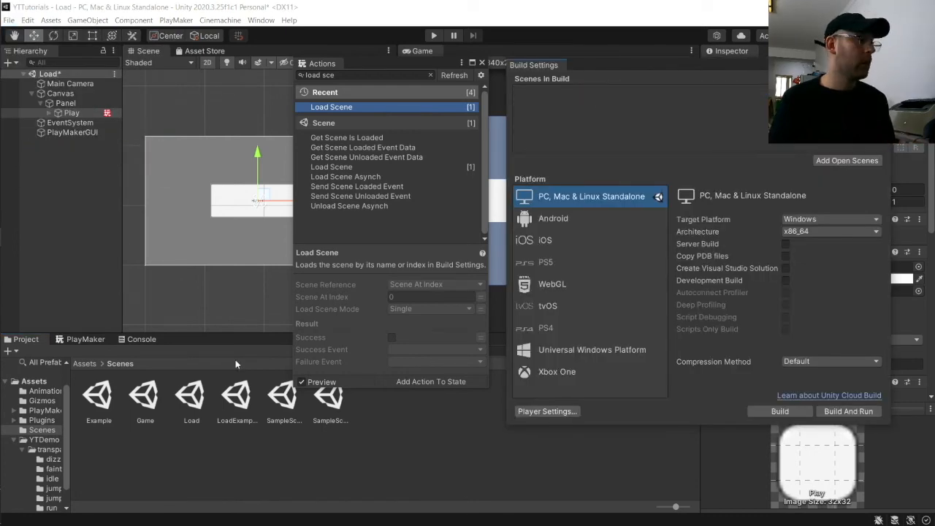
drag(194, 394, 636, 144)
drag(145, 398, 577, 106)
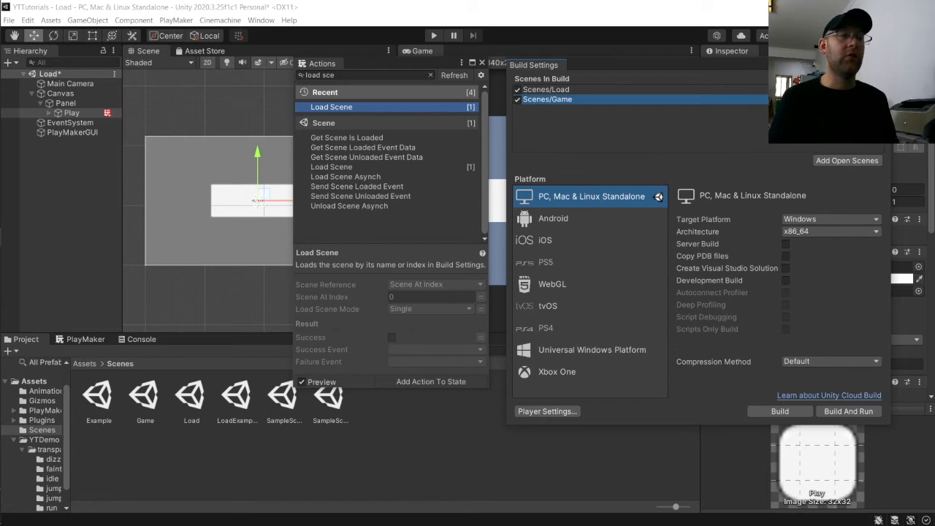
Try scene index 1 as the Load Scene reference and switch back to Scene By Name
click(67, 340)
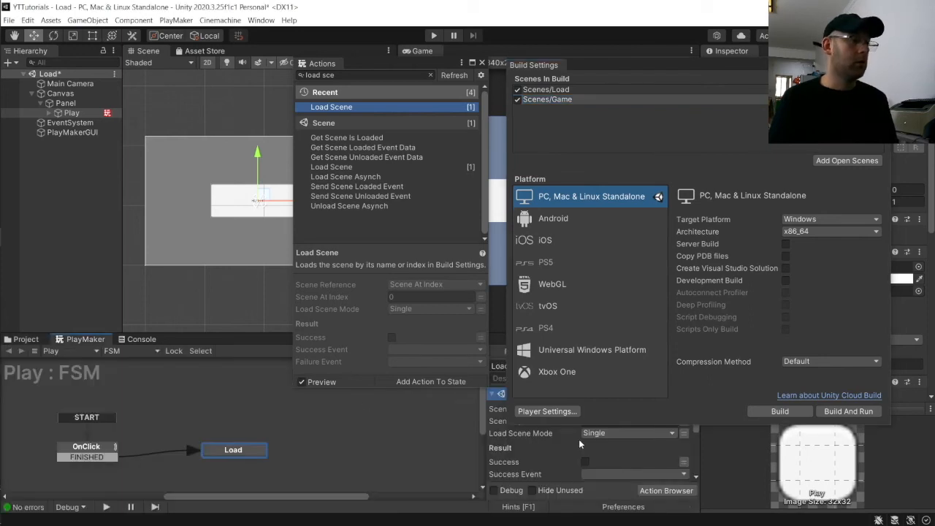
drag(677, 70, 227, 8)
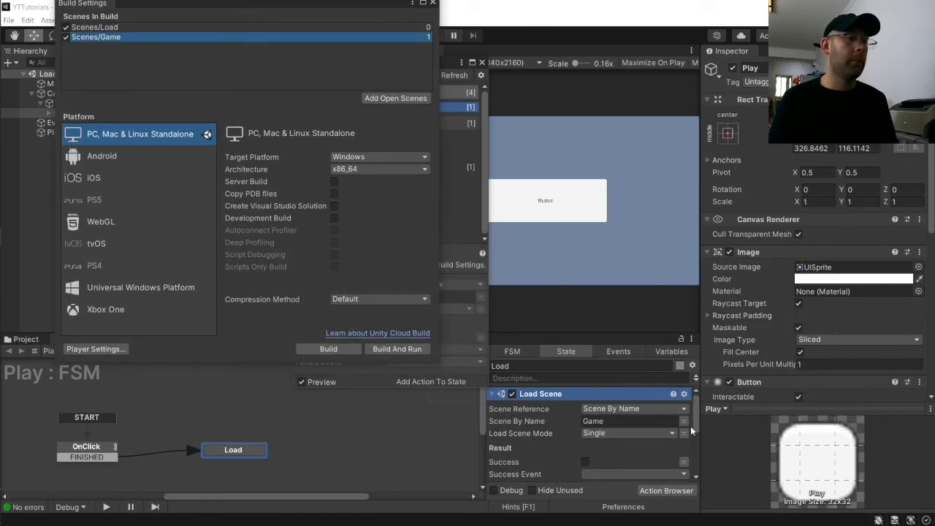
click(643, 409)
click(648, 422)
click(642, 422)
text(1)
key(Return)
click(635, 411)
click(599, 432)
click(621, 422)
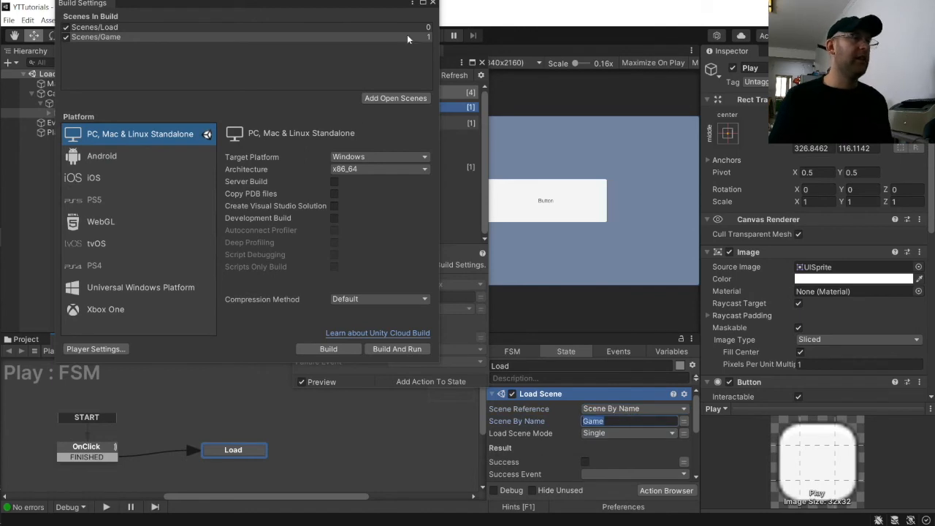
click(431, 3)
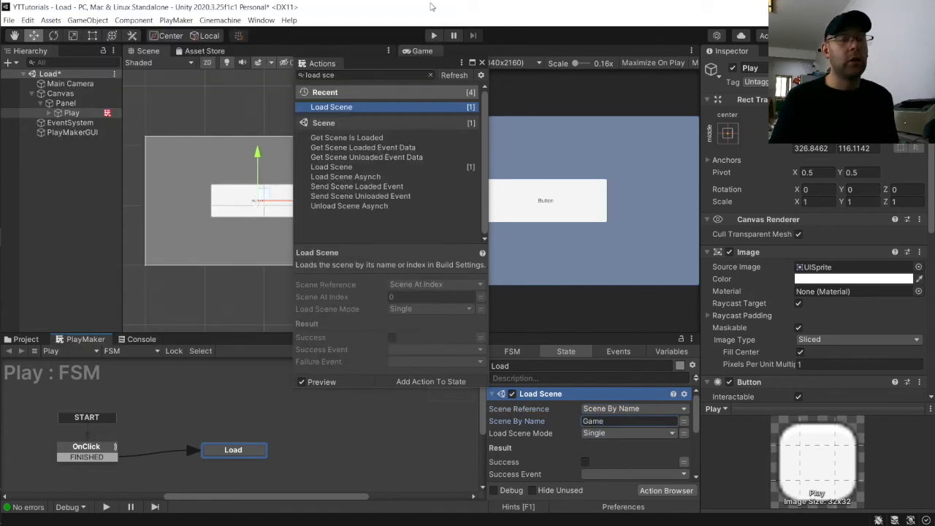
Collapse the Load Scene action and place it below the two PlayerPrefs Load Variable actions
click(492, 394)
drag(569, 408, 567, 397)
mouse_move(560, 462)
mouse_down()
mouse_move(561, 437)
mouse_move(559, 449)
mouse_up()
Set the first PlayerPrefs Load Variable action to key 1234567, type Vector 2 and global variable PlayerPos
click(599, 409)
text(1234567)
click(597, 422)
click(614, 314)
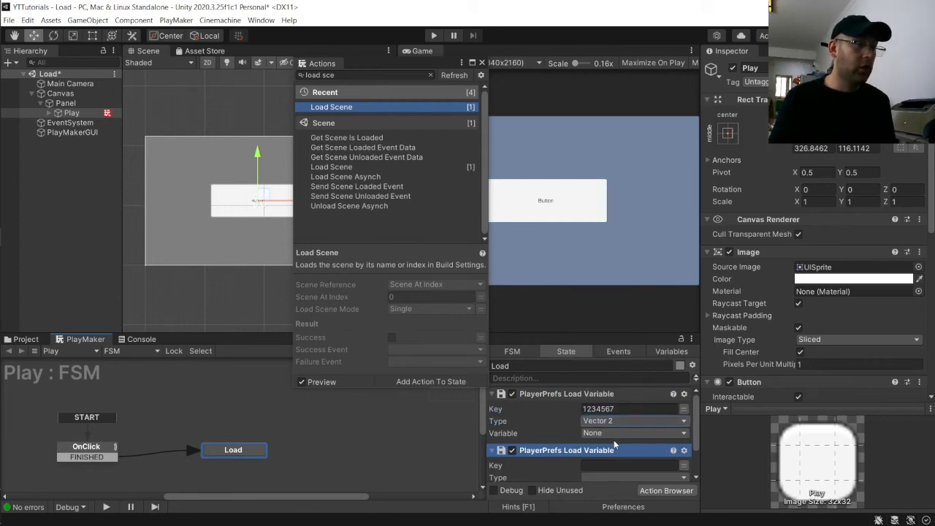
click(623, 432)
mouse_move(643, 465)
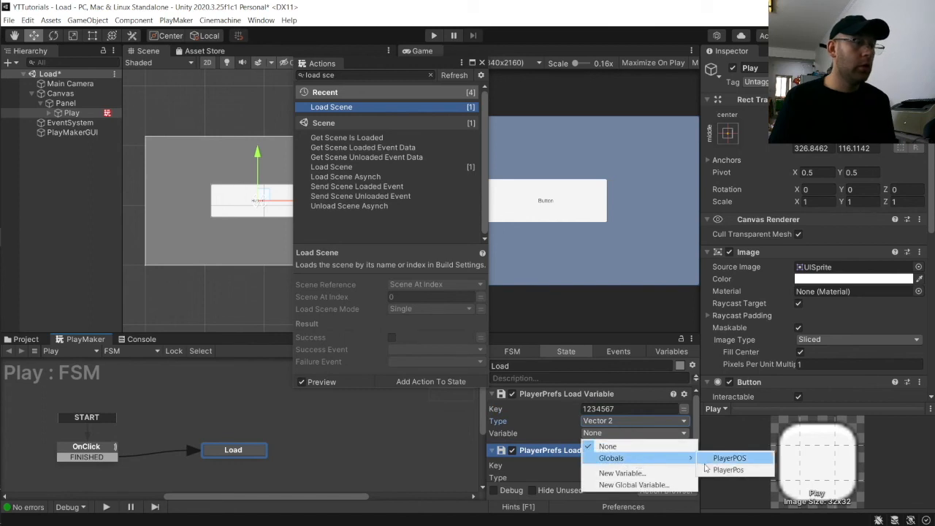
click(719, 470)
Set the second PlayerPrefs Load Variable action to key 12345678, type Float and global variable Cakes, and save the scene
scroll(633, 439, down, 1)
click(617, 428)
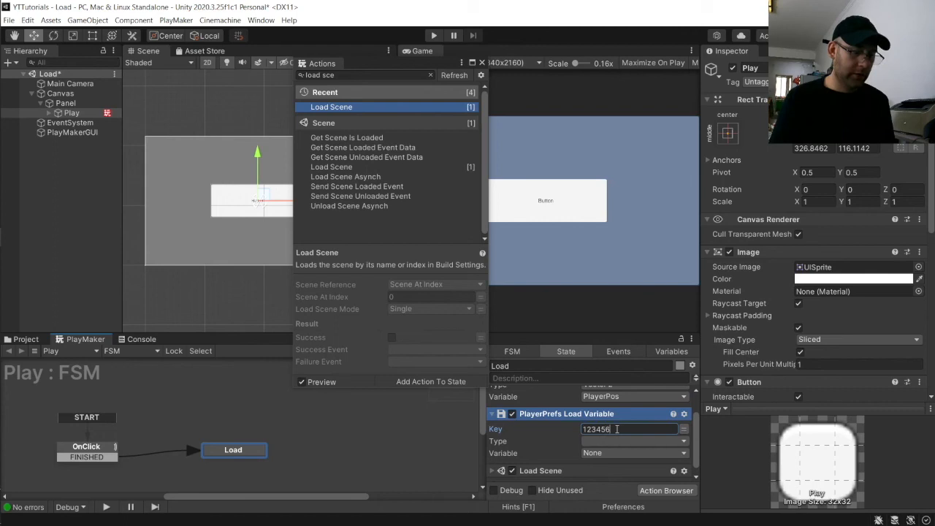
click(629, 441)
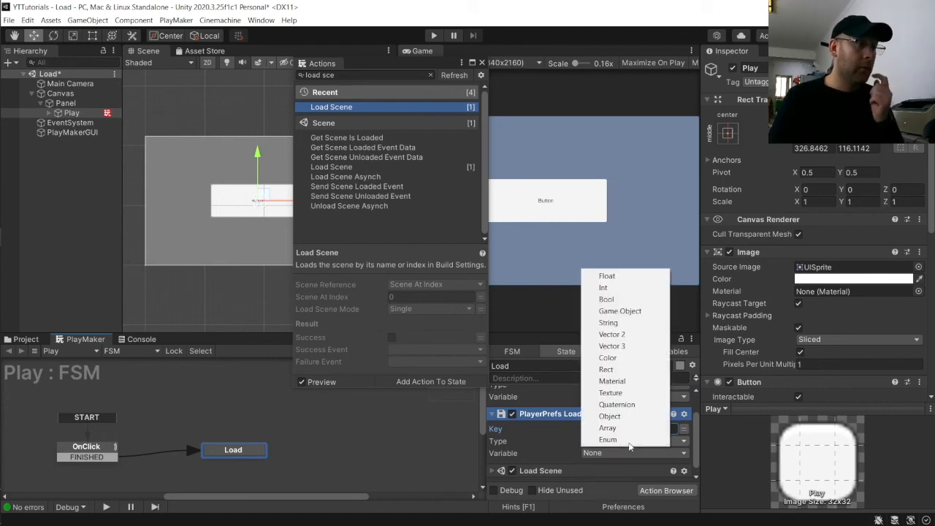
click(629, 275)
click(626, 454)
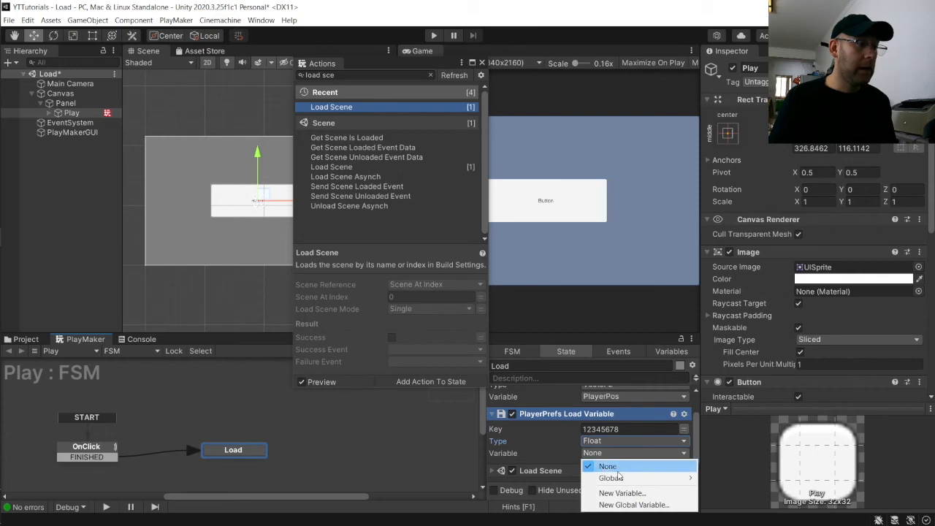
mouse_move(624, 479)
click(749, 348)
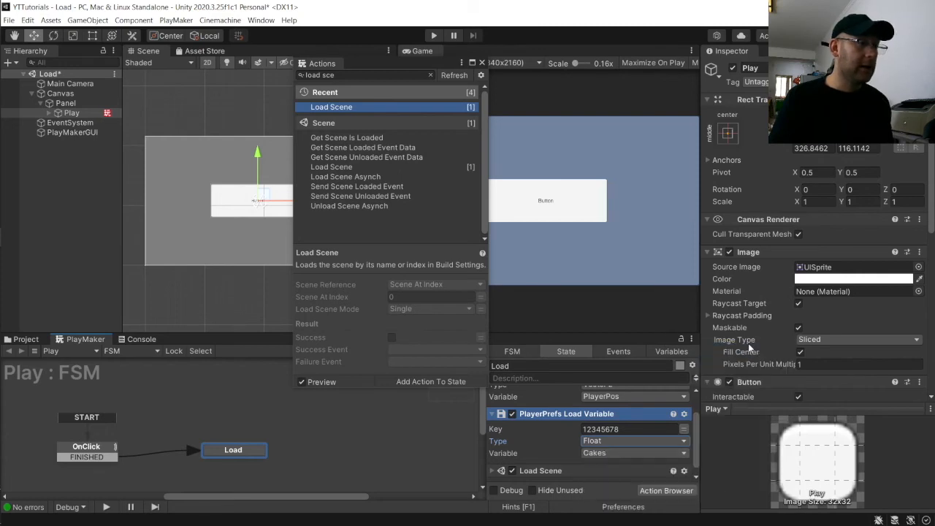
key(ctrl+s)
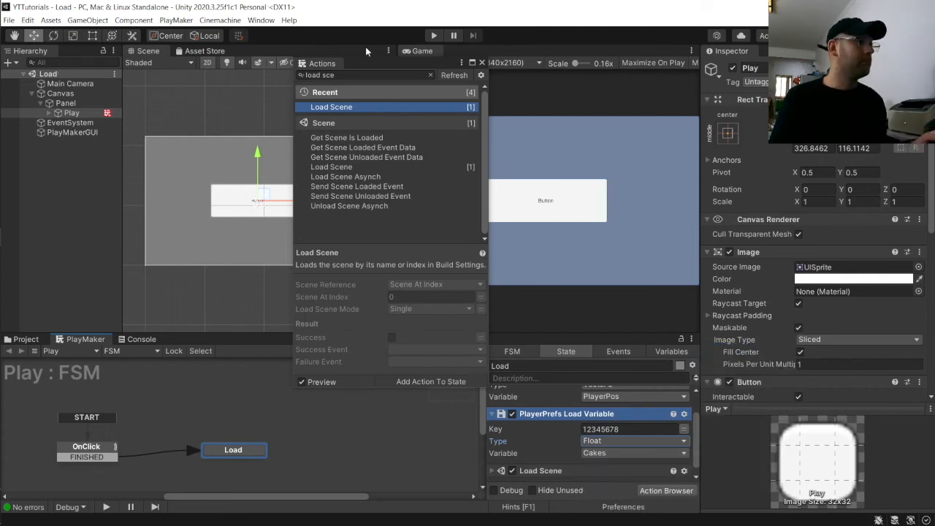
click(469, 184)
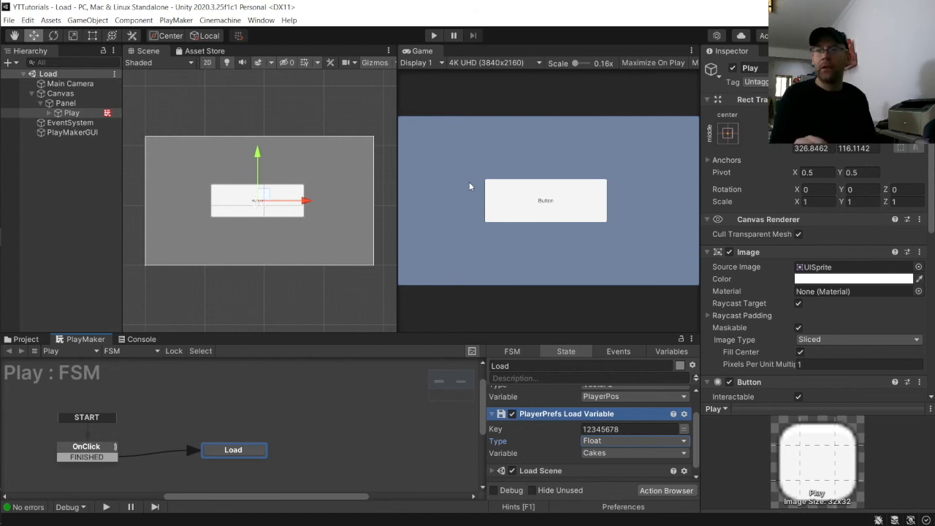
Run the Load scene and check the scene list in the build settings
click(435, 36)
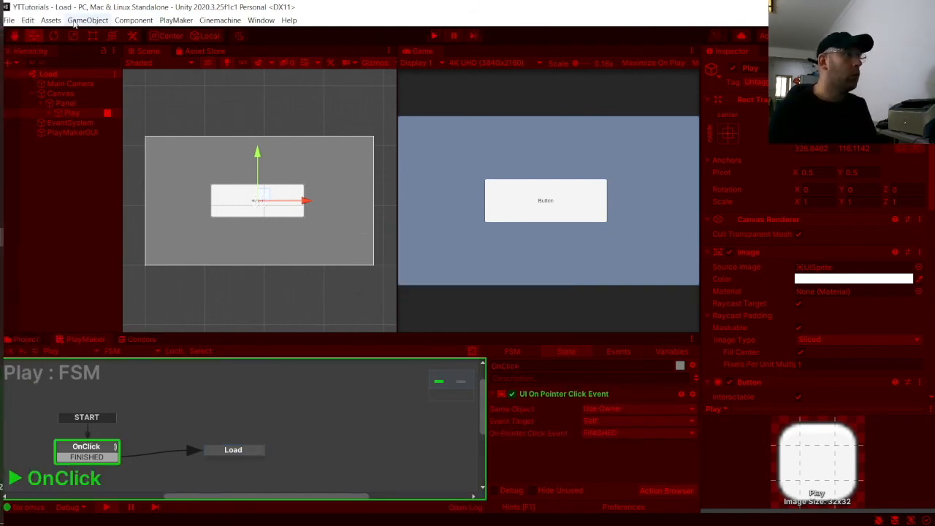
click(9, 21)
click(44, 146)
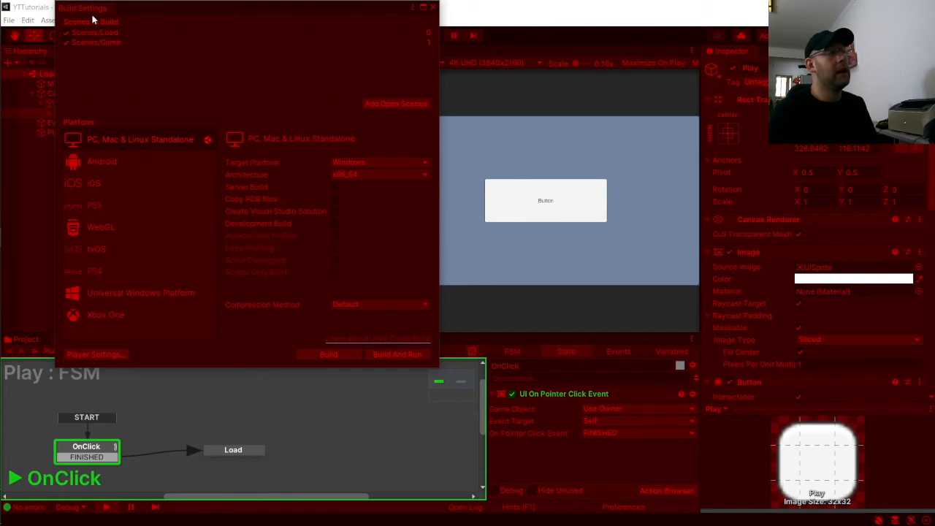
click(433, 8)
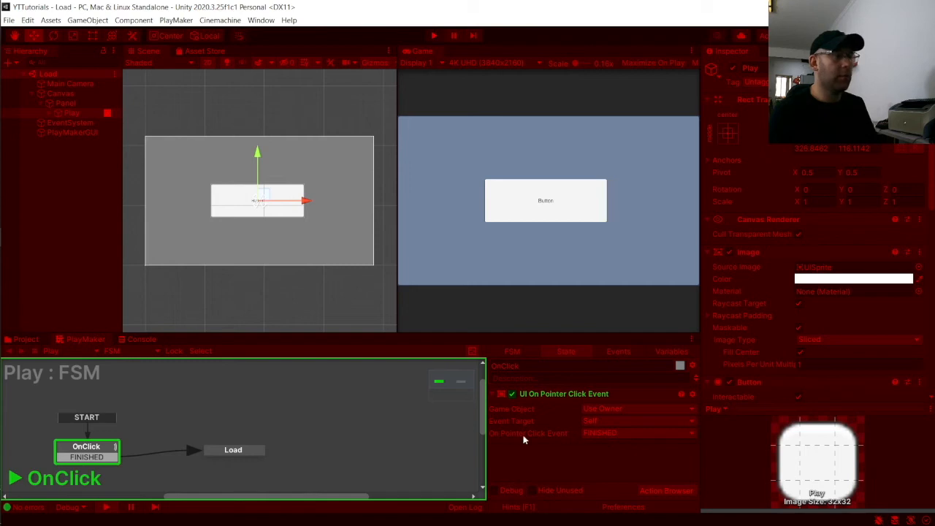
Test the Play button, move and jump the player in the loaded Game scene, and stop the run
click(554, 203)
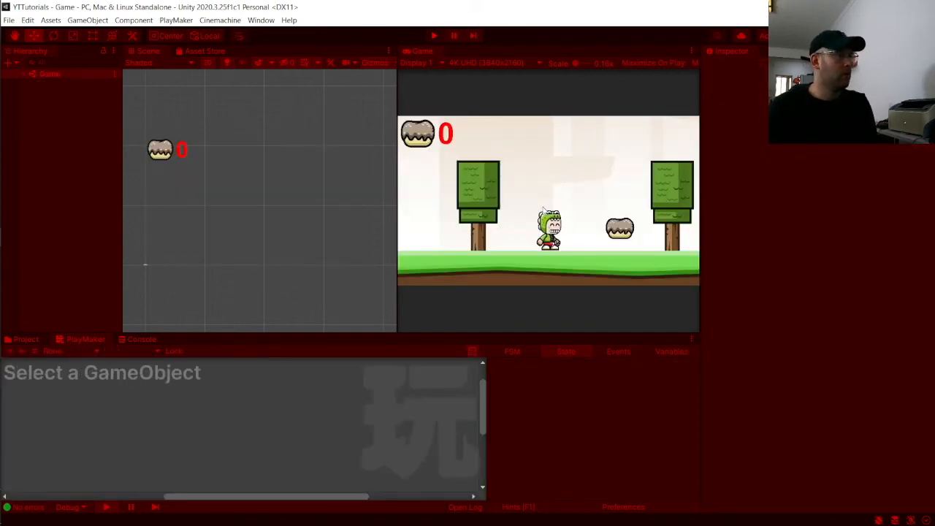
key(space)
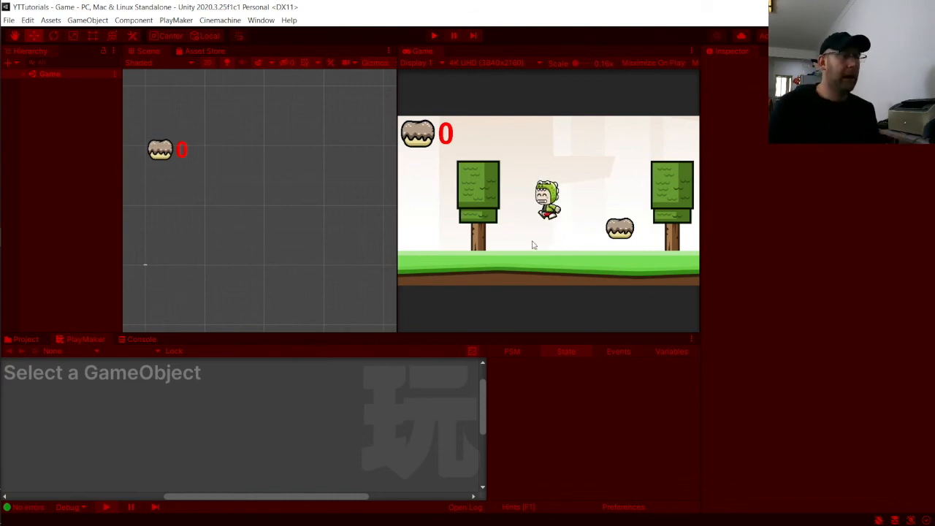
key(a)
key(space)
key(d)
key(a)
key(d)
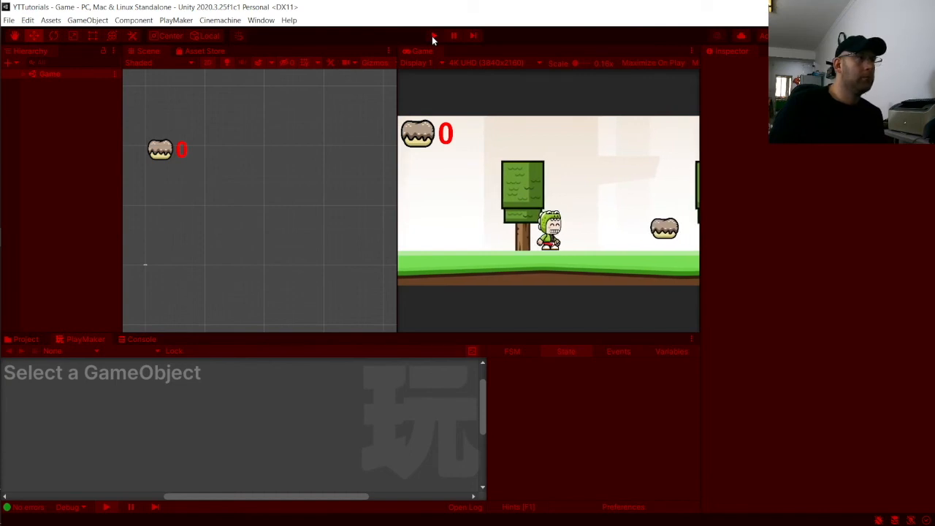
click(433, 36)
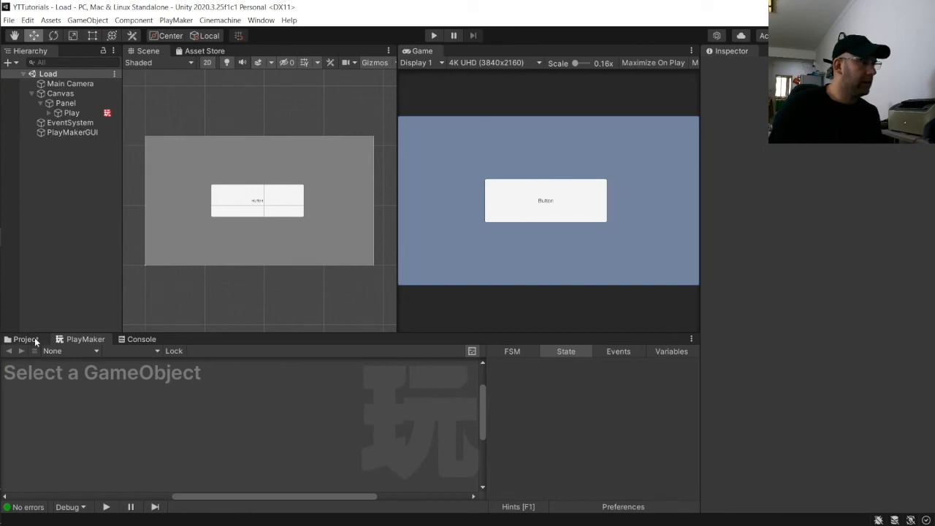
Open the Game scene and select the Player object
click(27, 339)
double_click(141, 395)
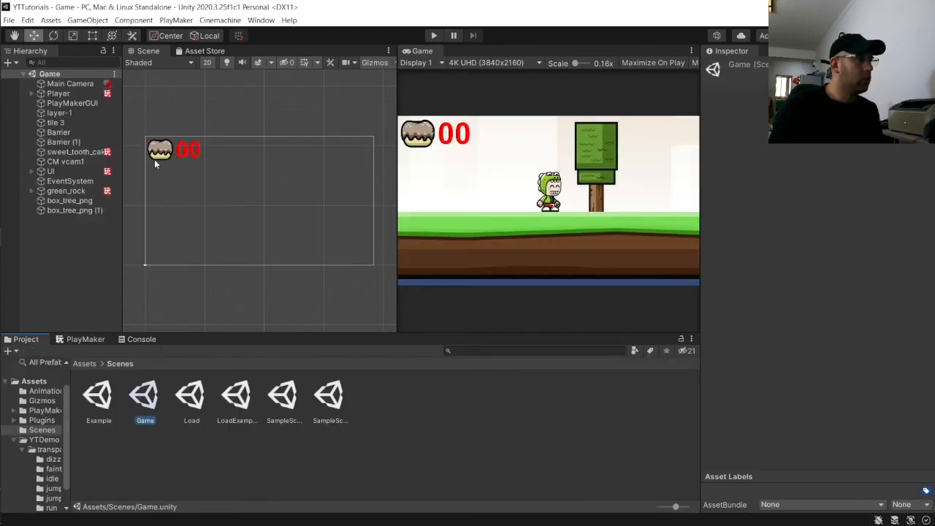
click(75, 93)
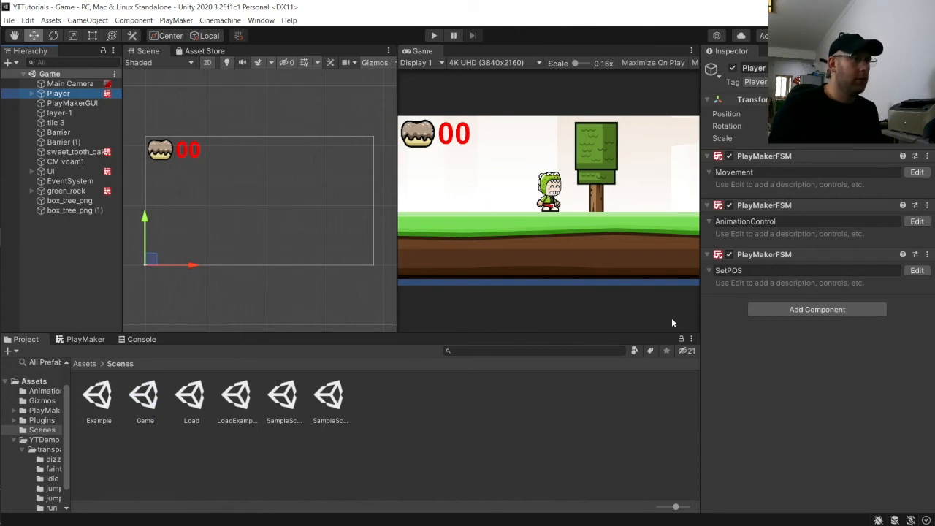
Set the value of the global Vector2 variable PlayerPos to X -6.96 and Y -2.81
click(95, 341)
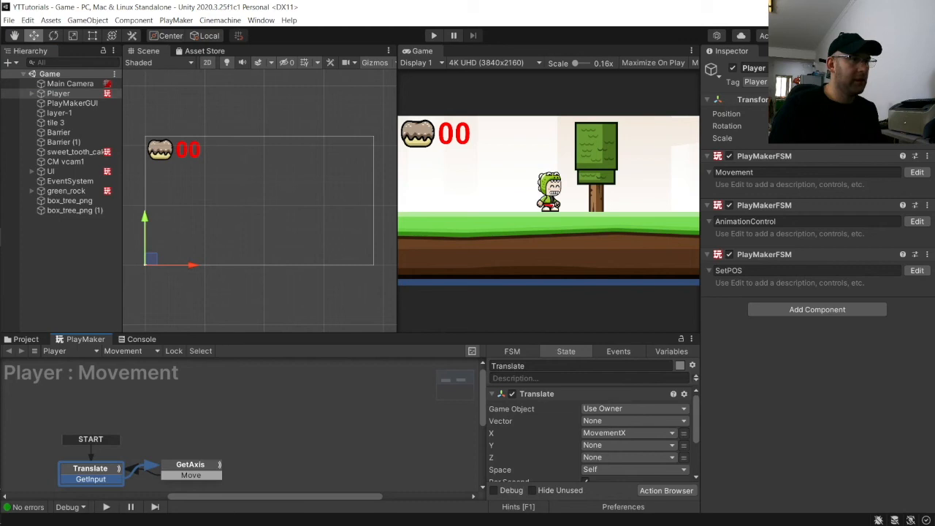
click(671, 352)
click(691, 365)
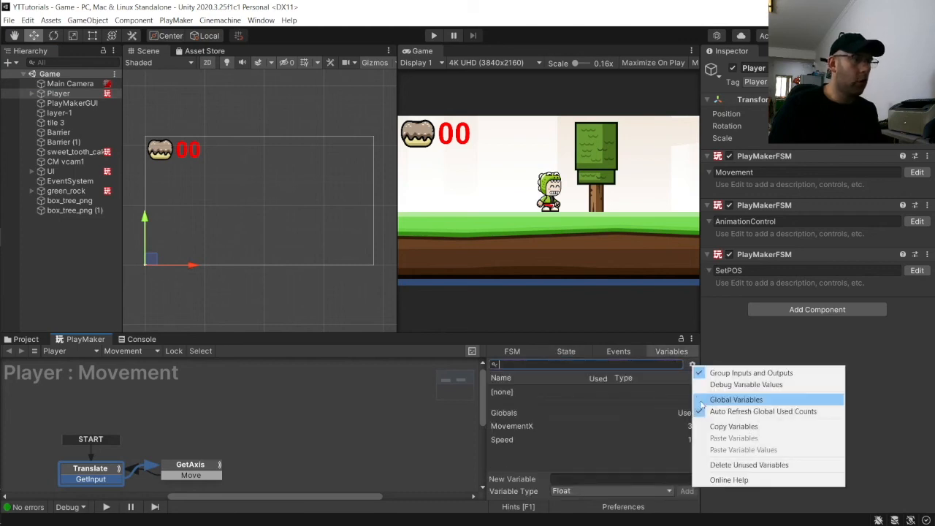
click(718, 402)
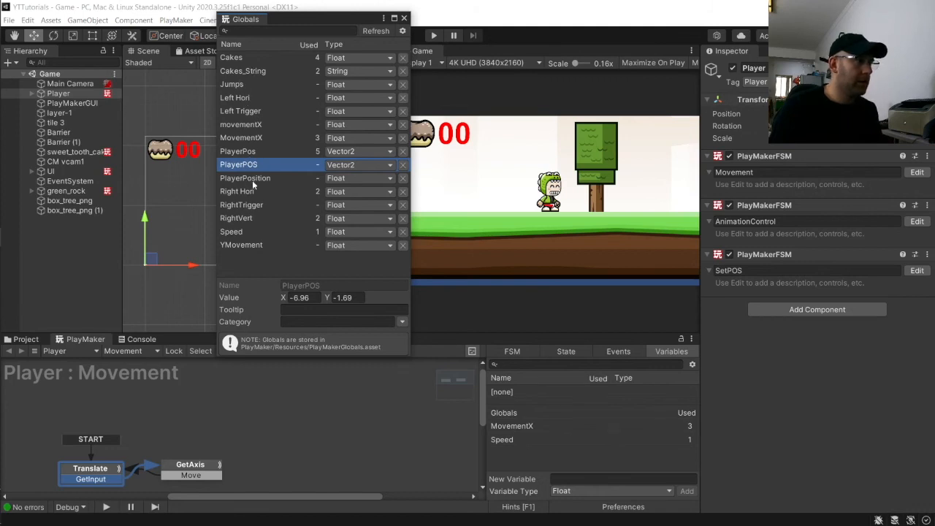
click(250, 153)
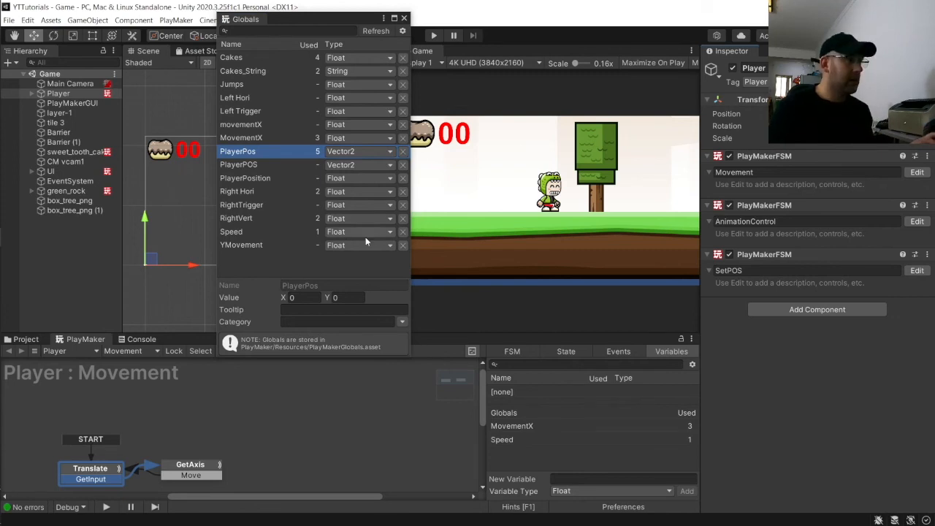
click(313, 296)
text(-6.96)
click(348, 298)
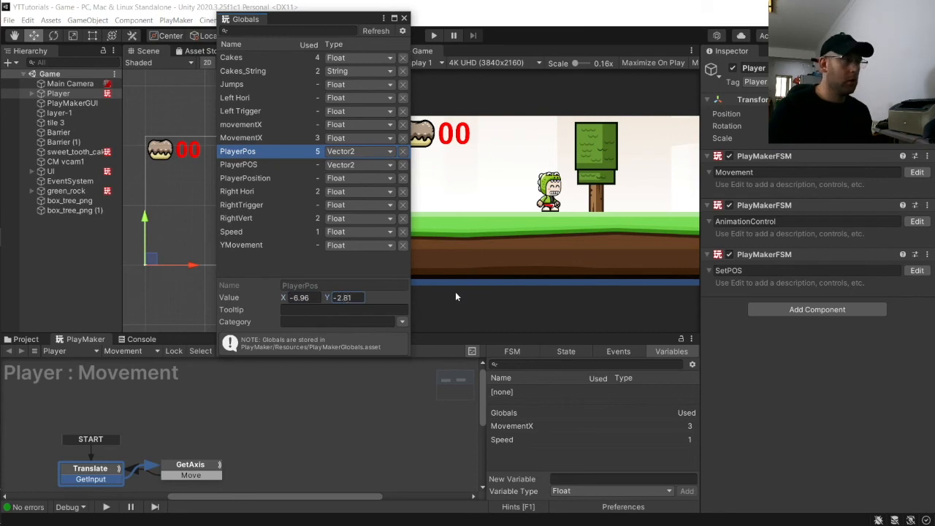
click(404, 18)
Open the Load scene, run it and start the game with its button
click(26, 339)
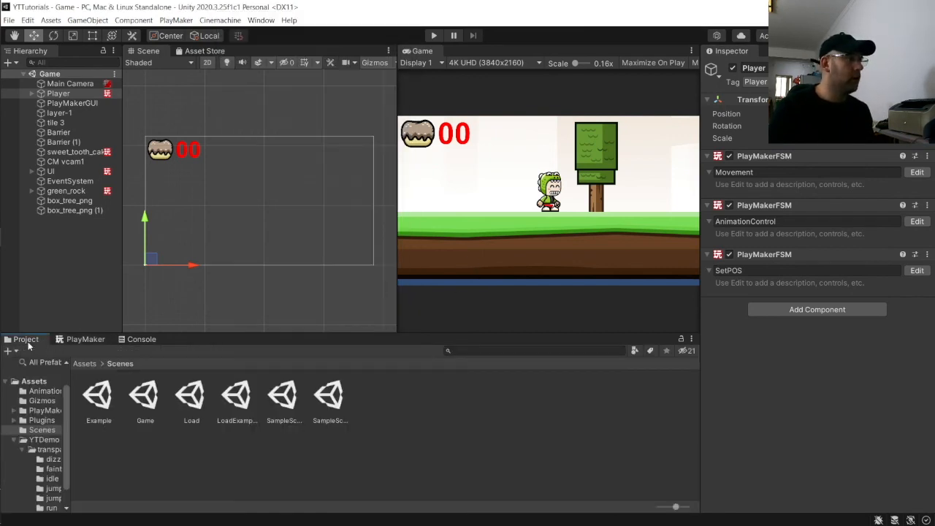
double_click(193, 400)
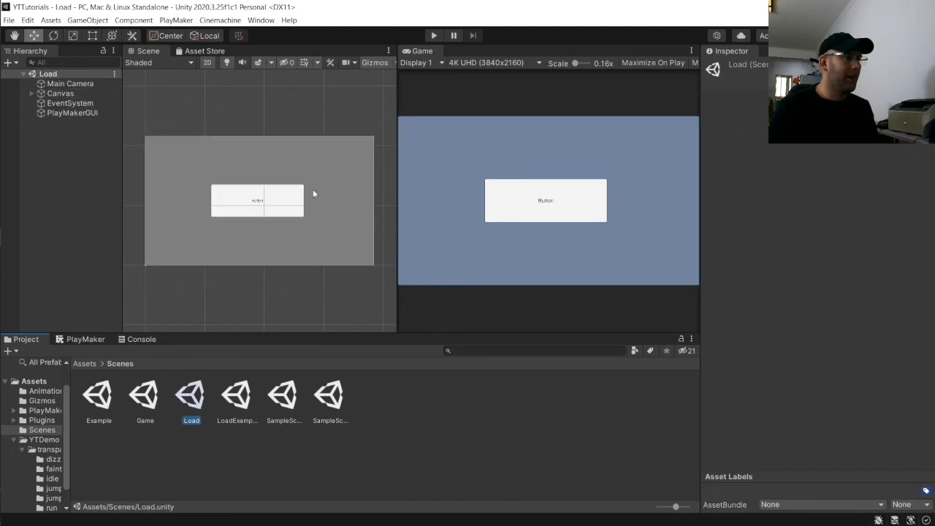
click(435, 34)
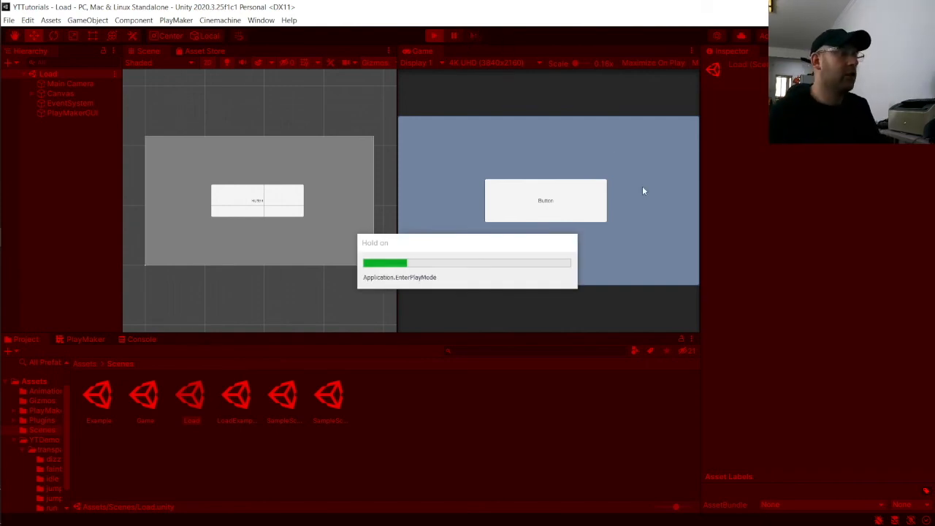
click(544, 199)
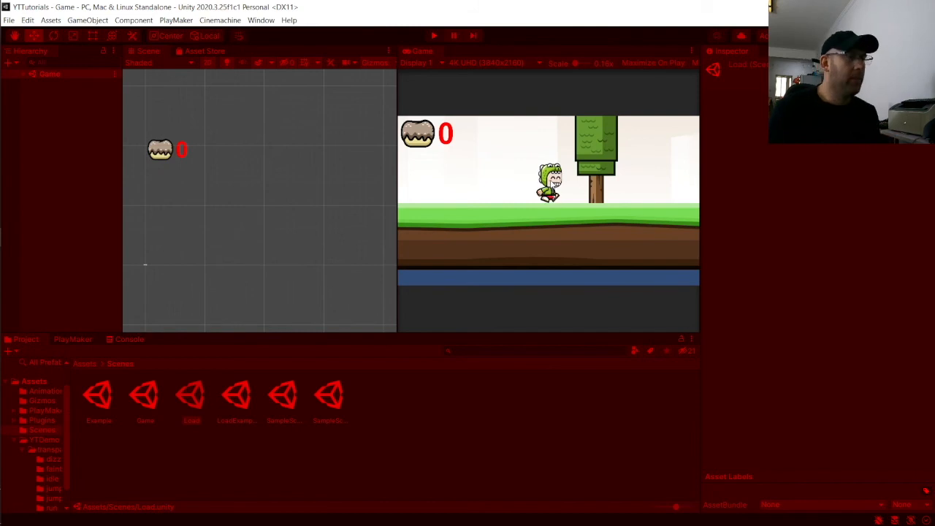
Move the player around in the running game and test opening and closing the save panel without saving
key(Right)
key(Left)
key(Right)
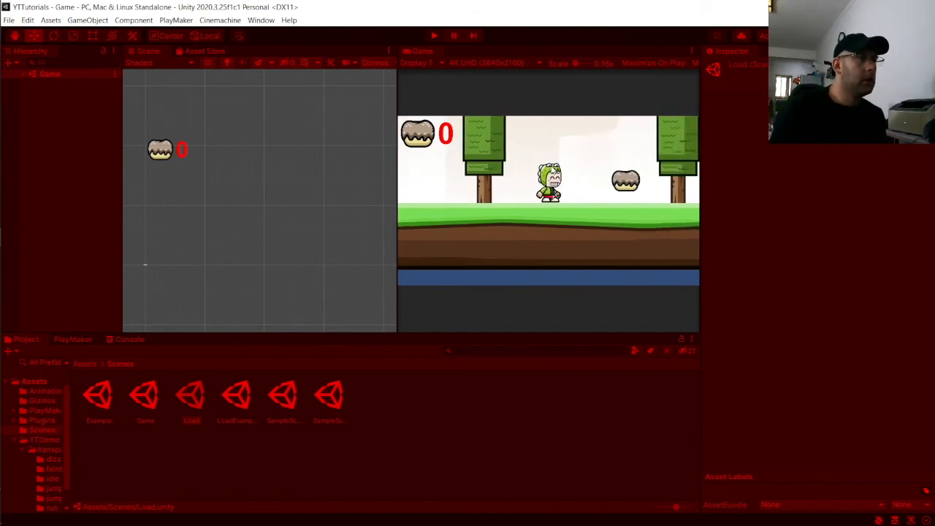
key(Escape)
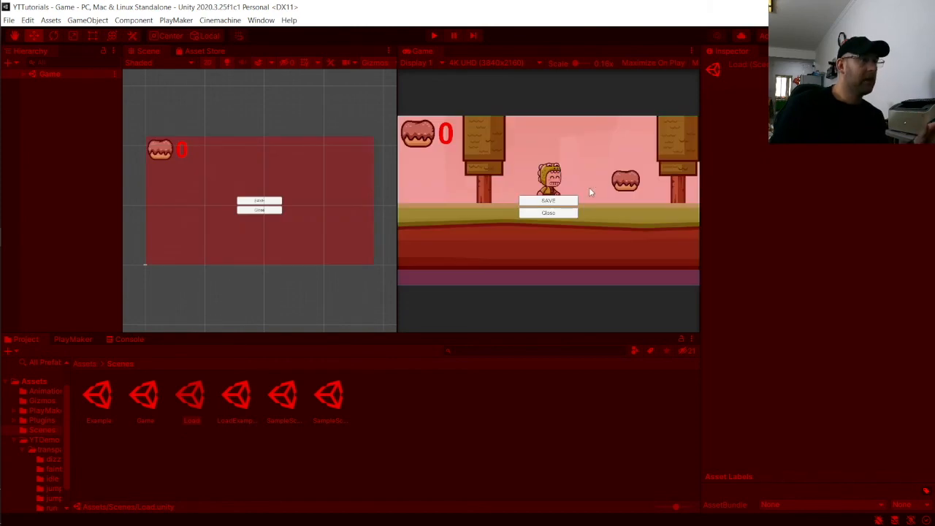
click(557, 213)
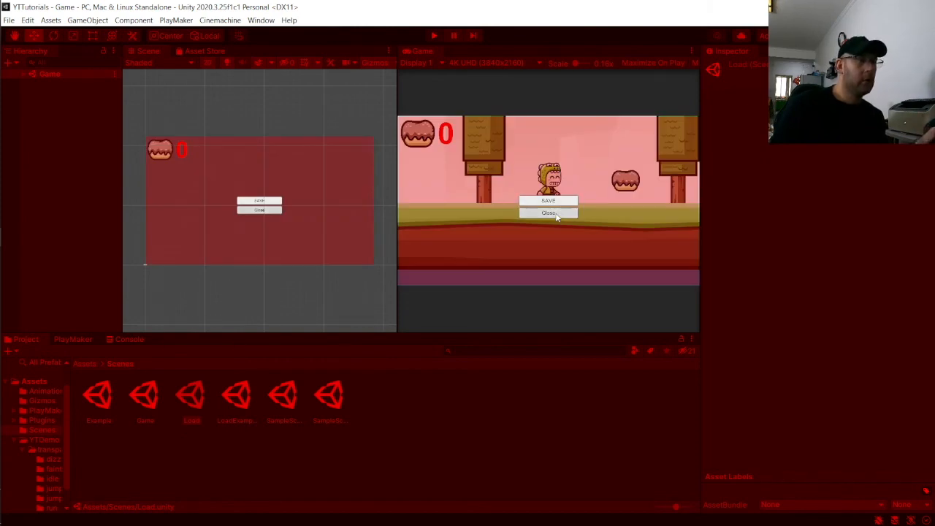
click(558, 214)
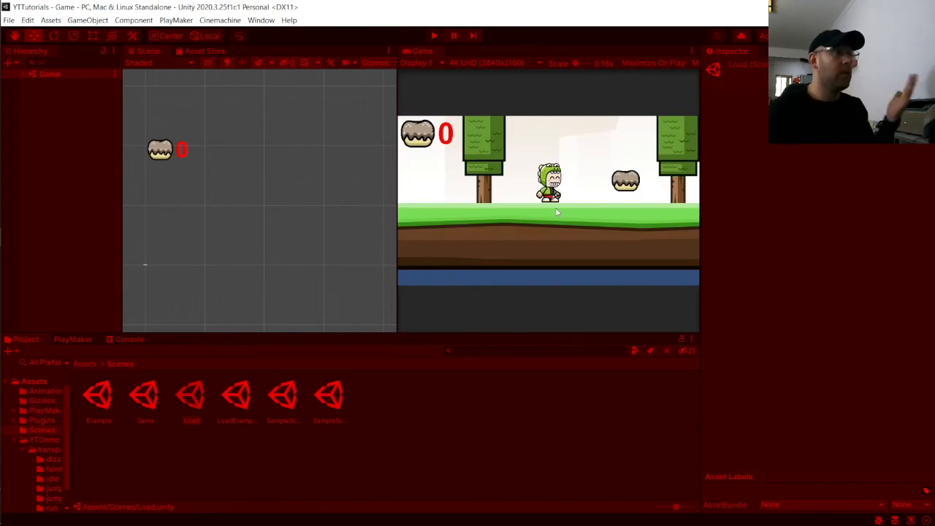
Collect a cake, save the game from the save panel, and test restoring it from the Load scene
key(Right)
key(Left)
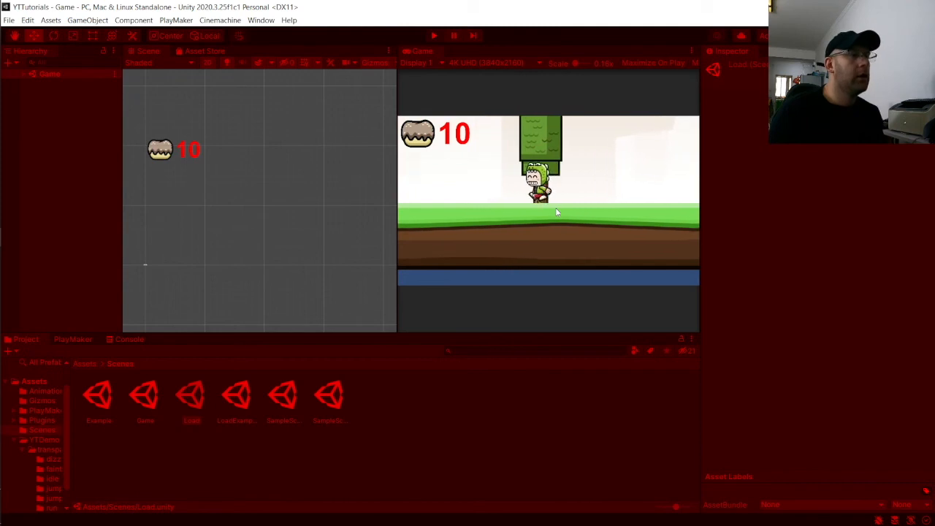
key(Escape)
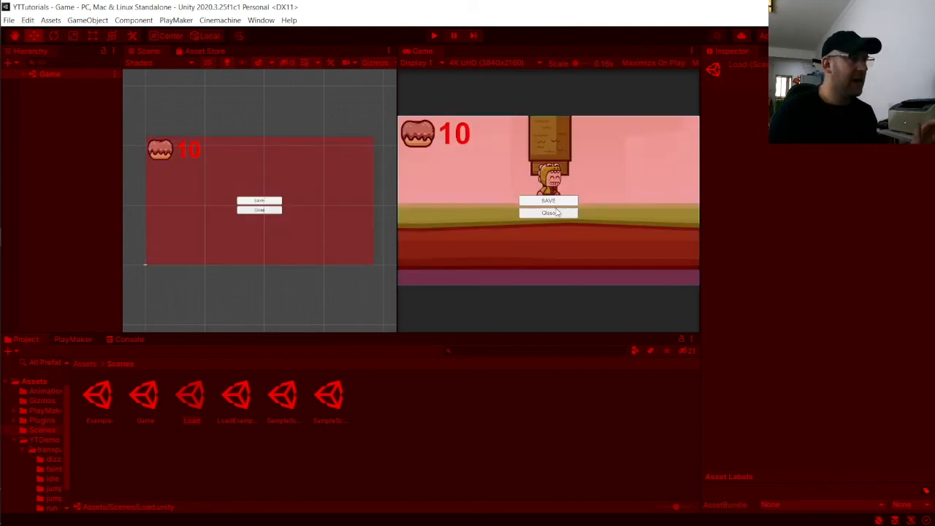
click(565, 202)
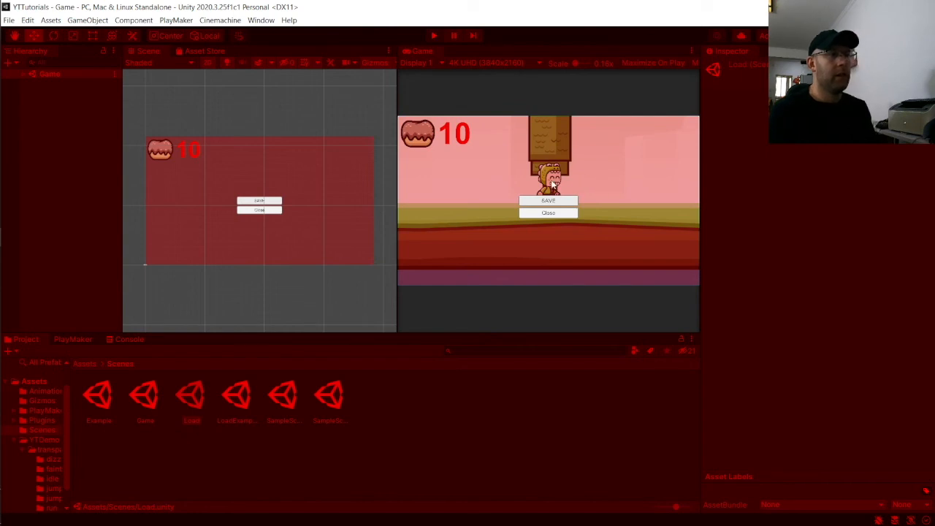
click(561, 213)
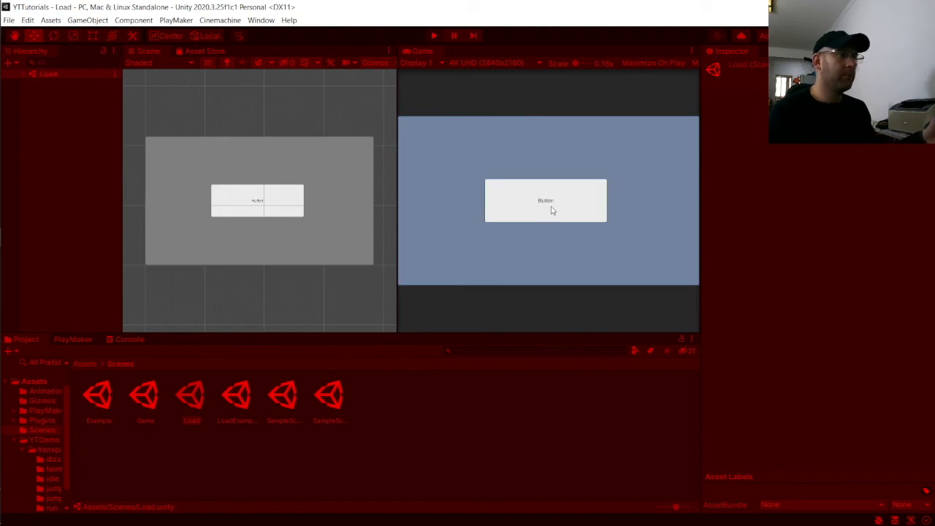
click(560, 201)
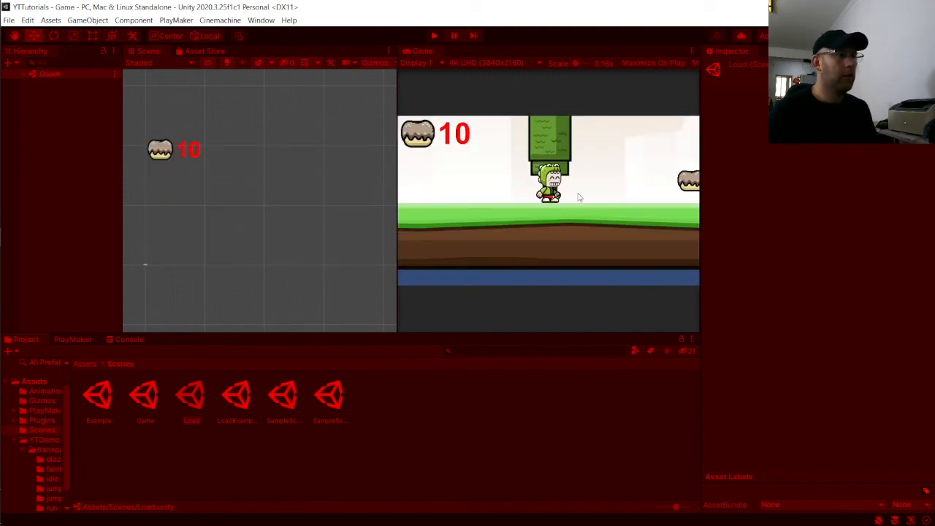
Walk the player to the save point, inspect green_rock's OnExitOrEnter state during play, and stop the run
key(Right)
key(Right)
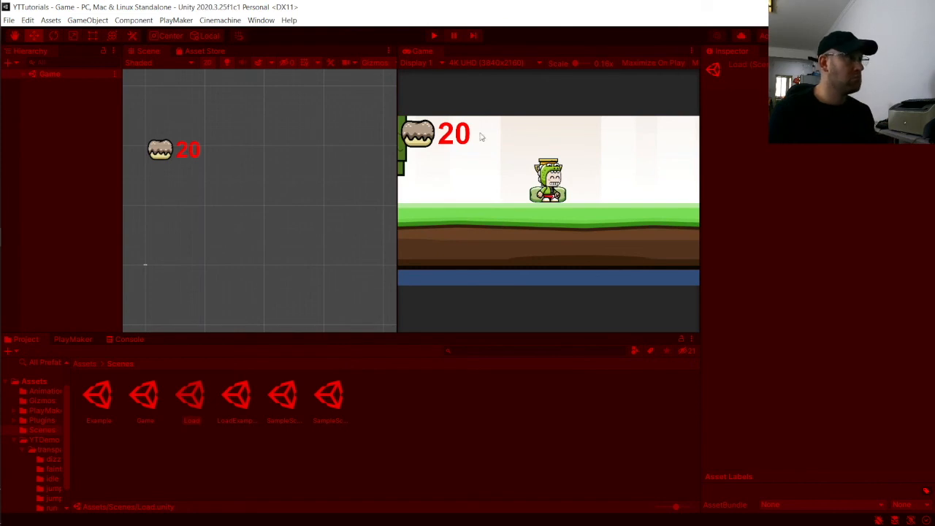
click(22, 73)
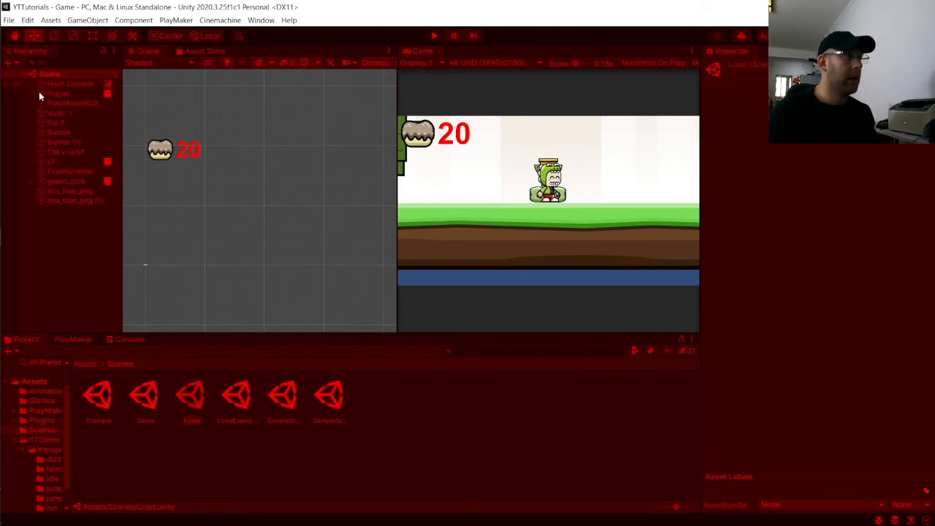
click(34, 180)
click(31, 180)
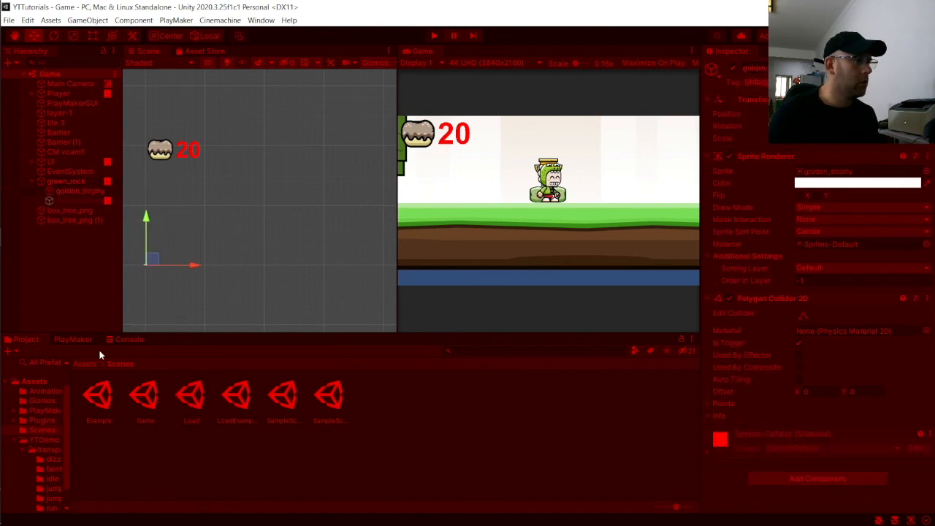
click(76, 339)
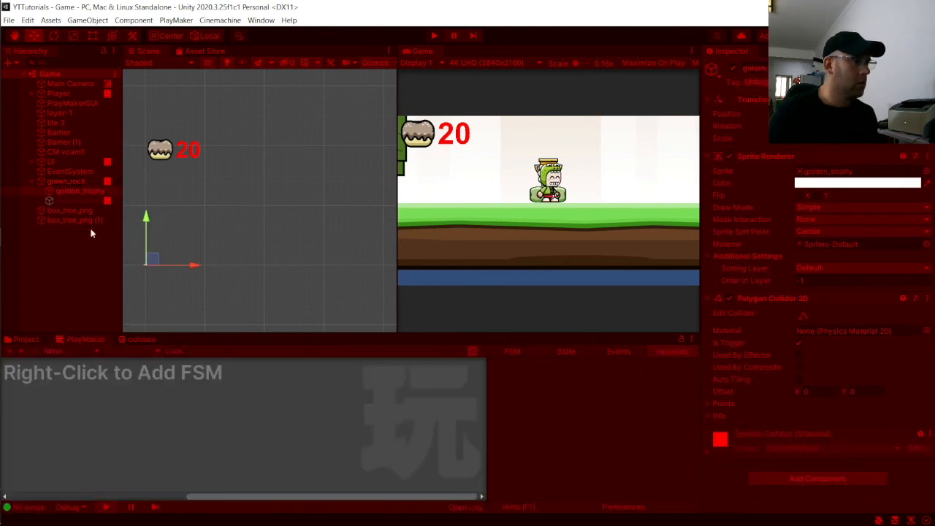
click(79, 184)
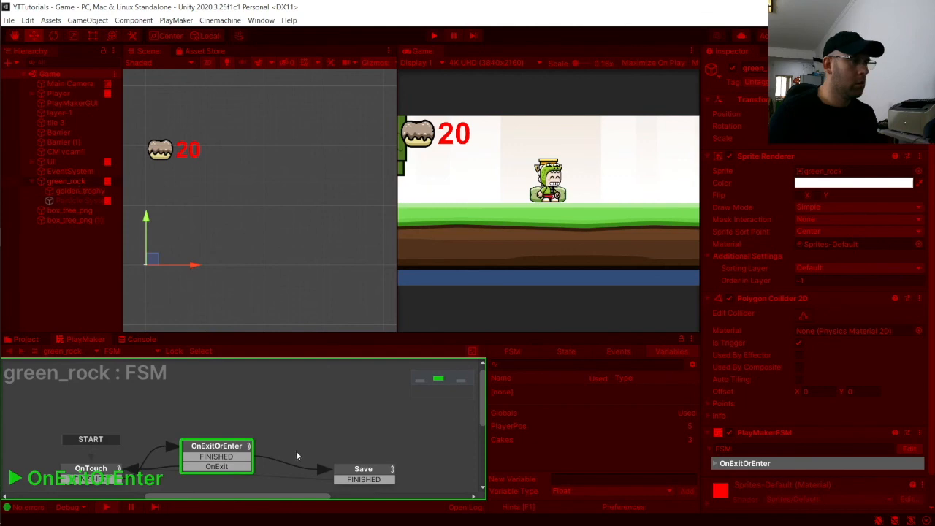
click(236, 446)
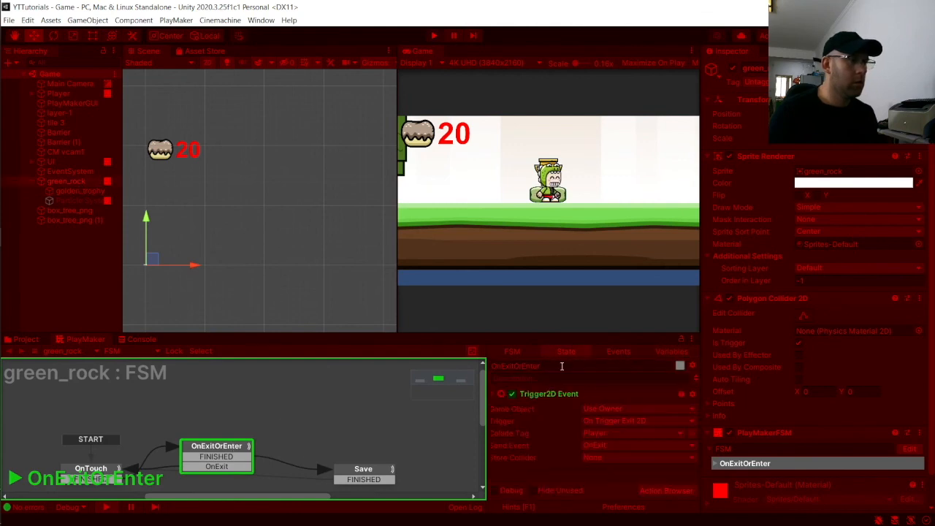
click(434, 35)
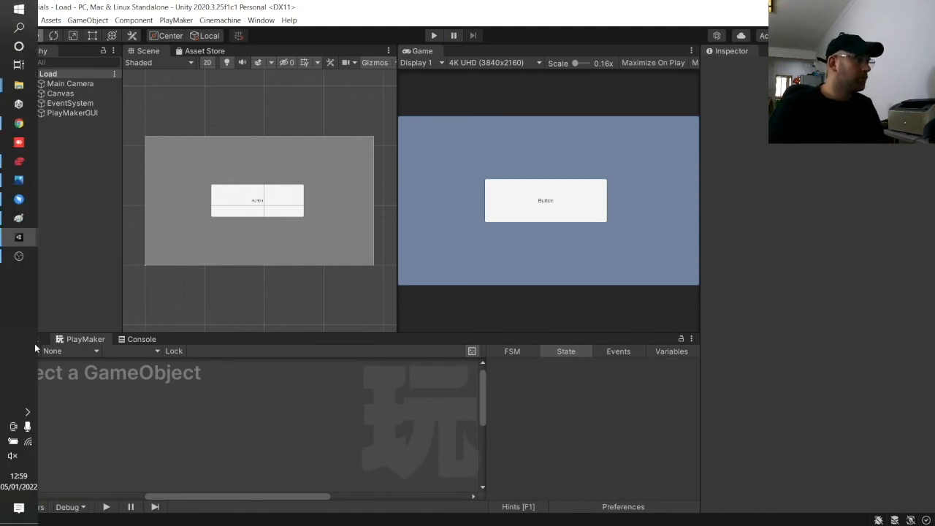
Open the Game scene and select the OnExitOrEnter state in green_rock's FSM
click(34, 341)
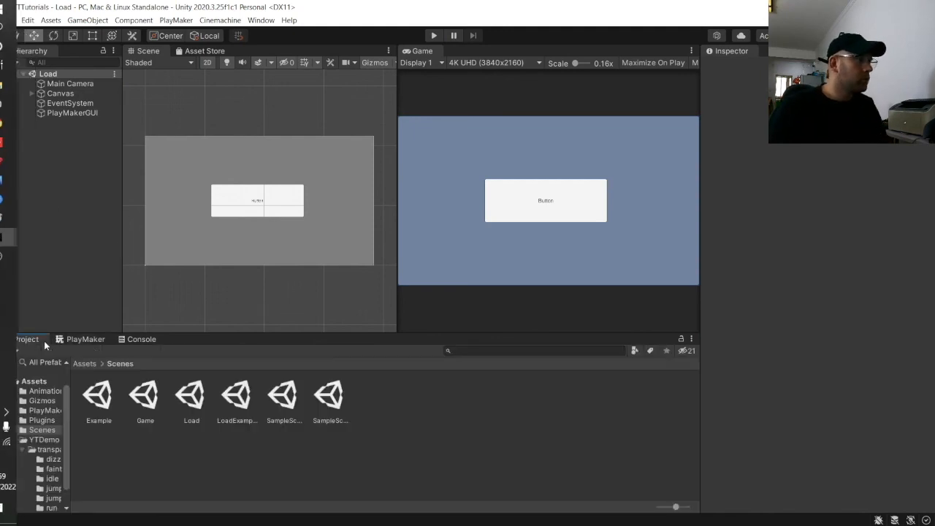
double_click(154, 398)
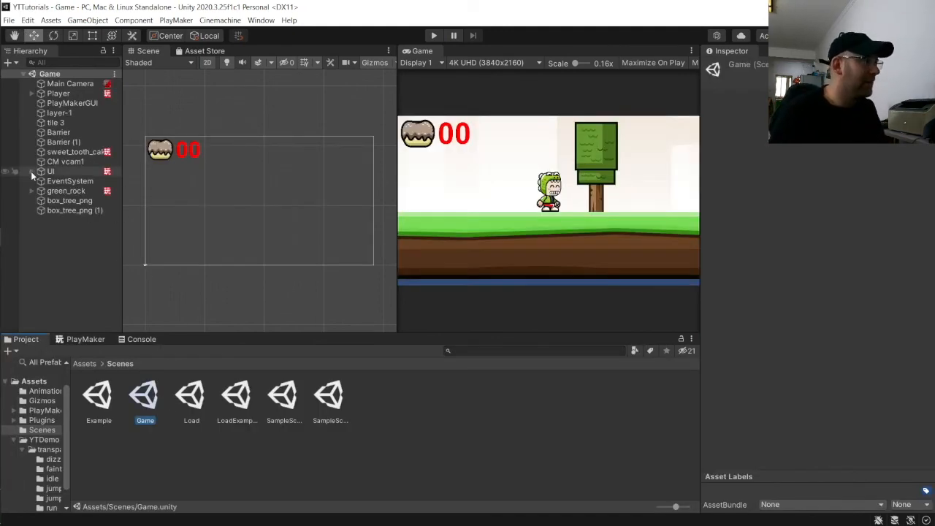
click(32, 171)
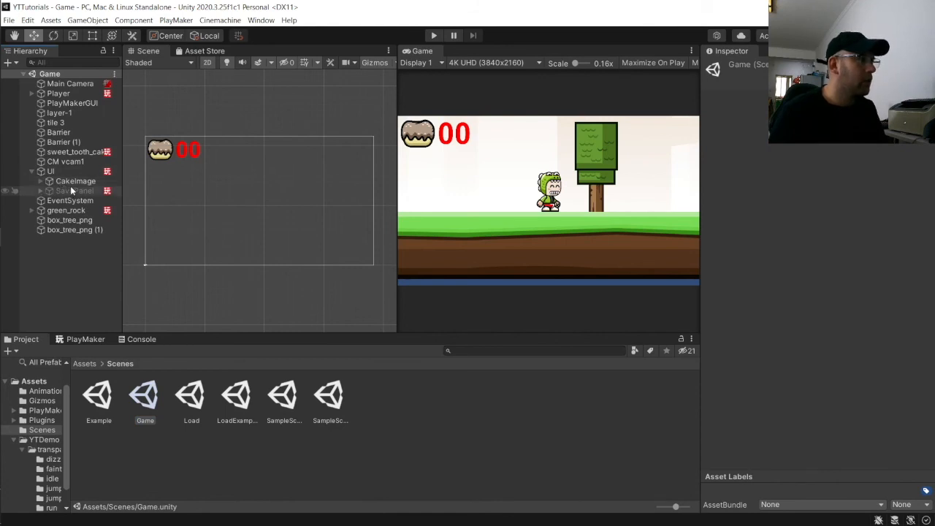
click(41, 210)
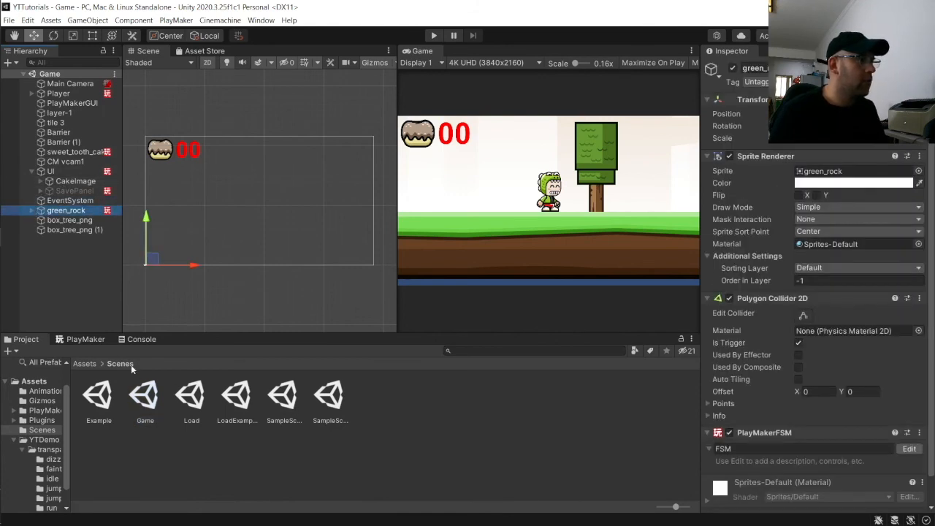
click(93, 341)
click(216, 449)
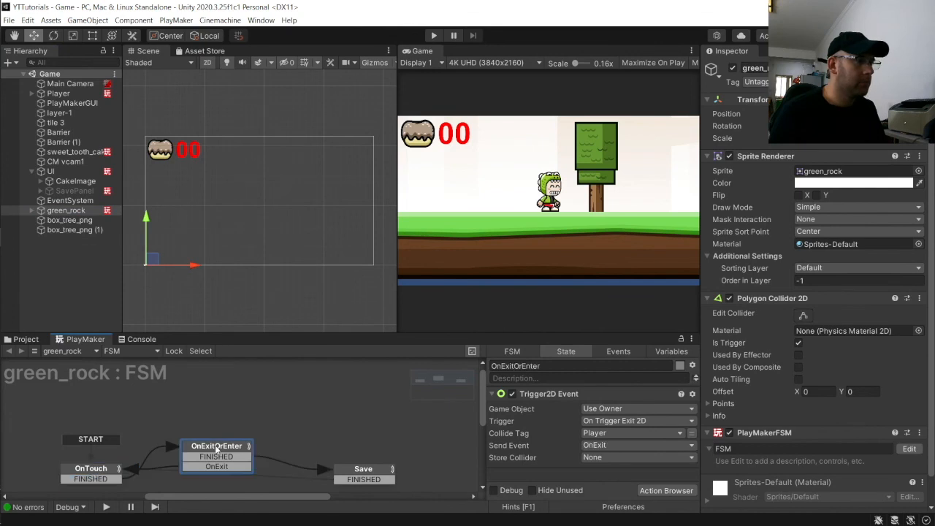
Add a Get Key Down action to green_rock's OnExitOrEnter state and place it above Trigger2D Event
click(666, 490)
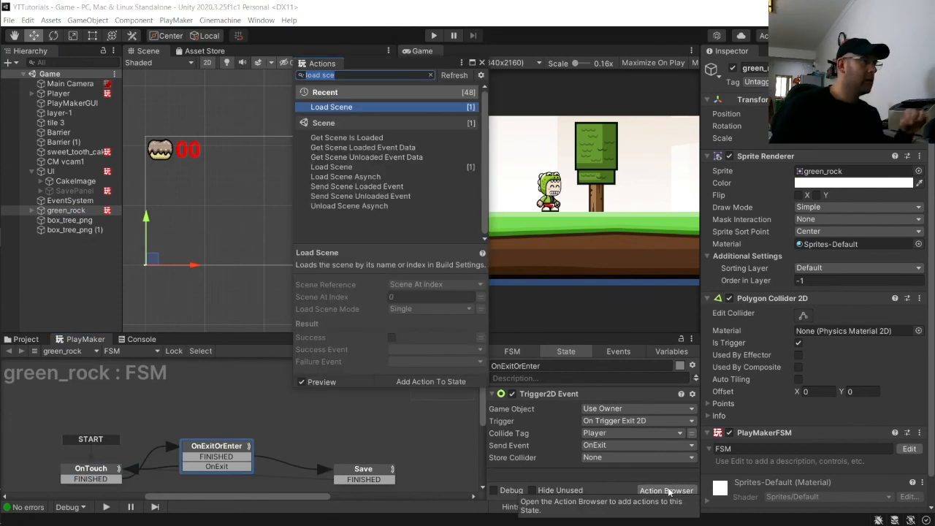
text(get key)
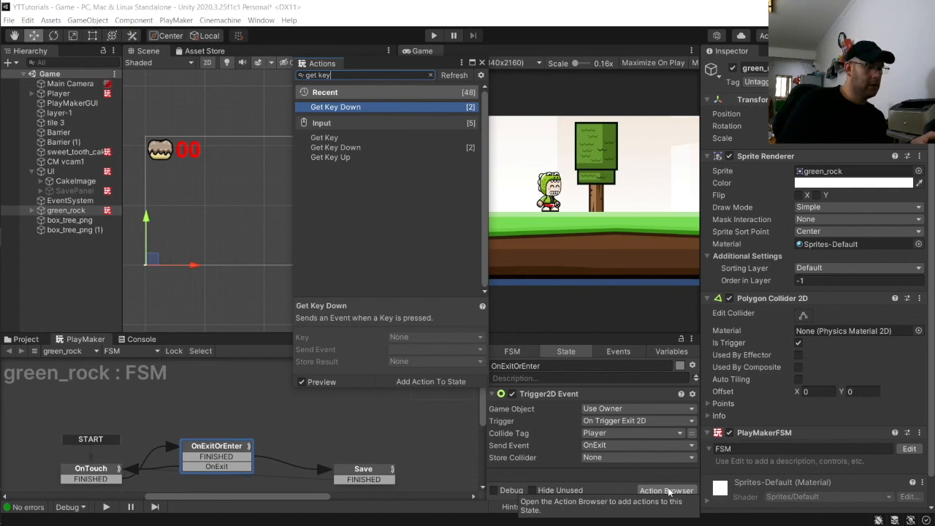
key(Return)
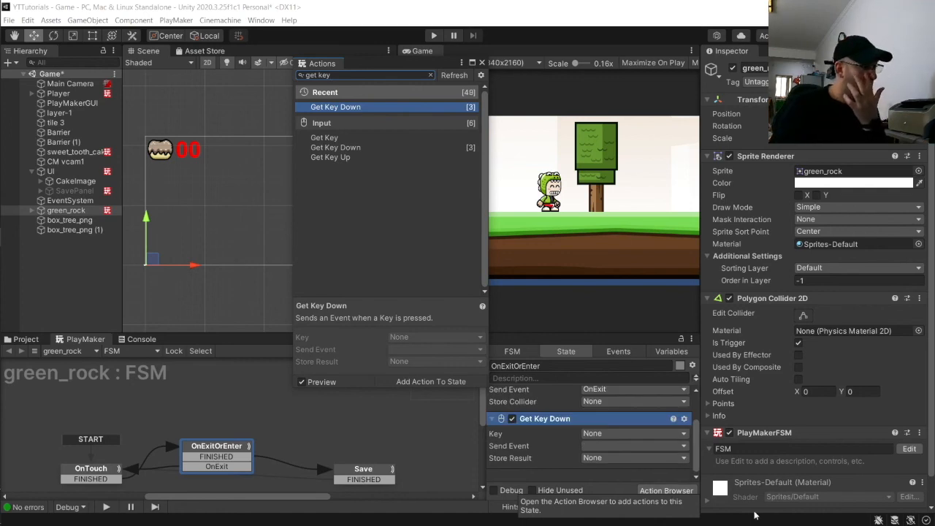
scroll(576, 381, down, 2)
drag(577, 381, 576, 395)
Set the Get Key Down action's key to Page Up and its send event to FINISHED, and close the action browser
click(615, 413)
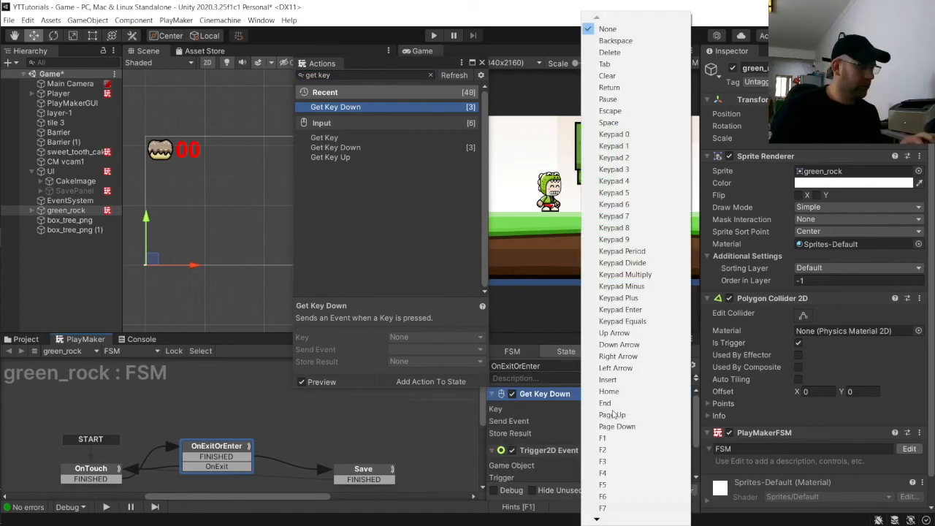
click(612, 414)
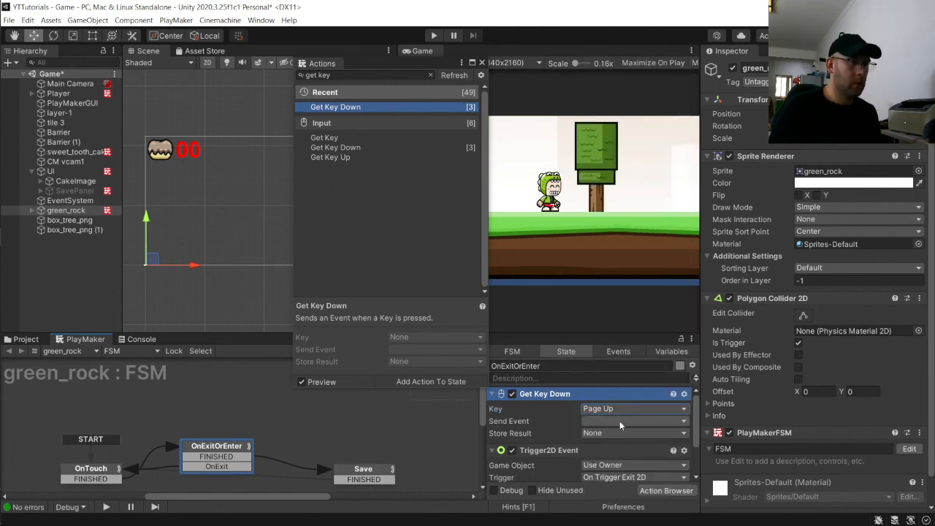
click(618, 422)
click(620, 445)
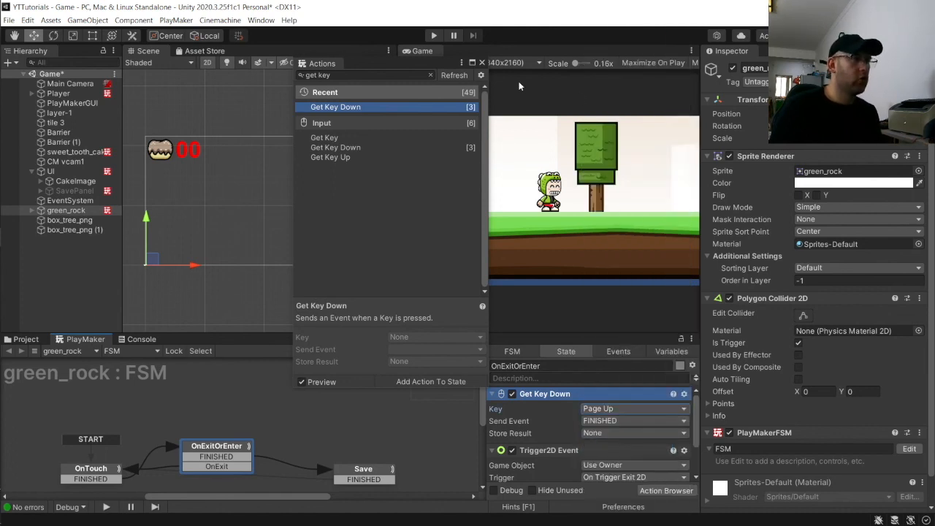
click(483, 63)
Clear all PlayerPrefs of the project and confirm the deletion
click(27, 19)
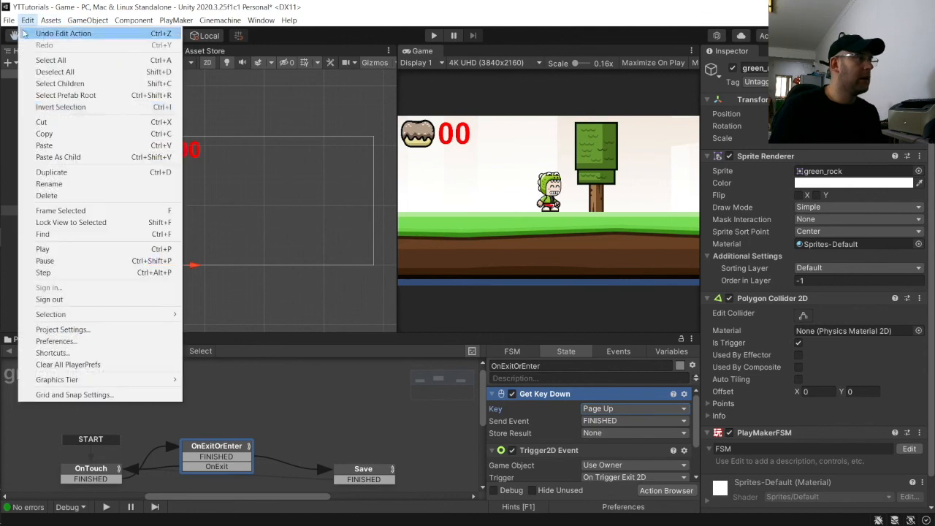
click(57, 364)
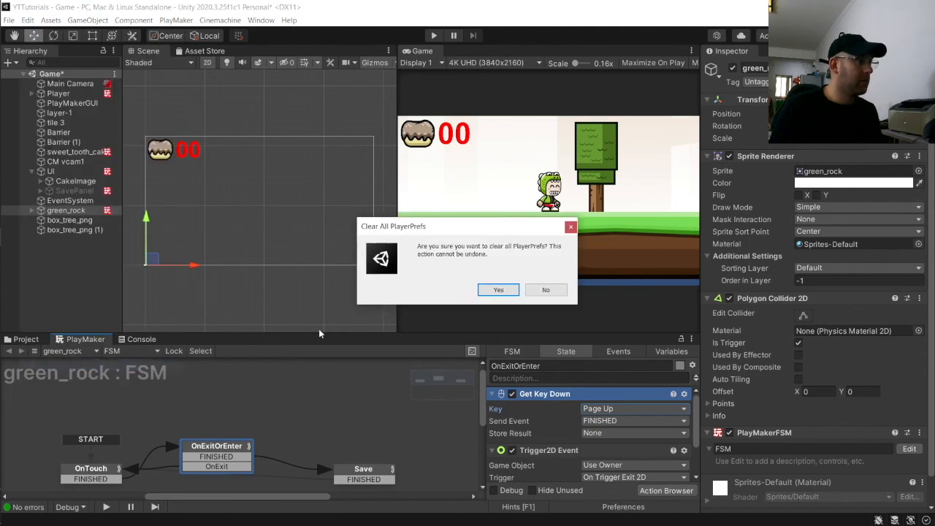
click(496, 292)
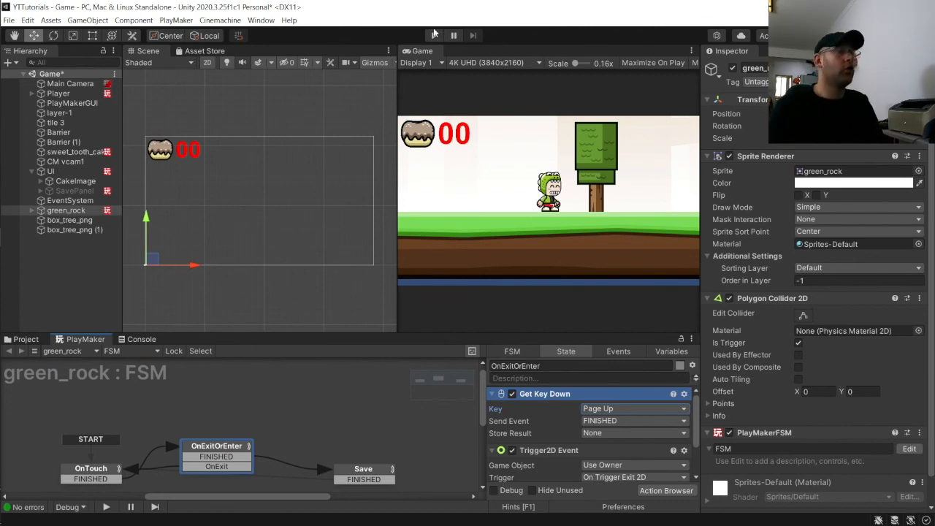
Open the Load scene while saving the changes to the Game scene, run it, and enter the game with its button
click(27, 340)
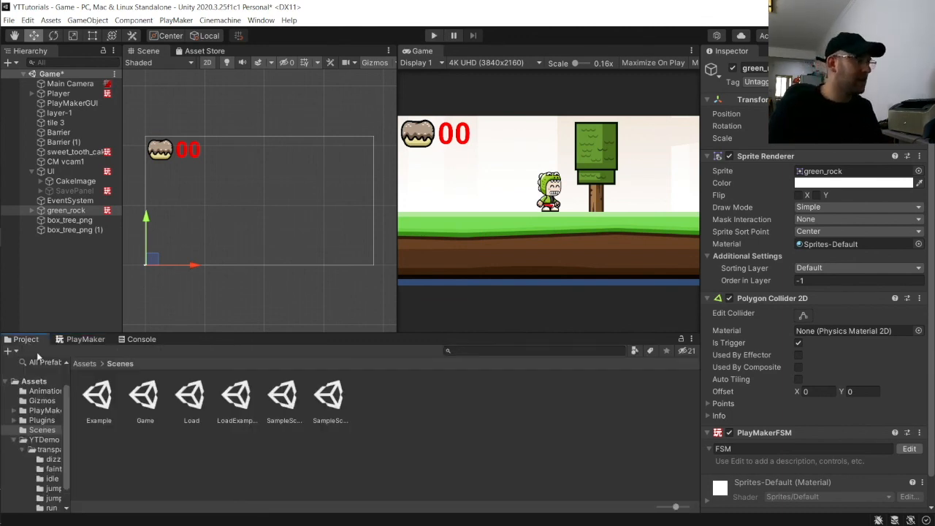
double_click(190, 398)
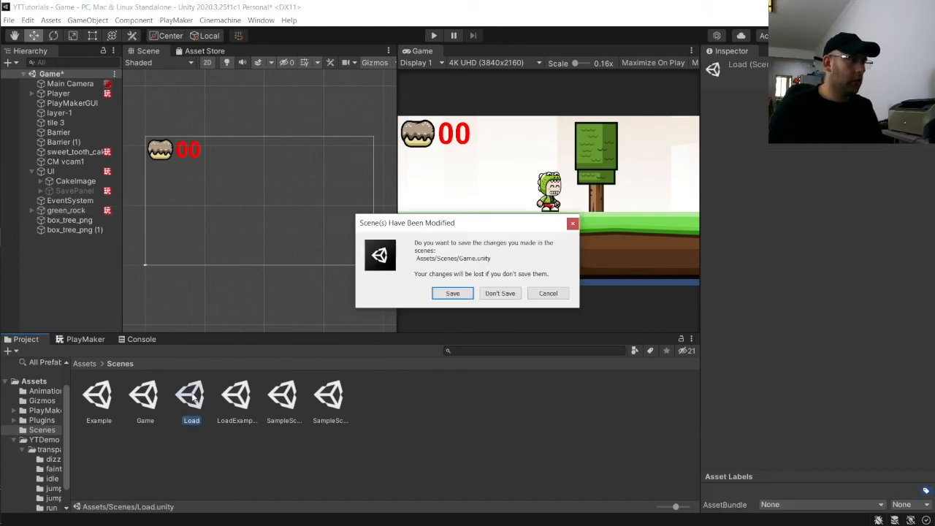
click(452, 293)
click(435, 36)
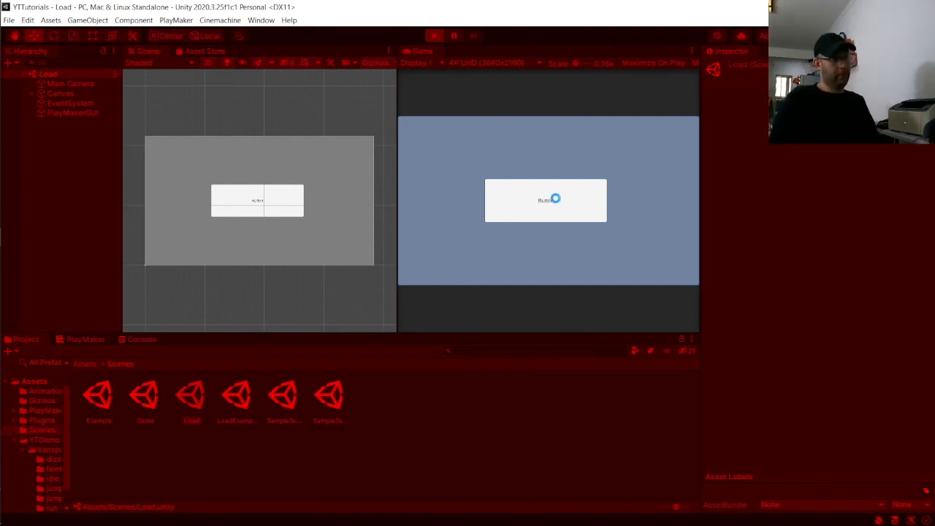
click(557, 203)
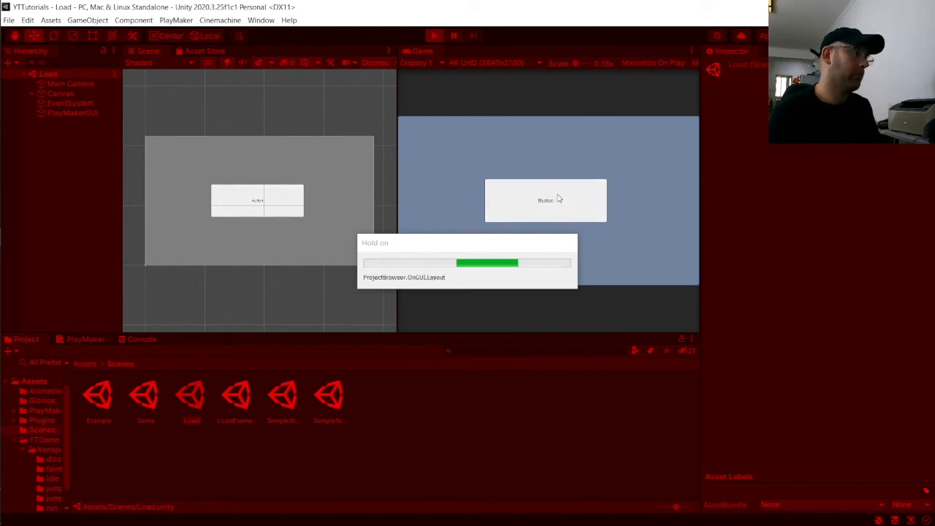
click(554, 198)
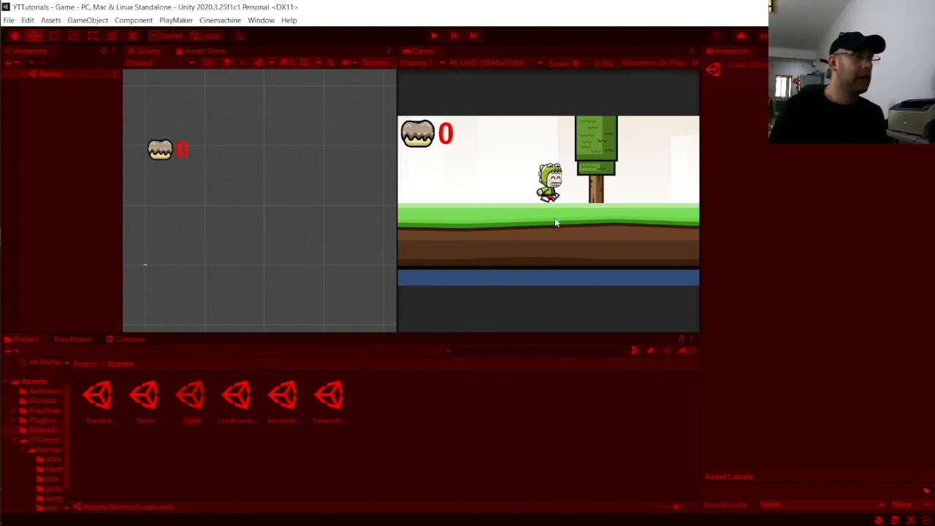
Walk the player to collect a cake, and test saving from the save panel and restoring the game
key(Right)
key(Right)
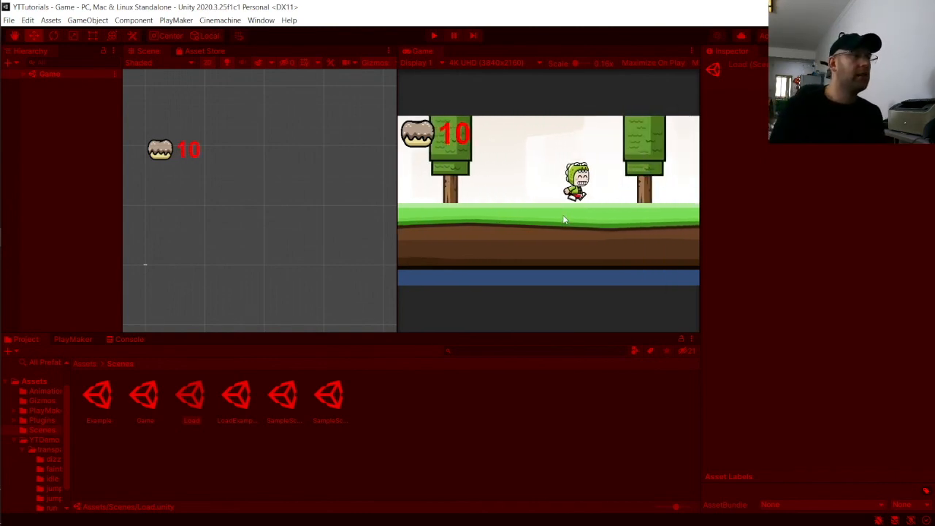
key(Right)
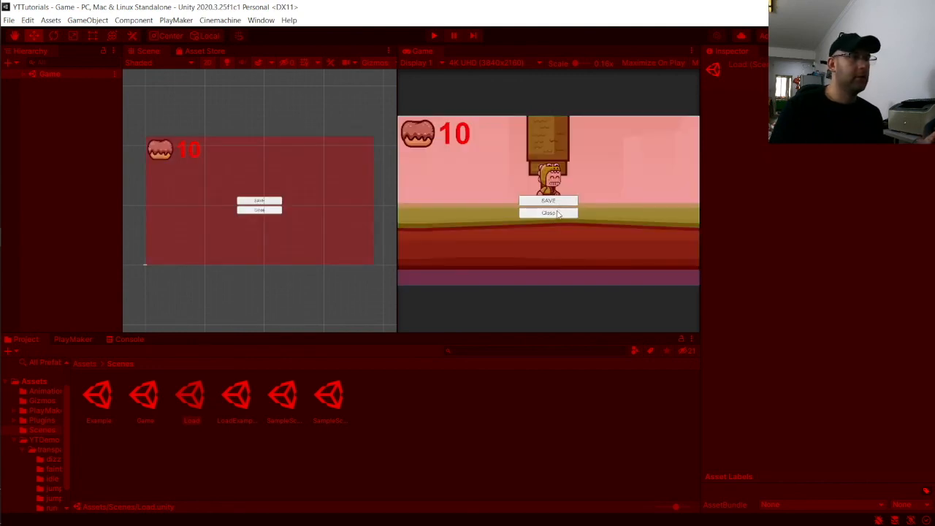
click(549, 213)
click(547, 201)
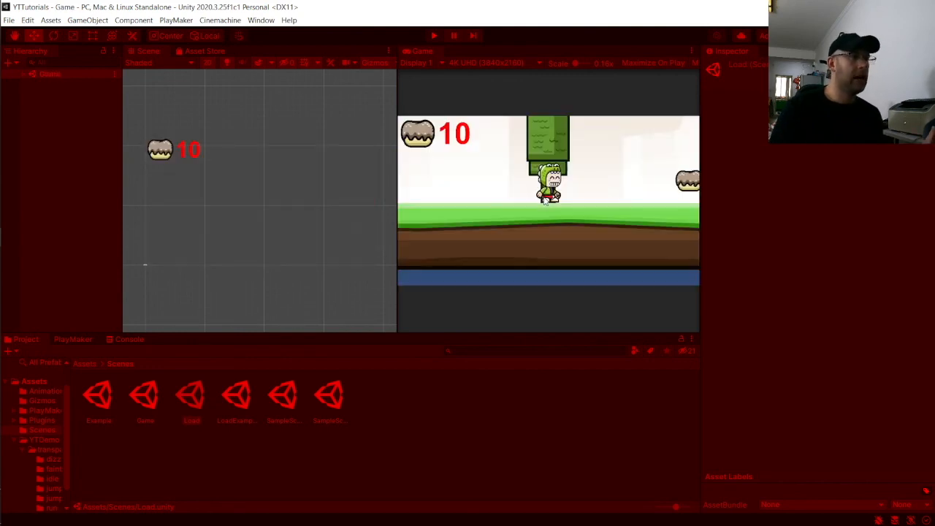
Collect another cake, walk to the save point, inspect green_rock's active FSM state during play, and stop the run
key(Right)
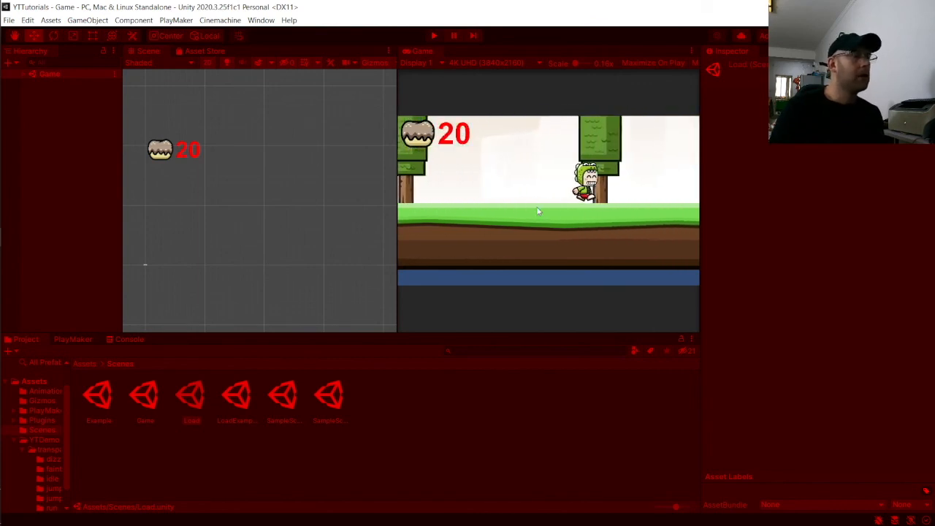
key(Right)
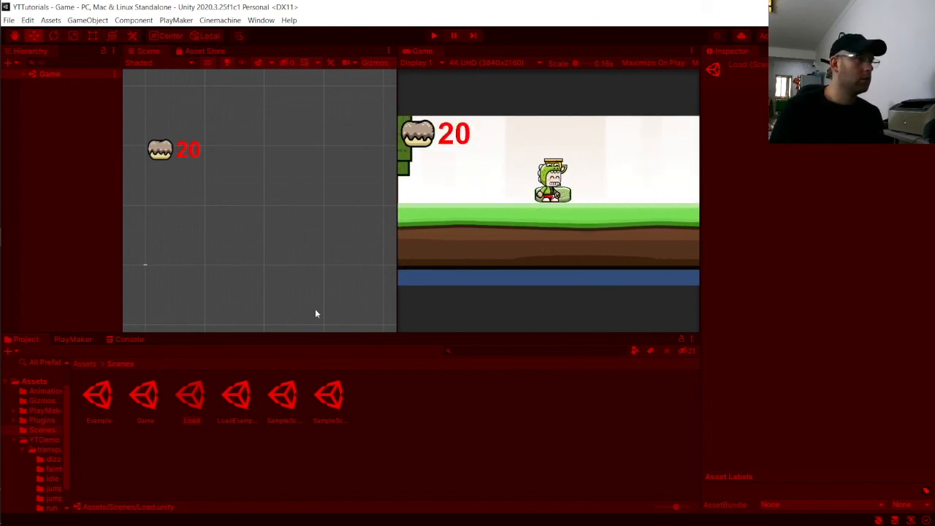
click(24, 75)
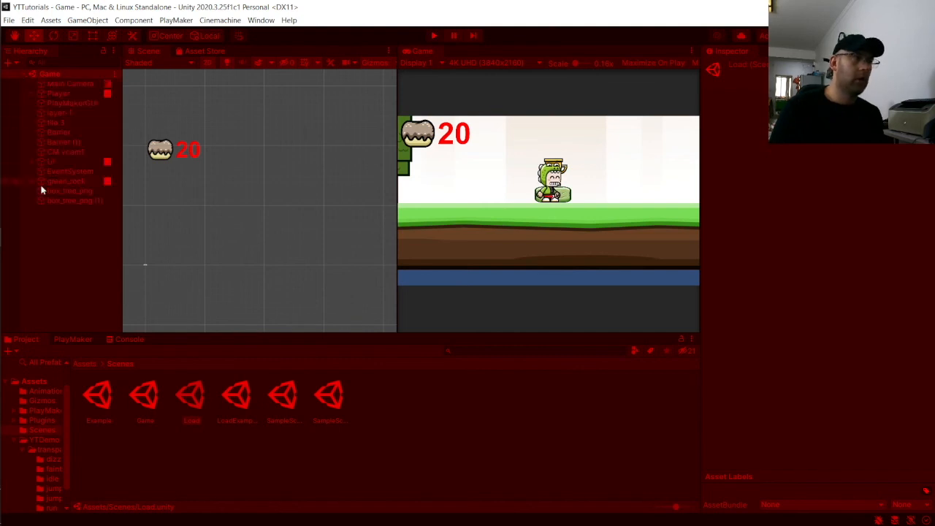
click(44, 180)
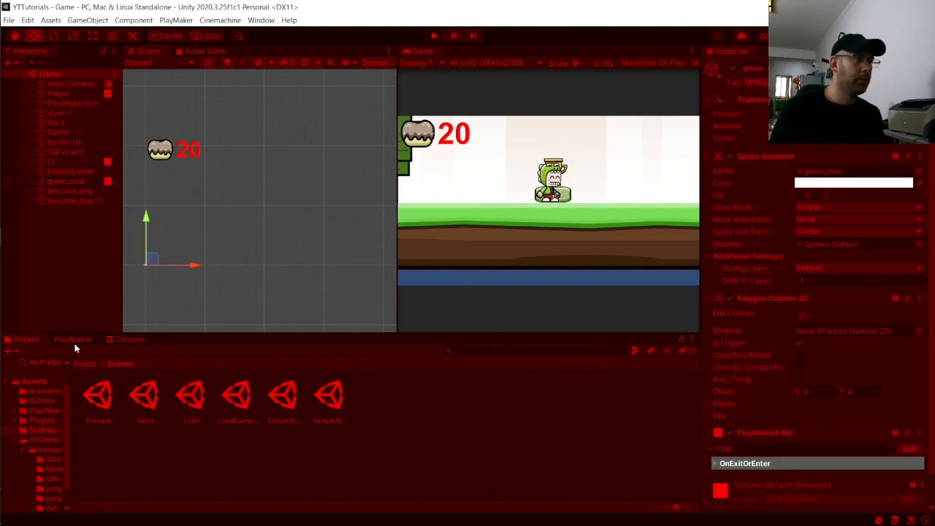
click(74, 340)
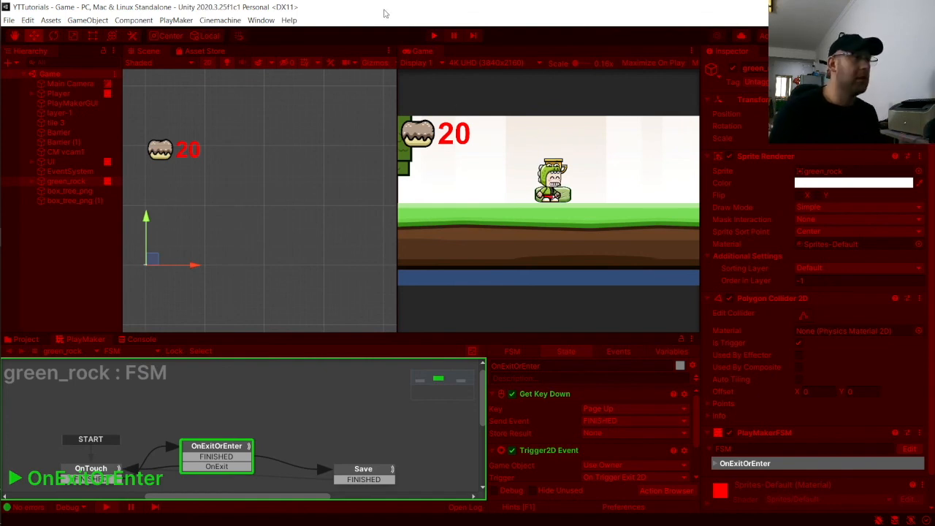
click(434, 35)
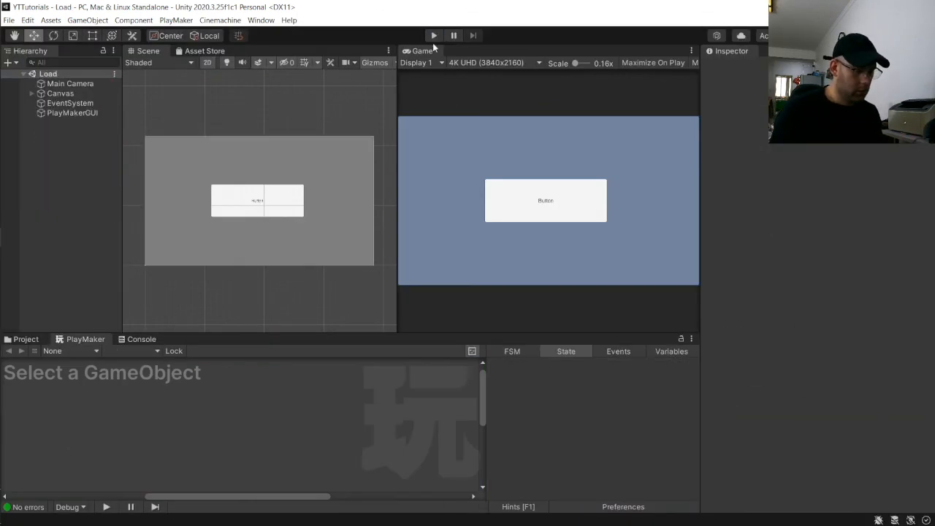
Open the Game scene and select the OnExitOrEnter state in green_rock's FSM
click(34, 341)
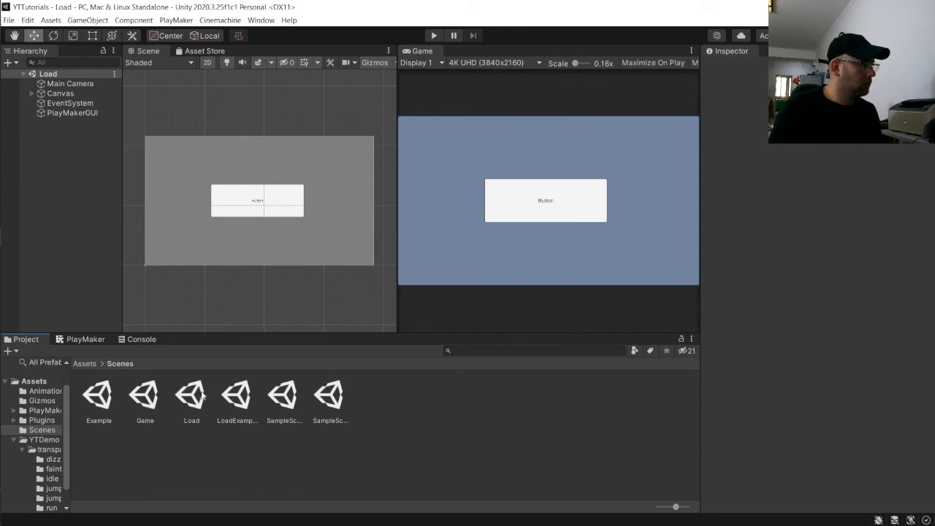
click(145, 395)
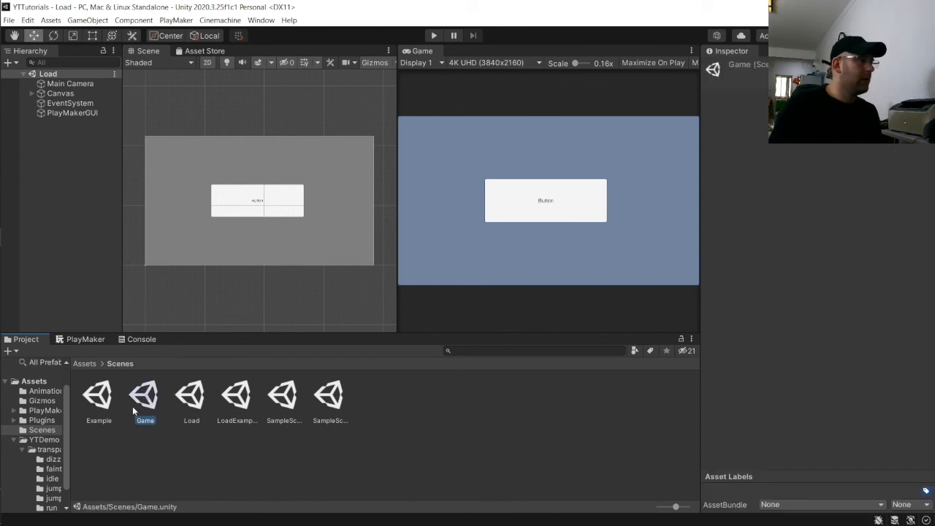
double_click(150, 397)
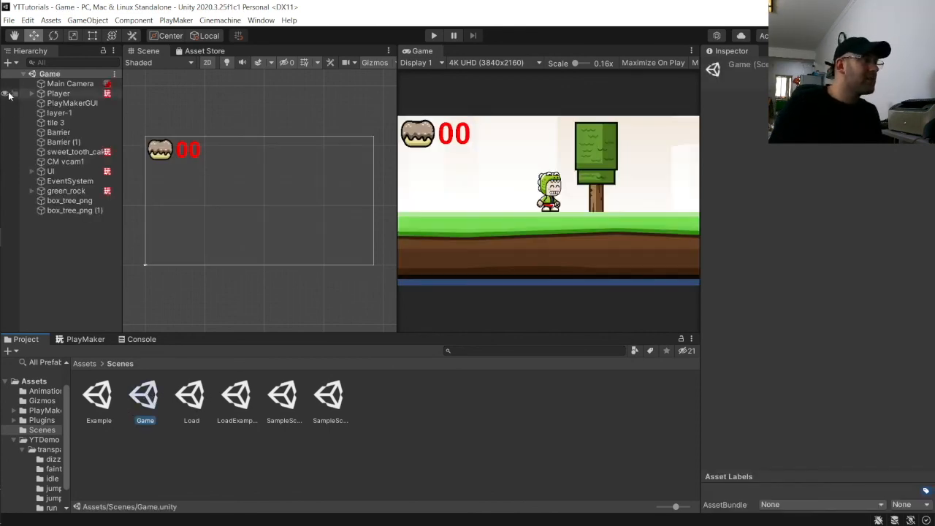
click(64, 190)
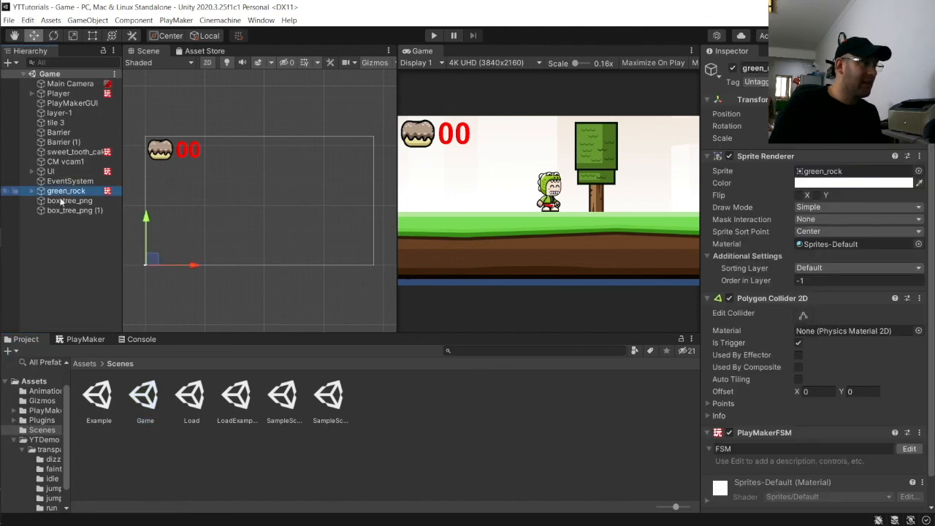
click(90, 333)
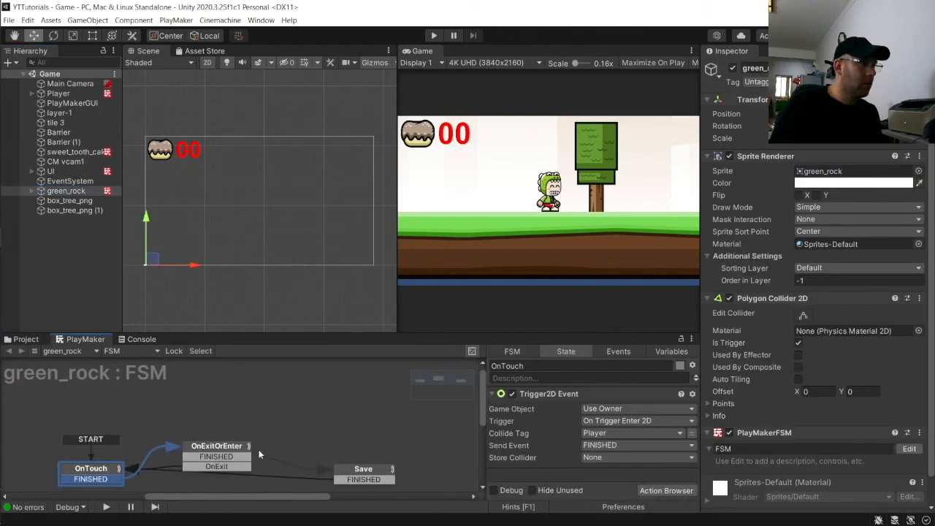
click(195, 452)
Set the key of the Get Key Down action in OnExitOrEnter to Return and deselect the state
click(603, 410)
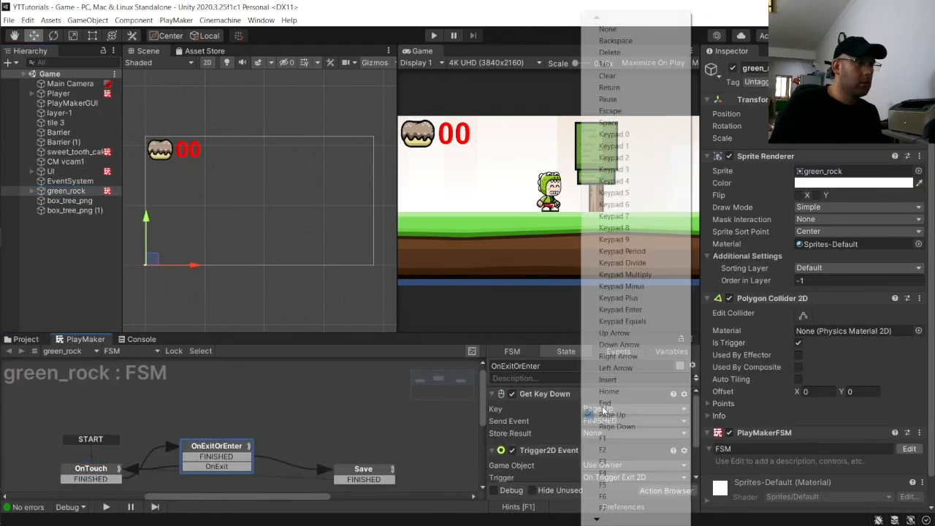
scroll(604, 409, down, 9)
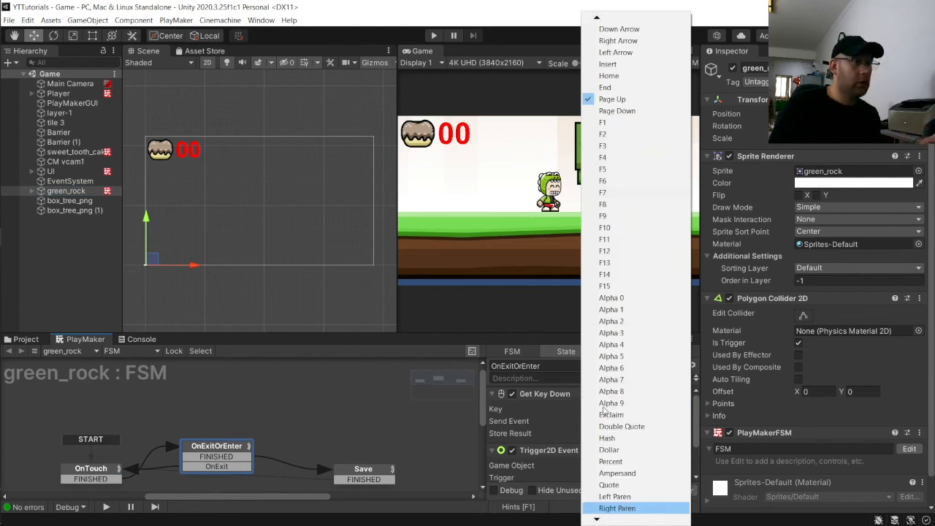
mouse_move(620, 18)
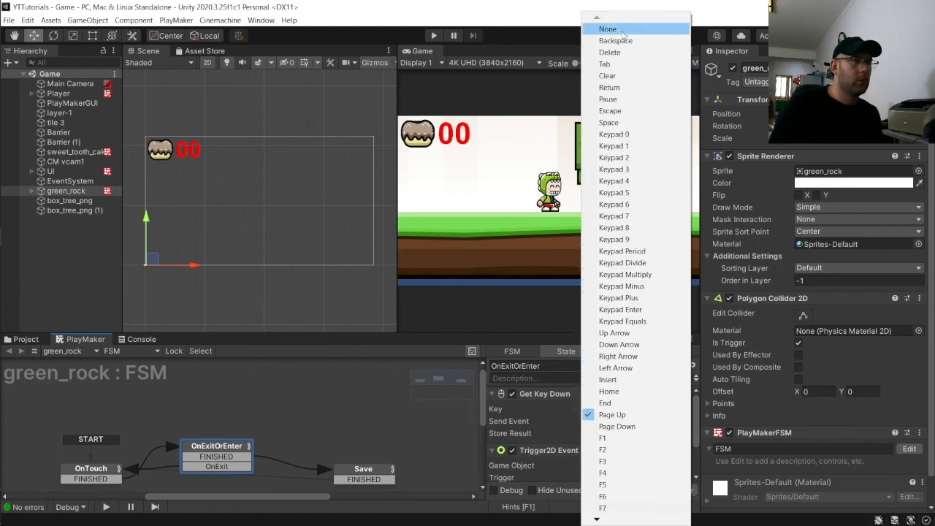
click(609, 87)
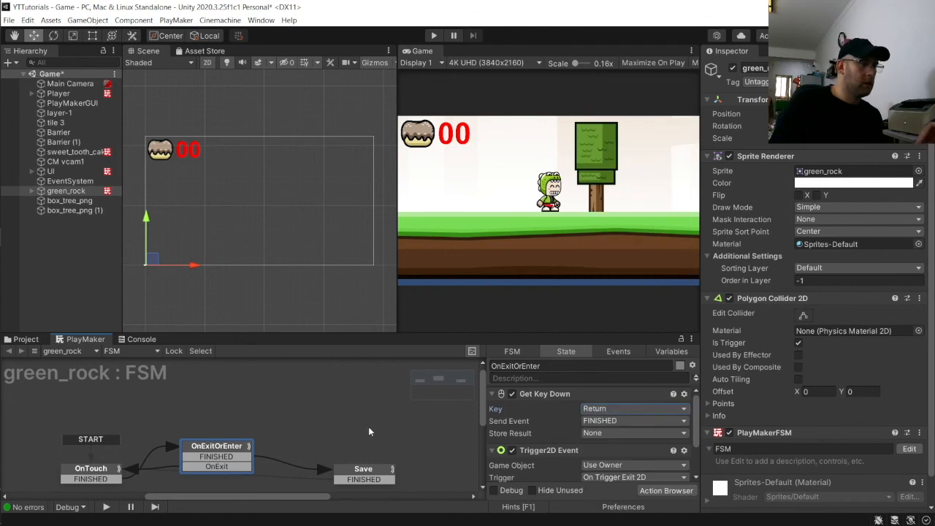
click(358, 428)
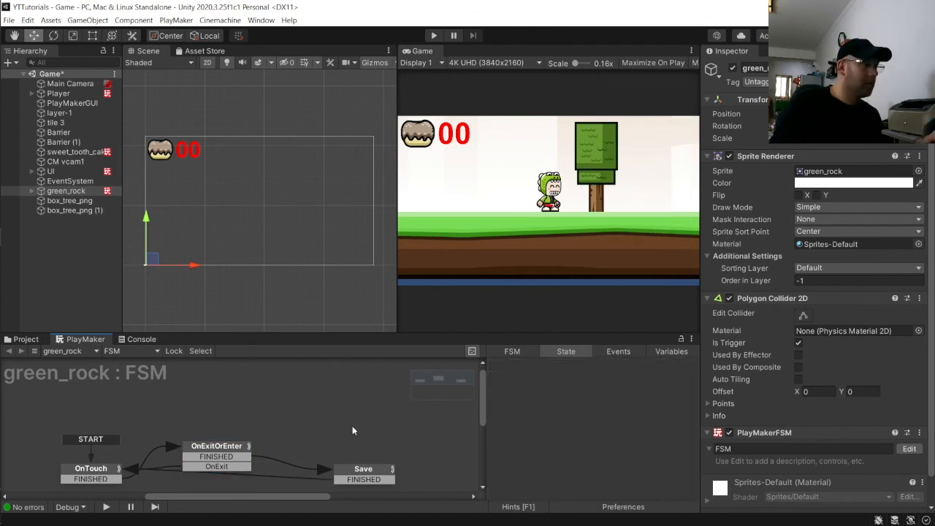
Run the Game scene, walk the player to green_rock, and test saving with Return and restoring the game
click(436, 37)
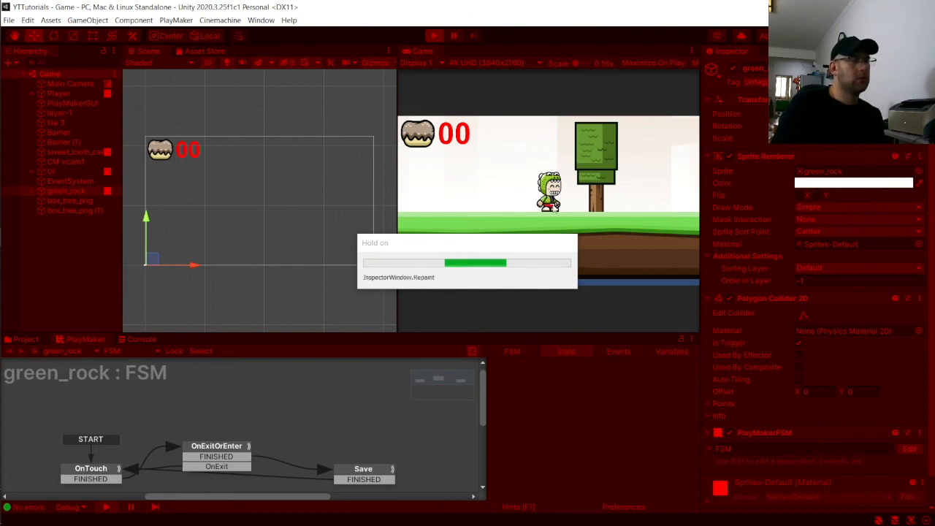
key(d)
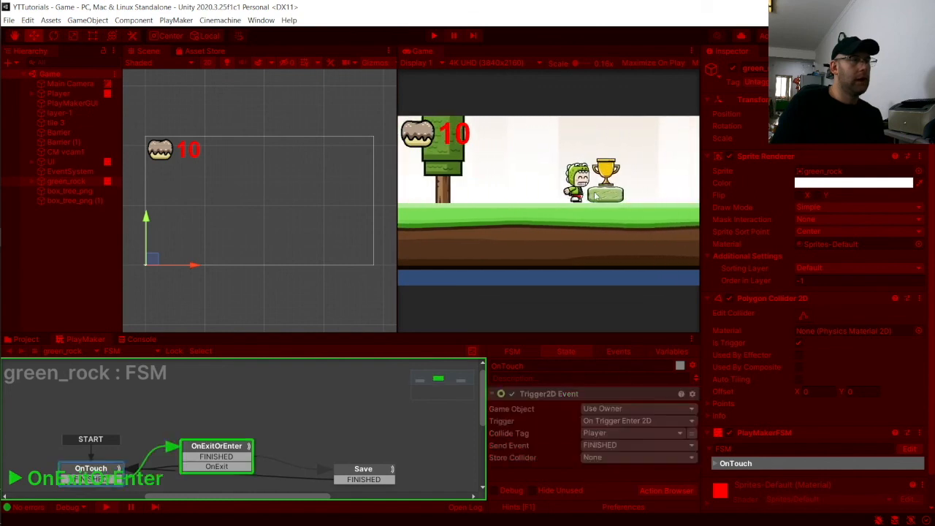
key(Return)
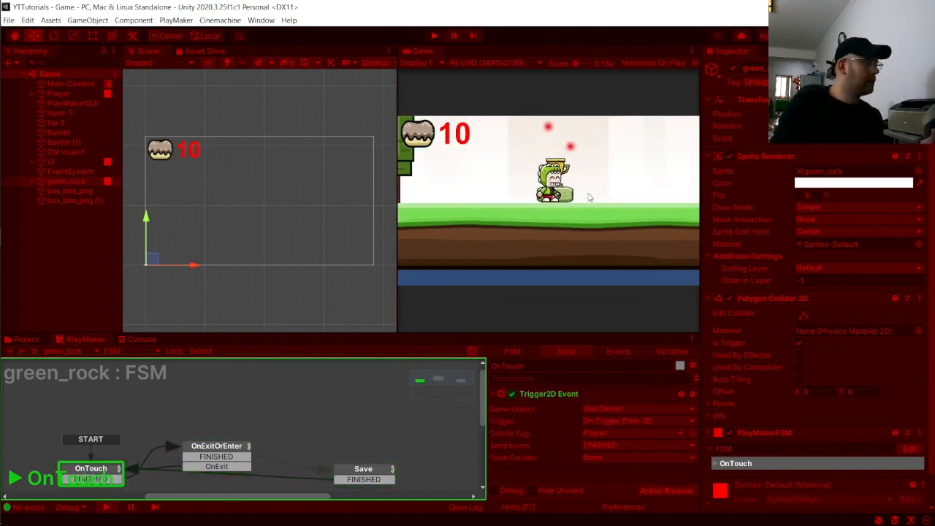
click(578, 200)
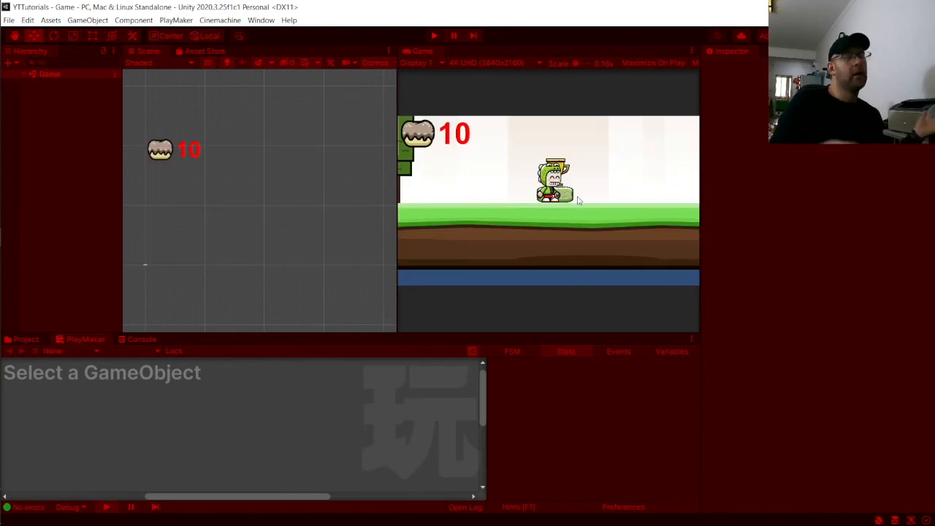